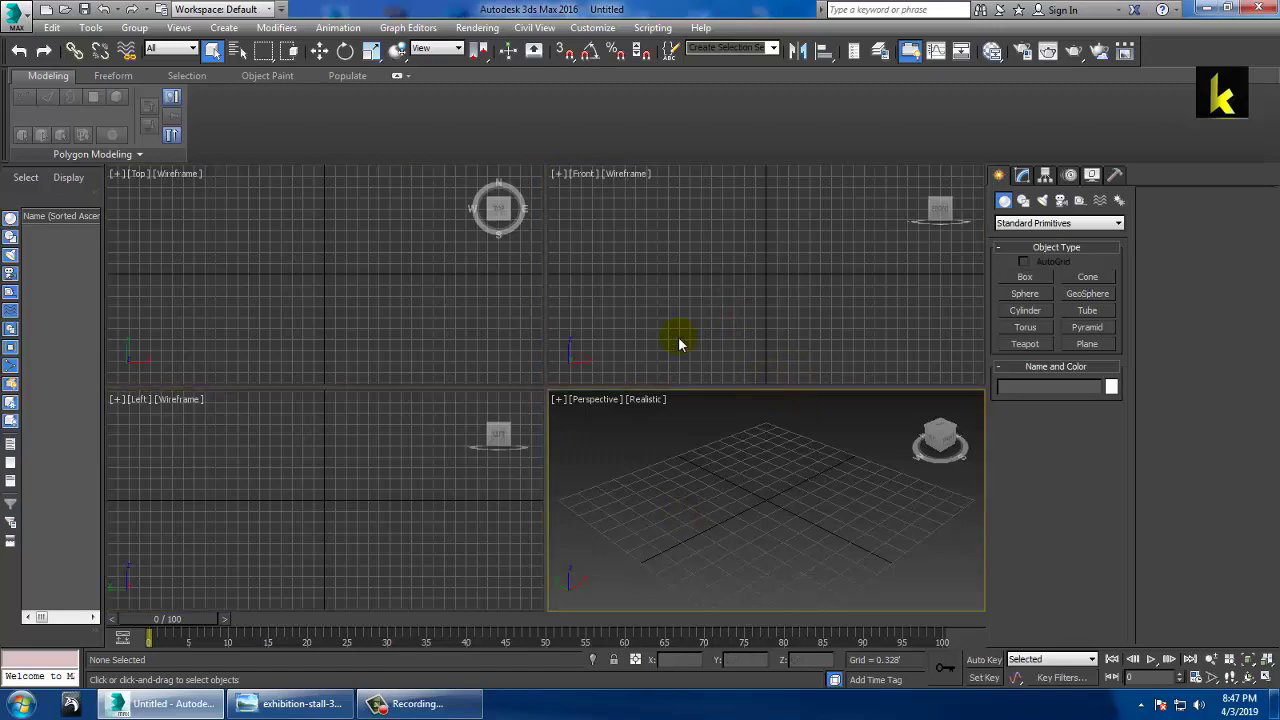
pyautogui.click(477, 27)
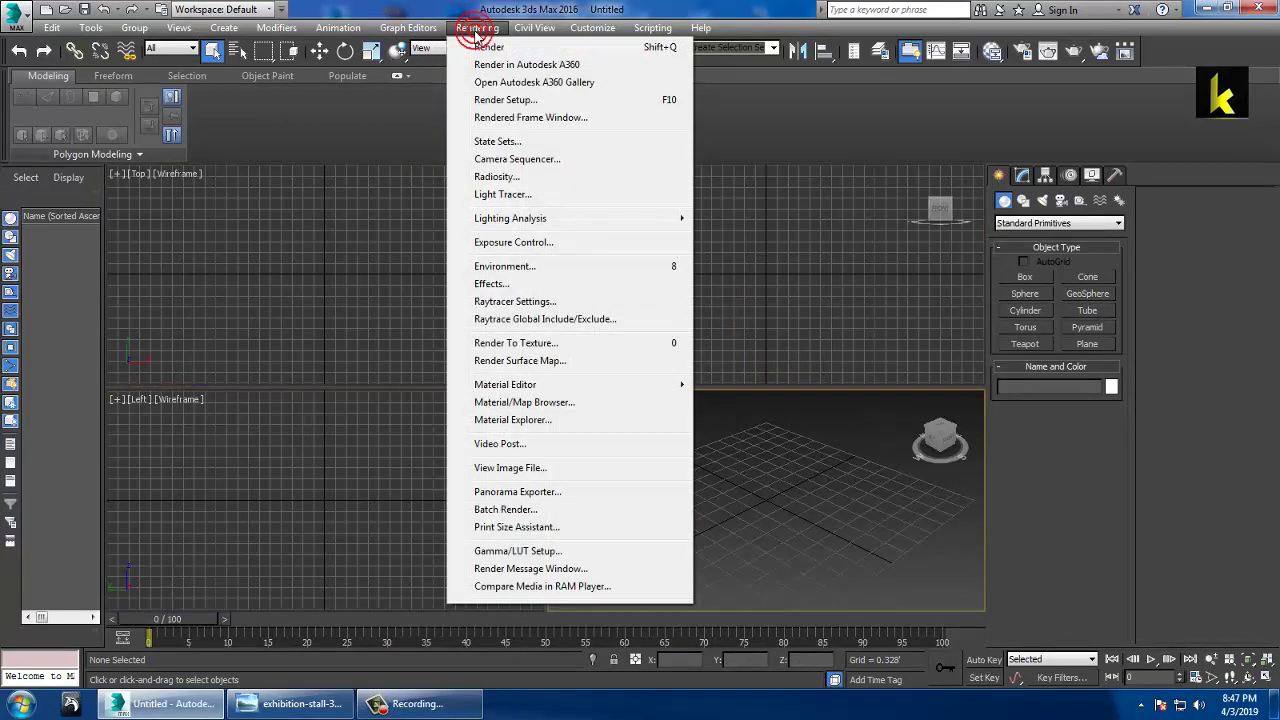
pyautogui.click(565, 470)
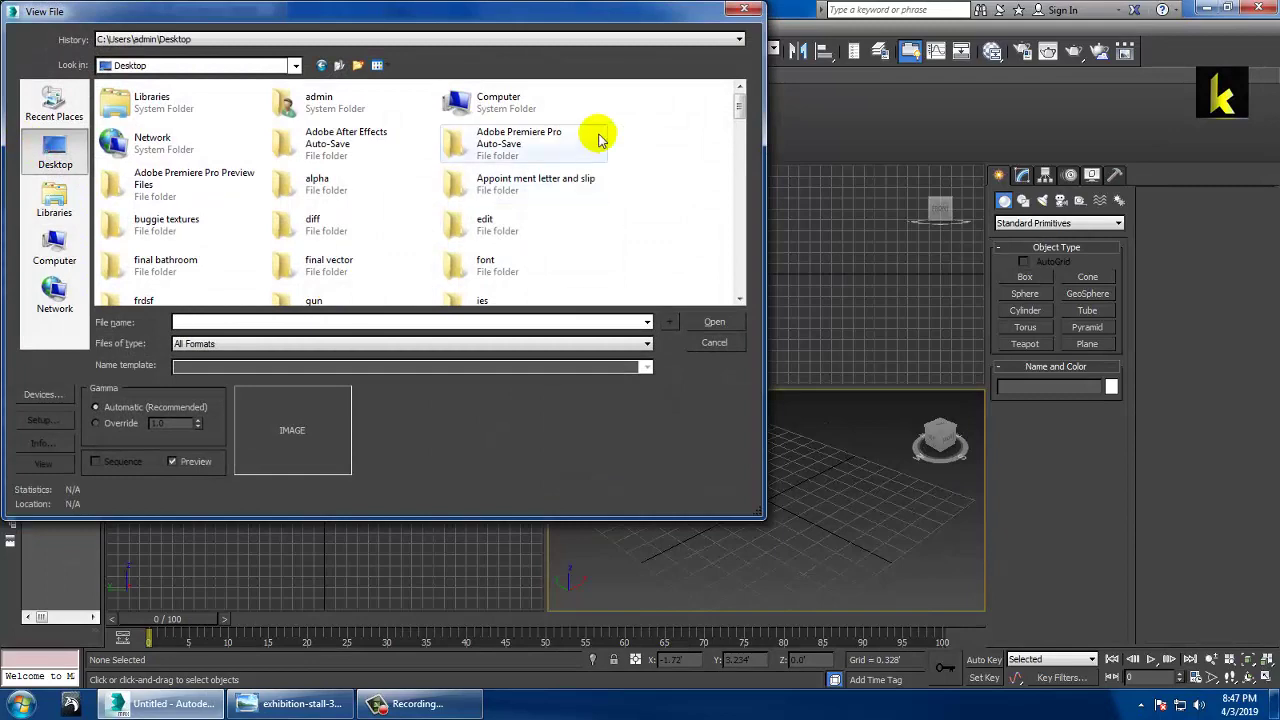
pyautogui.moveTo(737, 100); pyautogui.dragTo(732, 310)
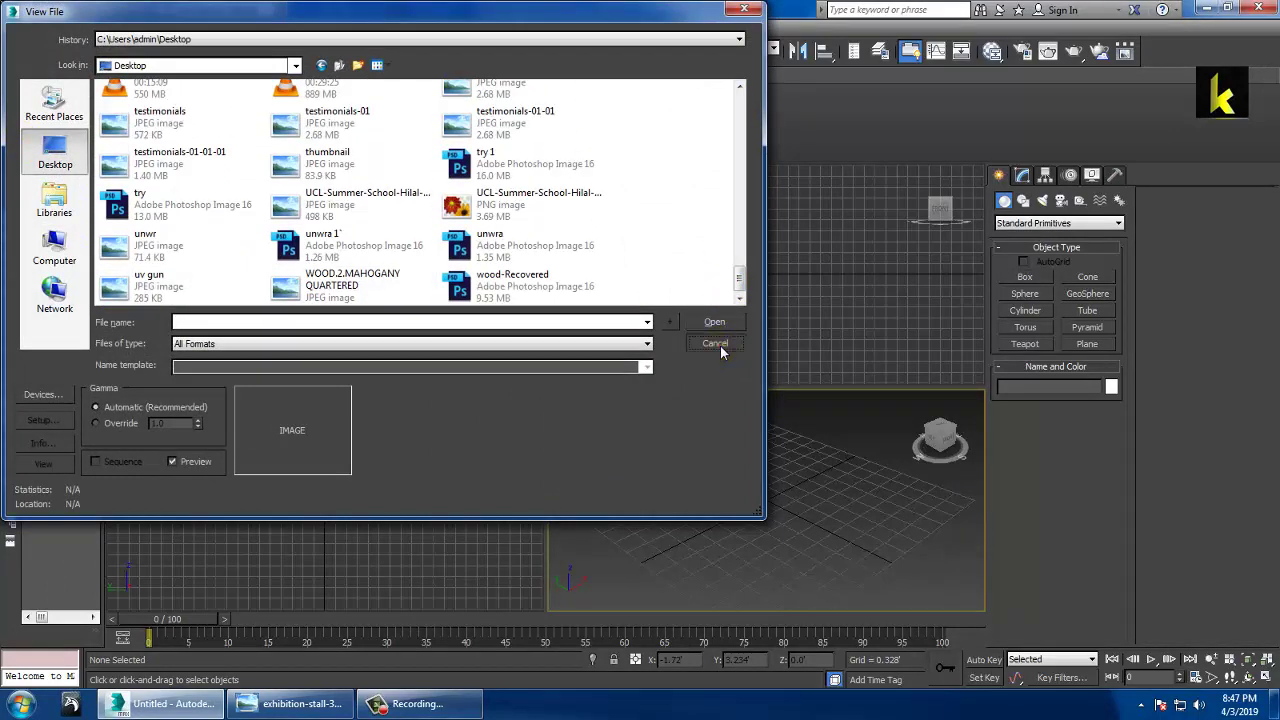
pyautogui.click(714, 343)
pyautogui.press('super+d')
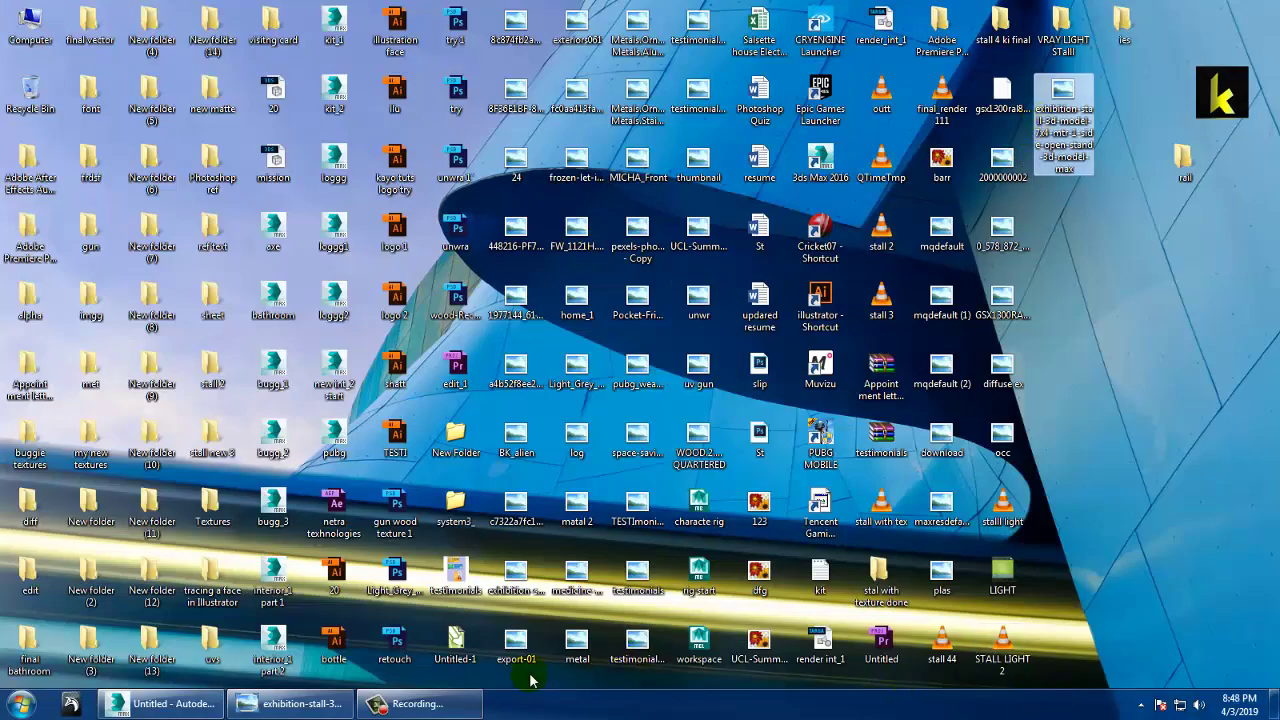
pyautogui.click(160, 703)
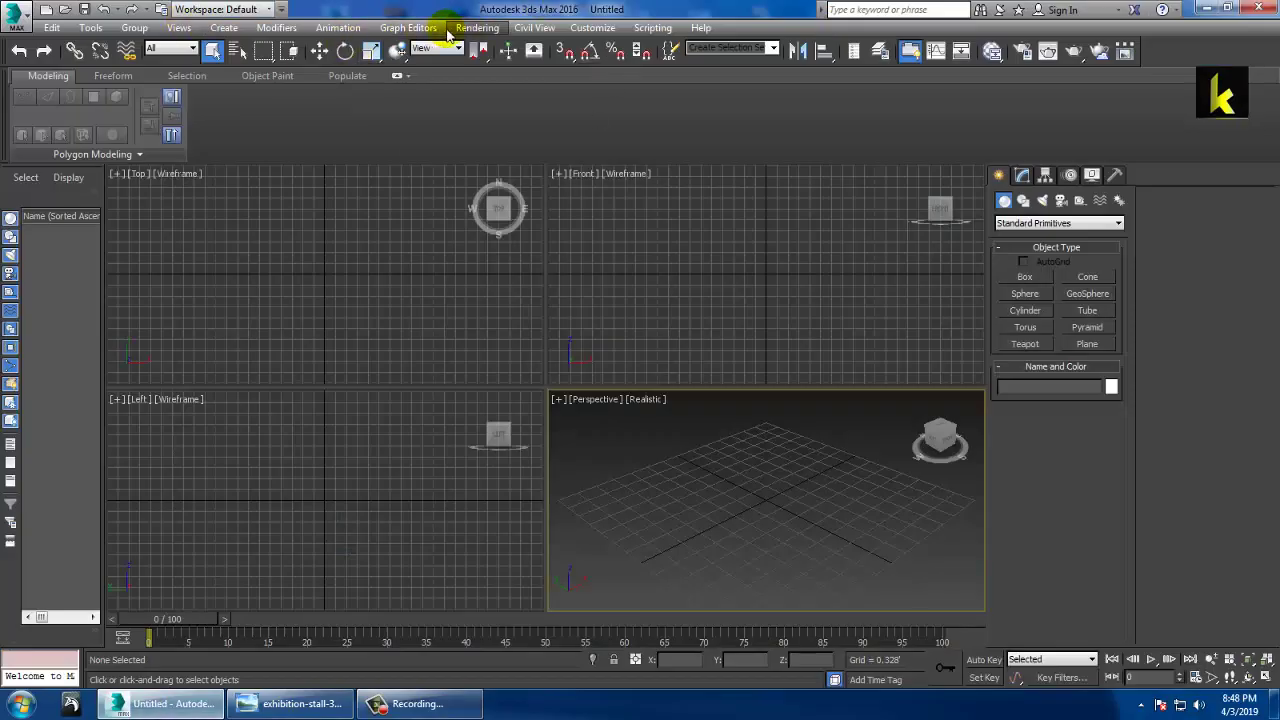
# Open the image exhibition-stall-3d-model-7x4-mtr-1-side-open-stand-3d-model-max from the Desktop with View Image File as a reference.
pyautogui.click(476, 27)
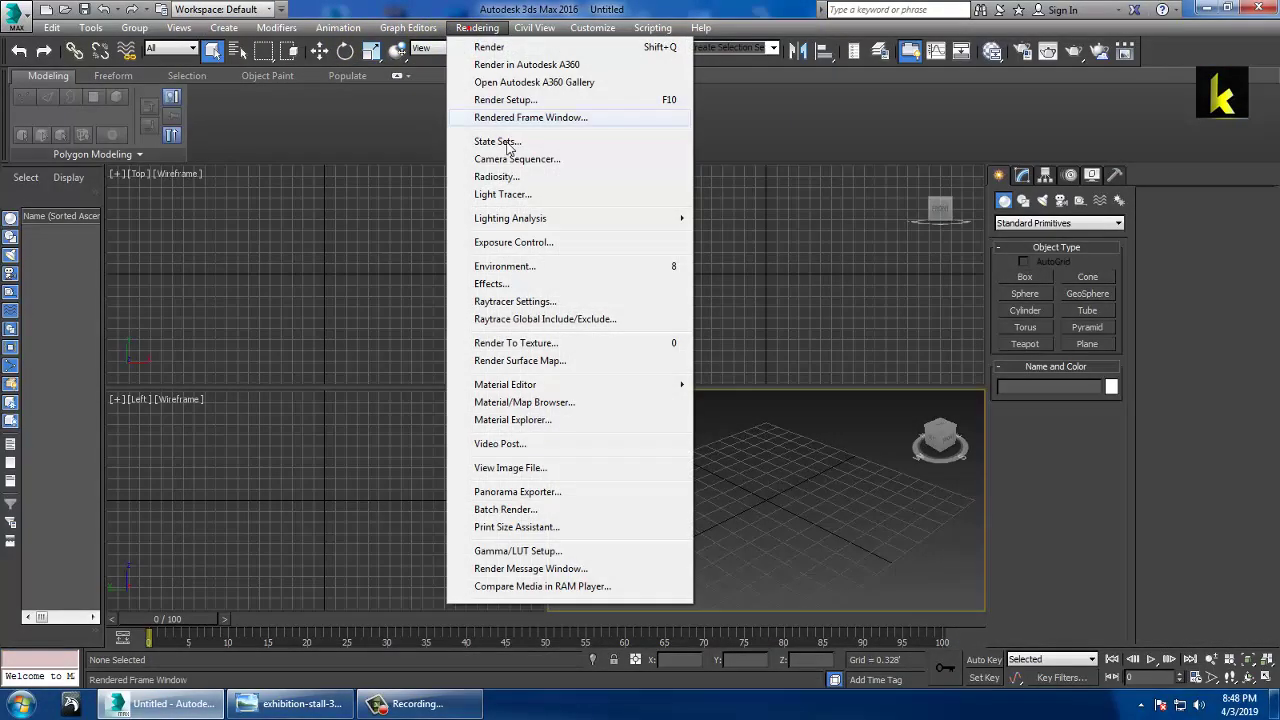
pyautogui.click(556, 467)
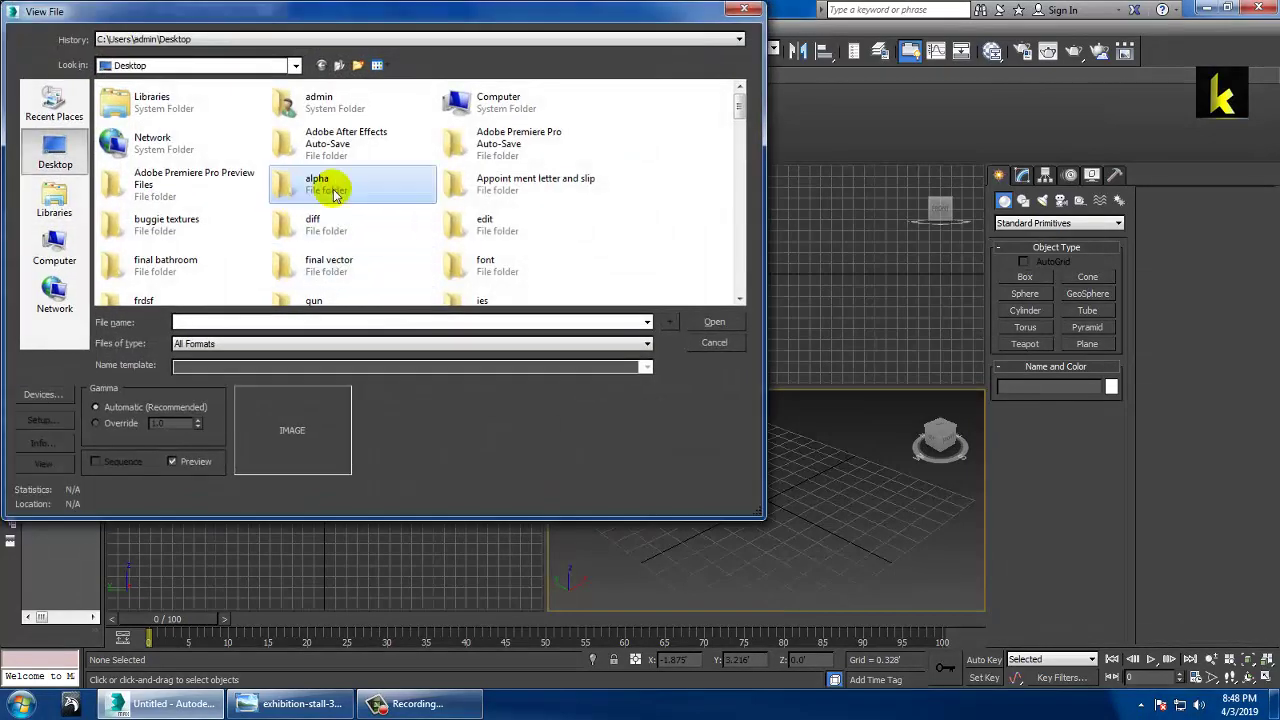
pyautogui.press('e')
pyautogui.press('e')
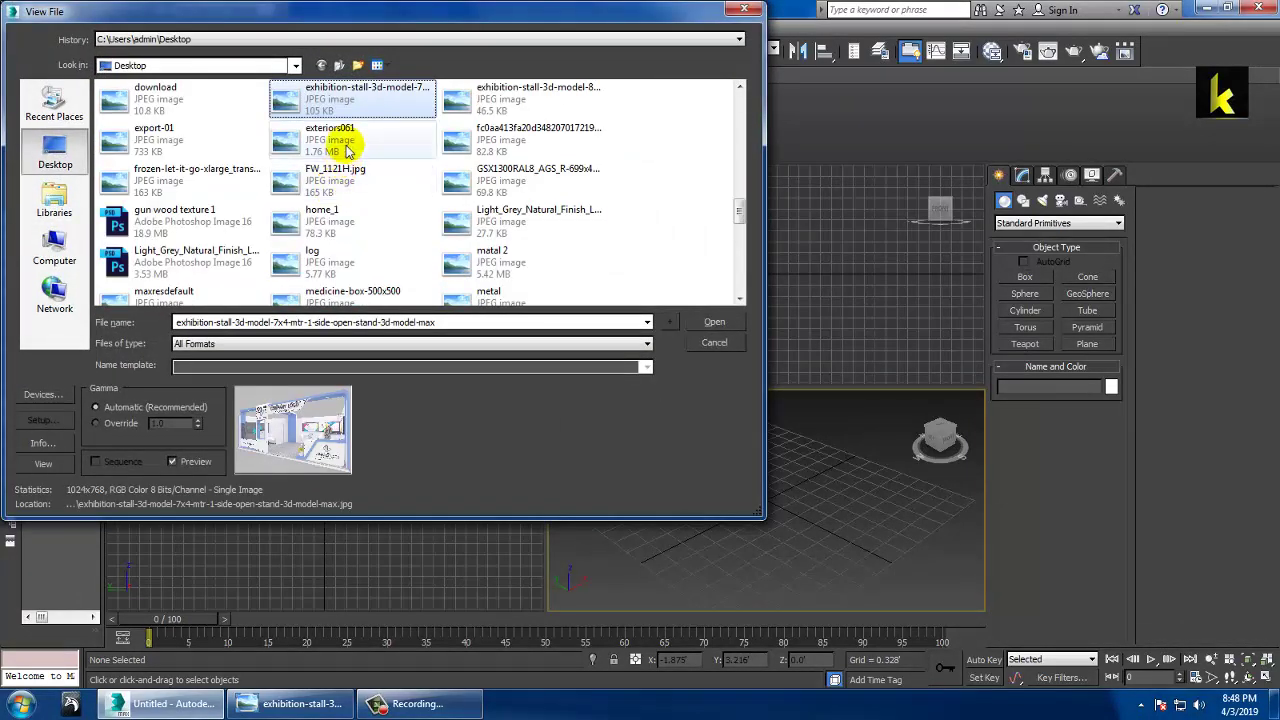
pyautogui.doubleClick(348, 90)
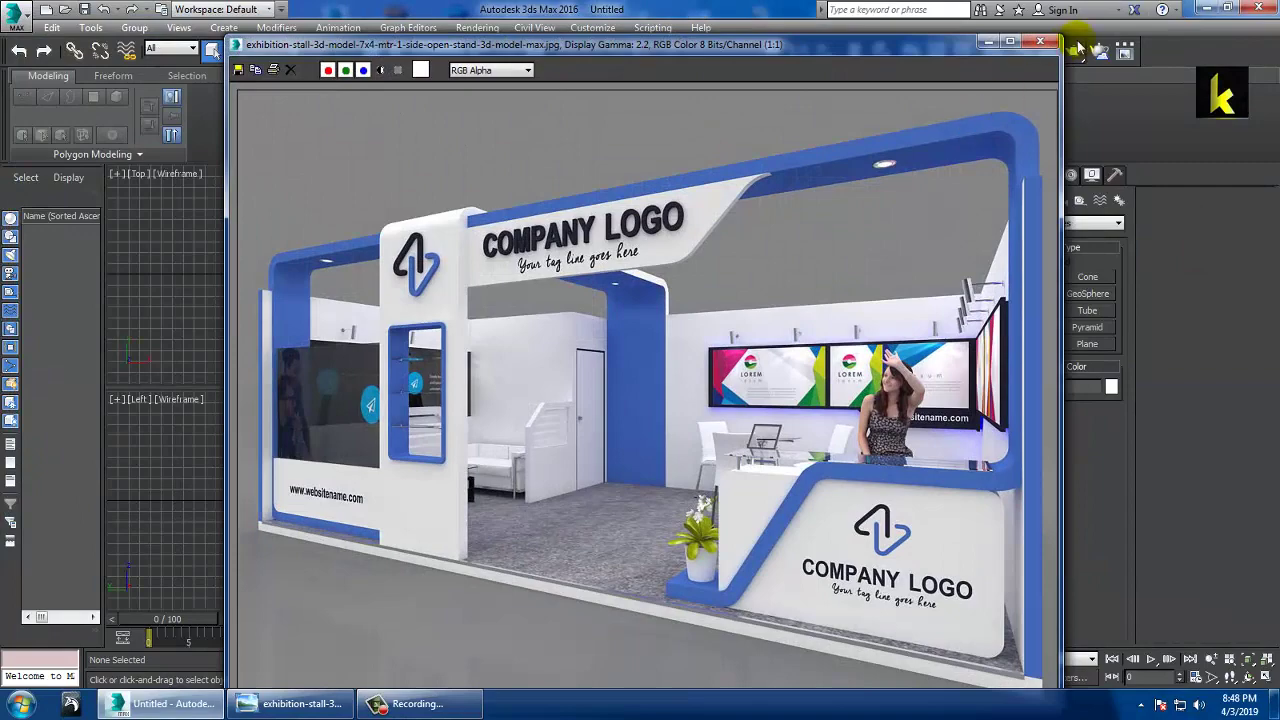
# Shrink the reference image window with the picture at 1:2 zoom and move it clear of the perspective viewport.
pyautogui.moveTo(1065, 39); pyautogui.dragTo(917, 280)
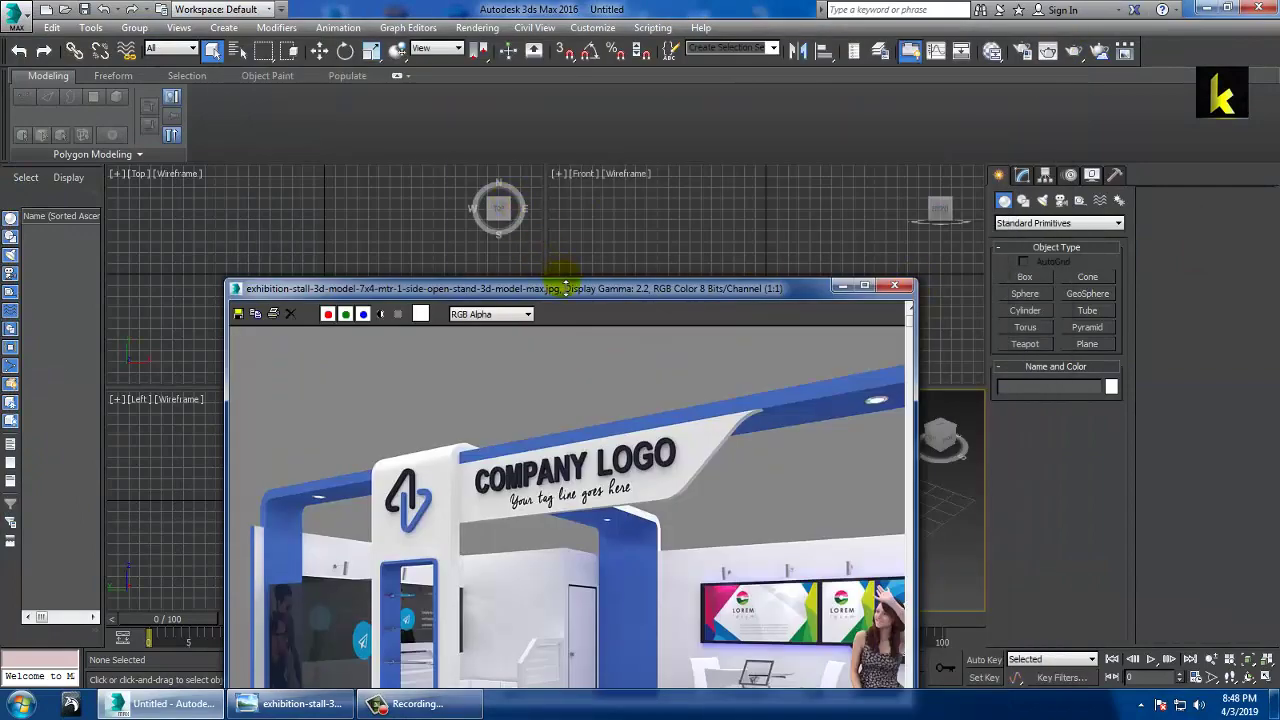
pyautogui.moveTo(563, 286); pyautogui.dragTo(375, 98)
pyautogui.scroll(-1, 376, 429)
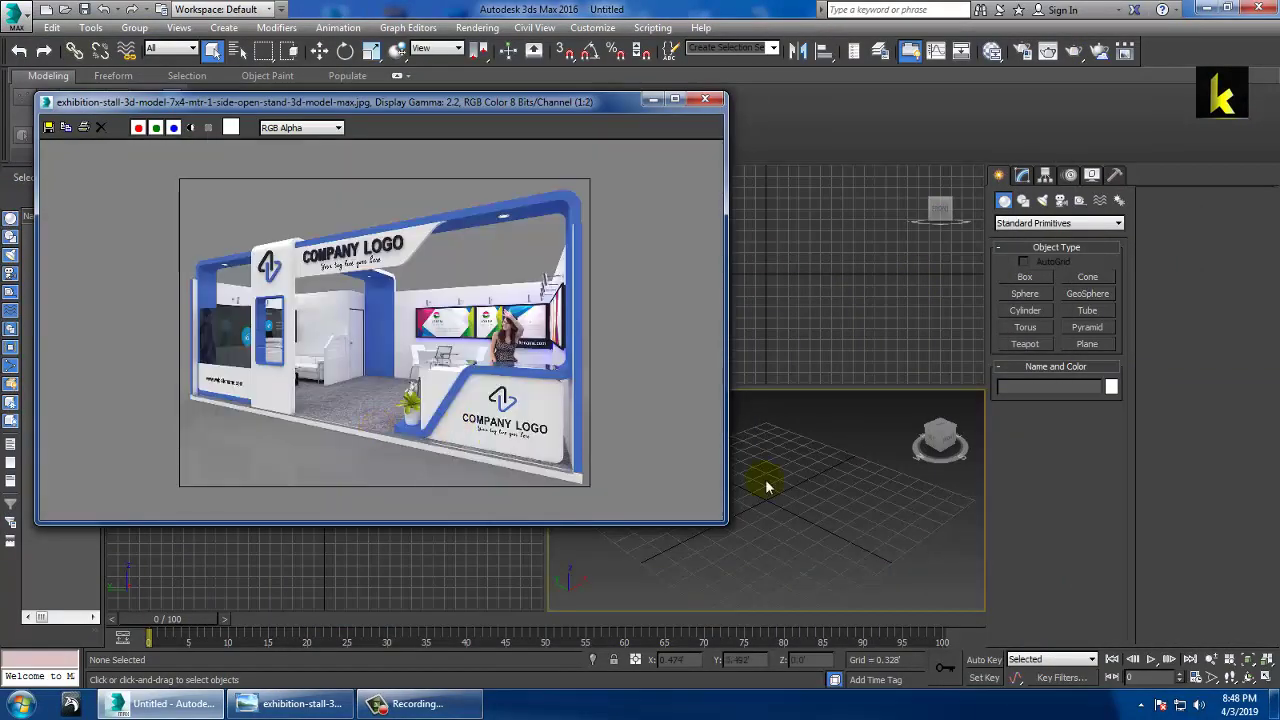
pyautogui.moveTo(565, 106); pyautogui.dragTo(311, 72)
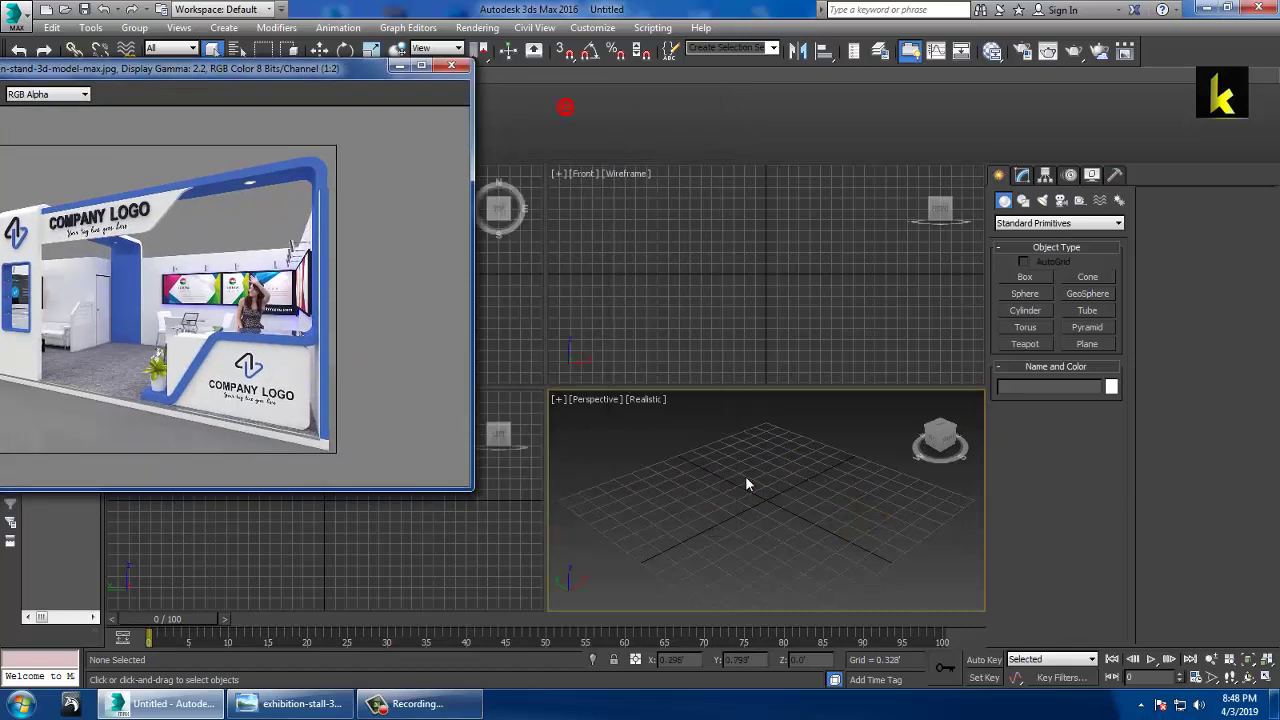
# Create a rectangular floor plane about 7.76' long and 12.28' wide around the grid in the perspective view.
pyautogui.hotkey('alt', 'w')
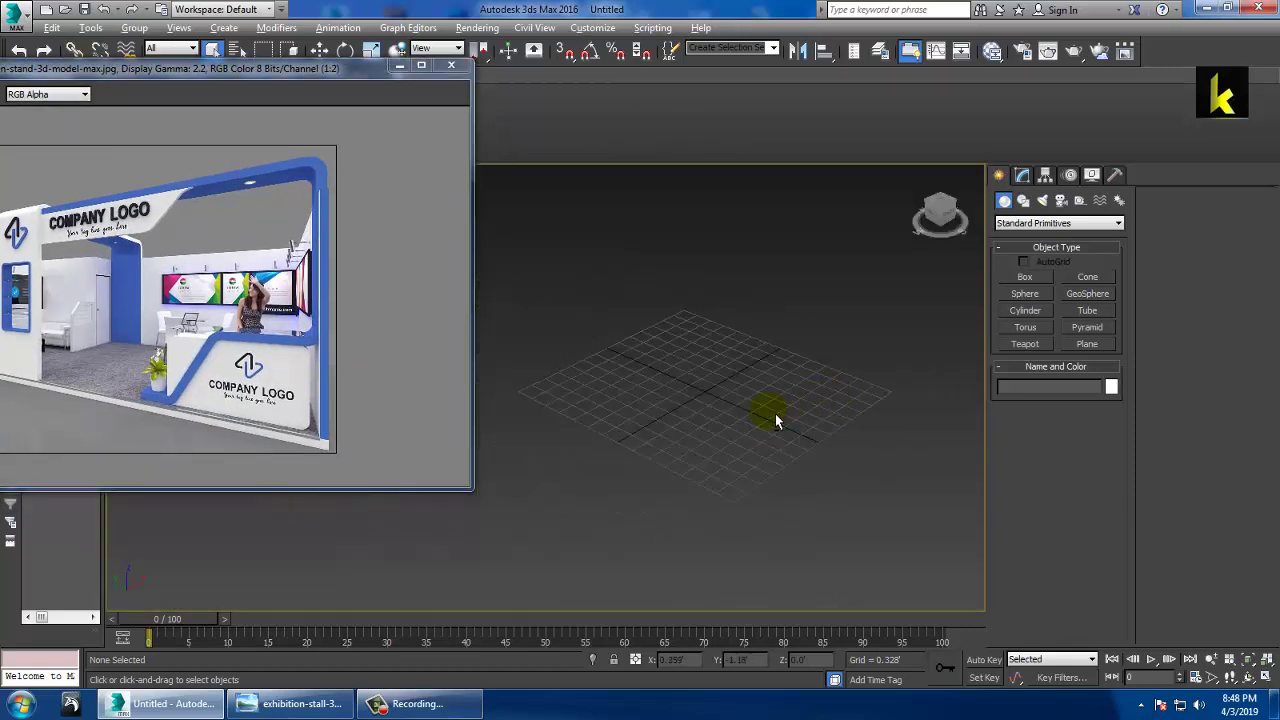
pyautogui.click(1087, 343)
pyautogui.moveTo(740, 243); pyautogui.dragTo(652, 710)
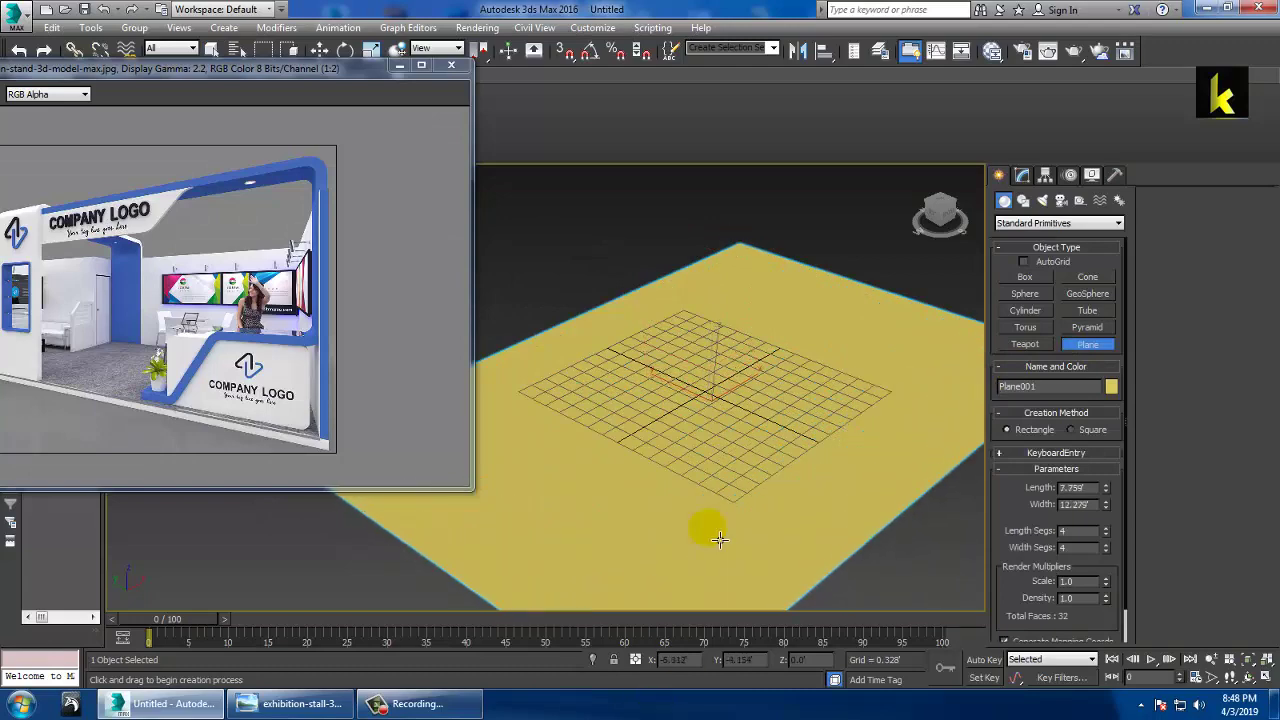
pyautogui.press('w')
pyautogui.hotkey('alt', 'w')
# Reposition the reference image window below the top and front viewports with the picture at 1:2 zoom.
pyautogui.moveTo(217, 80); pyautogui.dragTo(376, 262)
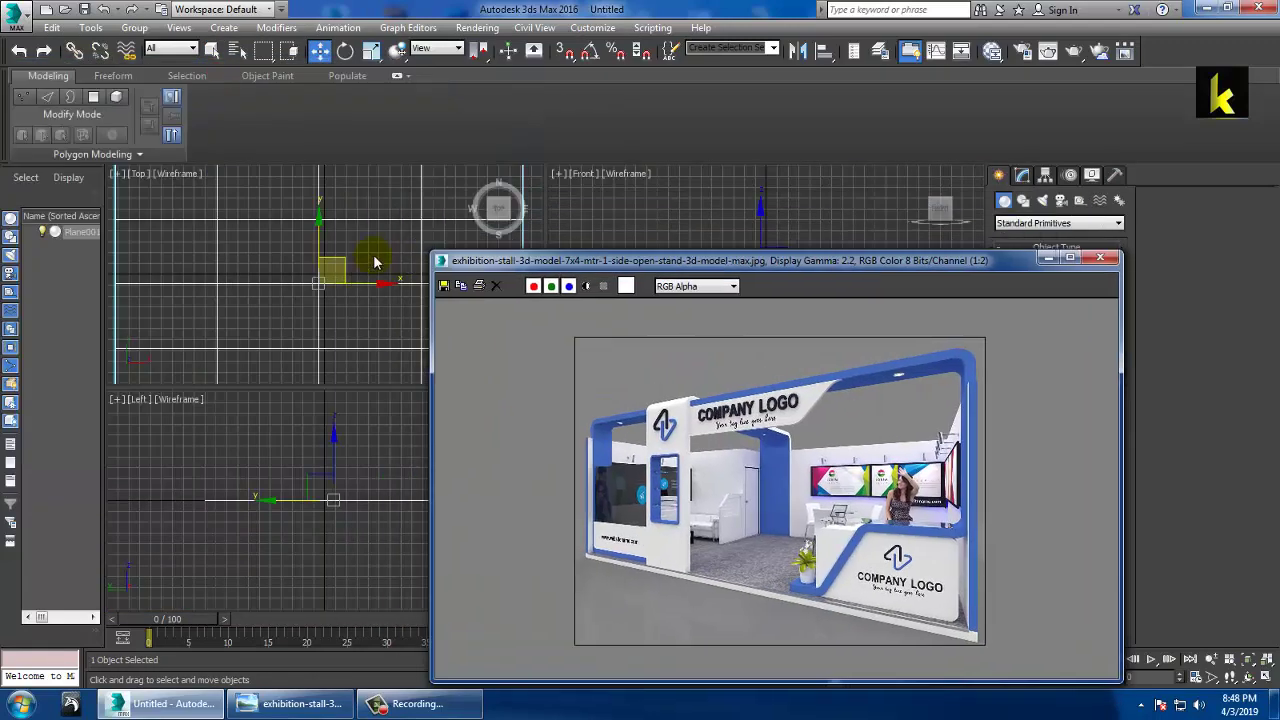
pyautogui.scroll(-2, 352, 237)
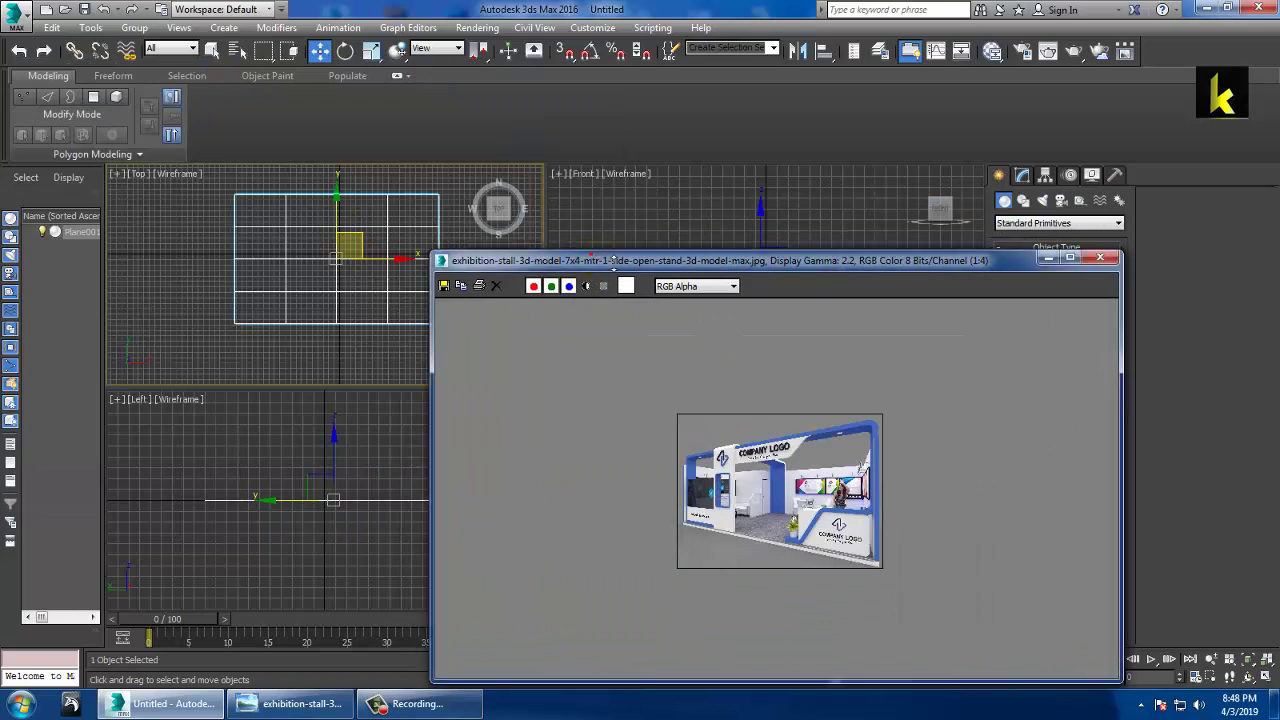
pyautogui.moveTo(806, 254); pyautogui.dragTo(806, 166)
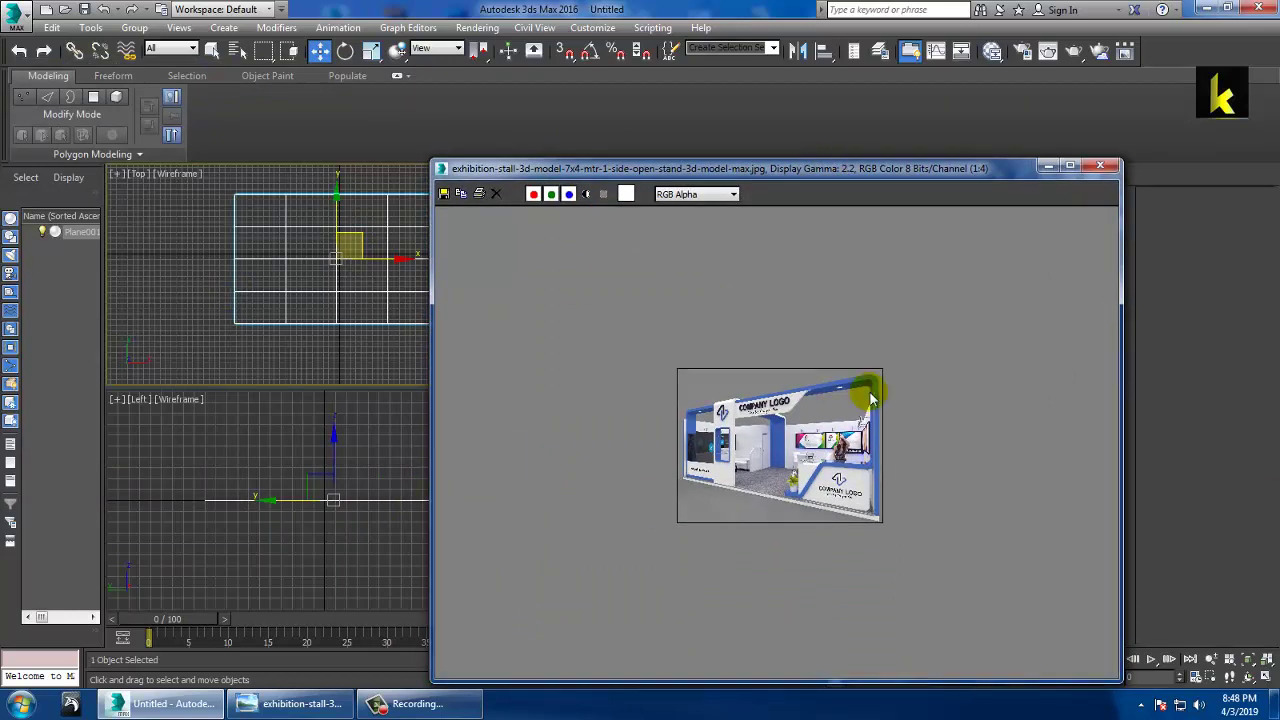
pyautogui.scroll(1, 735, 460)
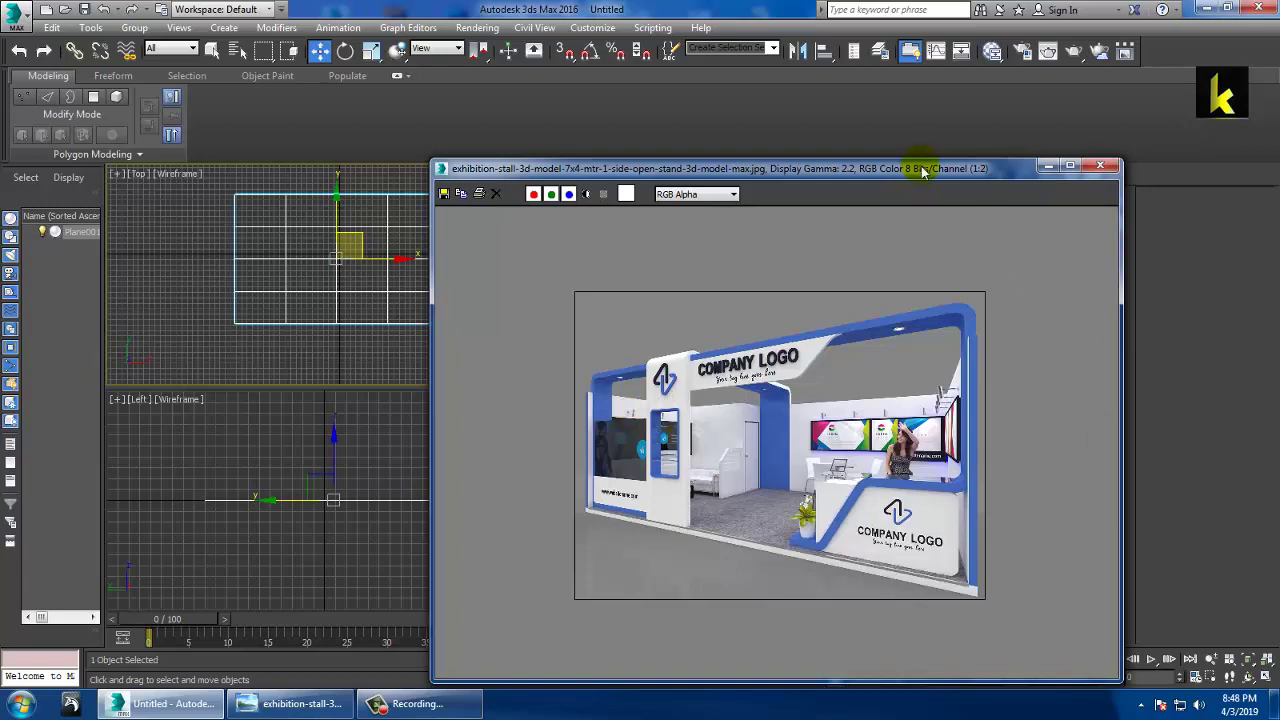
pyautogui.moveTo(922, 168); pyautogui.dragTo(527, 475)
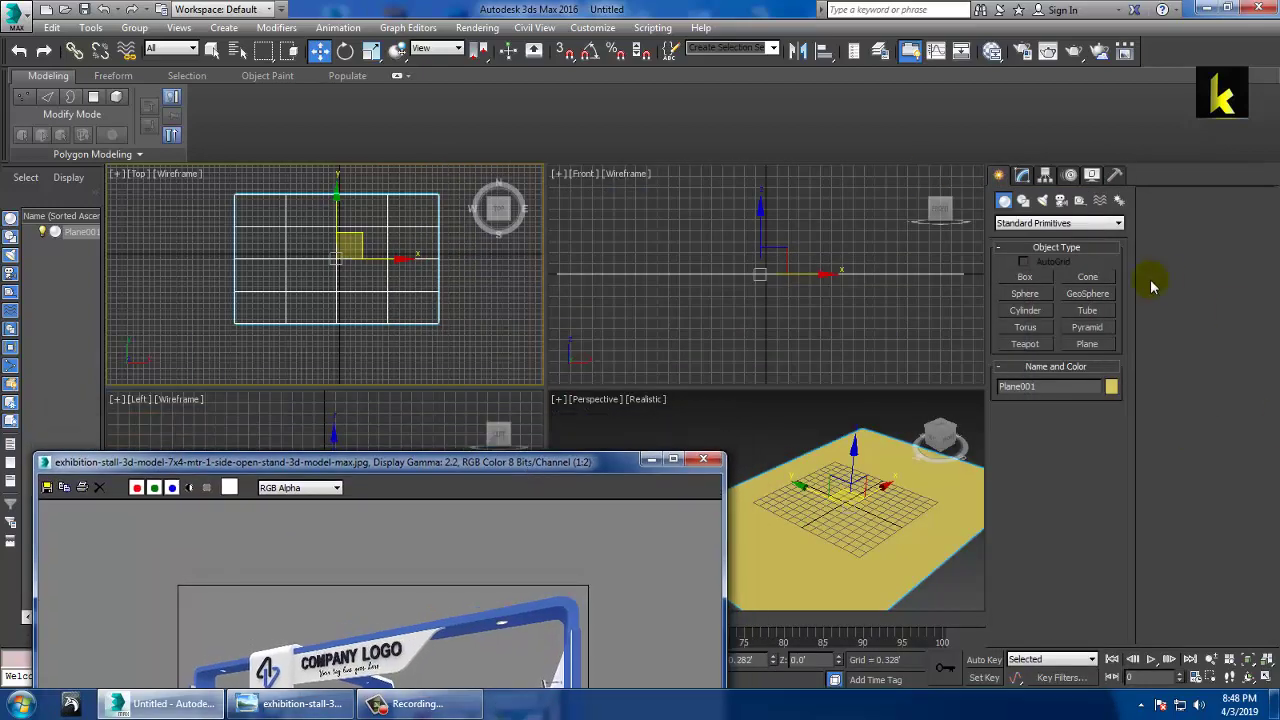
# Switch the object category to AEC Extended and try to start a Wall on the plane in the top view.
pyautogui.click(1030, 224)
pyautogui.click(1040, 342)
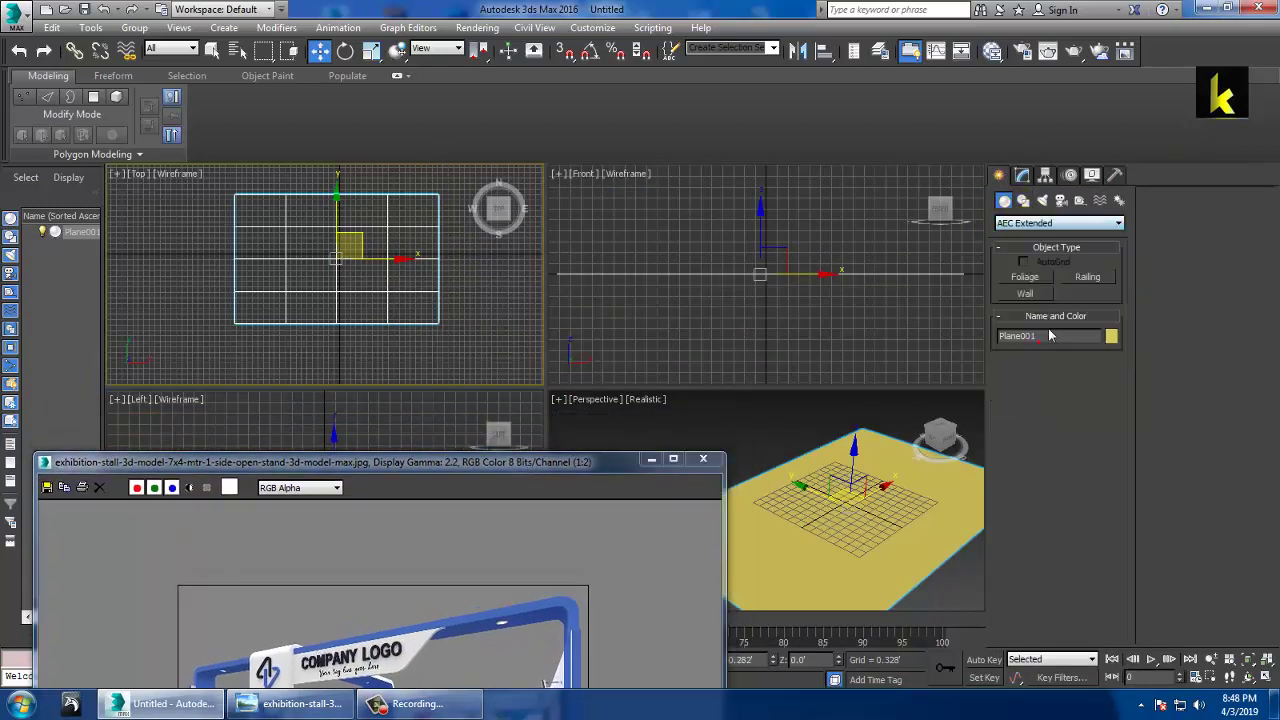
pyautogui.click(1033, 272)
pyautogui.moveTo(424, 461); pyautogui.dragTo(474, 481)
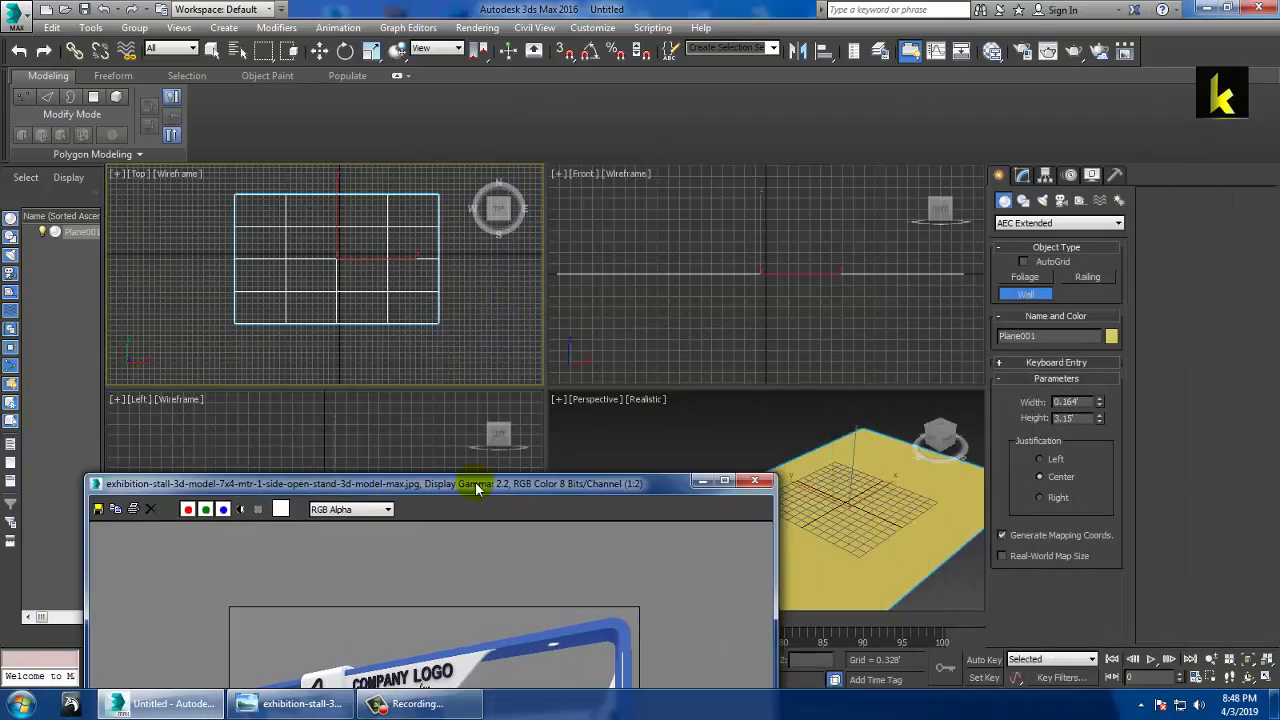
pyautogui.click(340, 271)
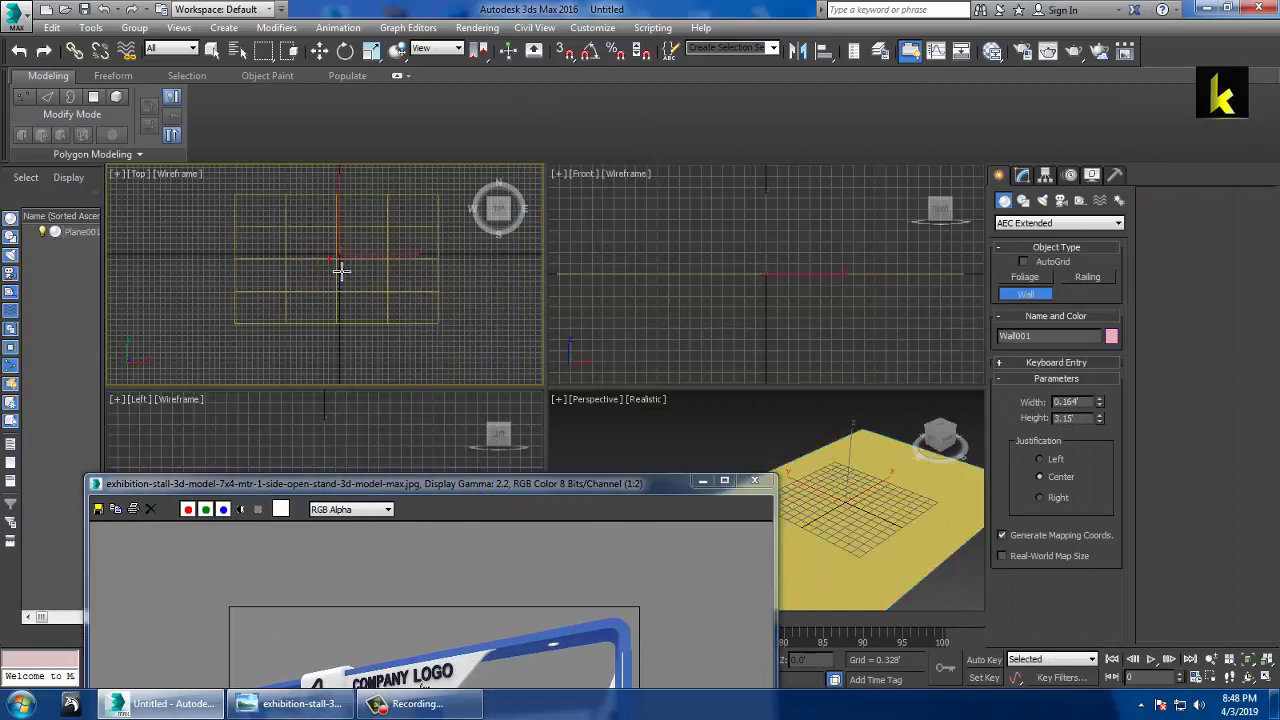
pyautogui.press('w')
# Scale the floor plane up slightly and uniformly in the top view.
pyautogui.press('e')
pyautogui.press('r')
pyautogui.moveTo(349, 233); pyautogui.dragTo(420, 258)
# Draw a continuous Wall along the plane's left, back and right edges, leaving the front open and stepping inward at the back-left corner.
pyautogui.click(1025, 293)
pyautogui.click(192, 322)
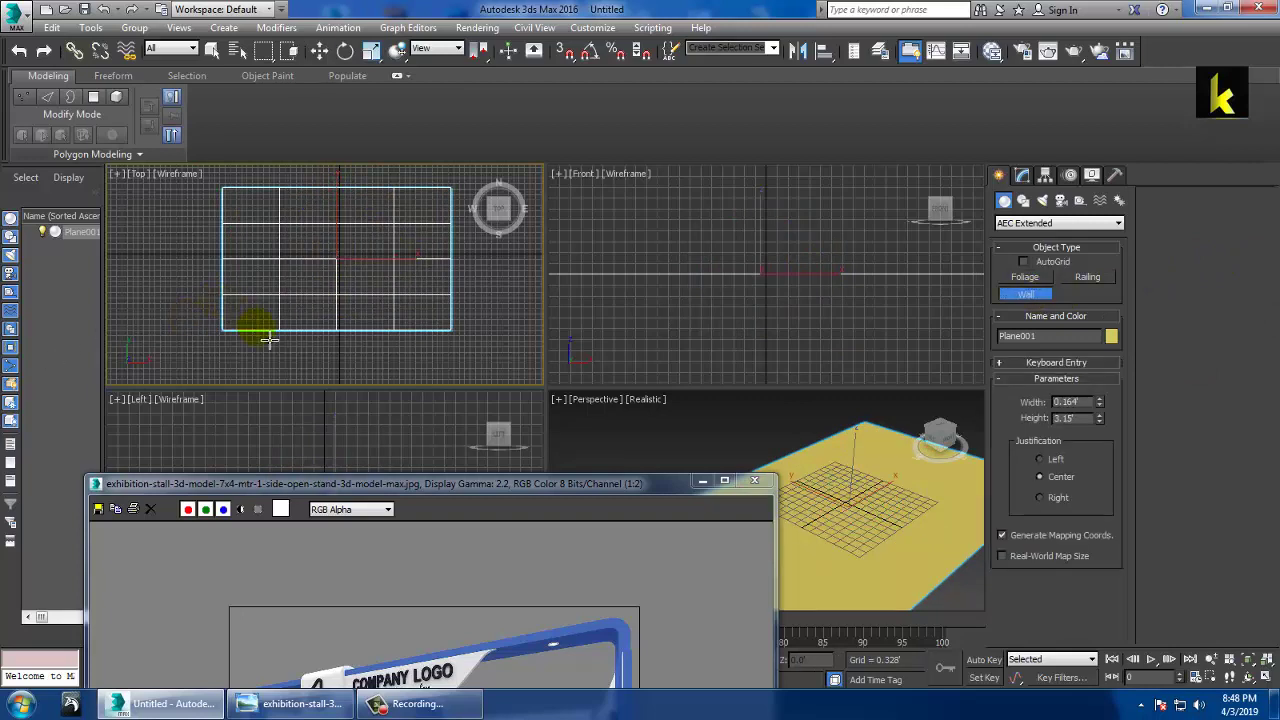
pyautogui.click(230, 336)
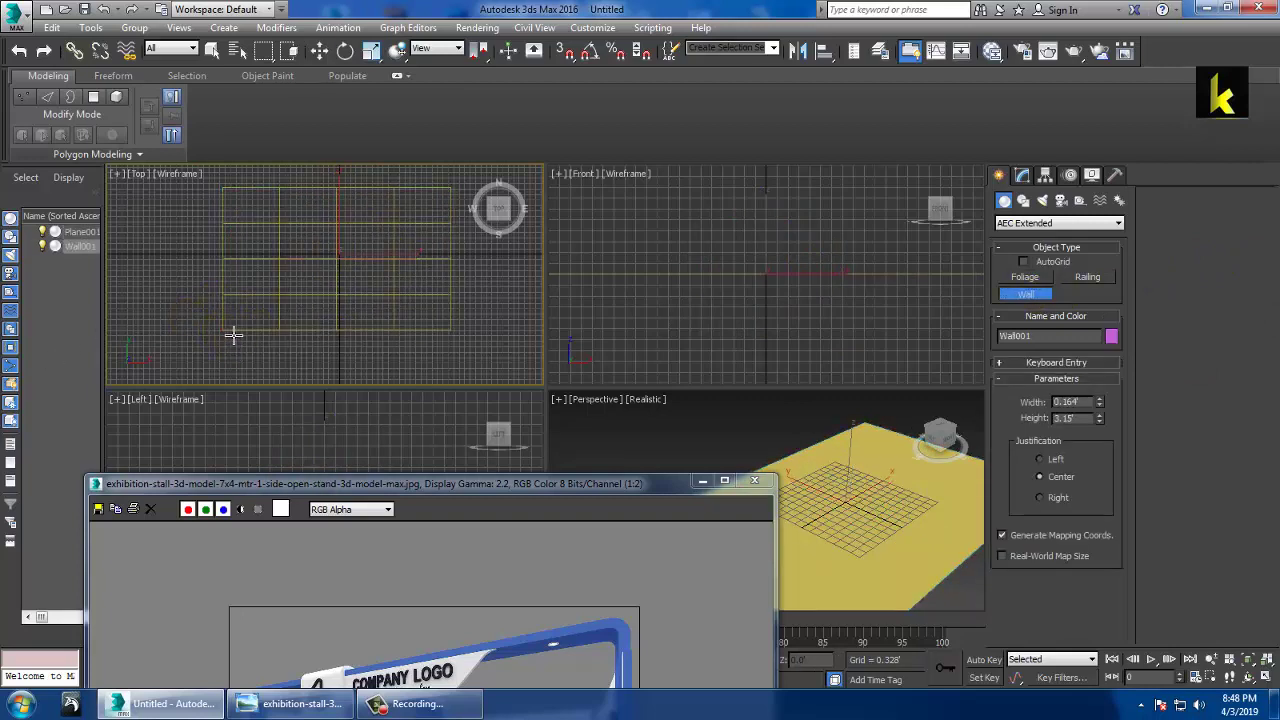
pyautogui.click(222, 220)
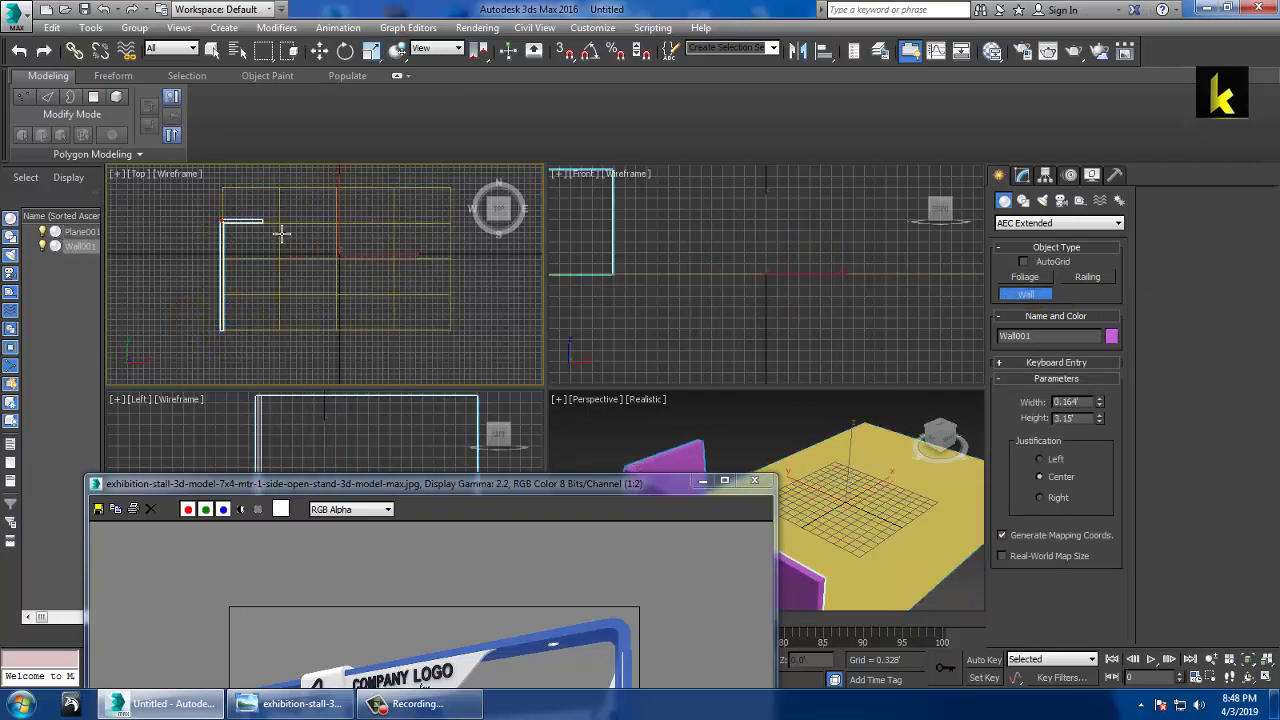
pyautogui.click(280, 221)
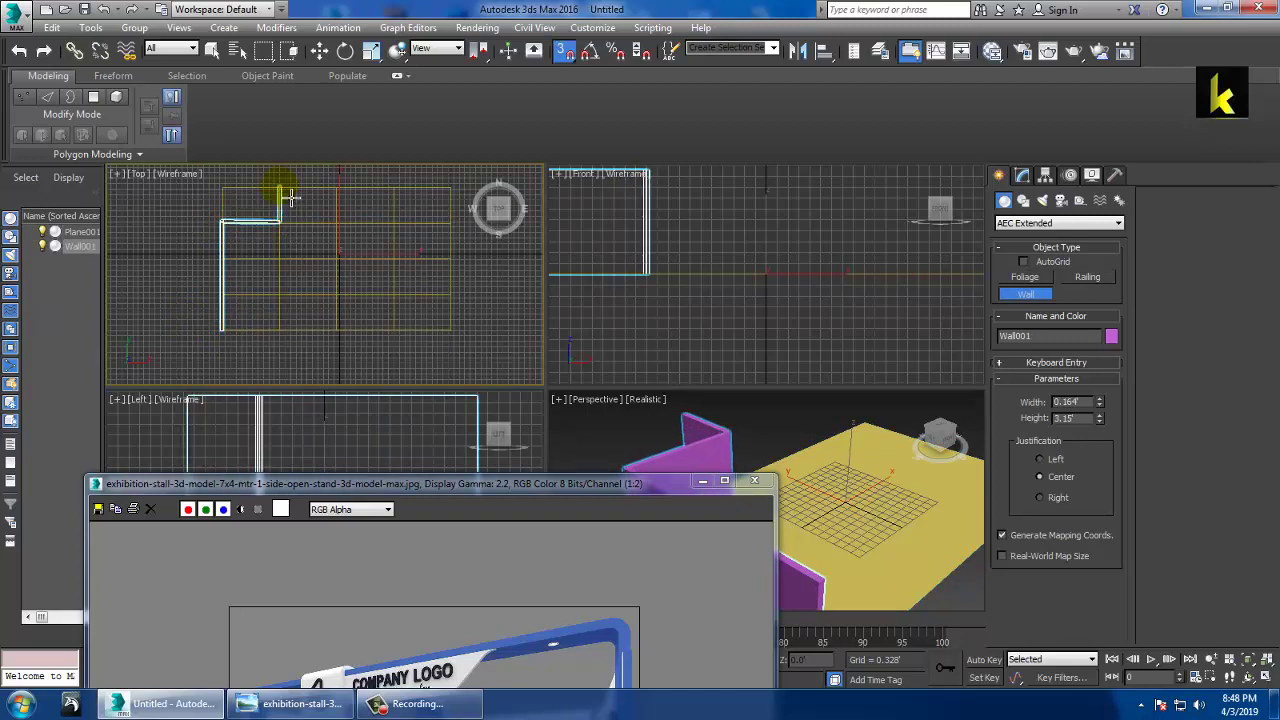
pyautogui.click(280, 190)
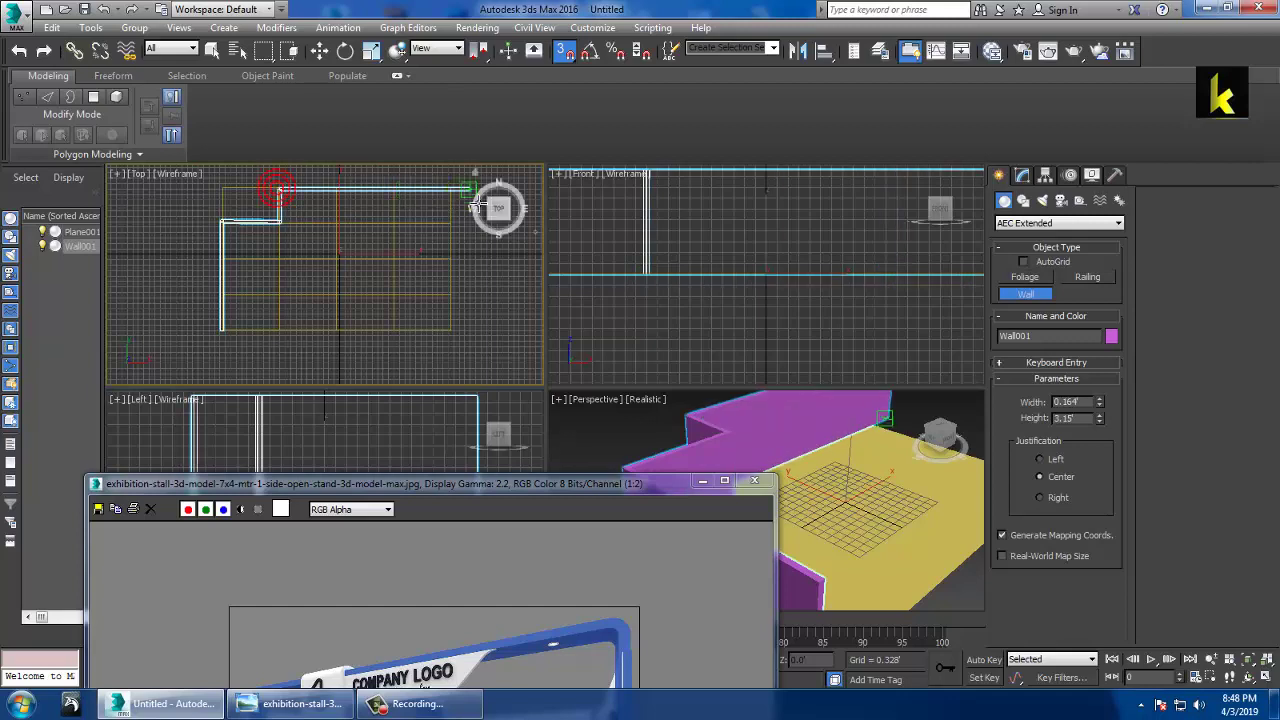
pyautogui.click(447, 190)
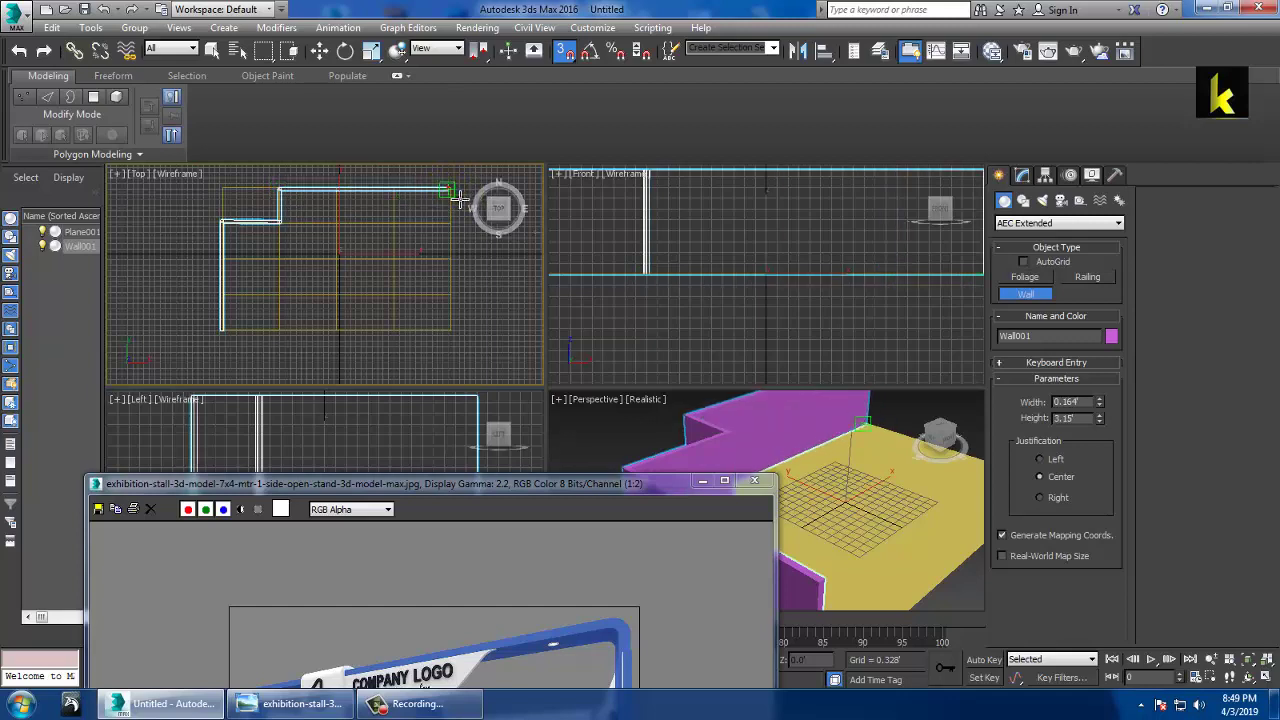
pyautogui.rightClick(460, 342)
pyautogui.rightClick(424, 338)
# Turn off snapping and, at vertex level, select the wall's corner vertex where the left side meets the inward step.
pyautogui.scroll(3, 314, 320)
pyautogui.press('s')
pyautogui.moveTo(314, 320); pyautogui.dragTo(391, 351, button='middle')
pyautogui.scroll(-4, 294, 263)
pyautogui.moveTo(350, 305); pyautogui.dragTo(358, 310, button='middle')
pyautogui.press('1')
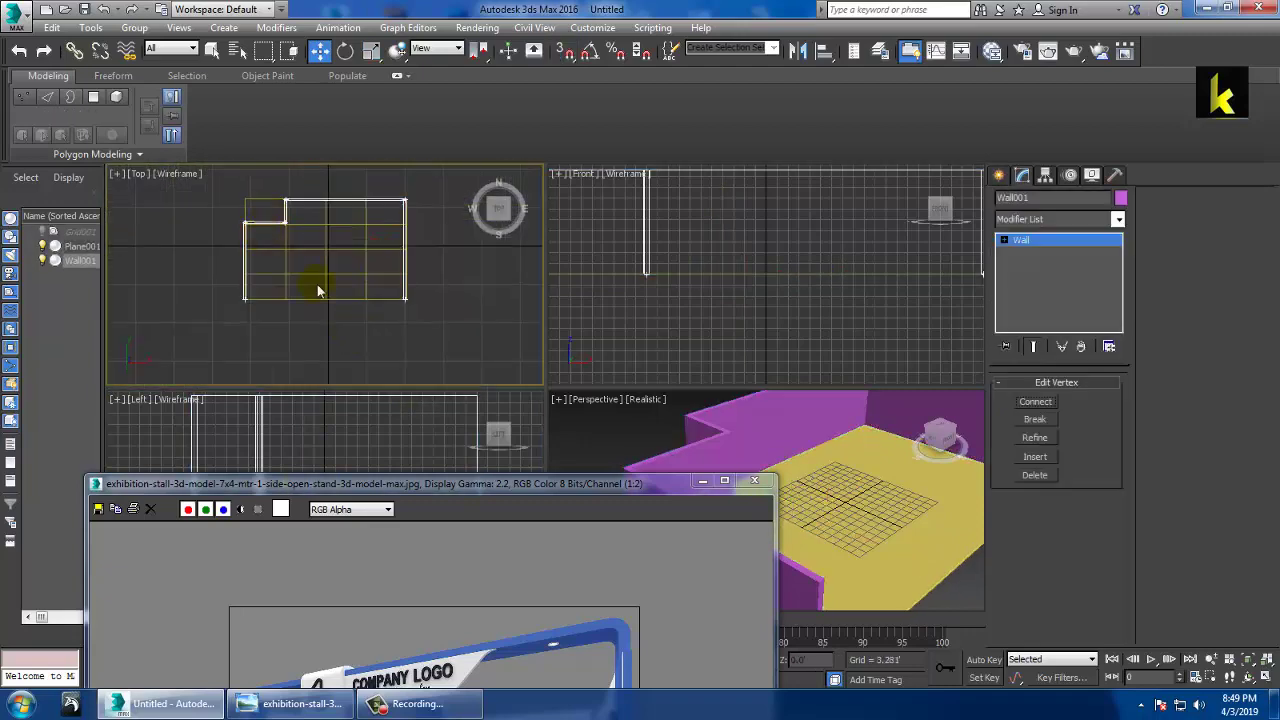
pyautogui.scroll(5, 239, 222)
pyautogui.moveTo(308, 266); pyautogui.dragTo(413, 336)
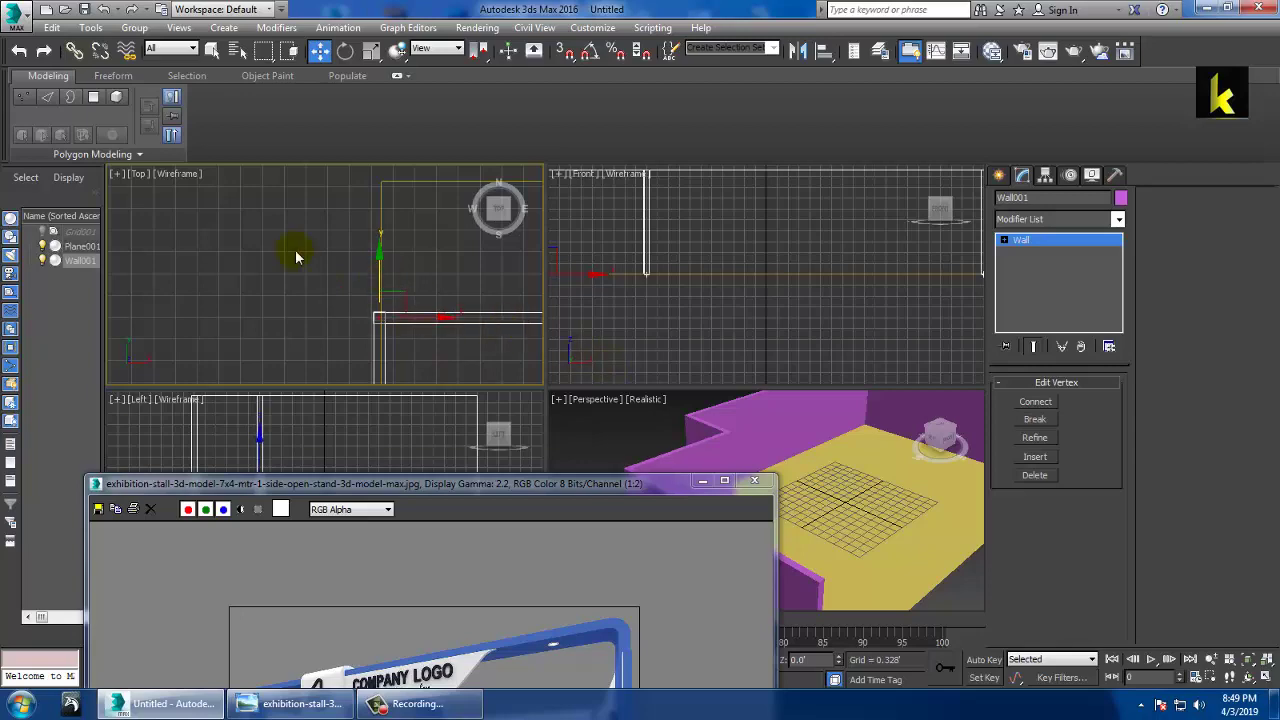
# Maximize the perspective viewport and frame the stall's walls from the front, keeping the scene open.
pyautogui.hotkey('alt', 'w')
pyautogui.scroll(5, 739, 420)
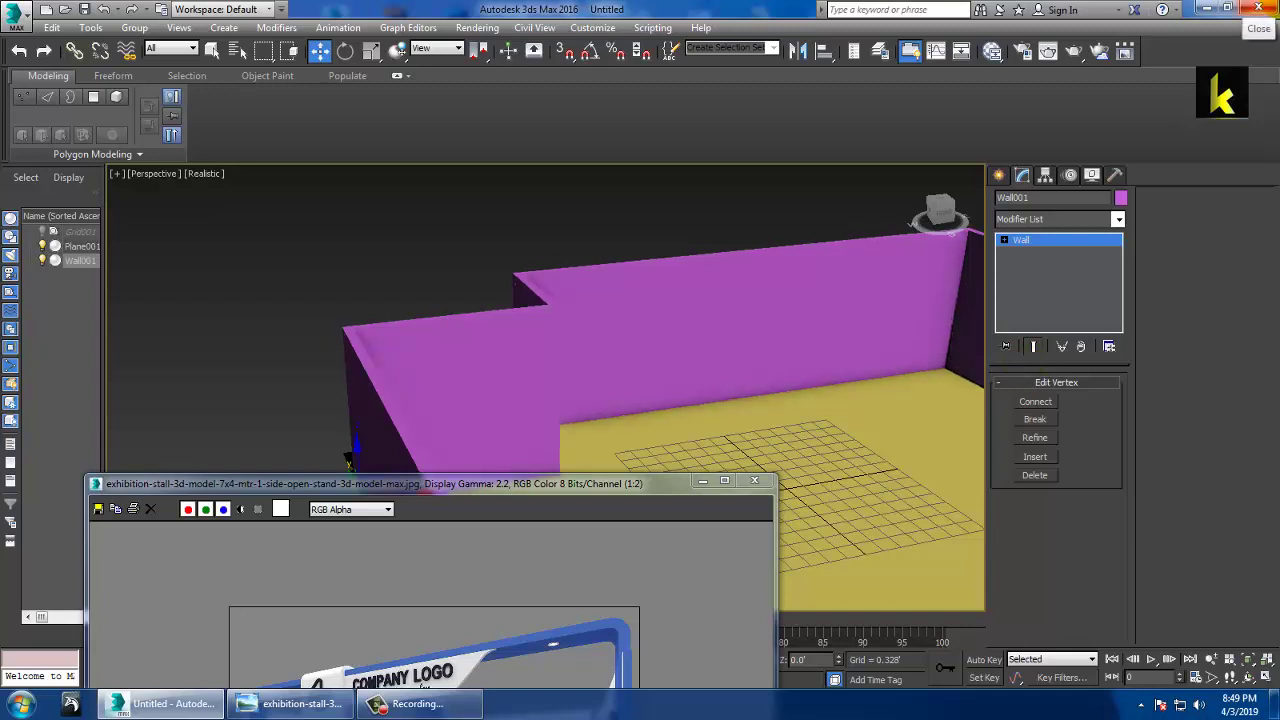
pyautogui.click(1258, 8)
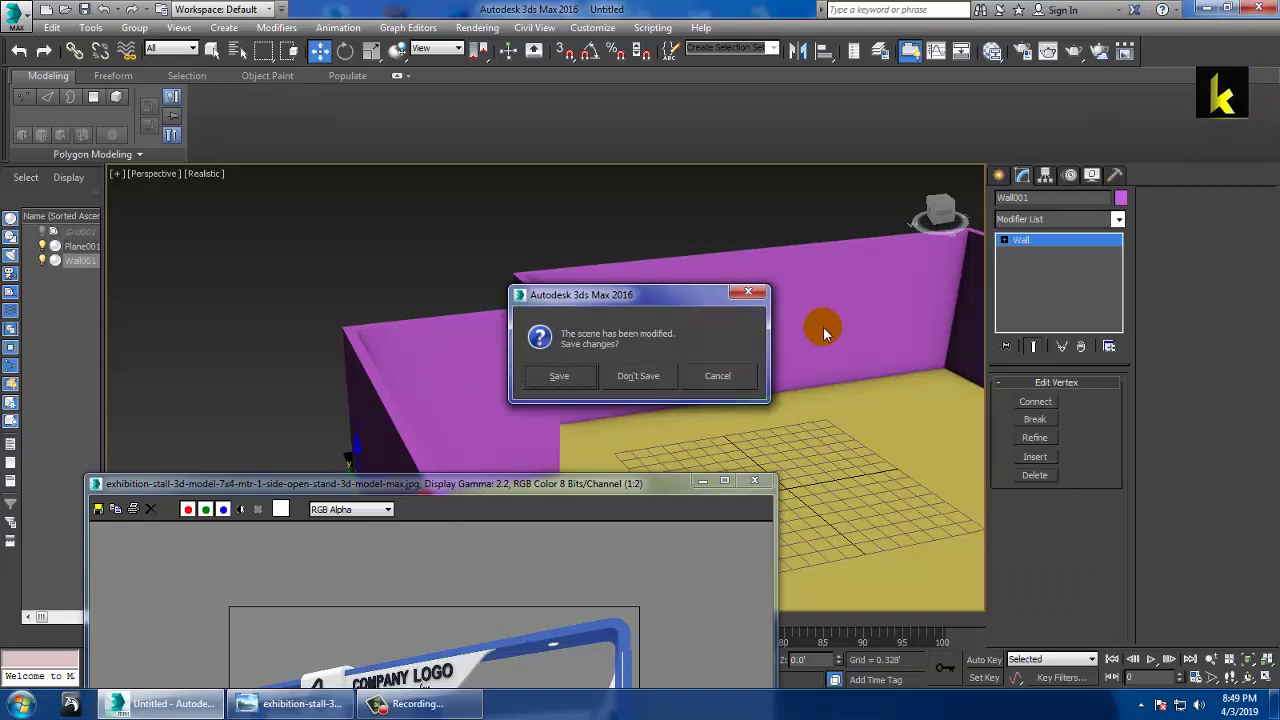
pyautogui.click(716, 377)
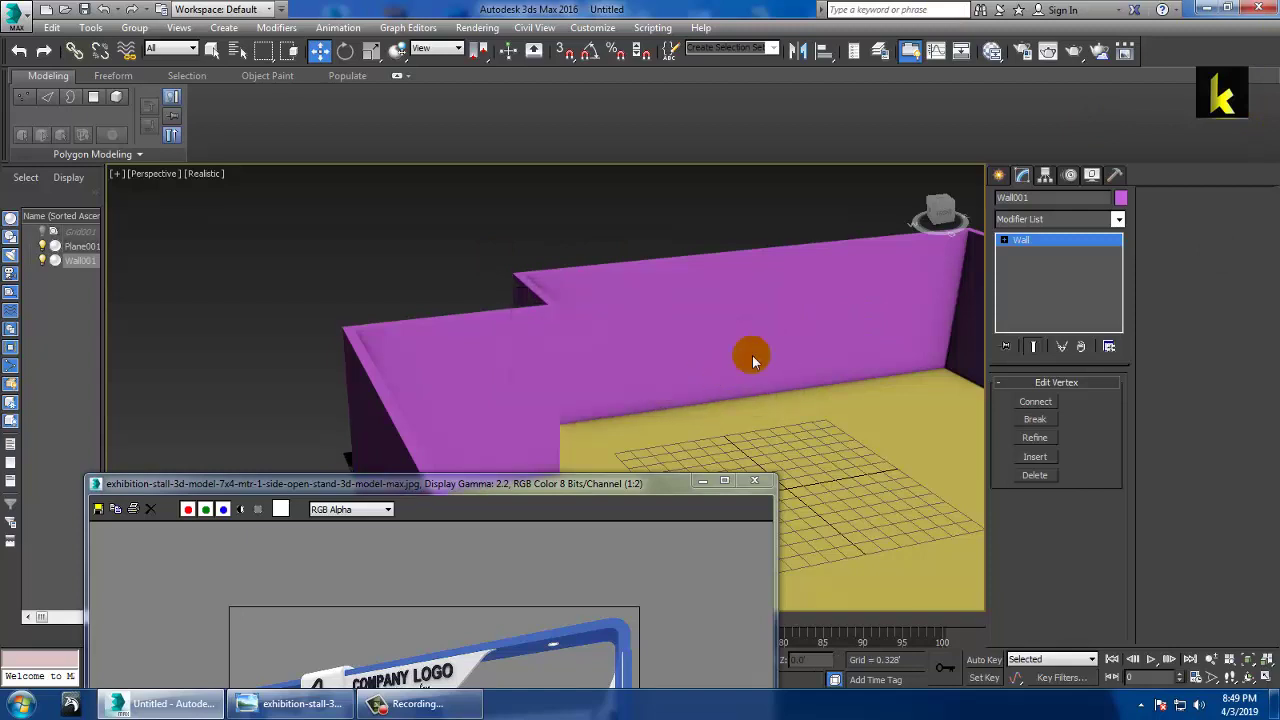
# Place the reference image window beside the walls and view the back wall head-on for comparison.
pyautogui.press('F4')
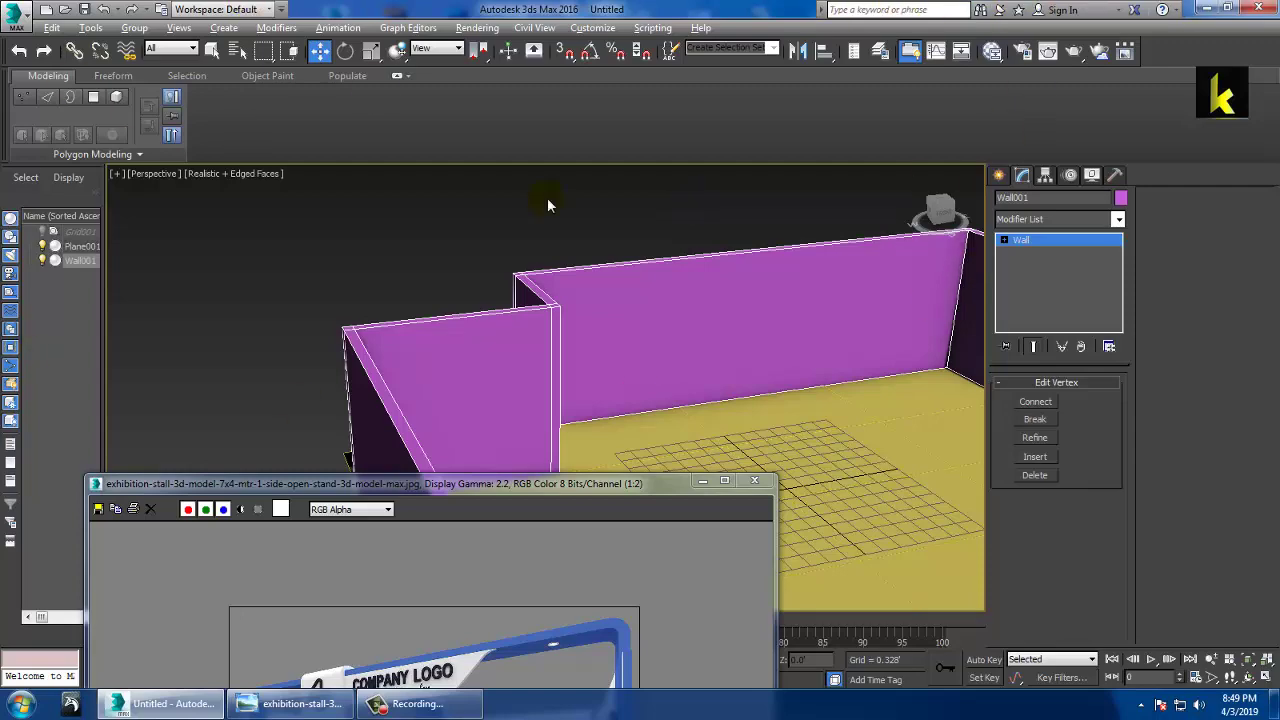
pyautogui.moveTo(634, 480); pyautogui.dragTo(330, 207)
pyautogui.keyDown('alt'); pyautogui.moveTo(682, 340); pyautogui.dragTo(641, 343, button='middle'); pyautogui.keyUp('alt')
pyautogui.press('F4')
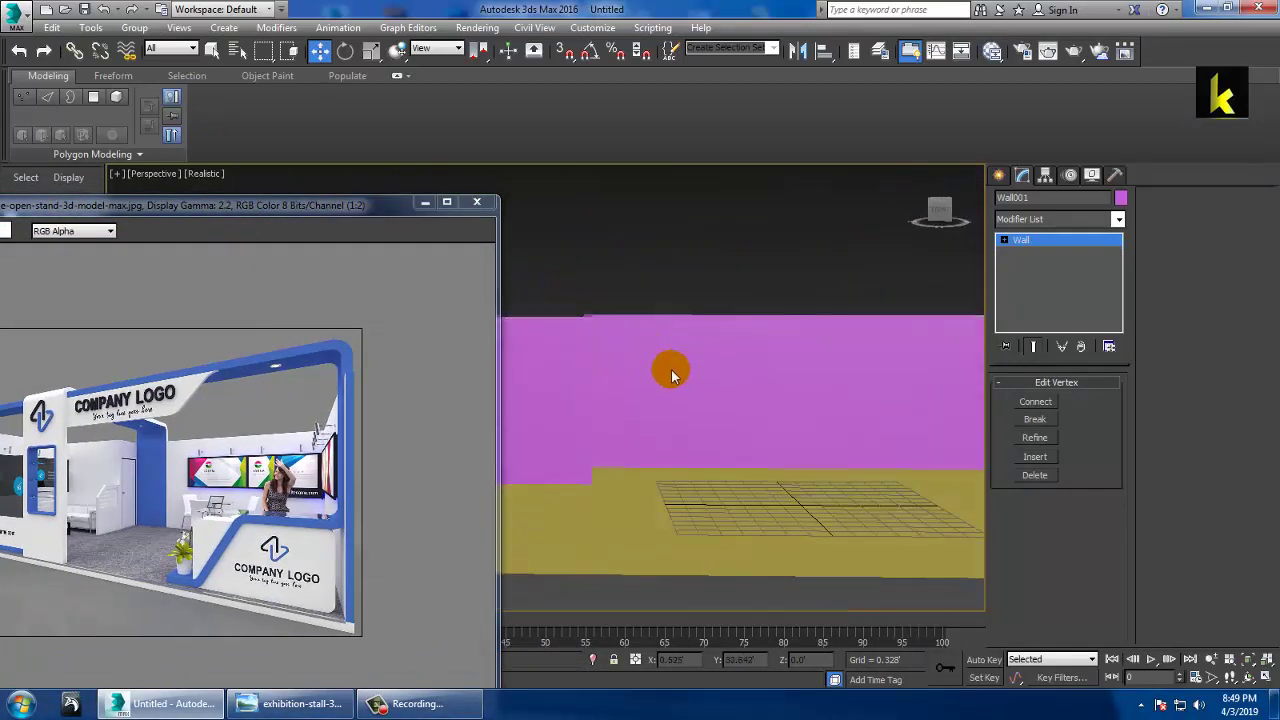
# Show edged faces in the perspective view, leave vertex level and convert the wall to an Editable Poly.
pyautogui.press('F4')
pyautogui.scroll(-6, 734, 389)
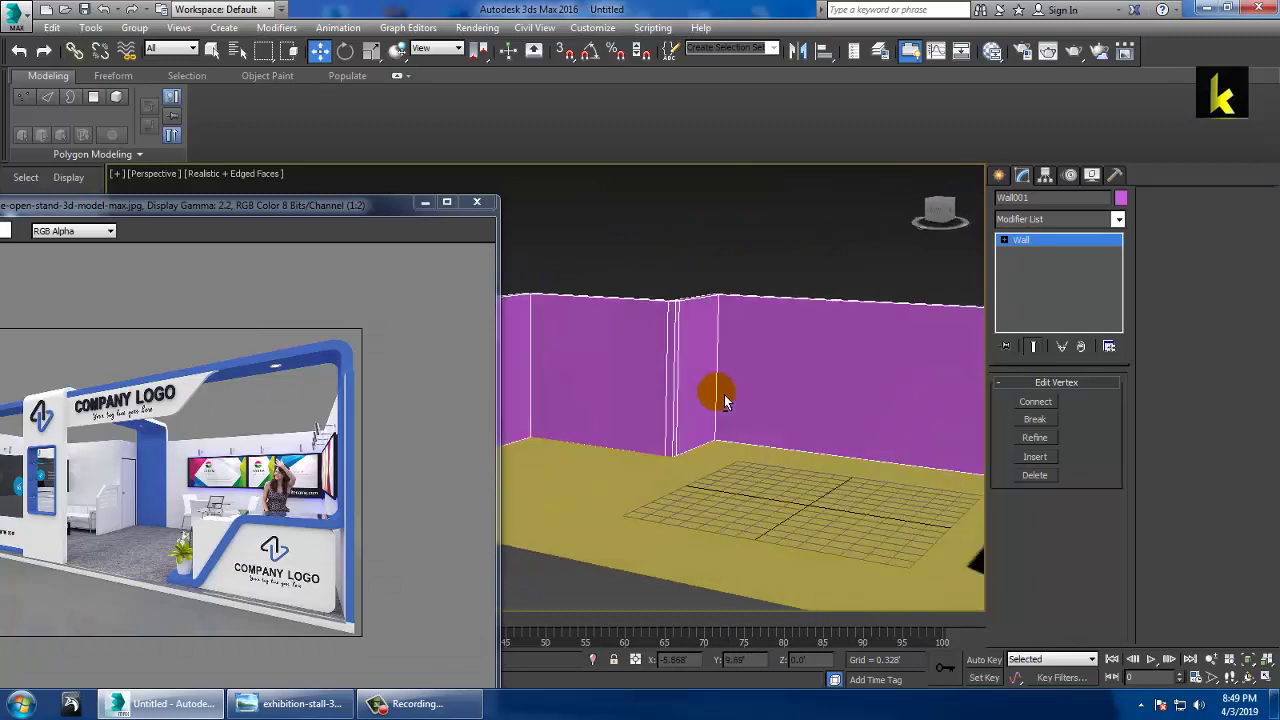
pyautogui.press('alt')
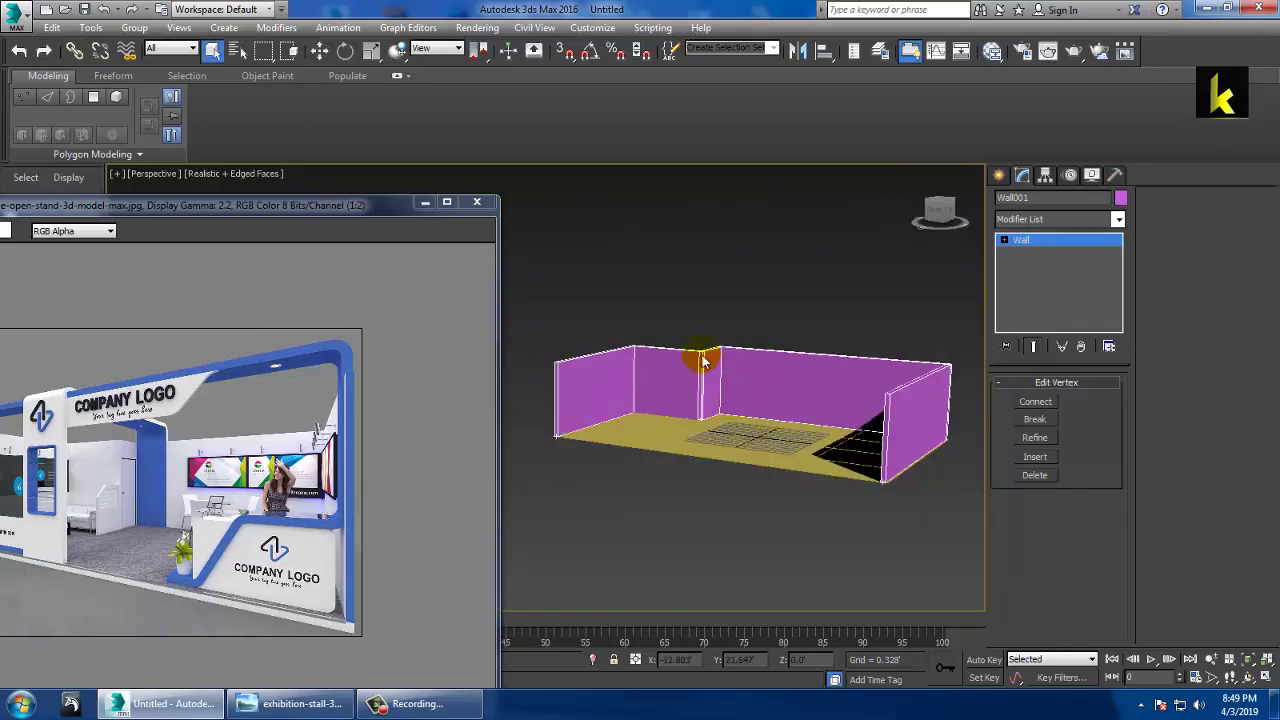
pyautogui.click(1030, 240)
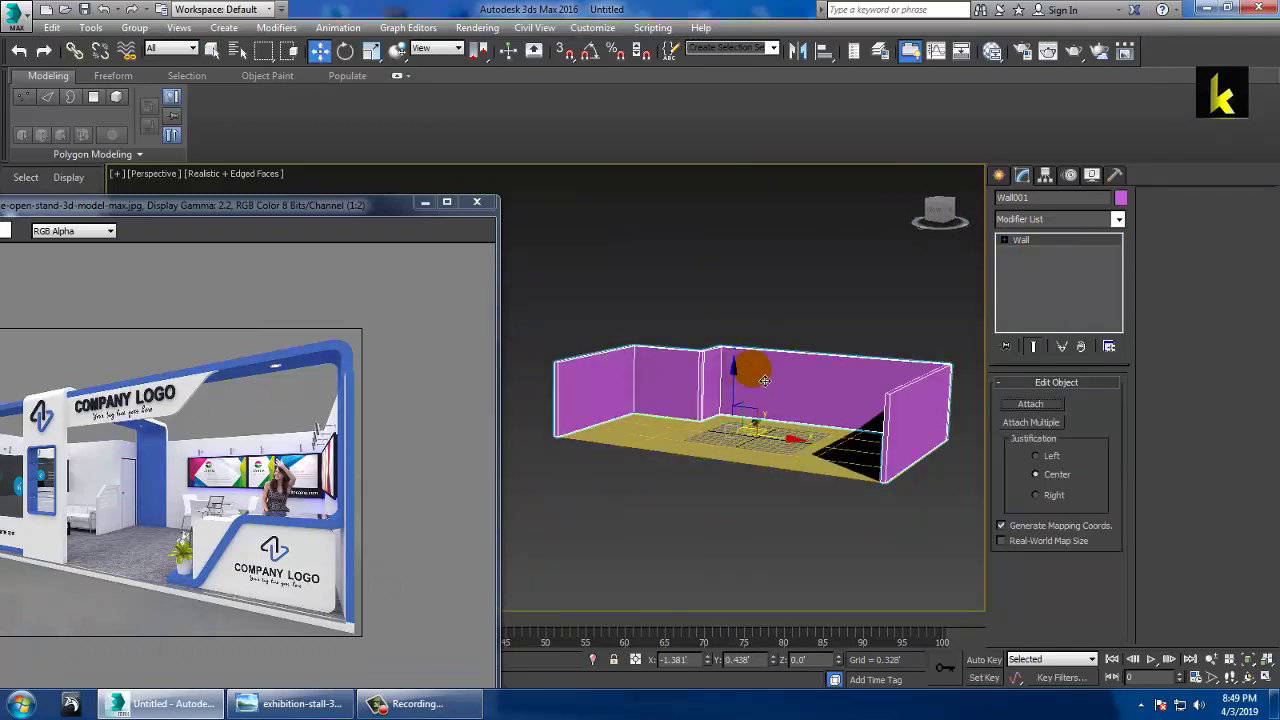
pyautogui.rightClick(752, 356)
pyautogui.moveTo(800, 524)
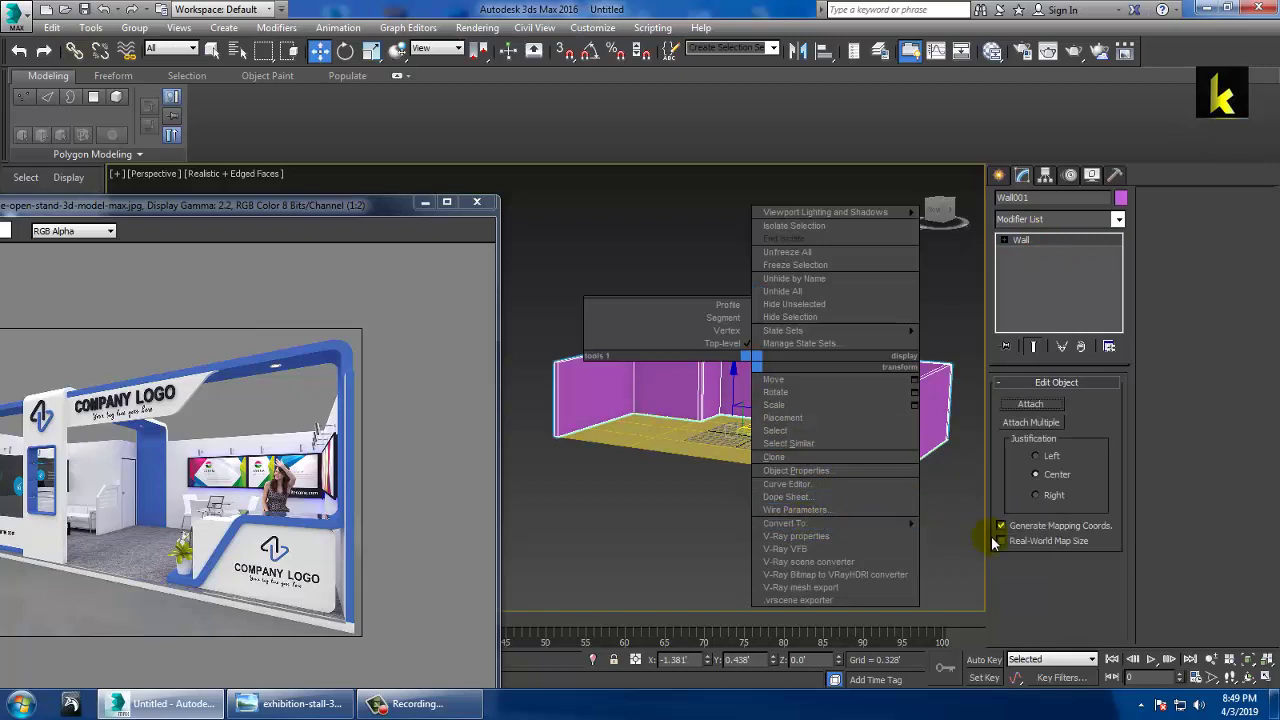
pyautogui.click(990, 536)
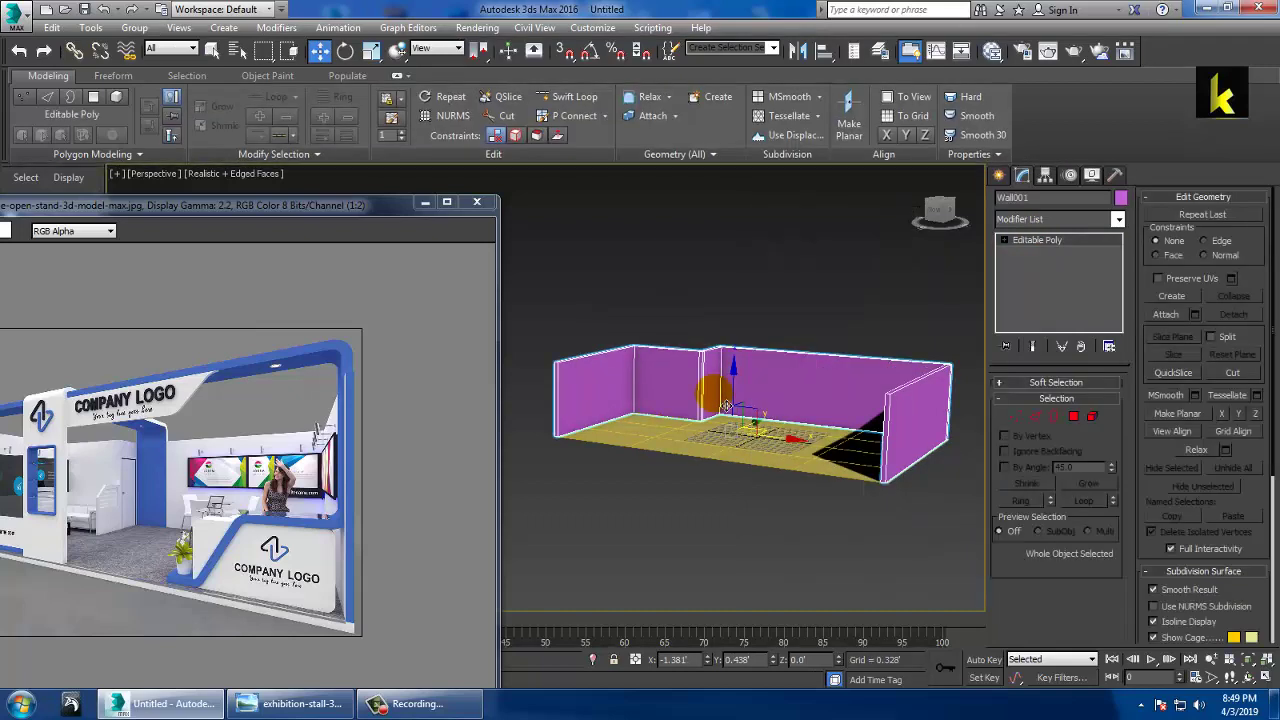
# Scale the stall's wall vertically to about 118% of its height.
pyautogui.press('r')
pyautogui.moveTo(748, 385); pyautogui.dragTo(748, 368)
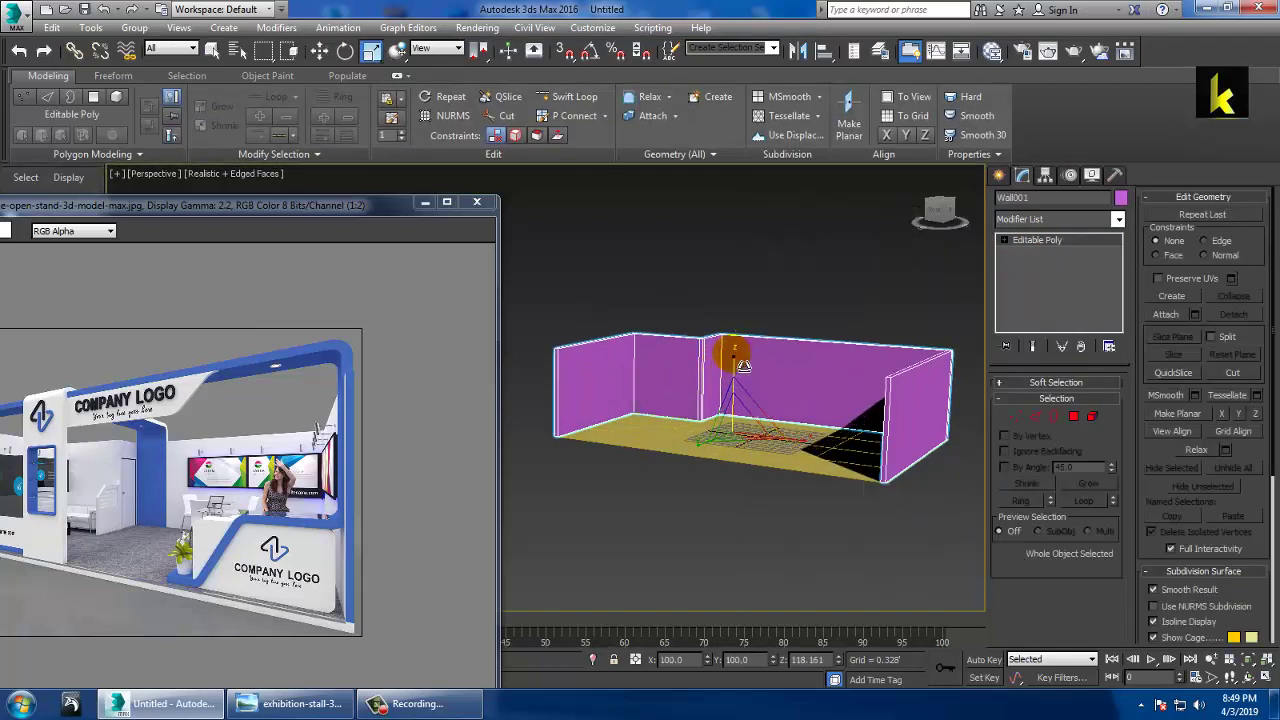
pyautogui.press('w')
# Reposition the reference image window so the whole stall picture can be compared with the walls.
pyautogui.click(224, 204)
pyautogui.moveTo(283, 198); pyautogui.dragTo(416, 121)
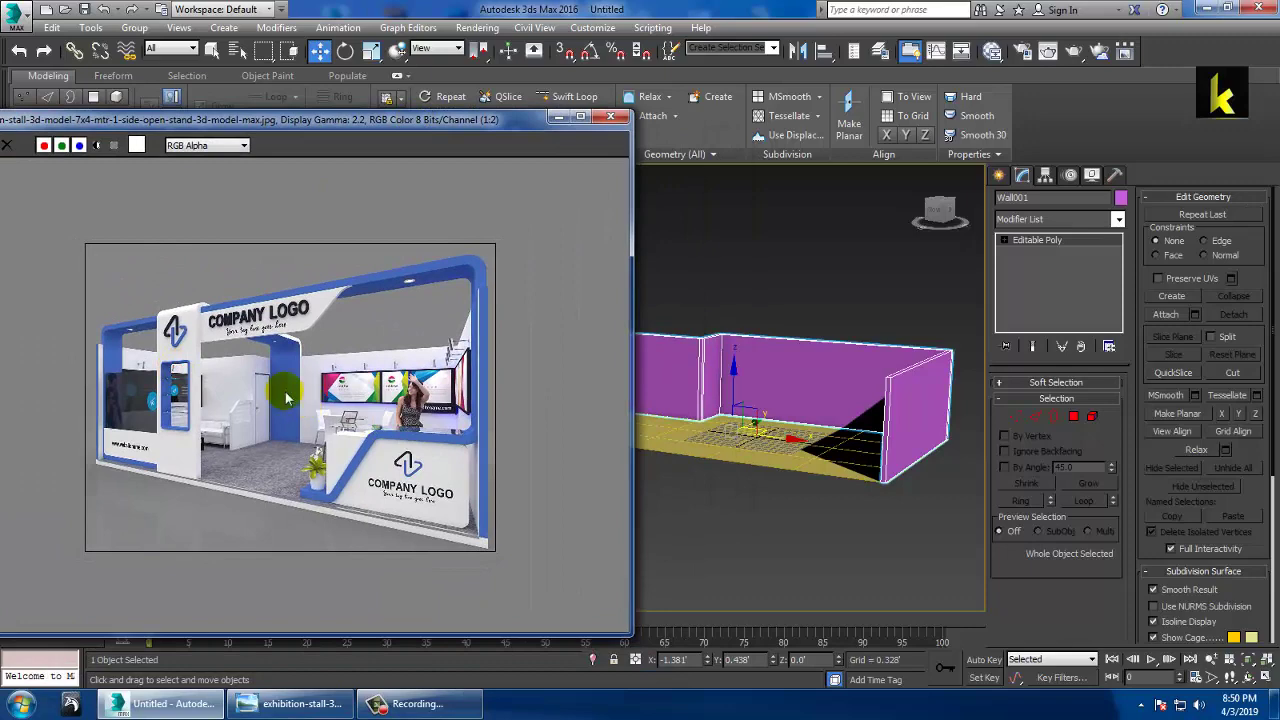
pyautogui.scroll(2, 251, 389)
pyautogui.scroll(-4, 207, 407)
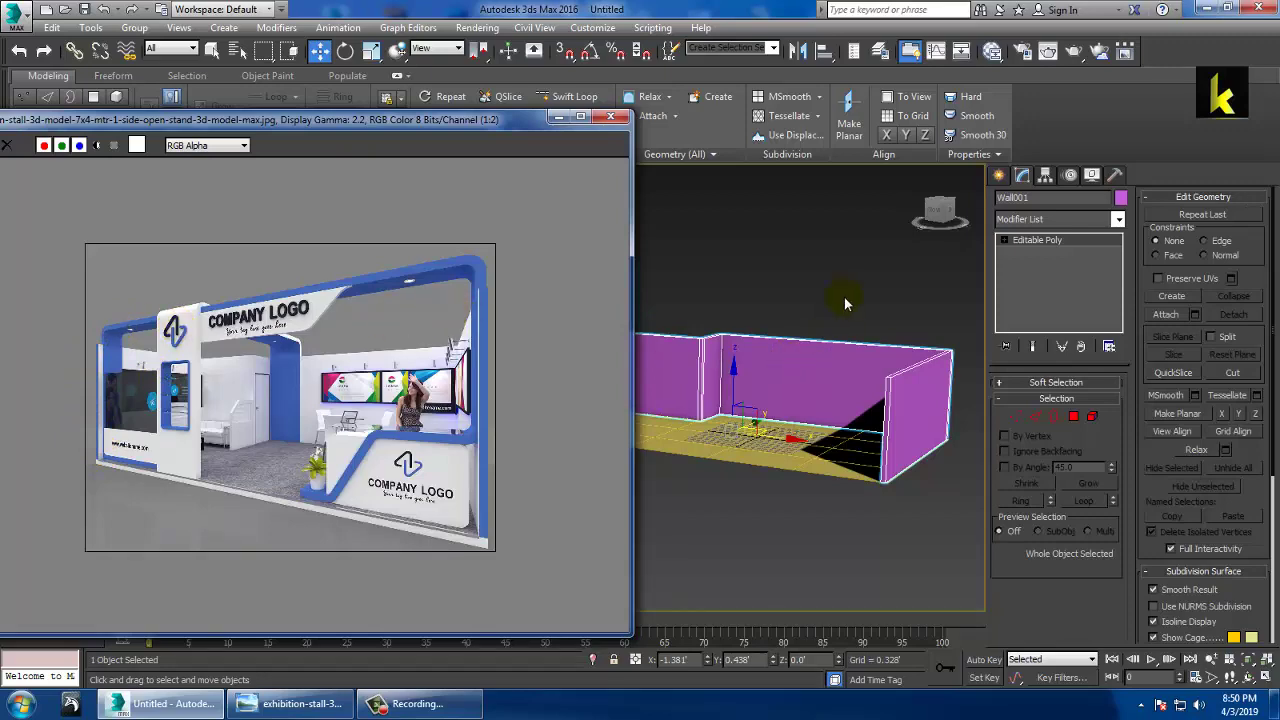
# In the front view, draw an open Line up the stall's left edge, across just above the wall and down the right edge, about 4.3' high.
pyautogui.hotkey('alt', 'w')
pyautogui.hotkey('alt', 'w')
pyautogui.press('z')
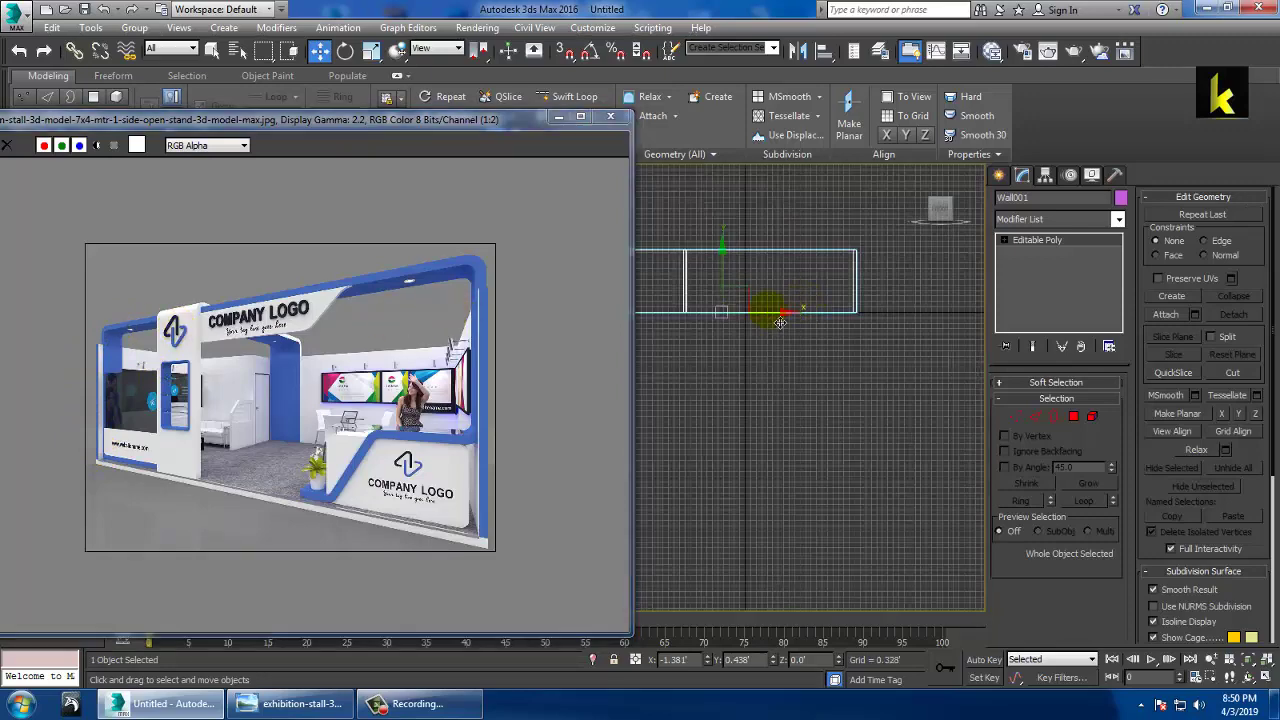
pyautogui.click(999, 176)
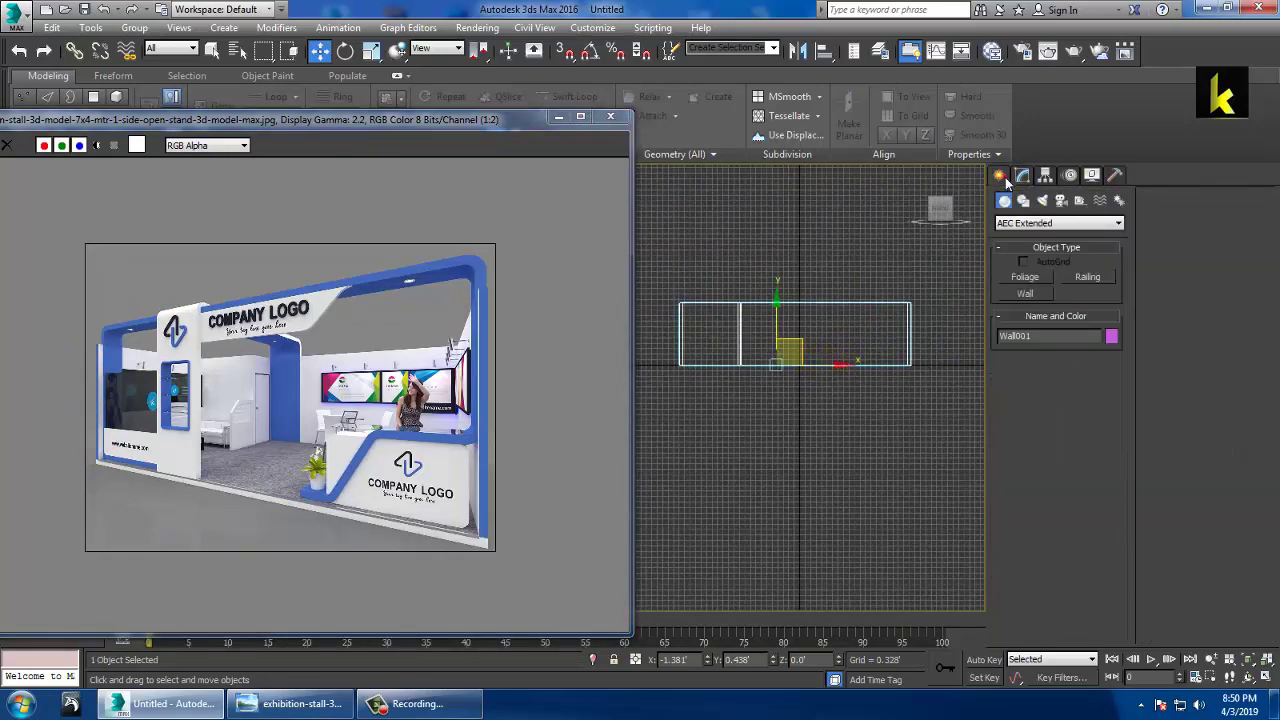
pyautogui.click(1023, 201)
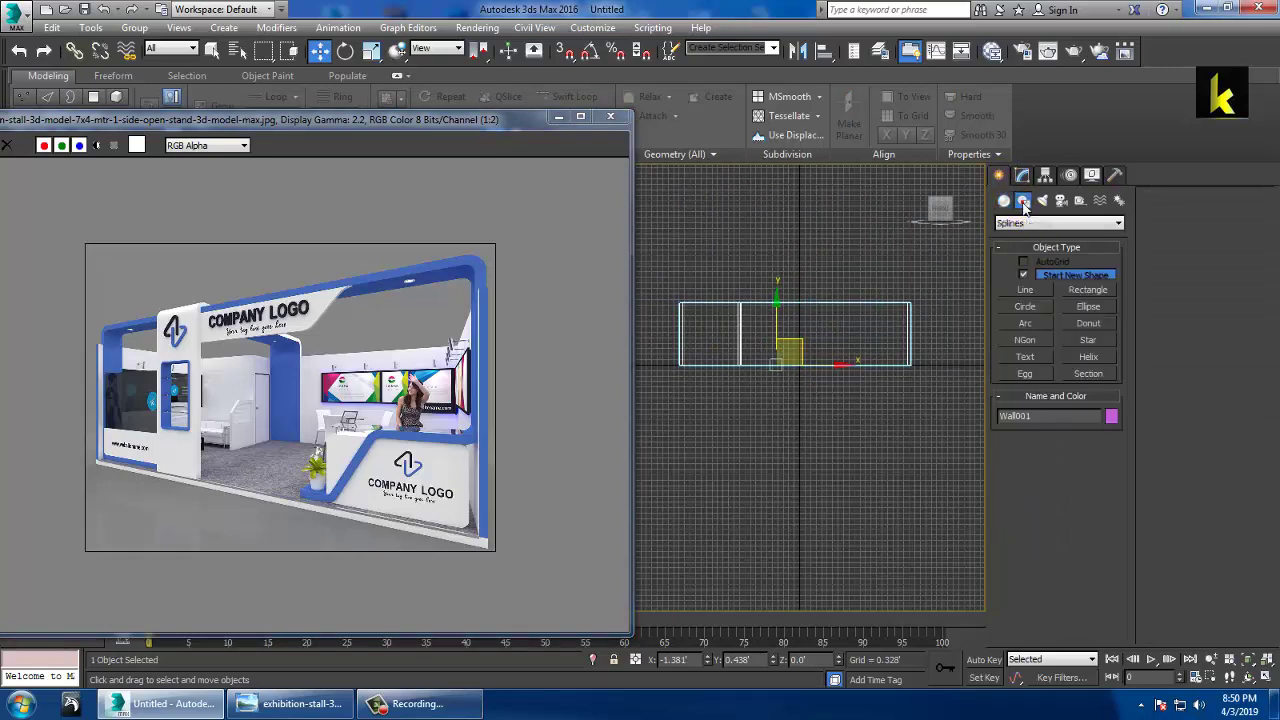
pyautogui.click(1025, 290)
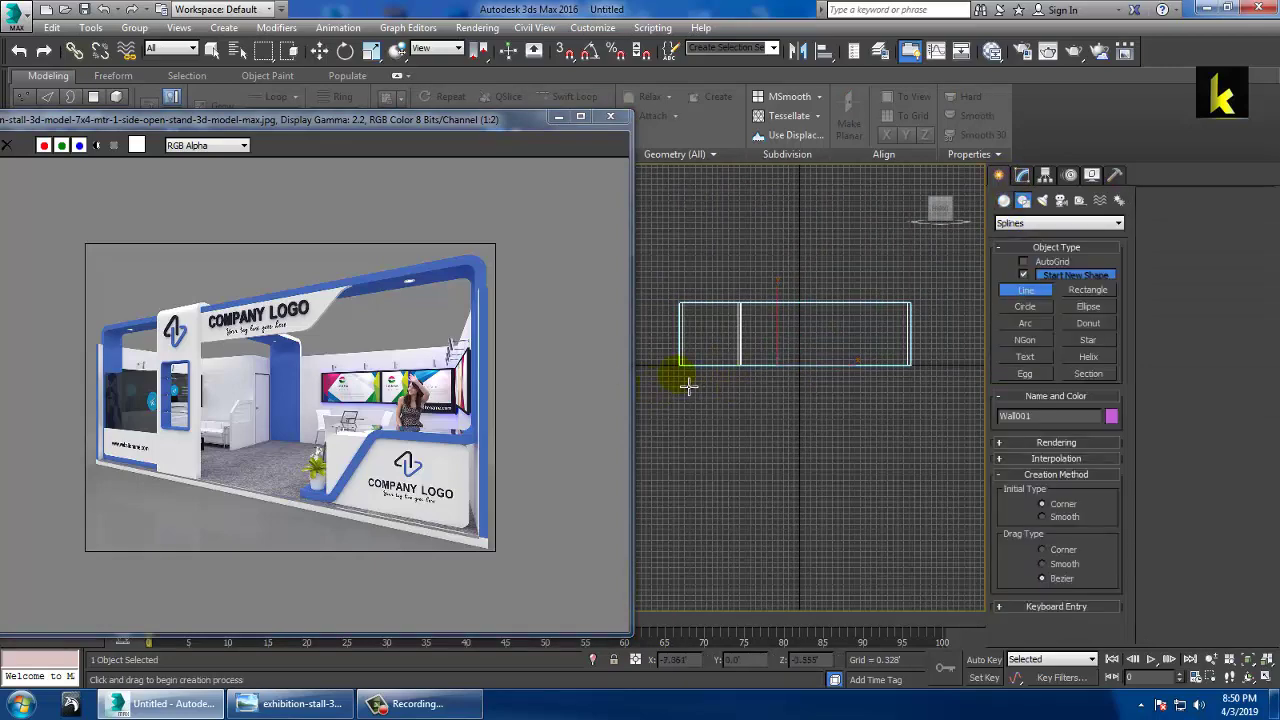
pyautogui.moveTo(711, 380); pyautogui.dragTo(699, 412, button='middle')
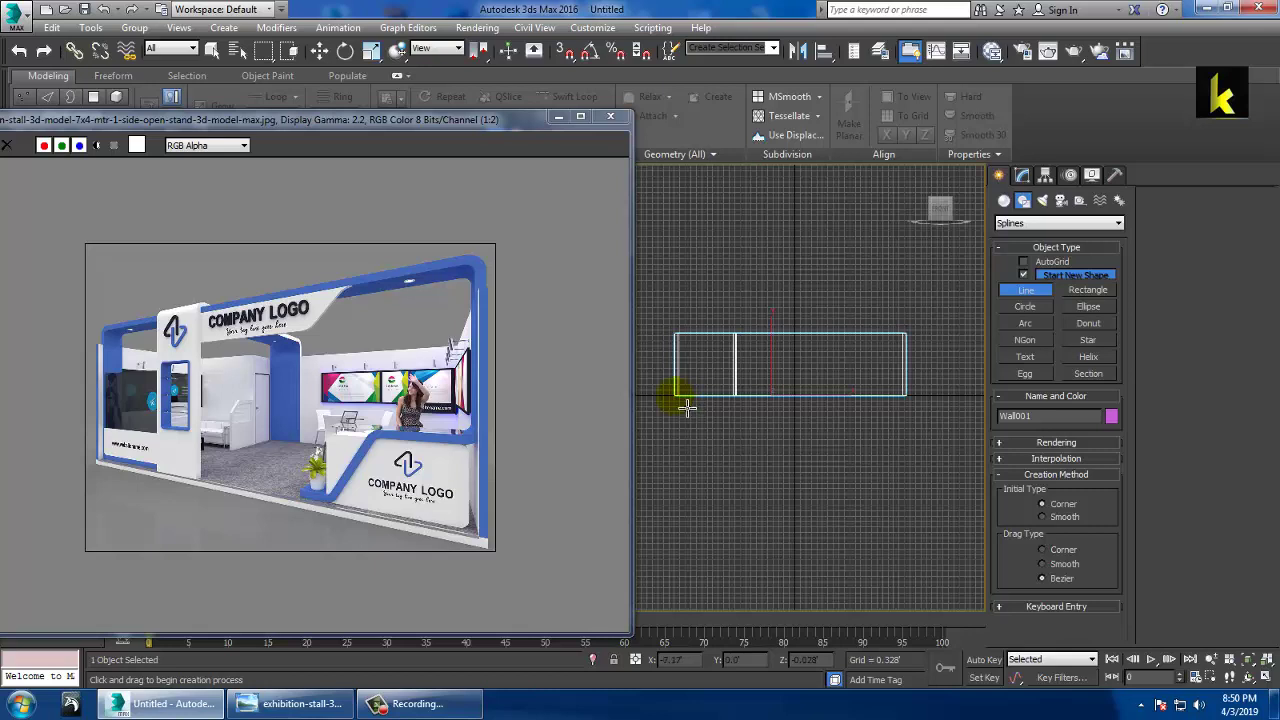
pyautogui.click(686, 406)
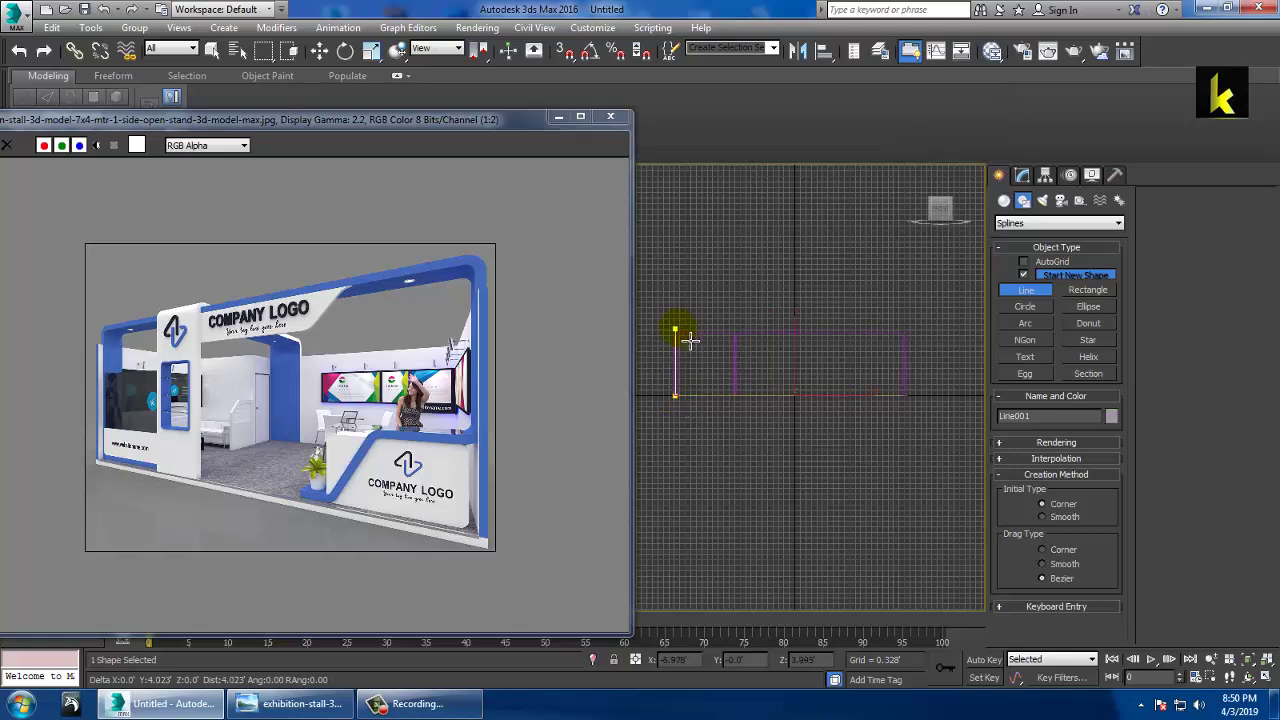
pyautogui.click(689, 337)
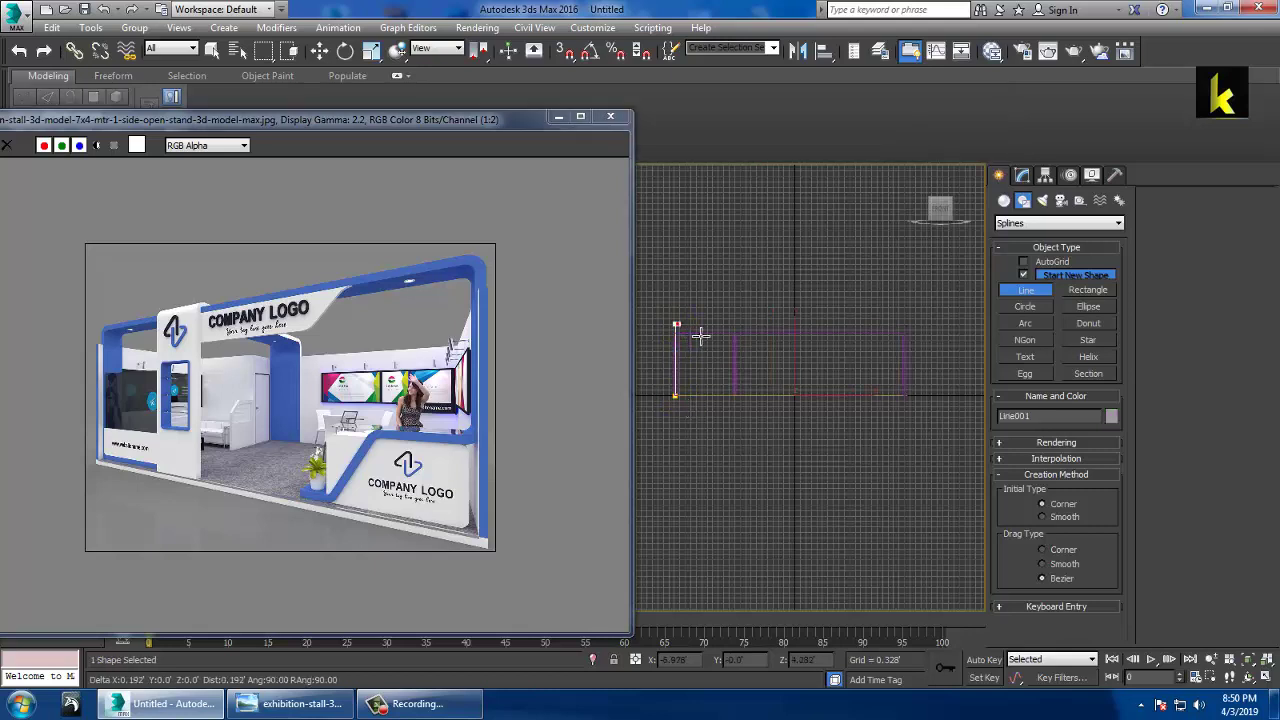
pyautogui.click(904, 322)
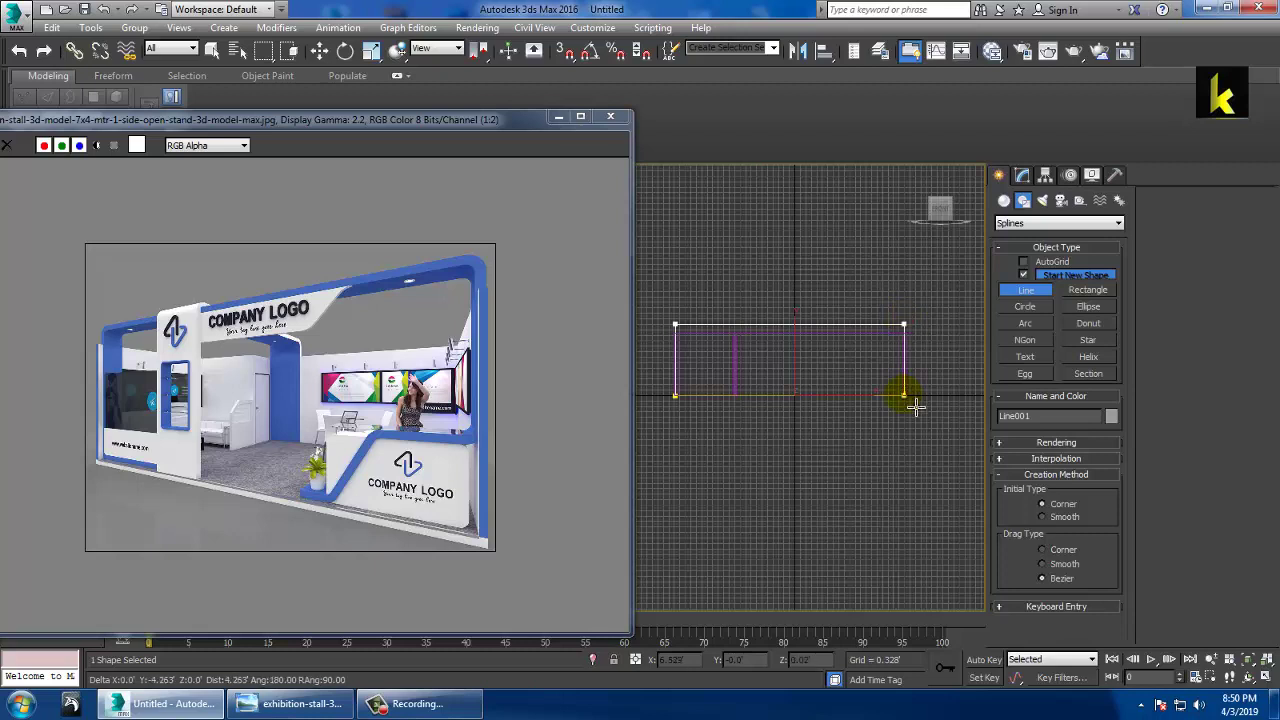
pyautogui.click(904, 395)
pyautogui.keyDown('shift'); pyautogui.rightClick(904, 395); pyautogui.keyUp('shift')
pyautogui.rightClick(911, 474)
pyautogui.rightClick(911, 474)
# In the perspective view, move the line along Y to about -4.335', at the stall's open front edge.
pyautogui.hotkey('alt', 'w')
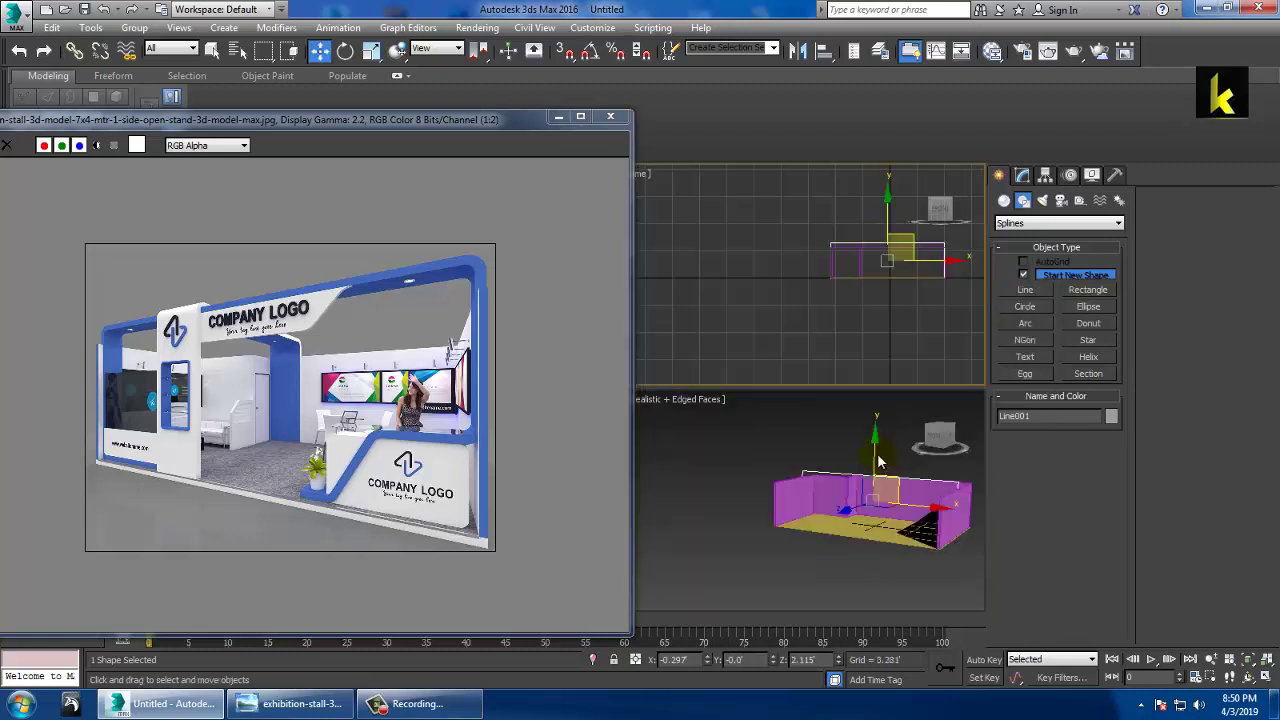
pyautogui.rightClick(870, 460)
pyautogui.hotkey('alt', 'w')
pyautogui.press('z')
pyautogui.keyDown('alt'); pyautogui.moveTo(860, 437); pyautogui.dragTo(1017, 480, button='middle'); pyautogui.keyUp('alt')
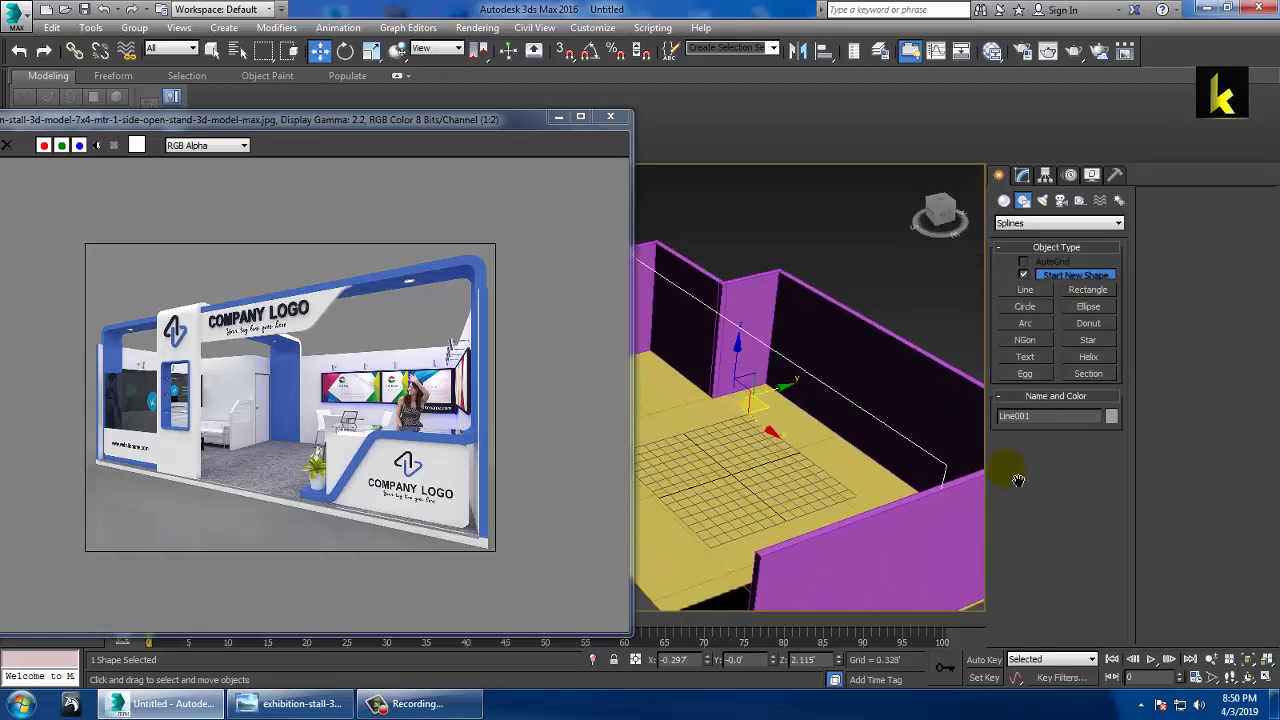
pyautogui.scroll(-3, 829, 456)
pyautogui.keyDown('alt'); pyautogui.moveTo(845, 426); pyautogui.dragTo(1005, 380, button='middle'); pyautogui.keyUp('alt')
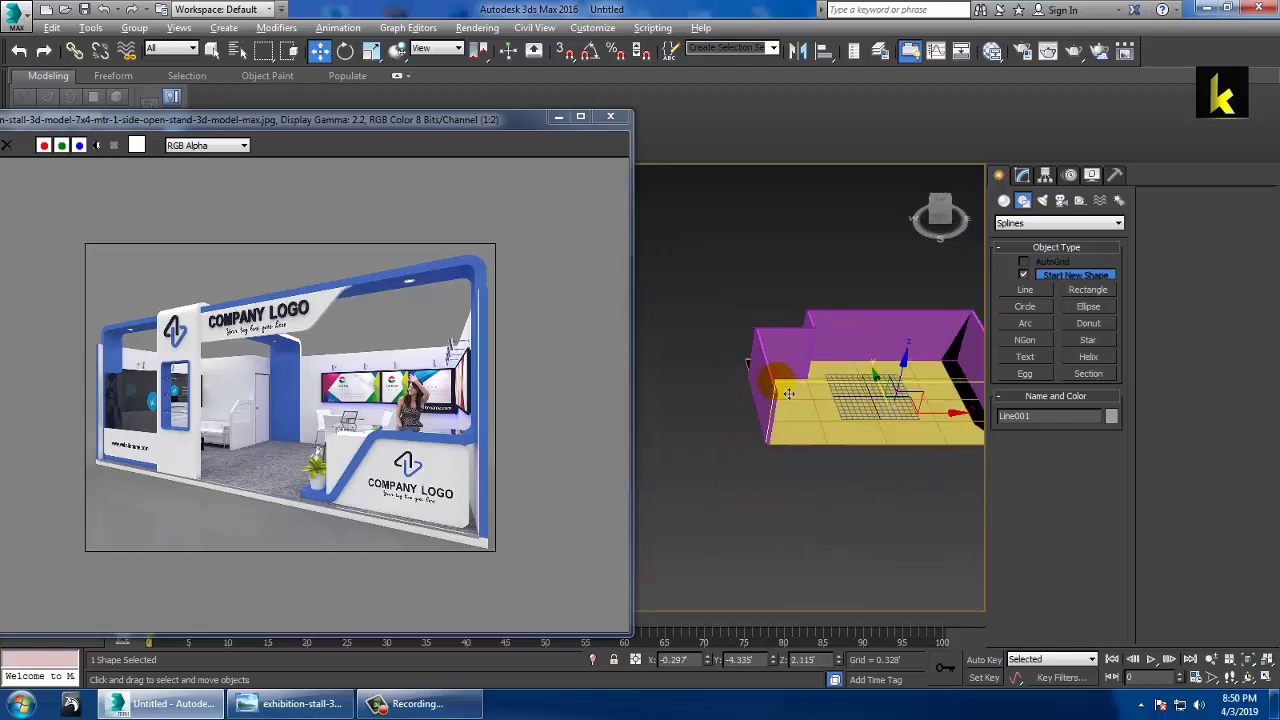
pyautogui.scroll(2, 808, 371)
pyautogui.keyDown('alt'); pyautogui.moveTo(777, 384); pyautogui.dragTo(850, 318, button='middle'); pyautogui.keyUp('alt')
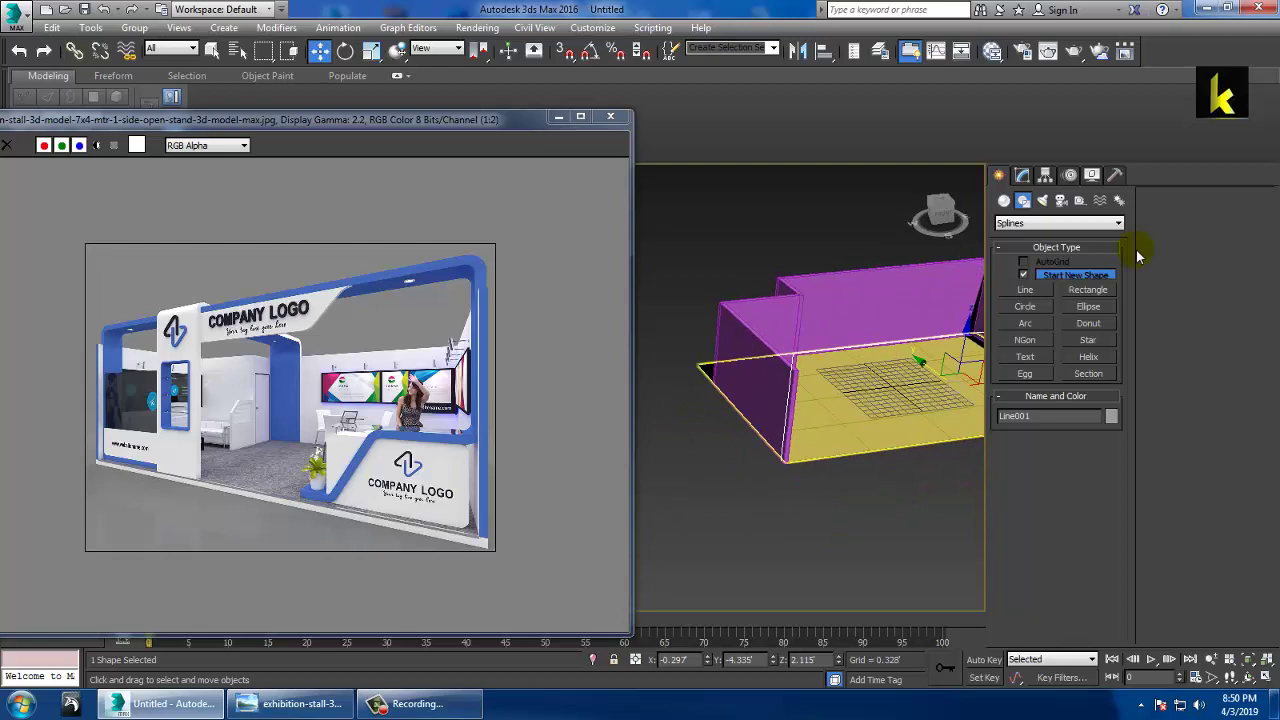
# At vertex level, select the line's two left-end vertices and the two right-end vertices beside the side walls.
pyautogui.click(1022, 175)
pyautogui.click(1003, 240)
pyautogui.click(1028, 254)
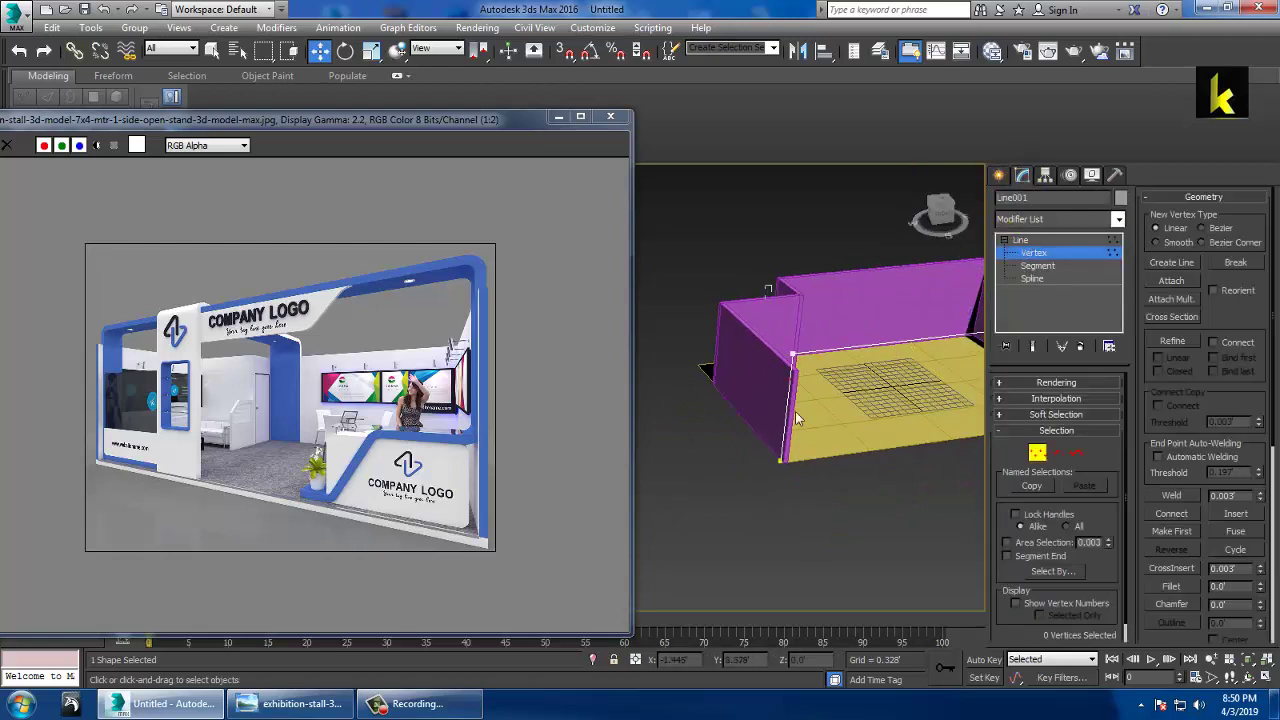
pyautogui.moveTo(760, 426); pyautogui.dragTo(818, 512)
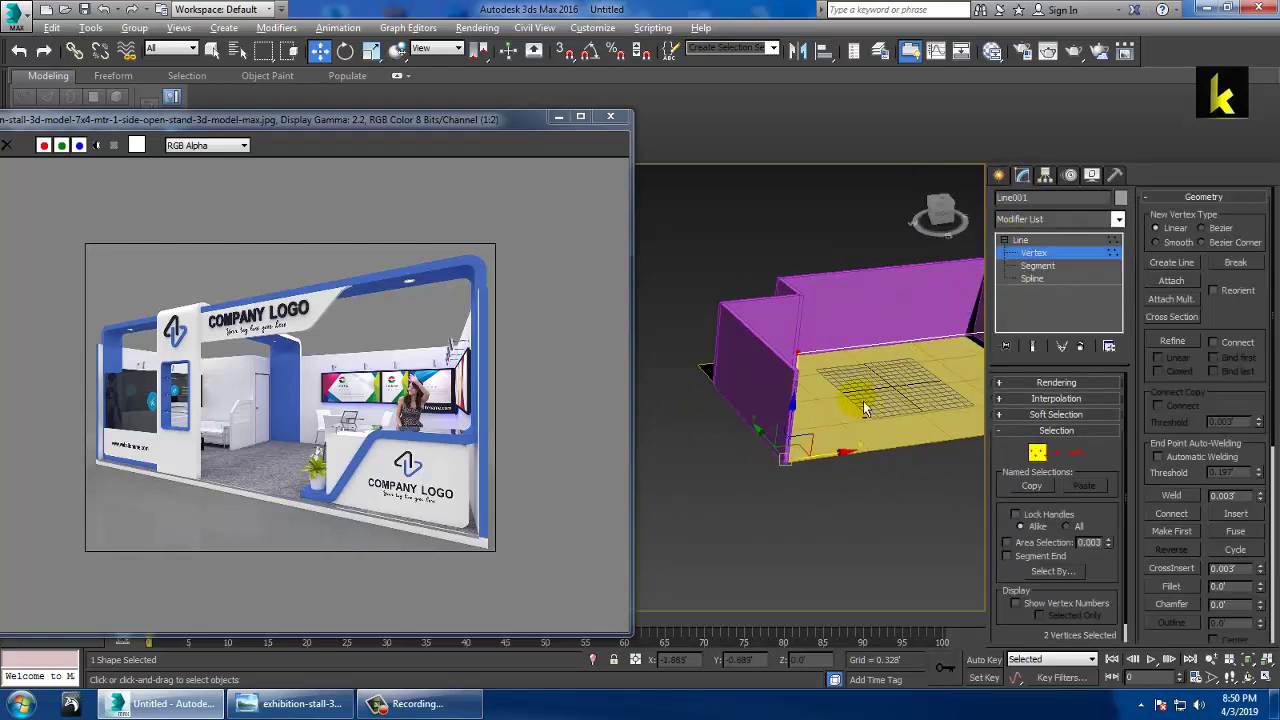
pyautogui.keyDown('alt'); pyautogui.moveTo(863, 401); pyautogui.dragTo(648, 386, button='middle'); pyautogui.keyUp('alt')
pyautogui.moveTo(741, 298); pyautogui.dragTo(839, 366)
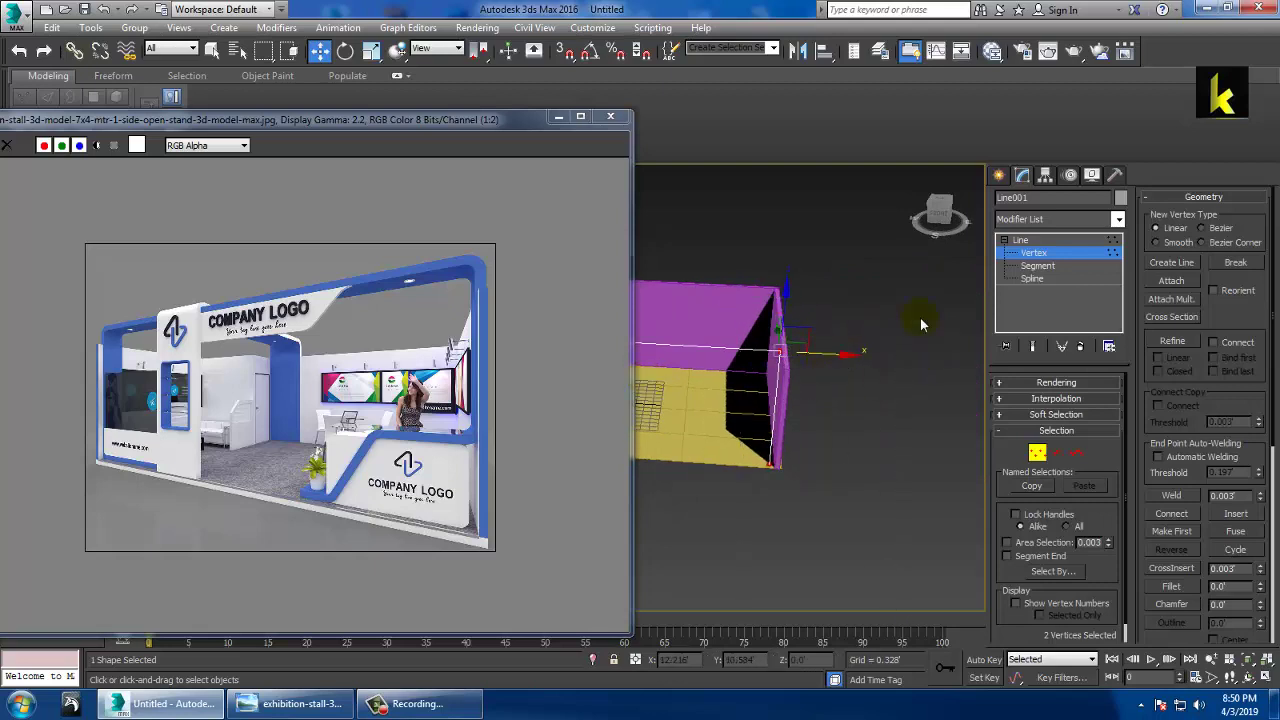
# Enable the line's rendering in the viewport with a rectangular section about 1.445' long and 0.129' wide.
pyautogui.click(1020, 240)
pyautogui.click(1043, 384)
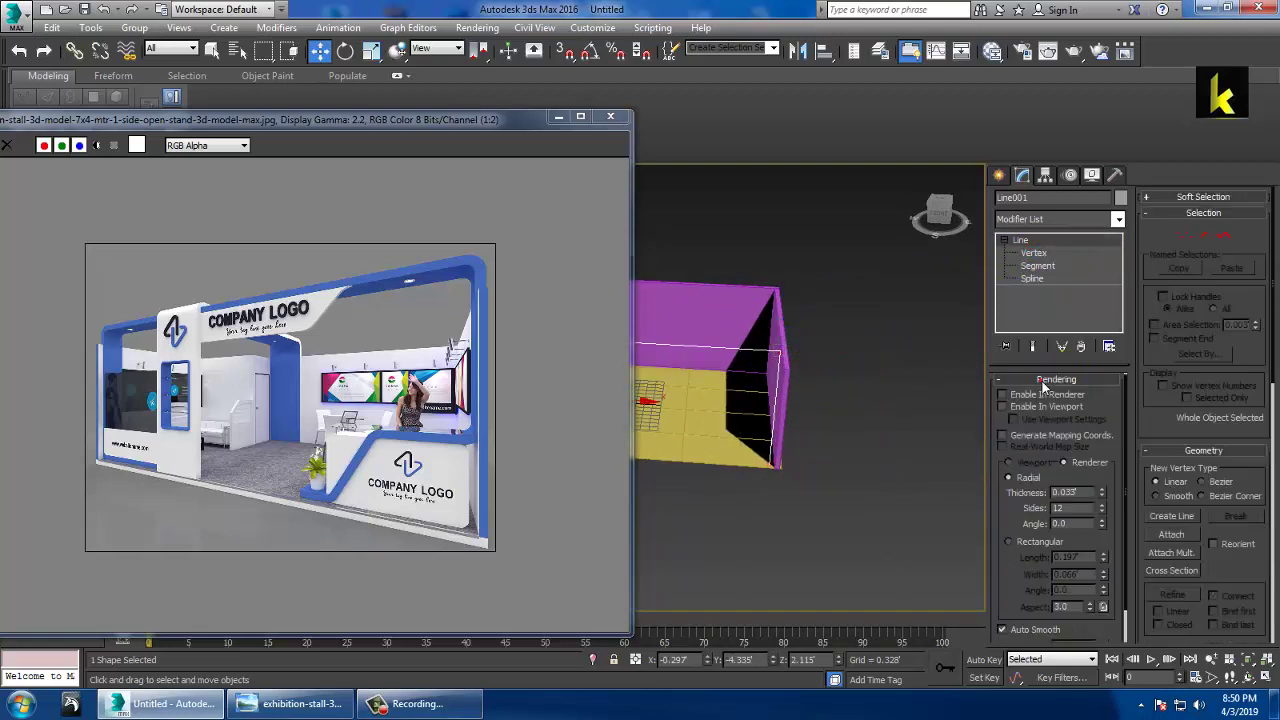
pyautogui.click(1003, 407)
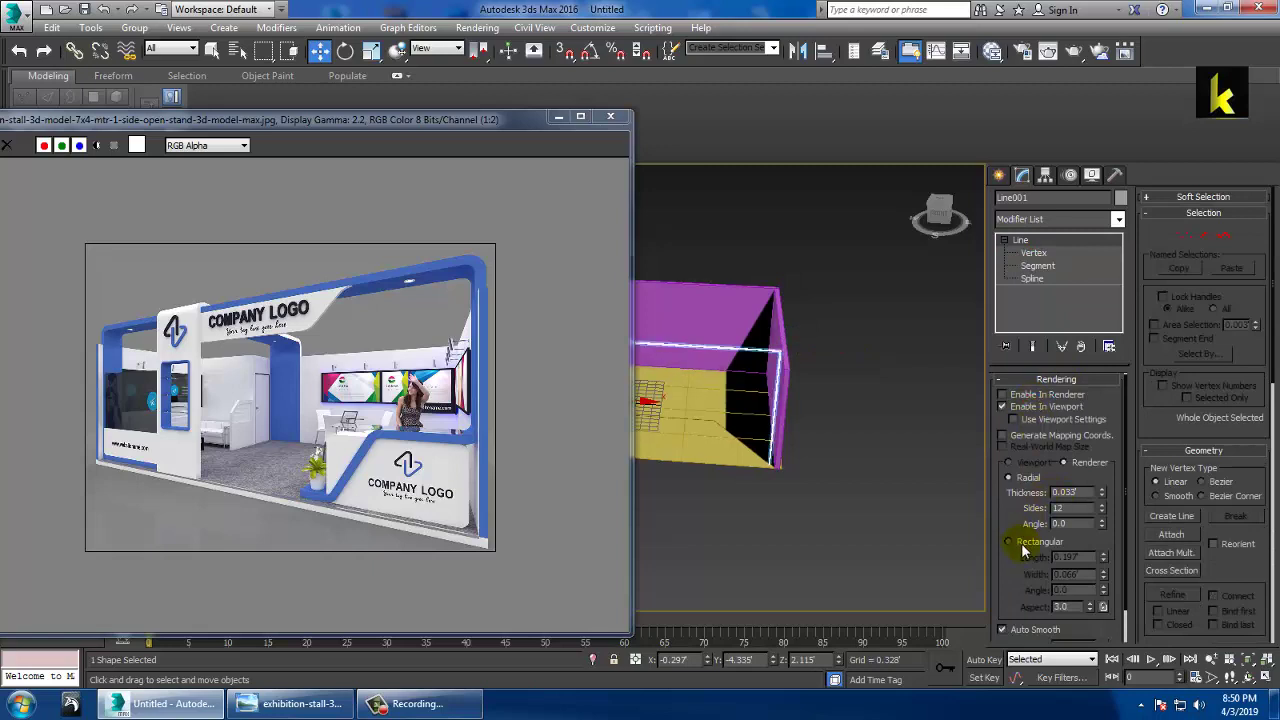
pyautogui.click(1009, 542)
pyautogui.moveTo(1104, 556); pyautogui.dragTo(1014, 51)
pyautogui.keyDown('alt'); pyautogui.moveTo(791, 417); pyautogui.dragTo(940, 473, button='middle'); pyautogui.keyUp('alt')
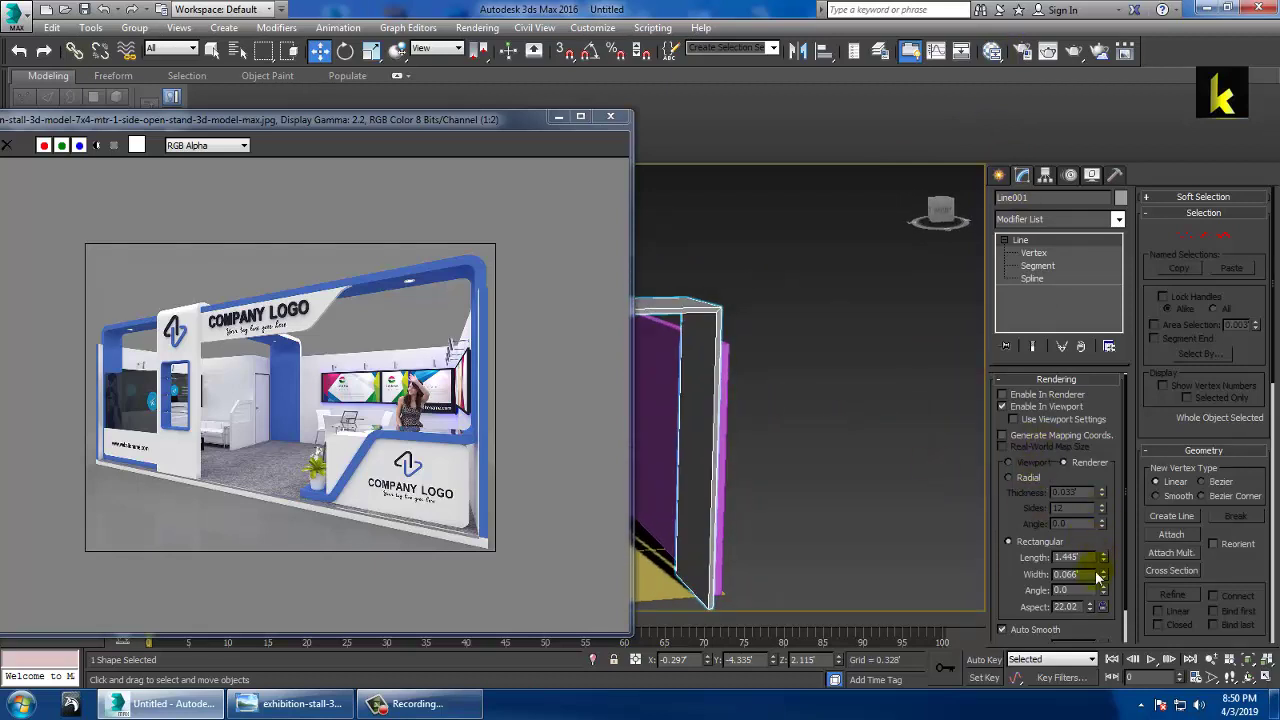
pyautogui.moveTo(1103, 580); pyautogui.dragTo(1108, 511)
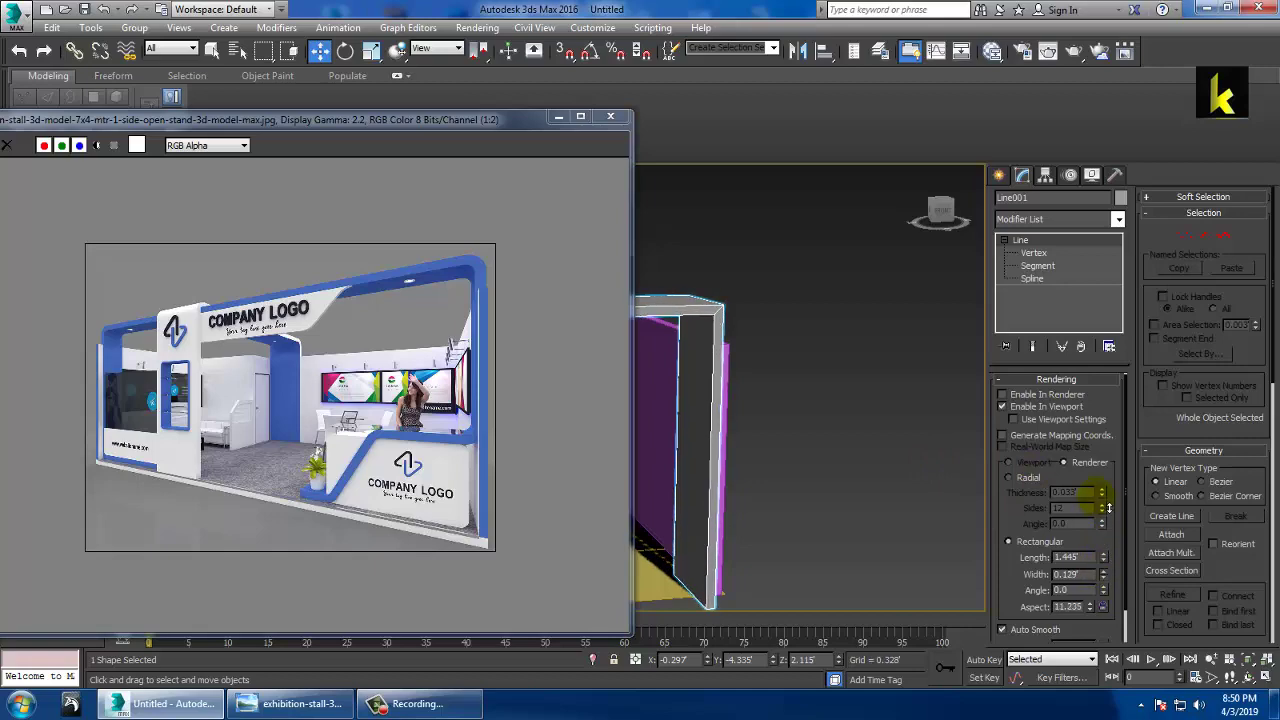
# Move the rectangular front frame back along Y to about -3.75', closer to the side walls' front ends.
pyautogui.keyDown('alt'); pyautogui.moveTo(829, 499); pyautogui.dragTo(755, 500, button='middle'); pyautogui.keyUp('alt')
pyautogui.moveTo(760, 507); pyautogui.dragTo(832, 498, button='middle')
pyautogui.scroll(-3, 872, 465)
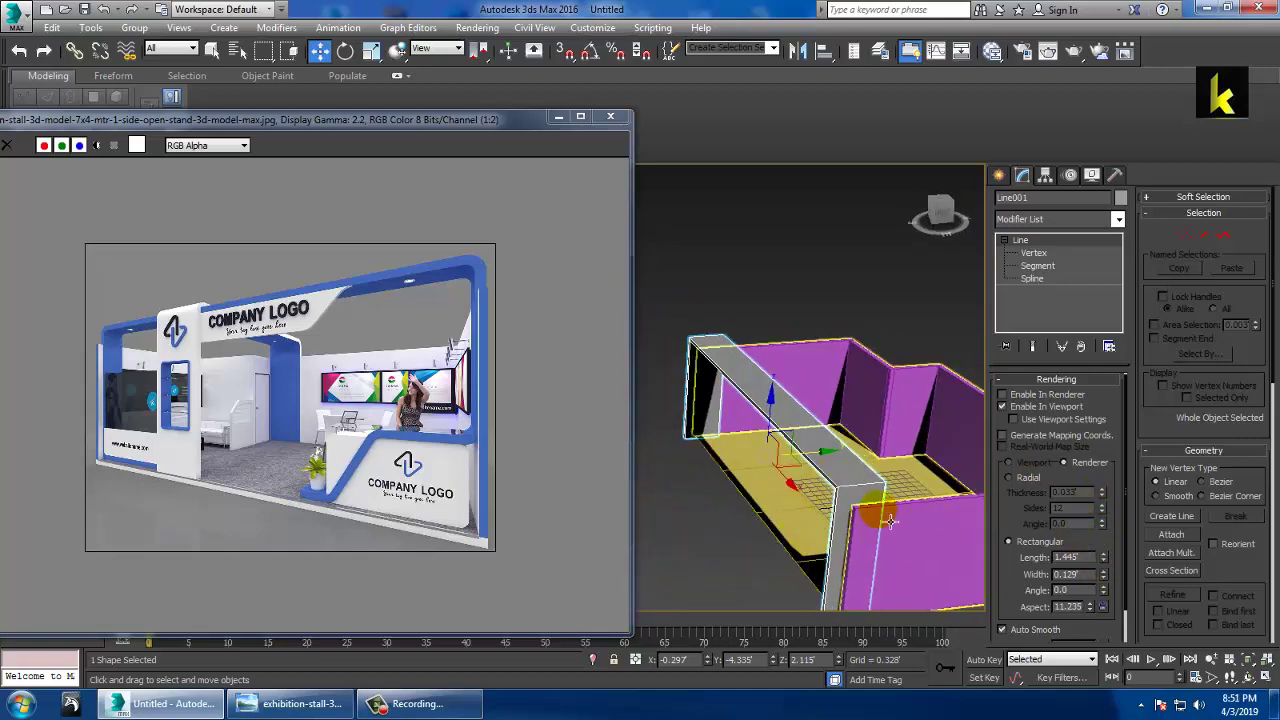
pyautogui.moveTo(827, 460); pyautogui.dragTo(845, 464)
pyautogui.keyDown('alt'); pyautogui.moveTo(845, 463); pyautogui.dragTo(898, 455, button='middle'); pyautogui.keyUp('alt')
# Select the front frame's two upper corner vertices, round them with Fillet and leave vertex level.
pyautogui.click(1035, 252)
pyautogui.keyDown('alt'); pyautogui.moveTo(769, 384); pyautogui.dragTo(843, 363, button='middle'); pyautogui.keyUp('alt')
pyautogui.moveTo(788, 430); pyautogui.dragTo(694, 423, button='middle')
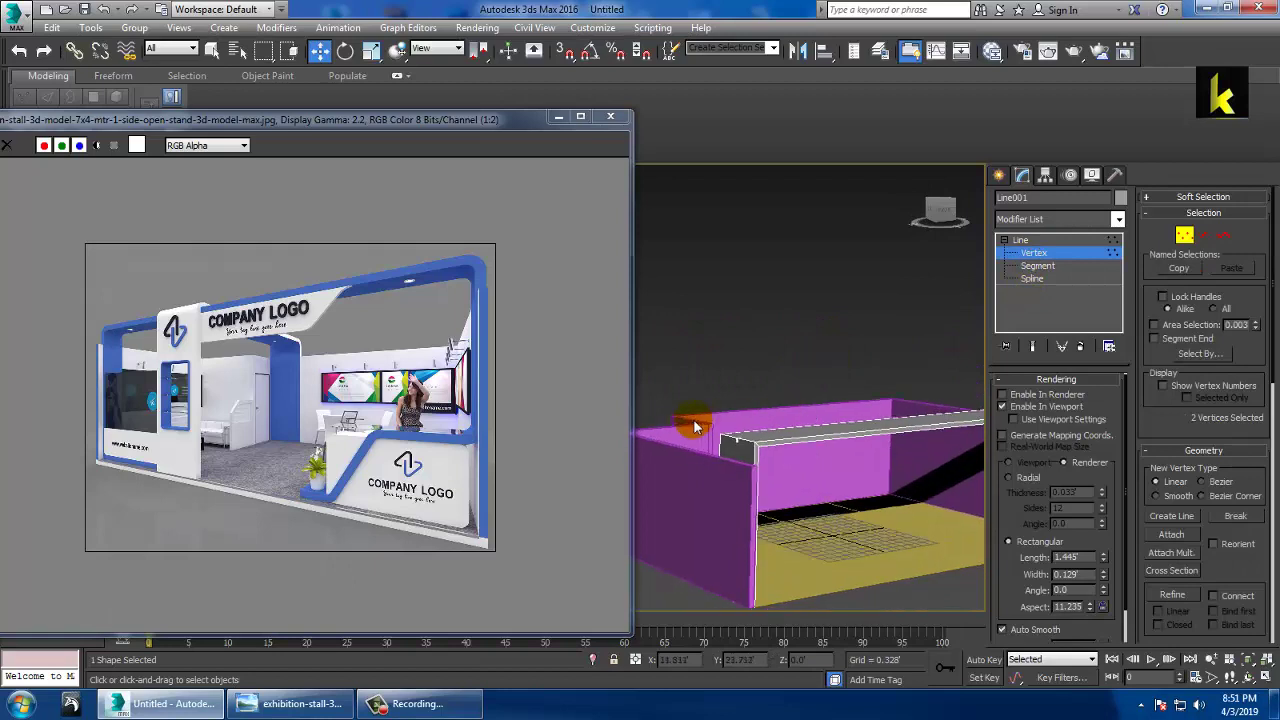
pyautogui.click(734, 442)
pyautogui.keyDown('alt'); pyautogui.moveTo(765, 456); pyautogui.dragTo(846, 461, button='middle'); pyautogui.keyUp('alt')
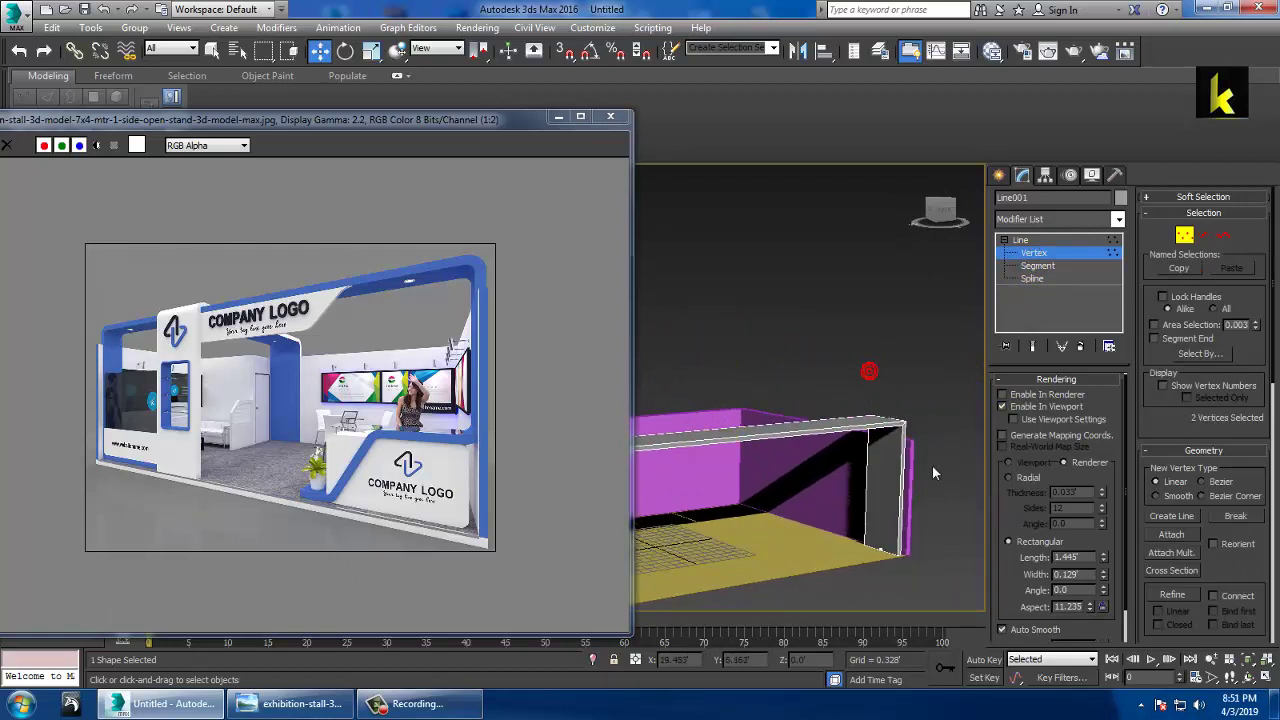
pyautogui.scroll(-5, 1212, 399)
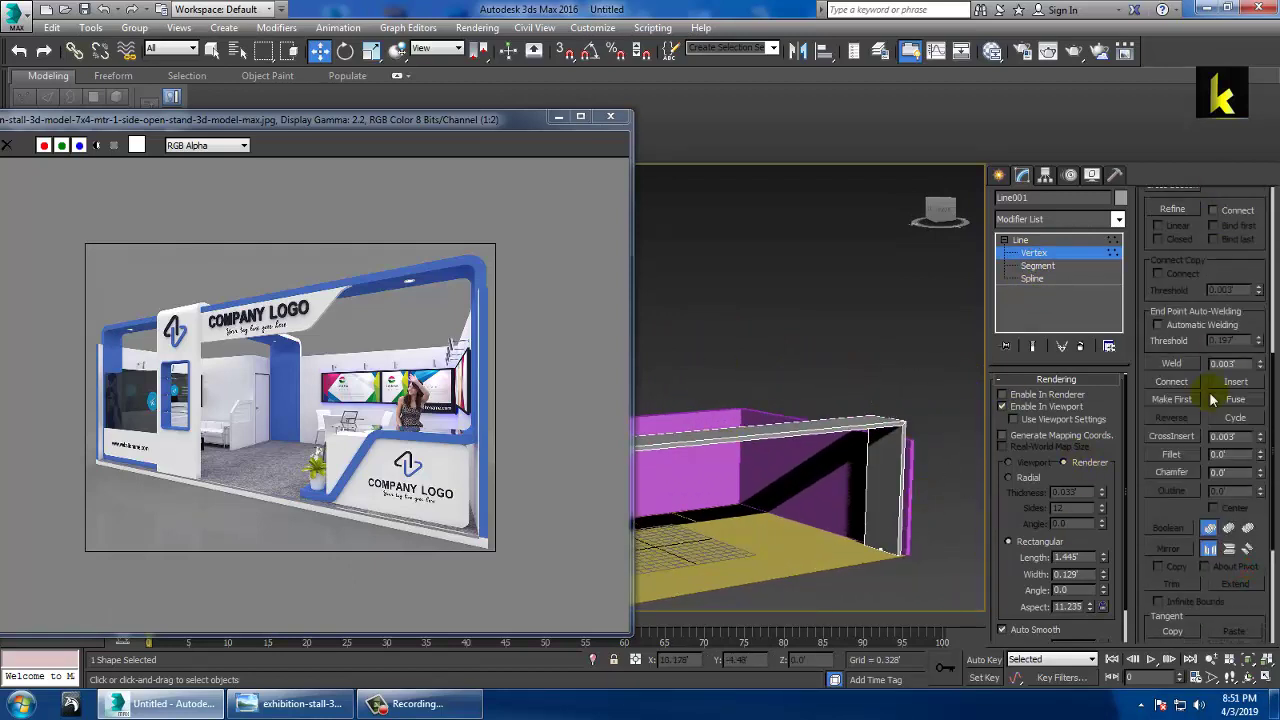
pyautogui.click(1174, 456)
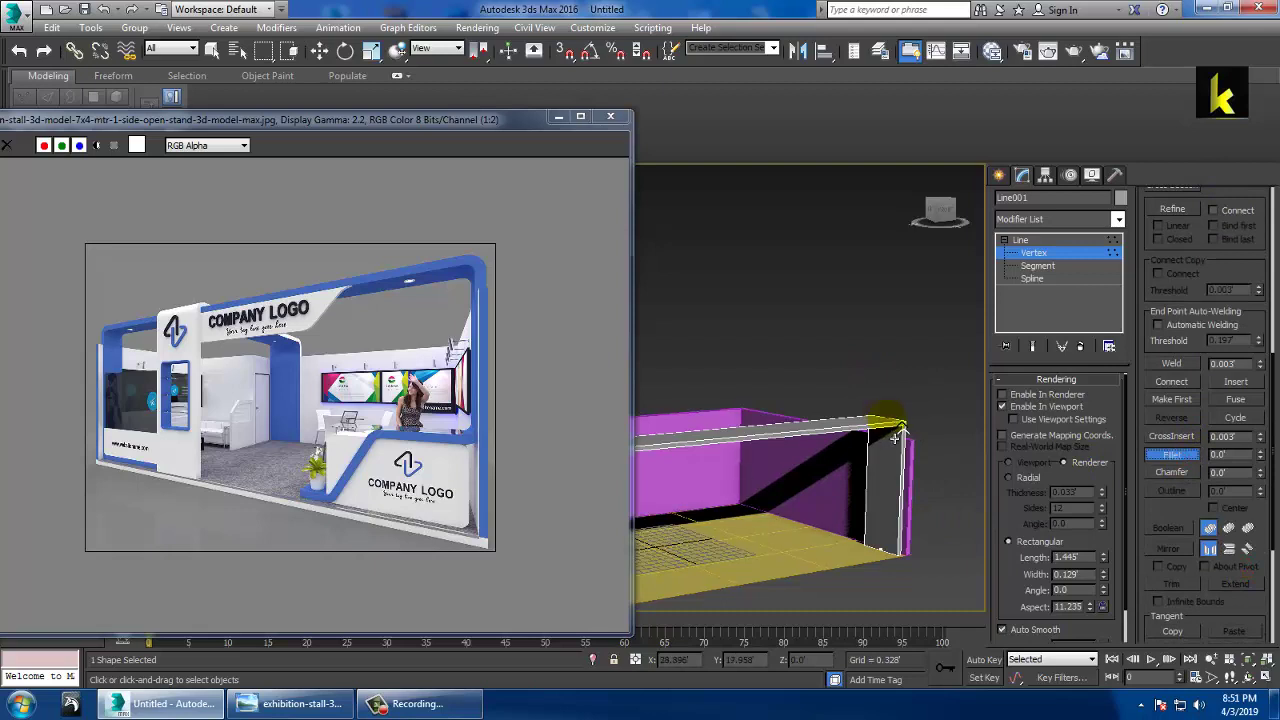
pyautogui.moveTo(894, 439); pyautogui.dragTo(899, 424)
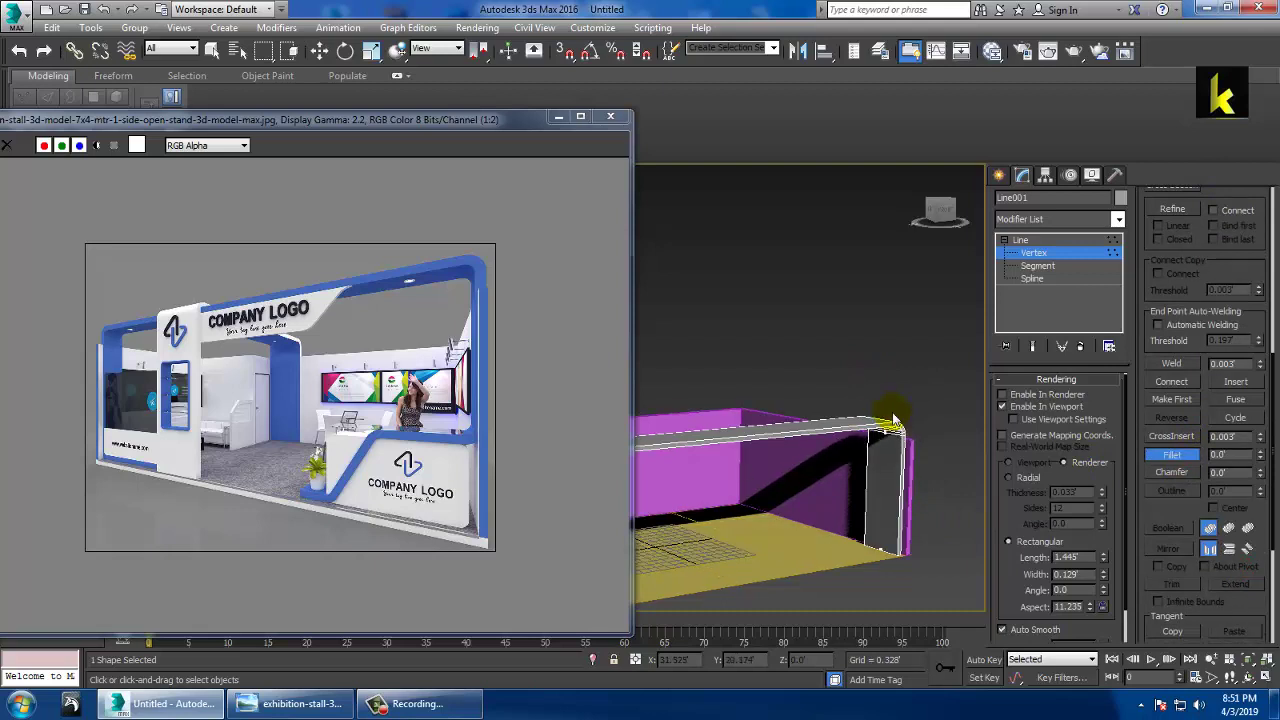
pyautogui.keyDown('alt'); pyautogui.moveTo(893, 418); pyautogui.dragTo(785, 345, button='middle'); pyautogui.keyUp('alt')
pyautogui.rightClick(890, 418)
pyautogui.click(1048, 247)
# Move the reference image window aside to uncover the stall and select the wall.
pyautogui.moveTo(503, 120); pyautogui.dragTo(222, 112)
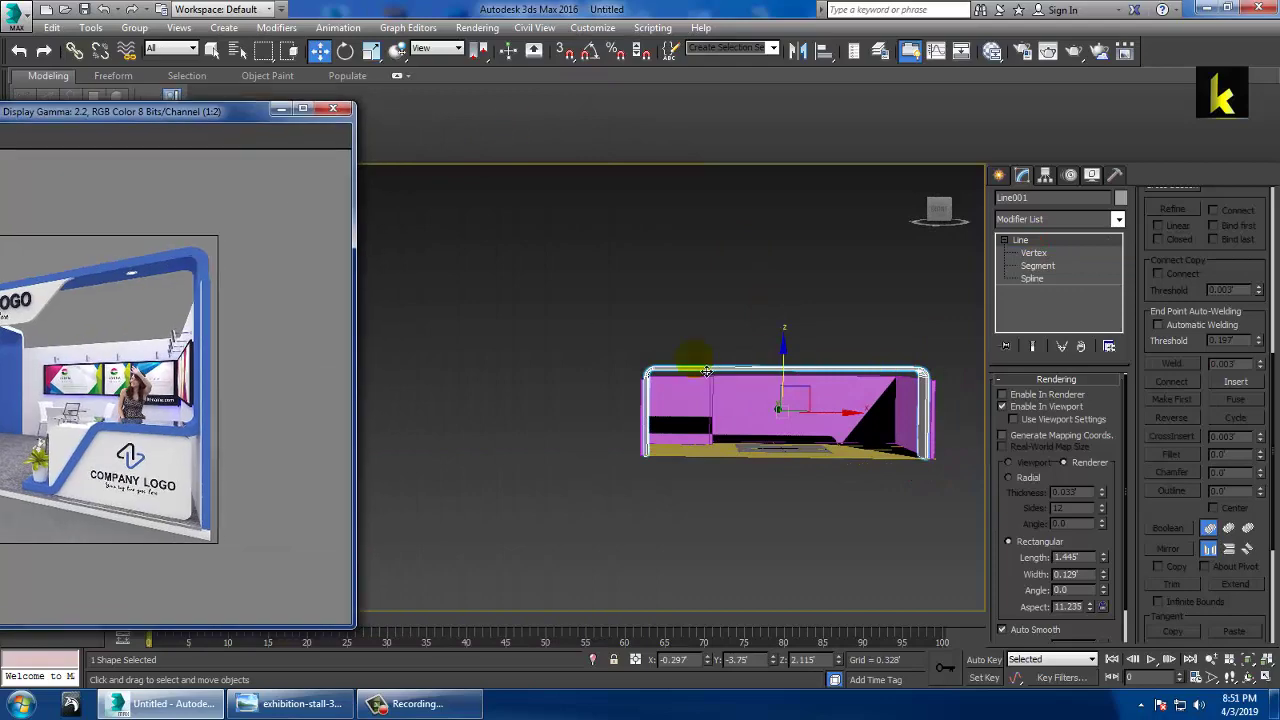
pyautogui.keyDown('alt'); pyautogui.moveTo(660, 380); pyautogui.dragTo(694, 429, button='middle'); pyautogui.keyUp('alt')
pyautogui.click(625, 404)
pyautogui.scroll(-2, 640, 408)
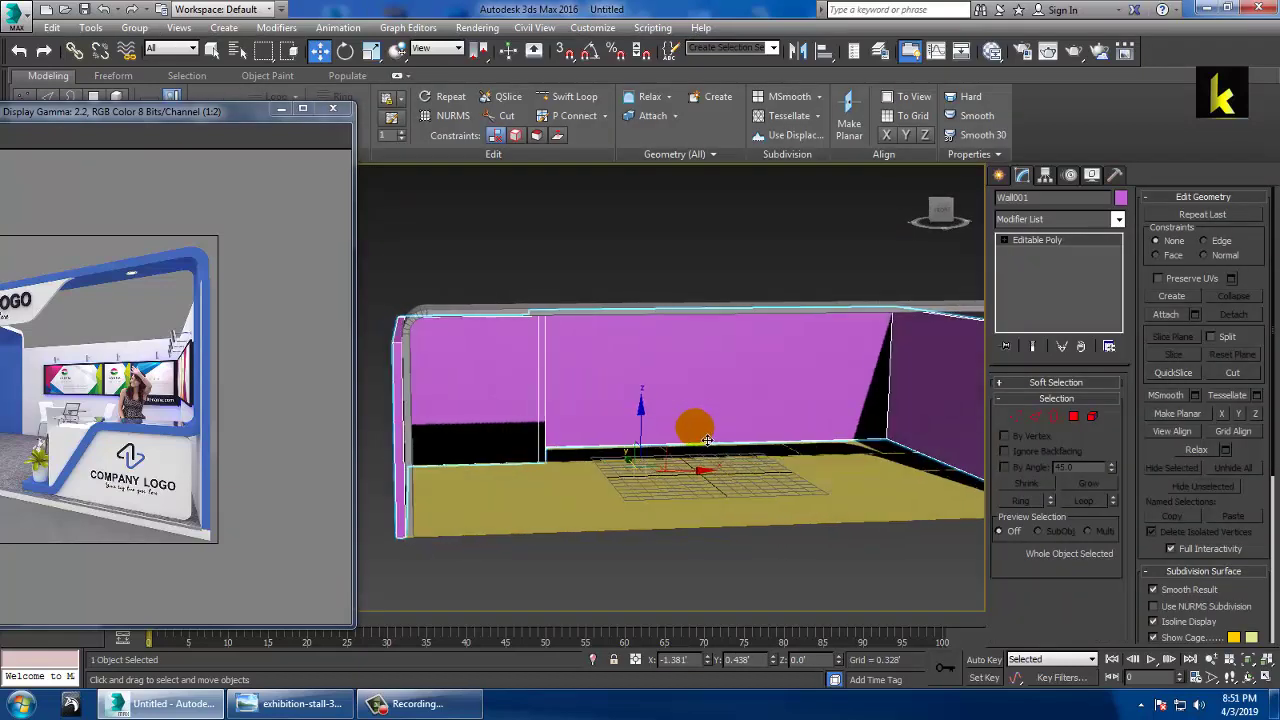
# Bring the whole reference image window into sight and shrink it so the stall stays visible beside it.
pyautogui.moveTo(139, 118); pyautogui.dragTo(530, 109)
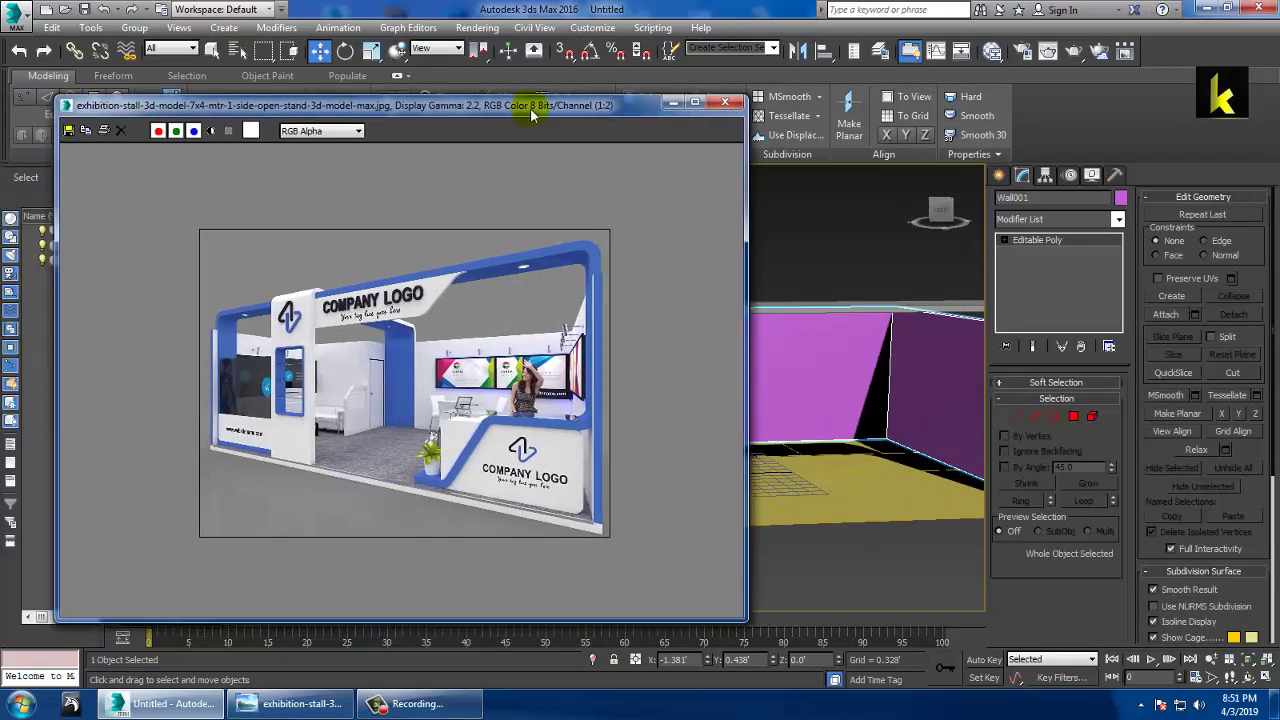
pyautogui.doubleClick(530, 109)
pyautogui.click(1230, 8)
pyautogui.moveTo(746, 628); pyautogui.dragTo(510, 492)
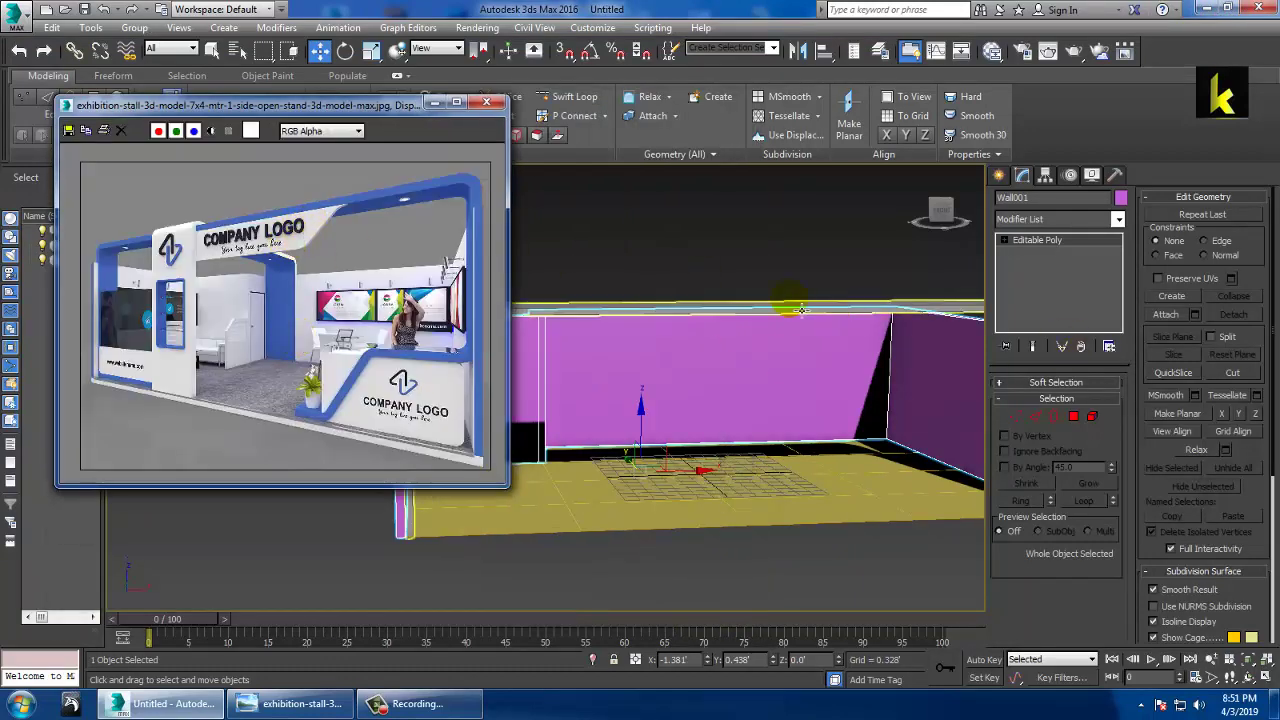
# Select all the stall objects and give them one common light grey object colour.
pyautogui.hotkey('ctrl', 'a')
pyautogui.click(1120, 198)
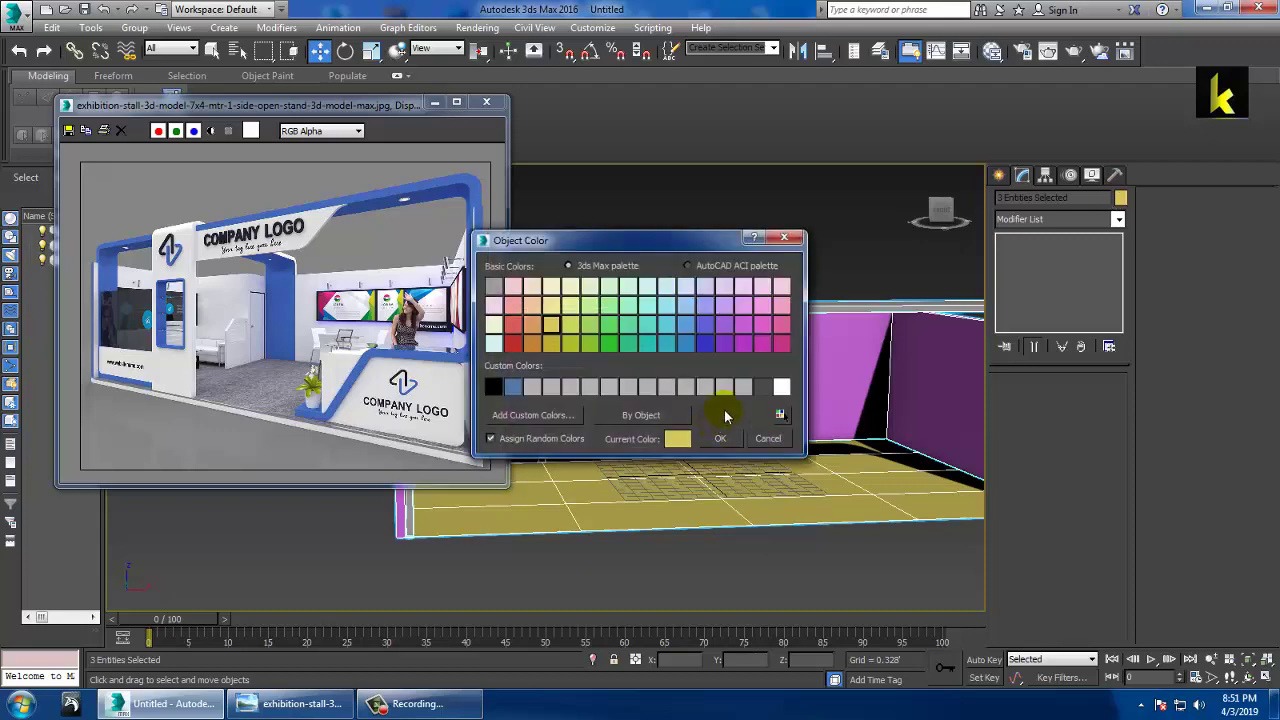
pyautogui.click(724, 438)
# In the Front view, draw a closed trapezoid line about 6.6' long and 0.6' high along the frame's top beam, narrower at its lower edge.
pyautogui.hotkey('alt', 'w')
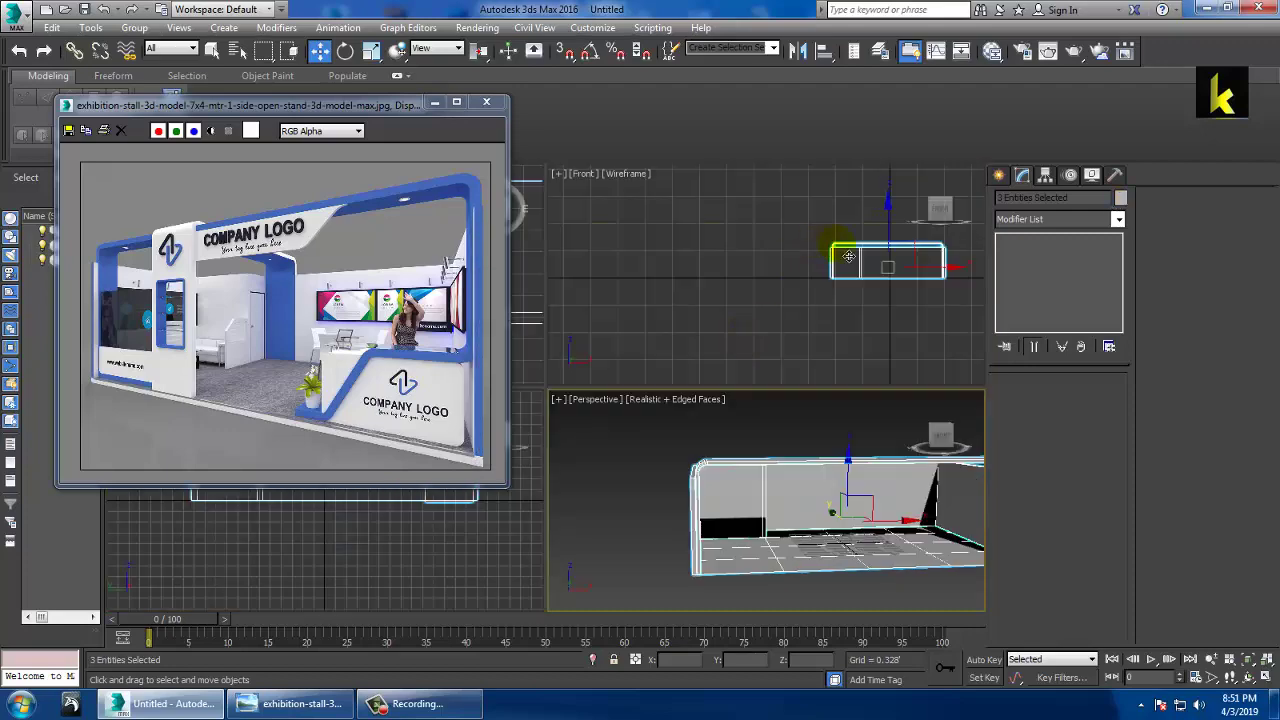
pyautogui.rightClick(838, 250)
pyautogui.hotkey('alt', 'w')
pyautogui.press('z')
pyautogui.moveTo(722, 302); pyautogui.dragTo(807, 329, button='middle')
pyautogui.scroll(-3, 797, 328)
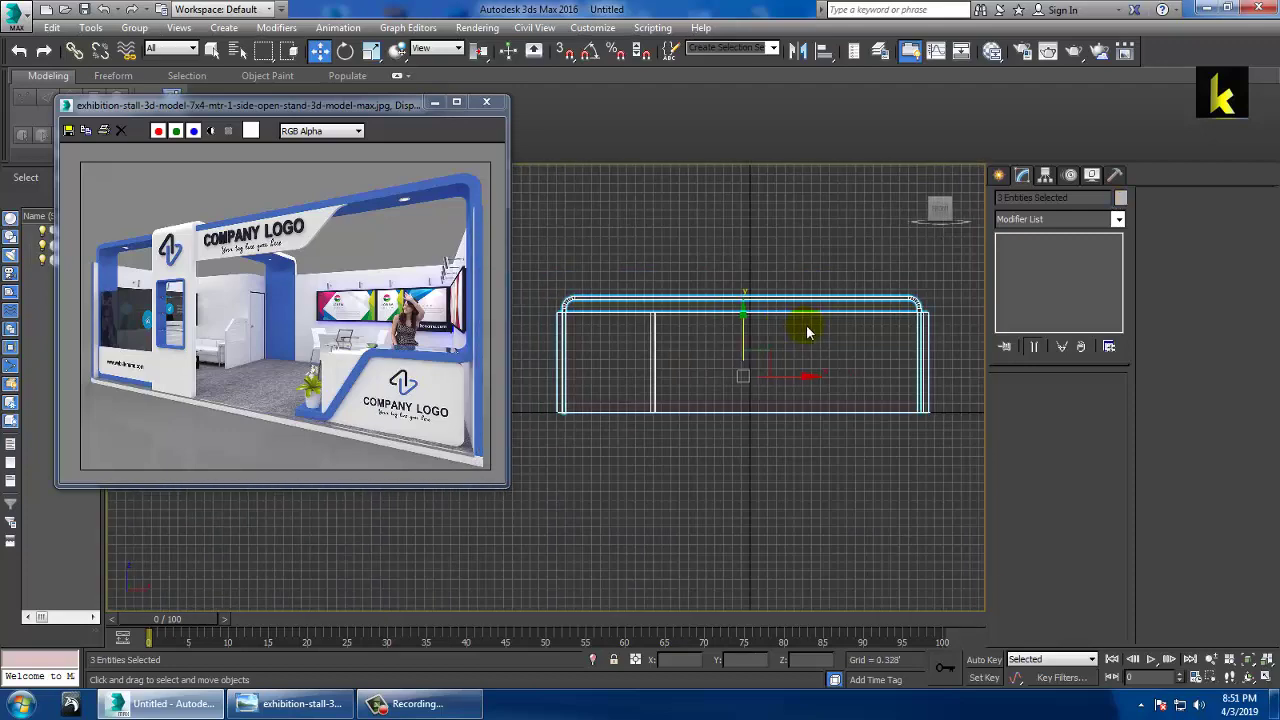
pyautogui.click(998, 175)
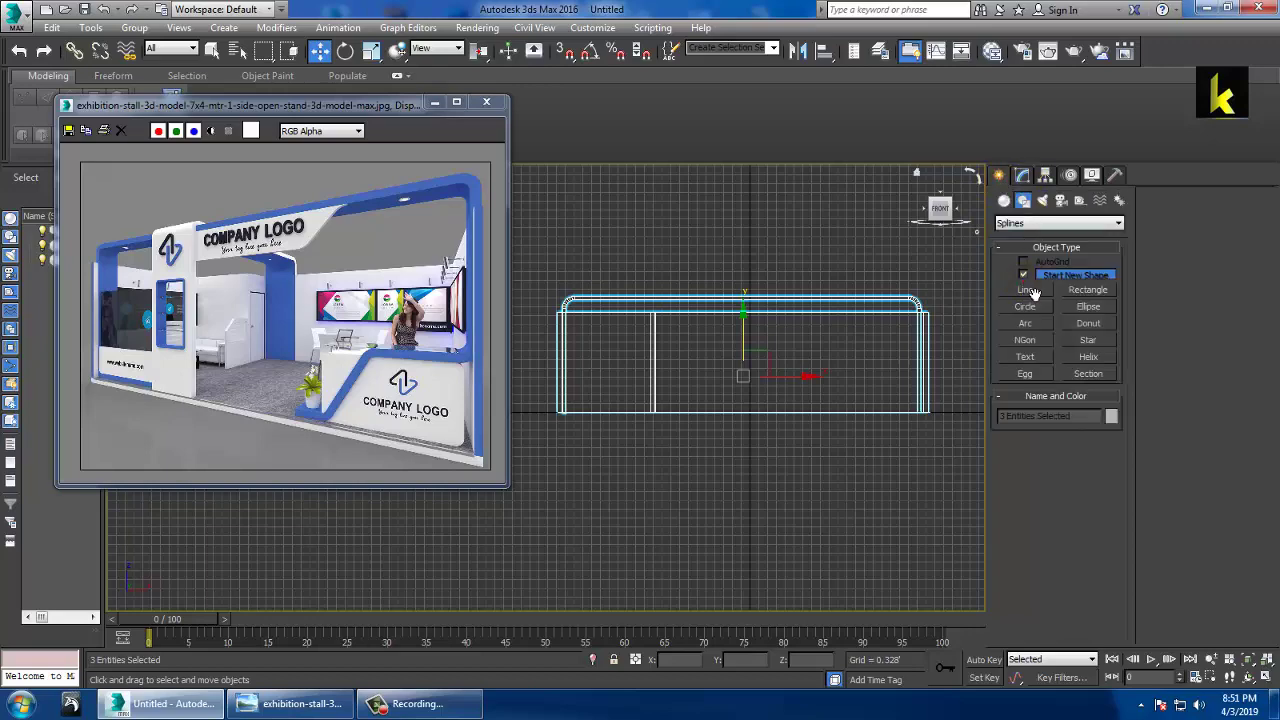
pyautogui.scroll(8, 790, 320)
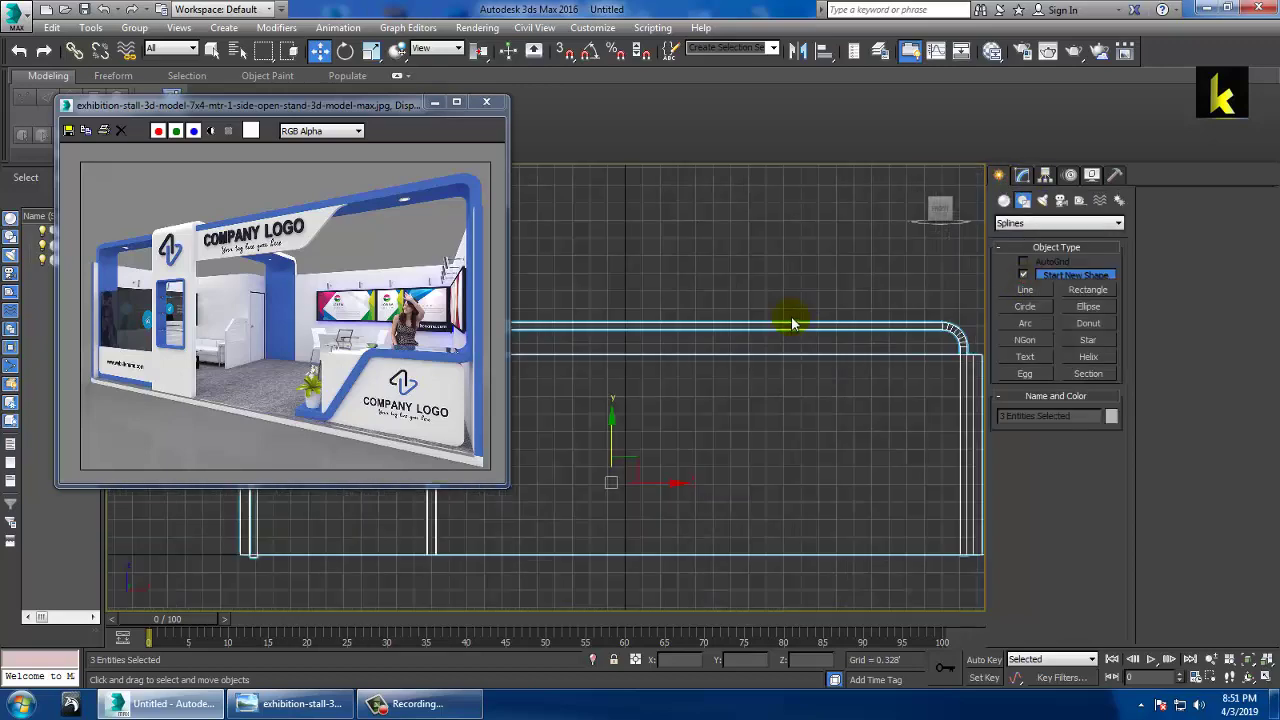
pyautogui.scroll(-3, 740, 338)
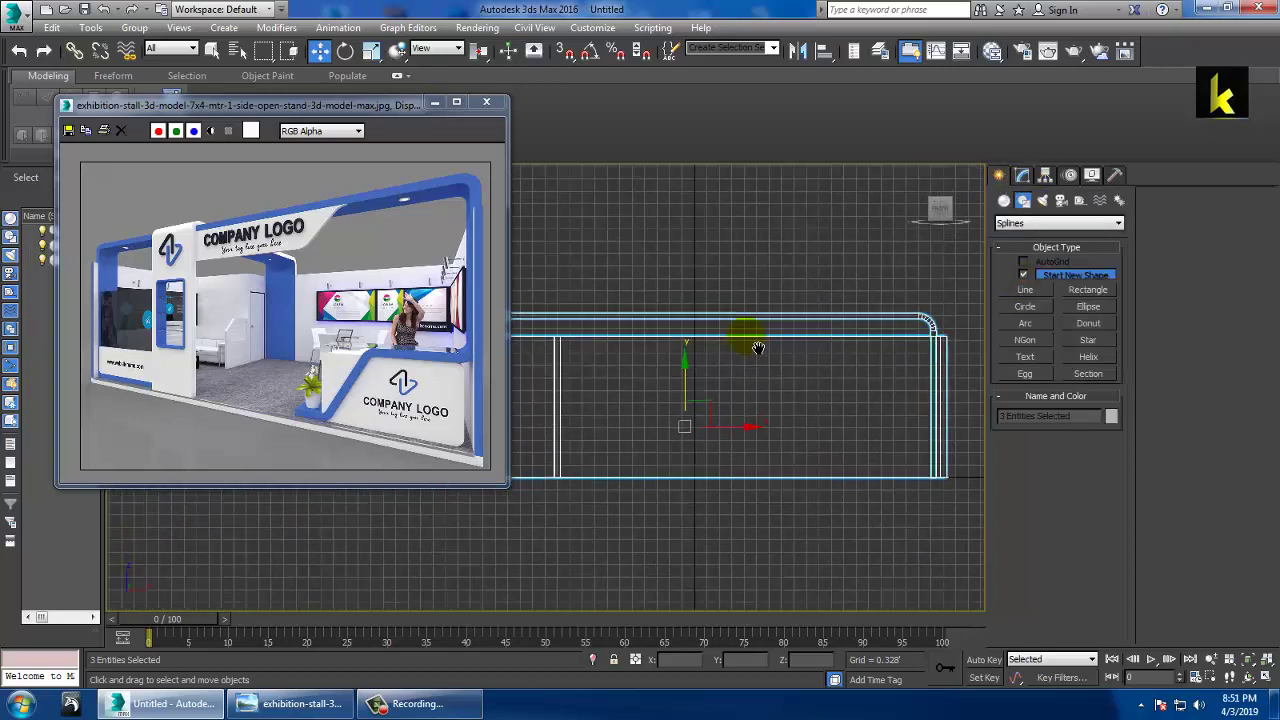
pyautogui.click(1030, 291)
pyautogui.moveTo(754, 328); pyautogui.dragTo(827, 348, button='middle')
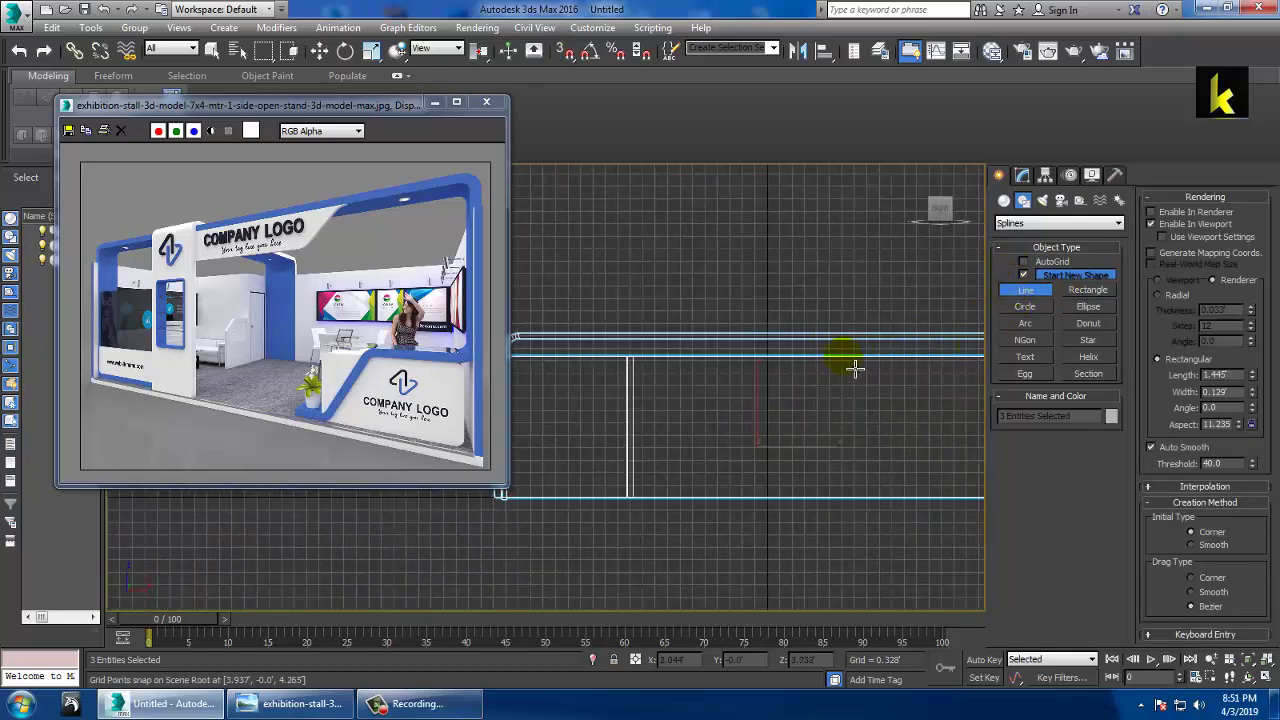
pyautogui.click(902, 345)
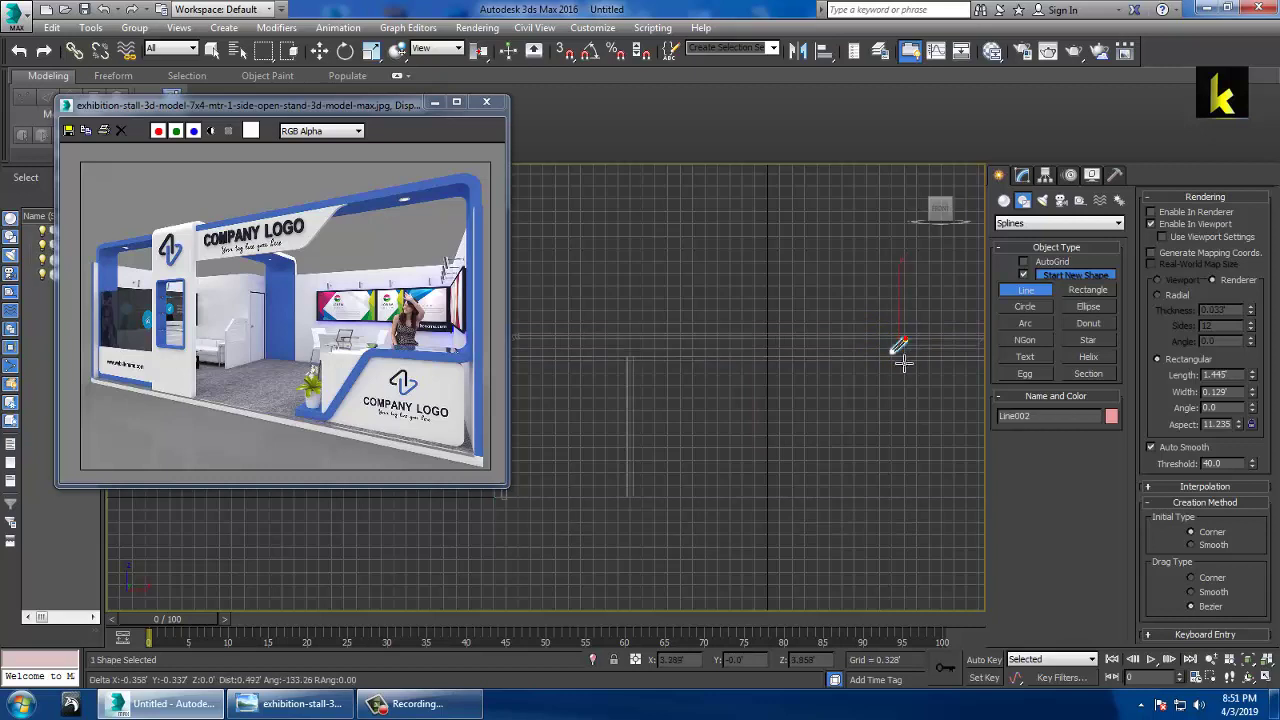
pyautogui.click(897, 358)
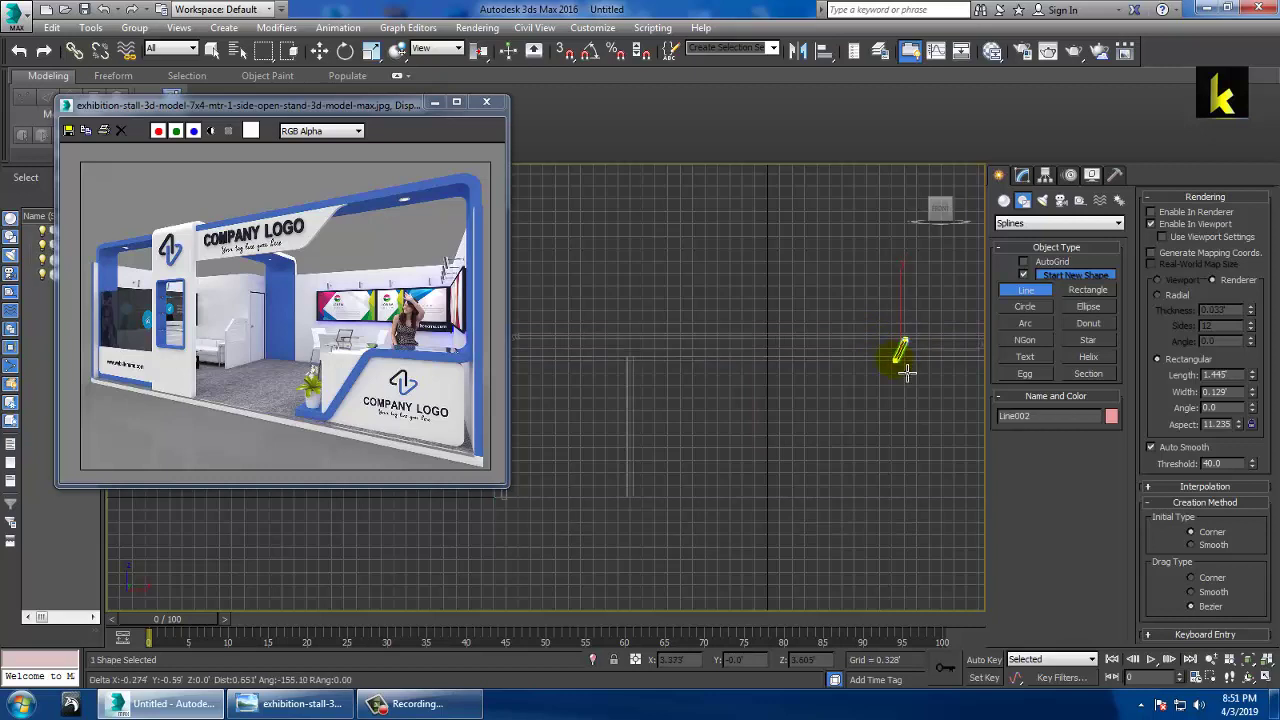
pyautogui.click(672, 362)
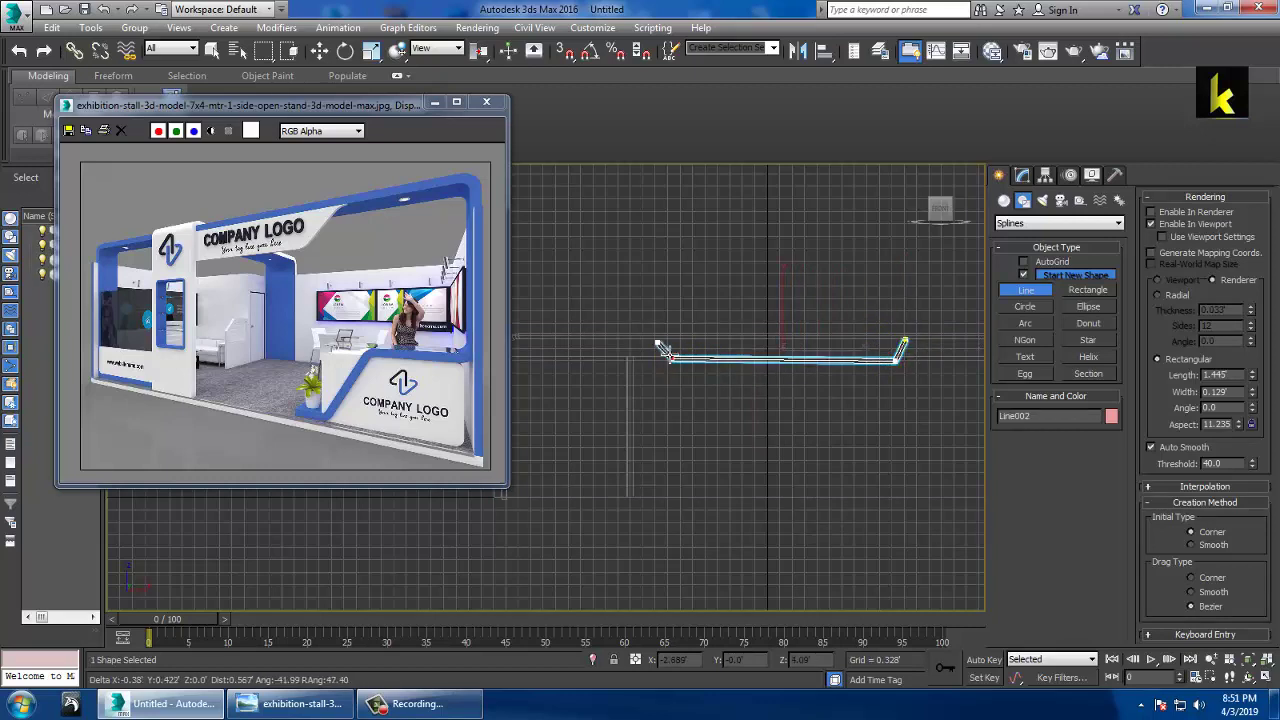
pyautogui.click(655, 338)
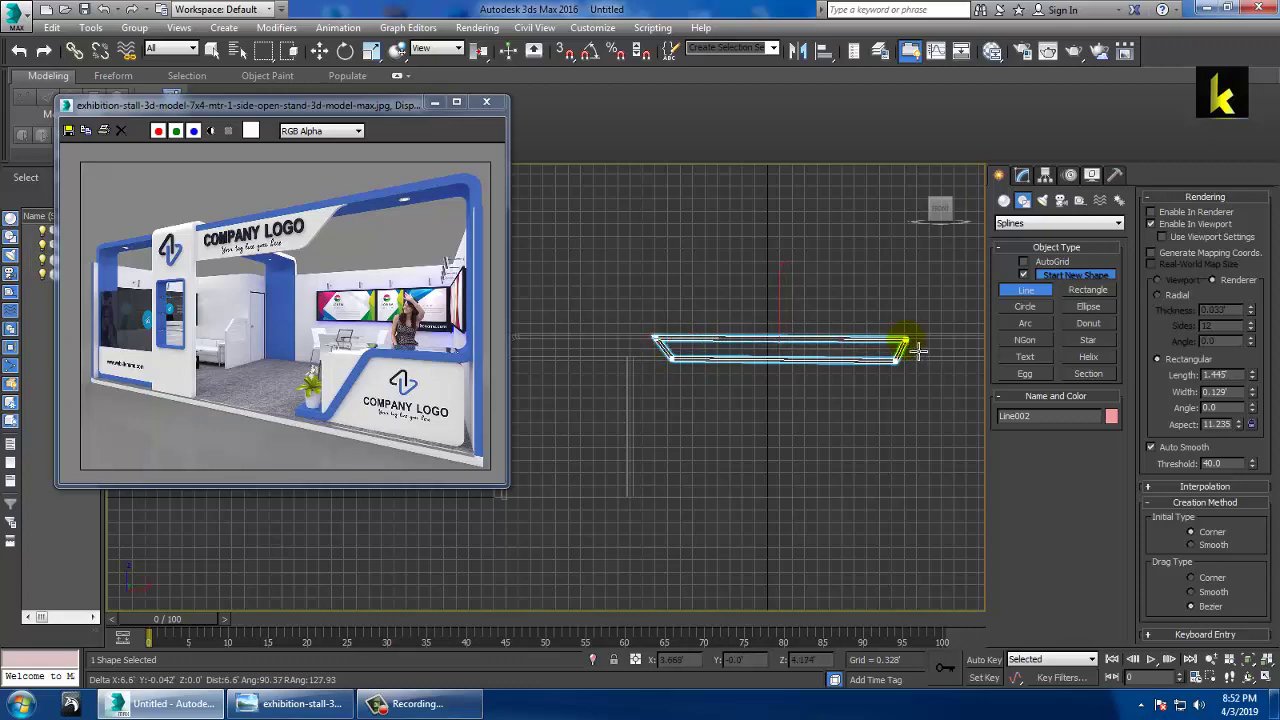
pyautogui.click(903, 344)
pyautogui.click(622, 403)
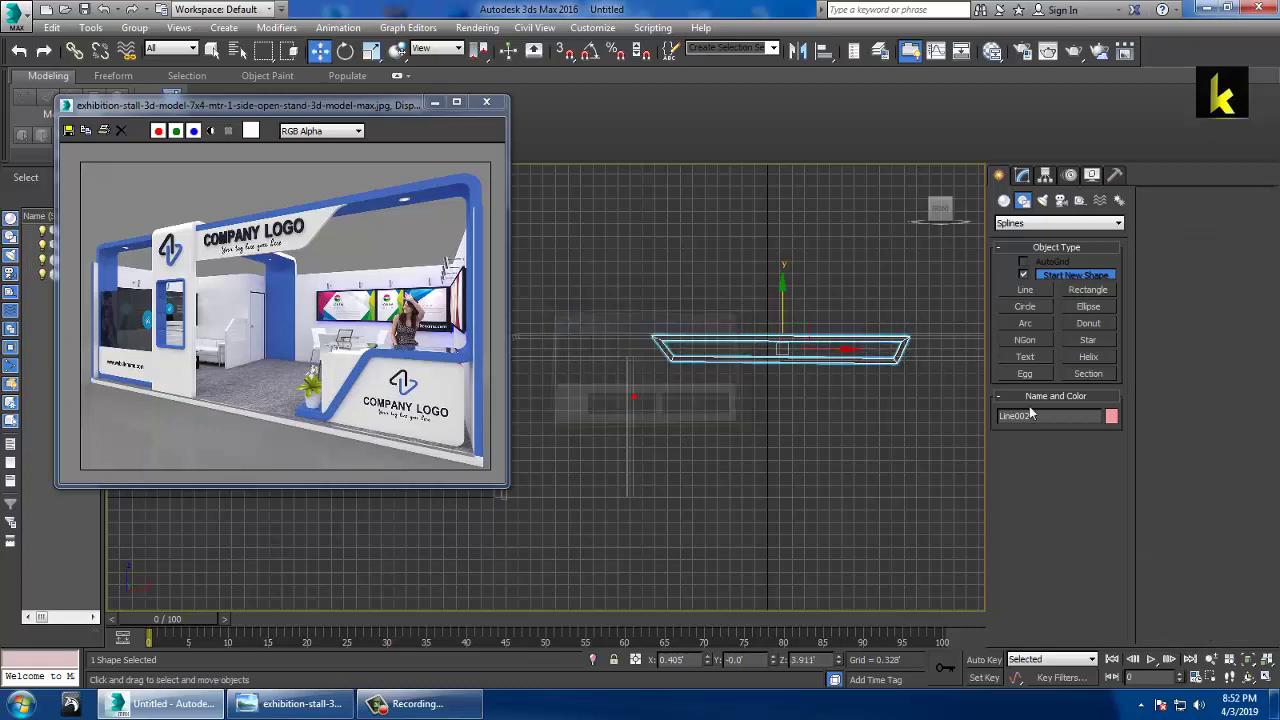
# Apply an Extrude modifier to the trapezoid line with an amount of about 0.098'.
pyautogui.click(1025, 178)
pyautogui.click(1118, 222)
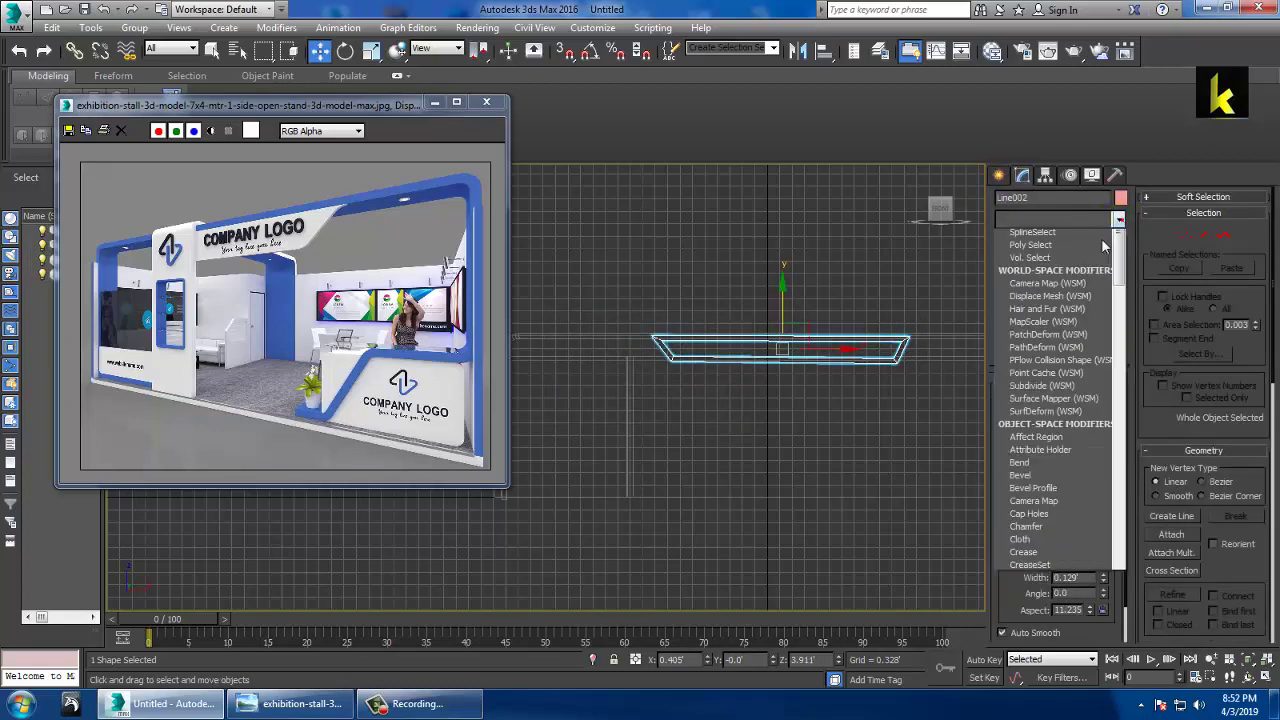
pyautogui.press('e')
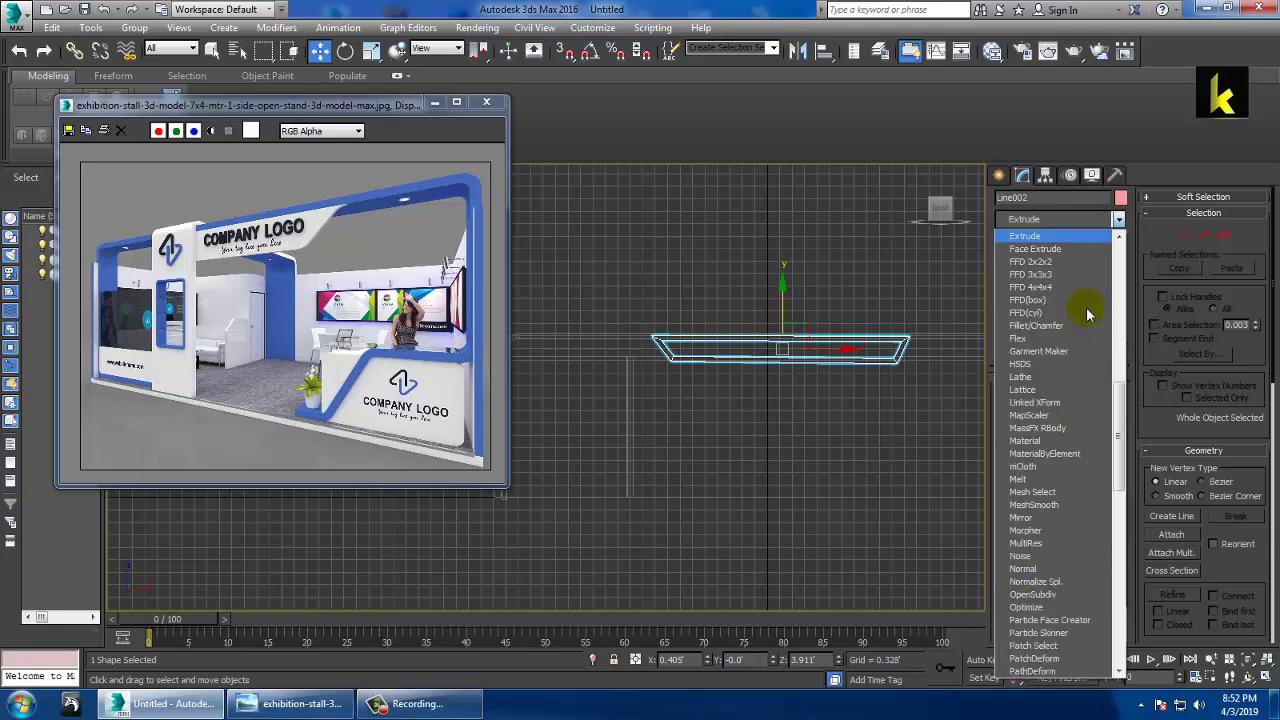
pyautogui.press('Return')
pyautogui.press('s')
pyautogui.hotkey('alt', 'w')
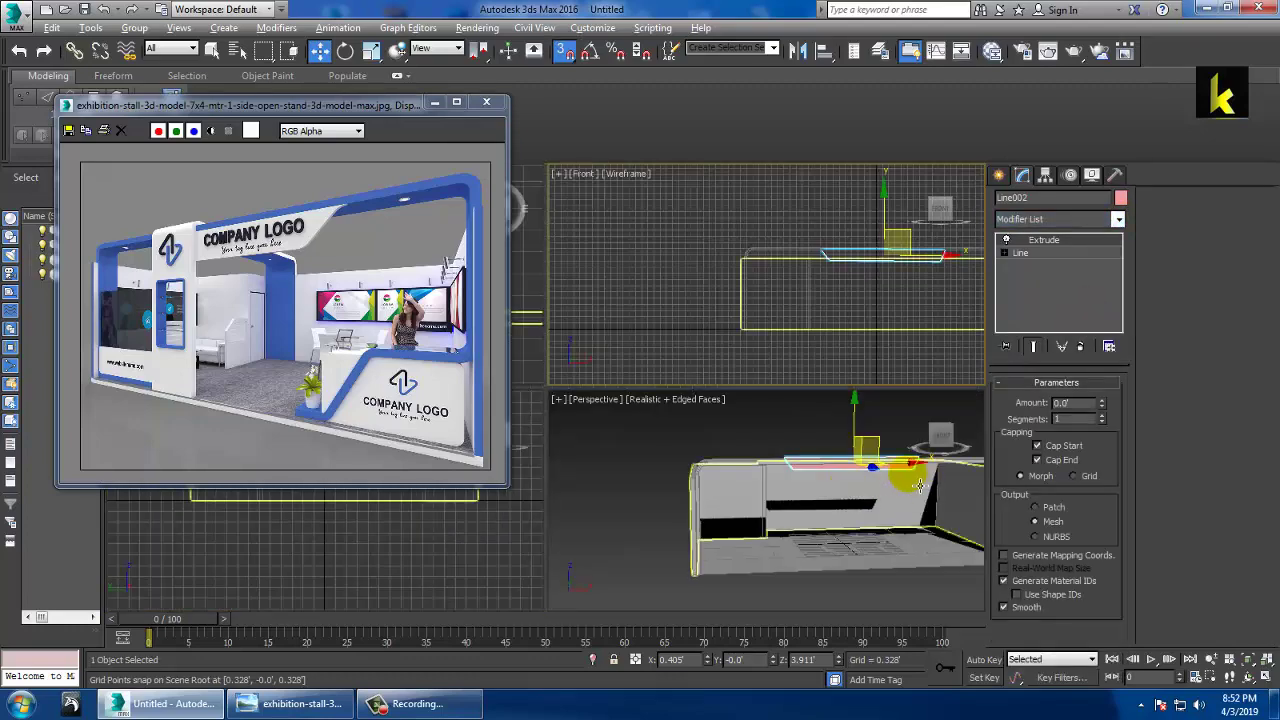
pyautogui.hotkey('alt', 'w')
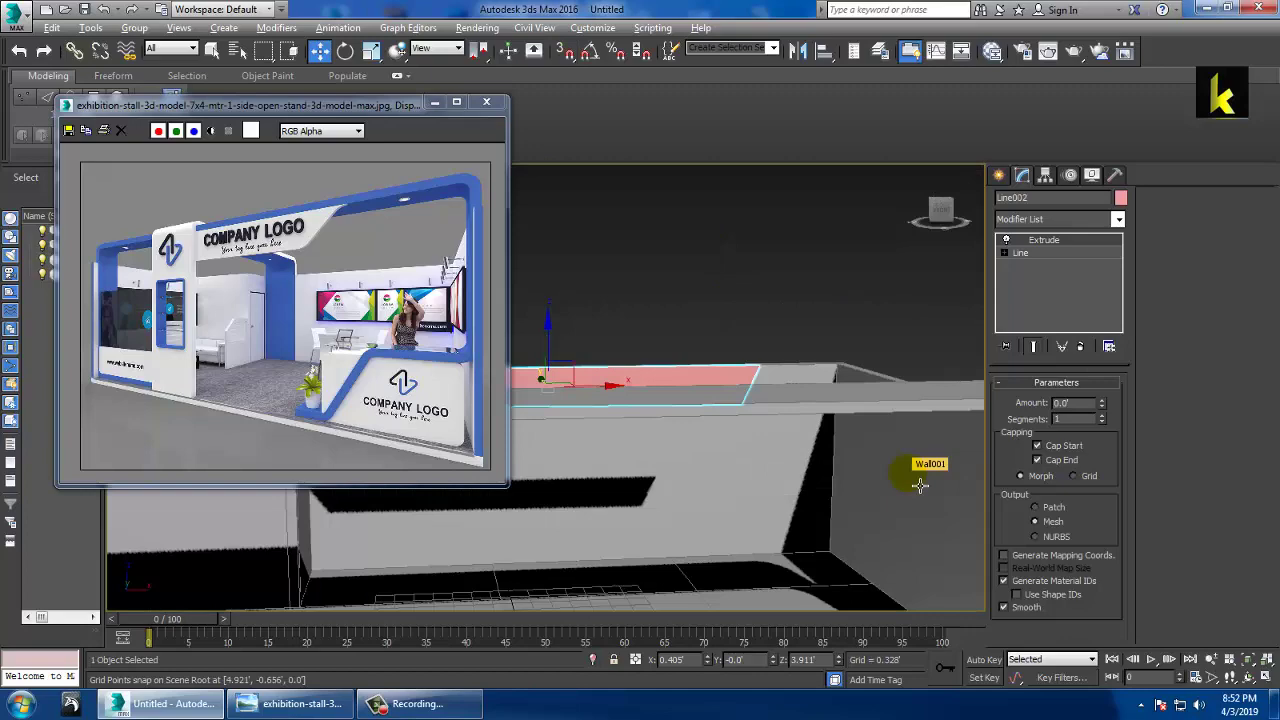
pyautogui.keyDown('alt'); pyautogui.moveTo(709, 394); pyautogui.dragTo(935, 396, button='middle'); pyautogui.keyUp('alt')
pyautogui.moveTo(1102, 402); pyautogui.dragTo(1114, 403)
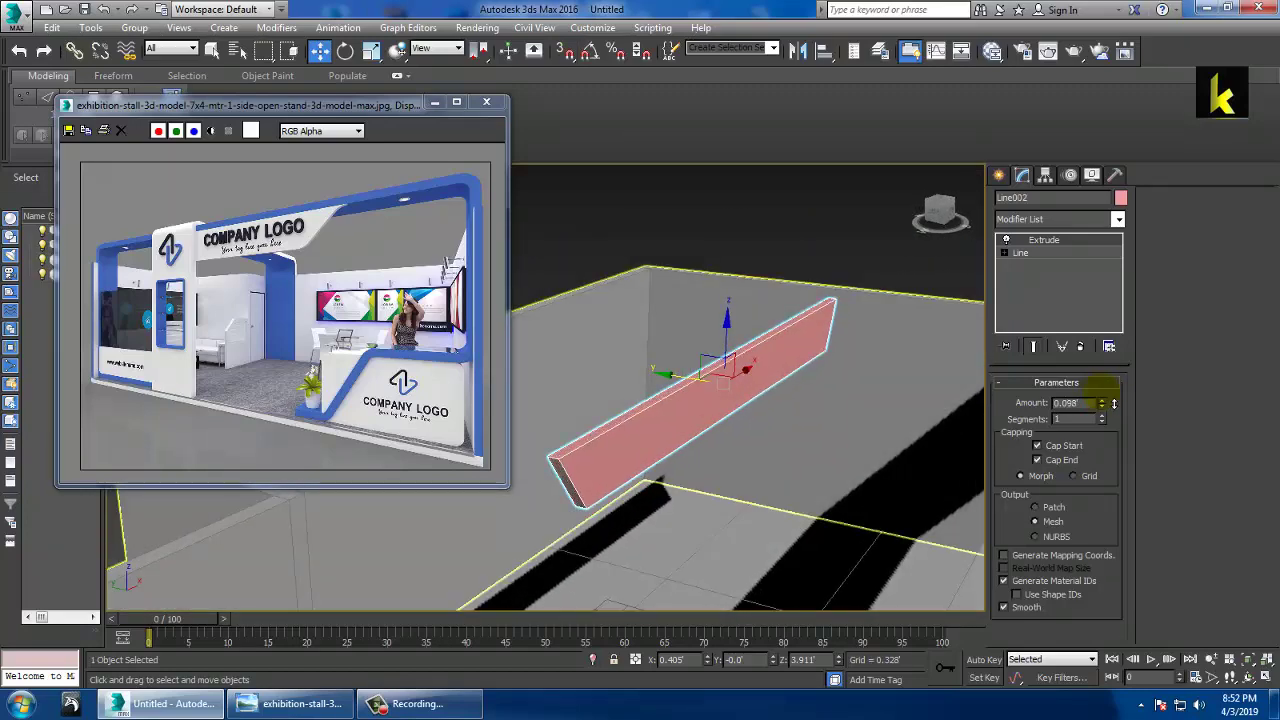
# Move the extruded trapezoid panel forward along Y to about -3.77', at the front frame's top beam.
pyautogui.moveTo(678, 377); pyautogui.dragTo(955, 418)
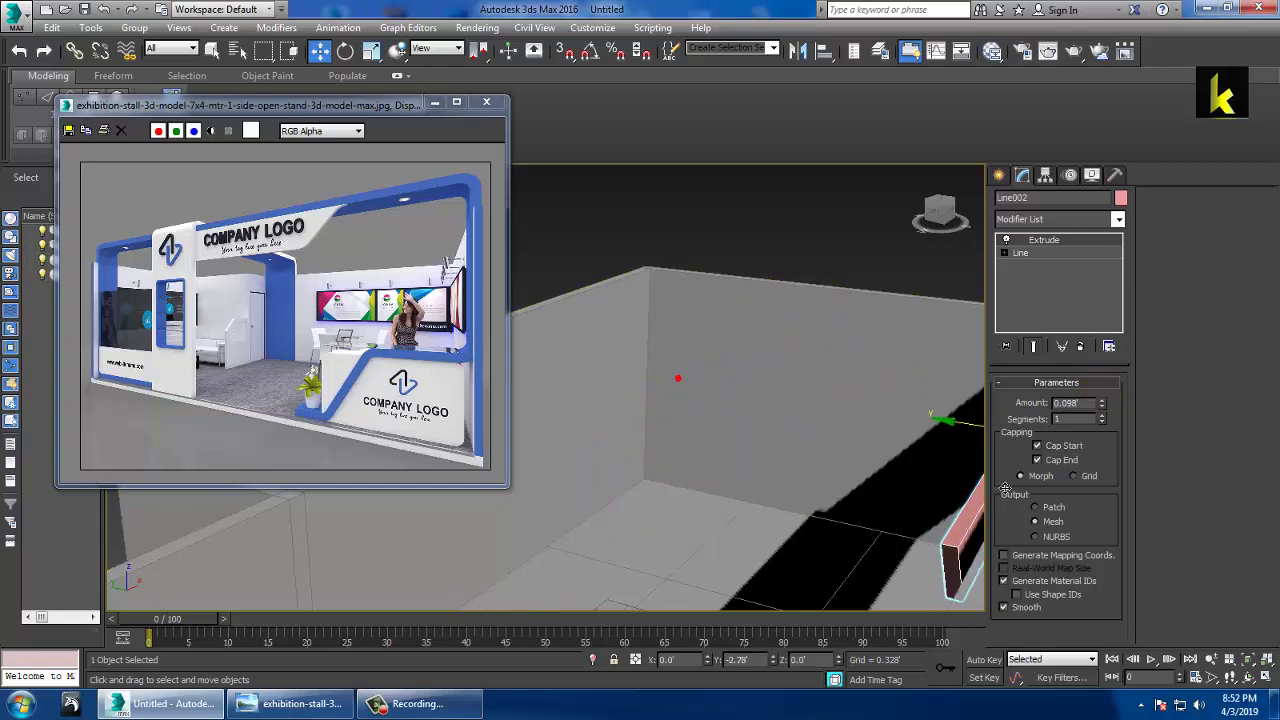
pyautogui.moveTo(776, 393); pyautogui.dragTo(698, 386, button='middle')
pyautogui.scroll(-3, 739, 381)
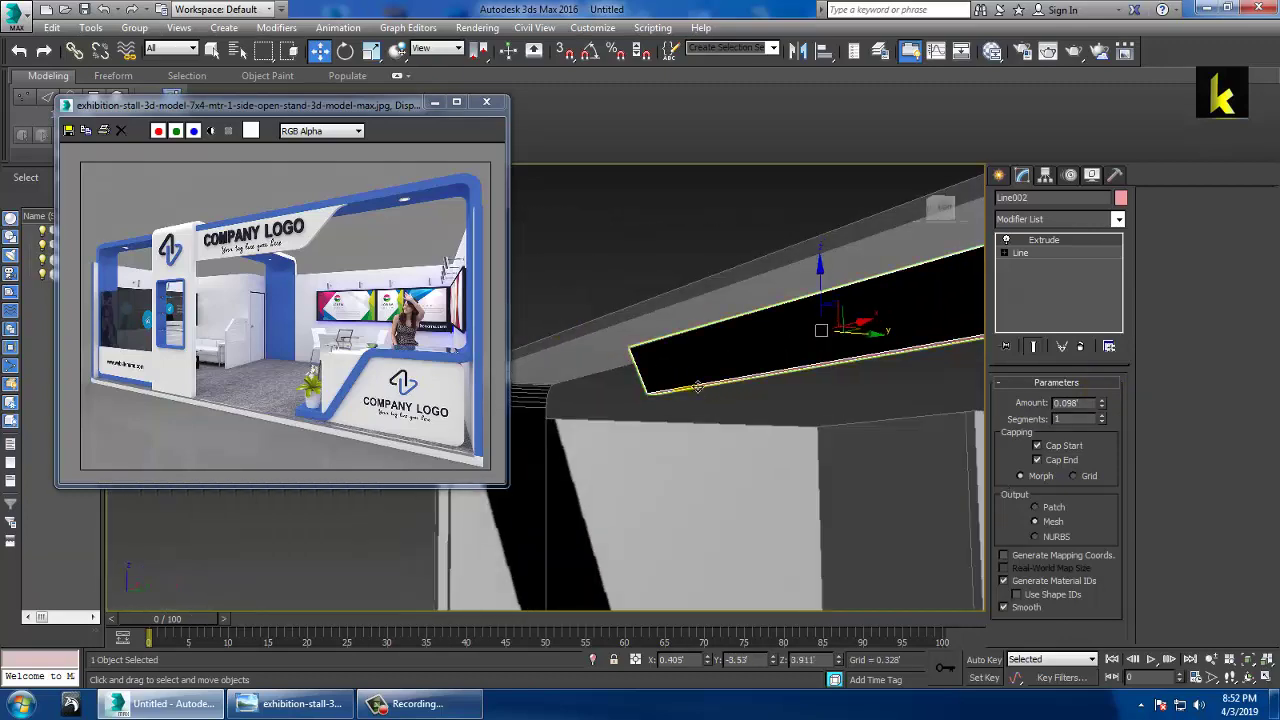
pyautogui.keyDown('alt'); pyautogui.moveTo(847, 368); pyautogui.dragTo(972, 361, button='middle'); pyautogui.keyUp('alt')
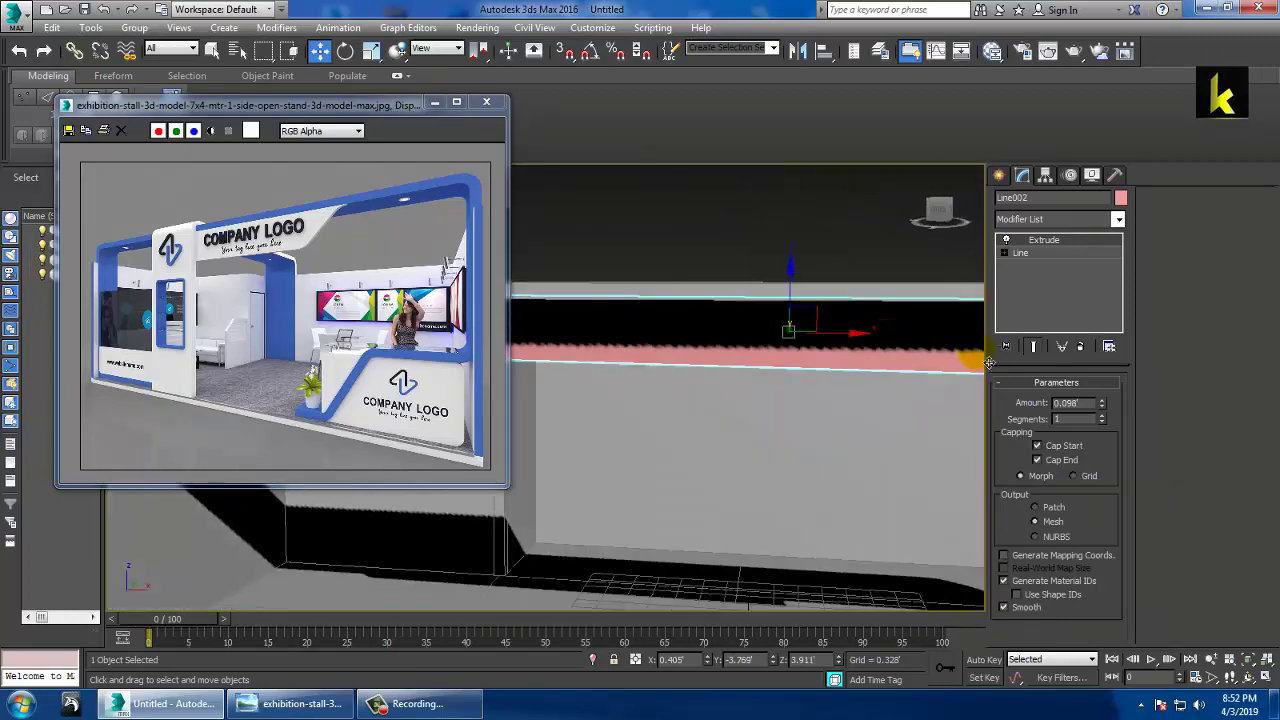
# Lower the trapezoid panel's two bottom vertices by about 0.18' in the Front view.
pyautogui.hotkey('alt', 'w')
pyautogui.rightClick(888, 270)
pyautogui.hotkey('alt', 'w')
pyautogui.scroll(2, 847, 320)
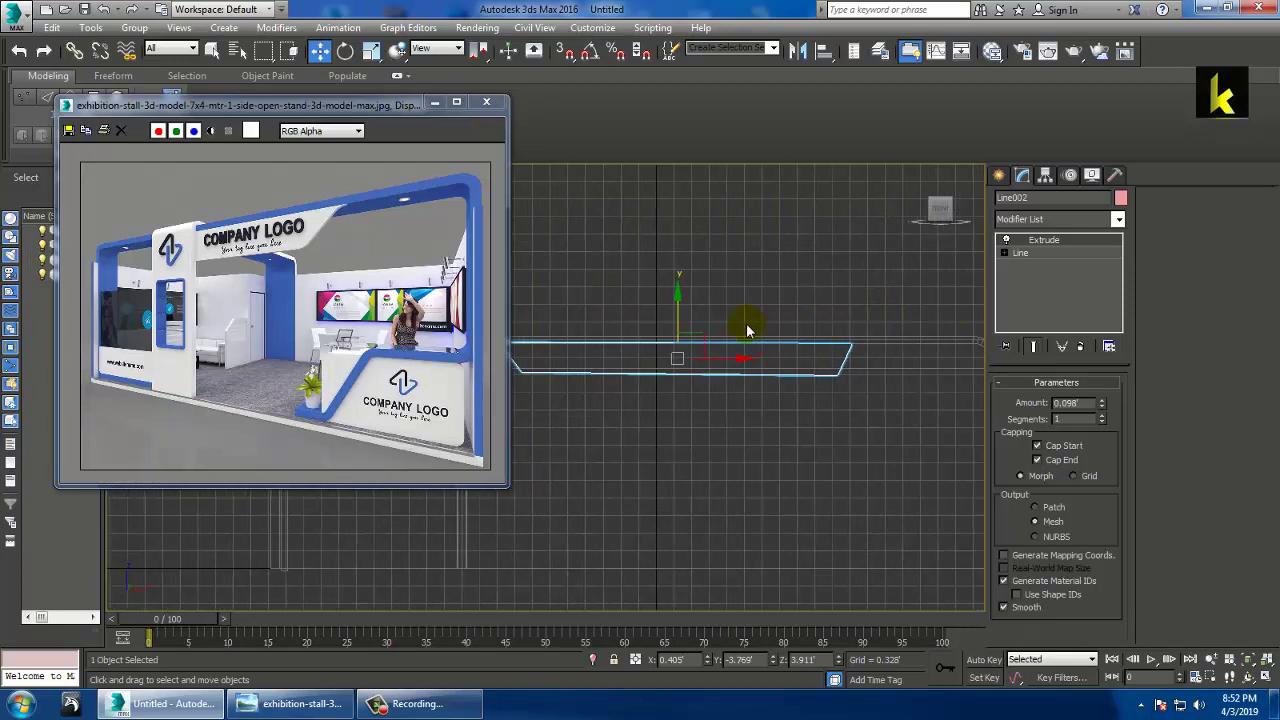
pyautogui.moveTo(743, 329); pyautogui.dragTo(917, 324, button='middle')
pyautogui.click(1006, 253)
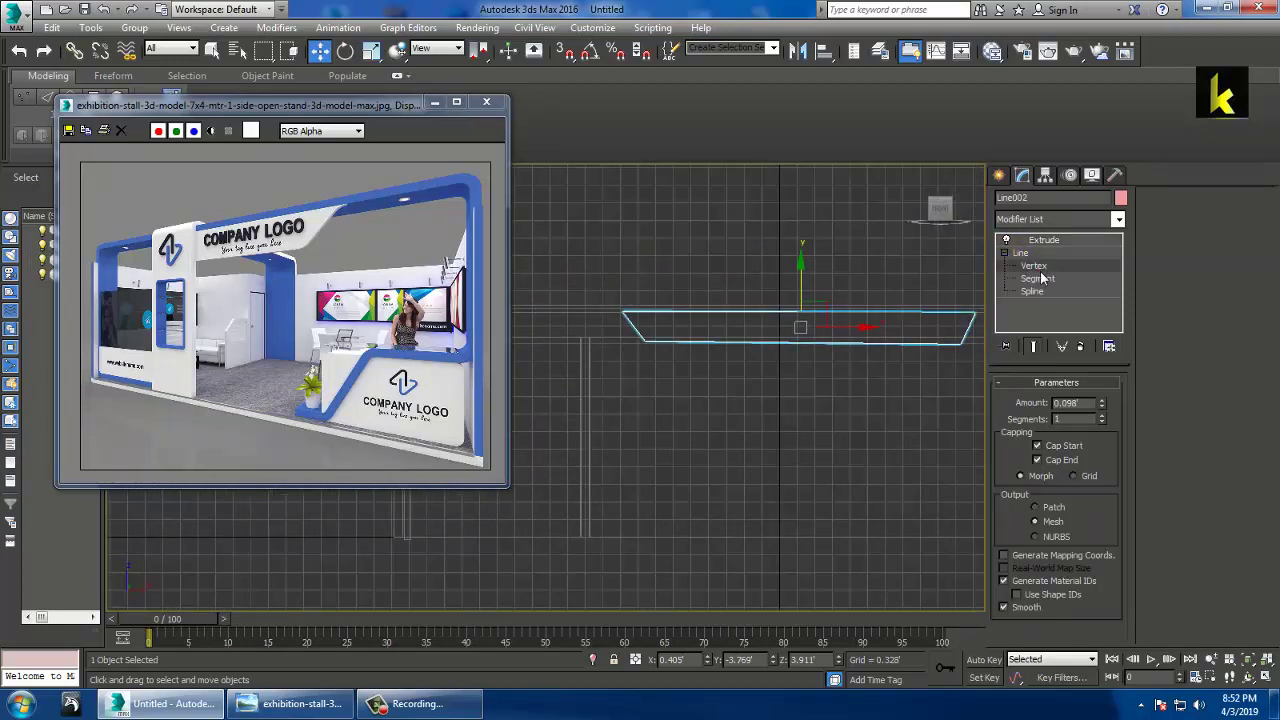
pyautogui.click(1035, 267)
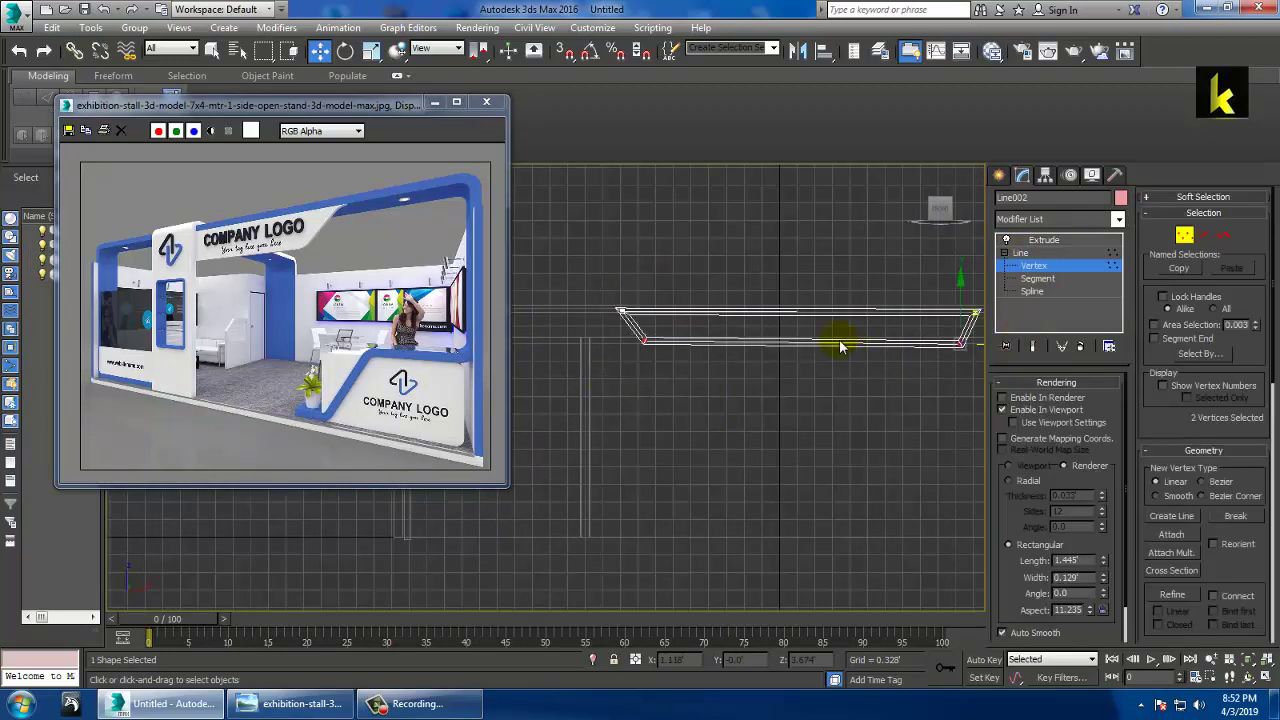
pyautogui.moveTo(972, 308); pyautogui.dragTo(975, 315)
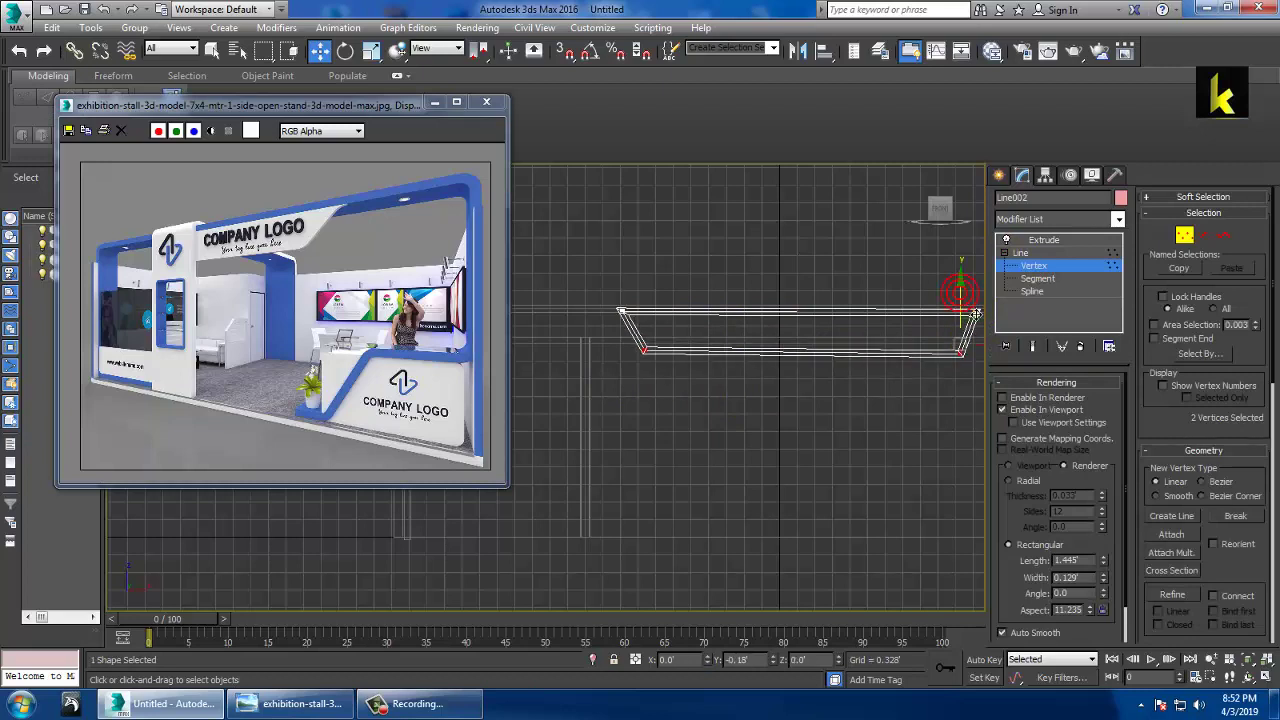
# Round the panel's two lower corners with a Fillet of about 0.388' and return to the Extrude level.
pyautogui.scroll(-5, 1250, 560)
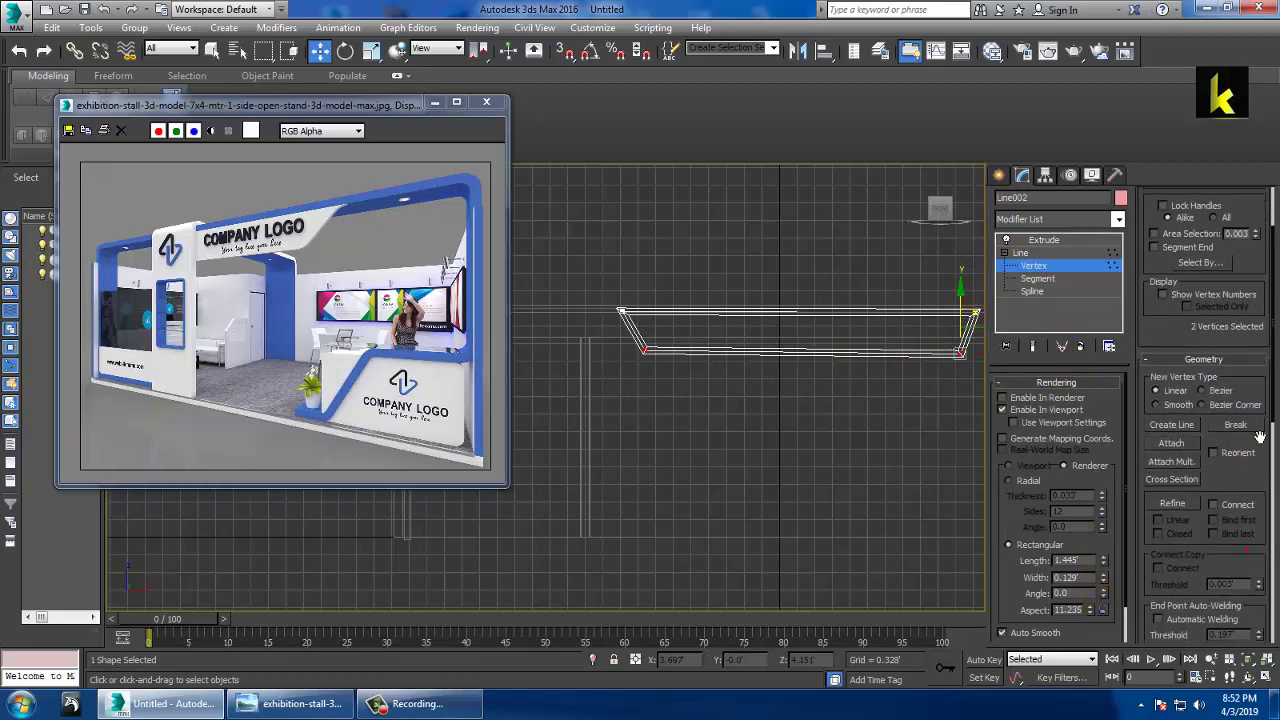
pyautogui.click(1172, 546)
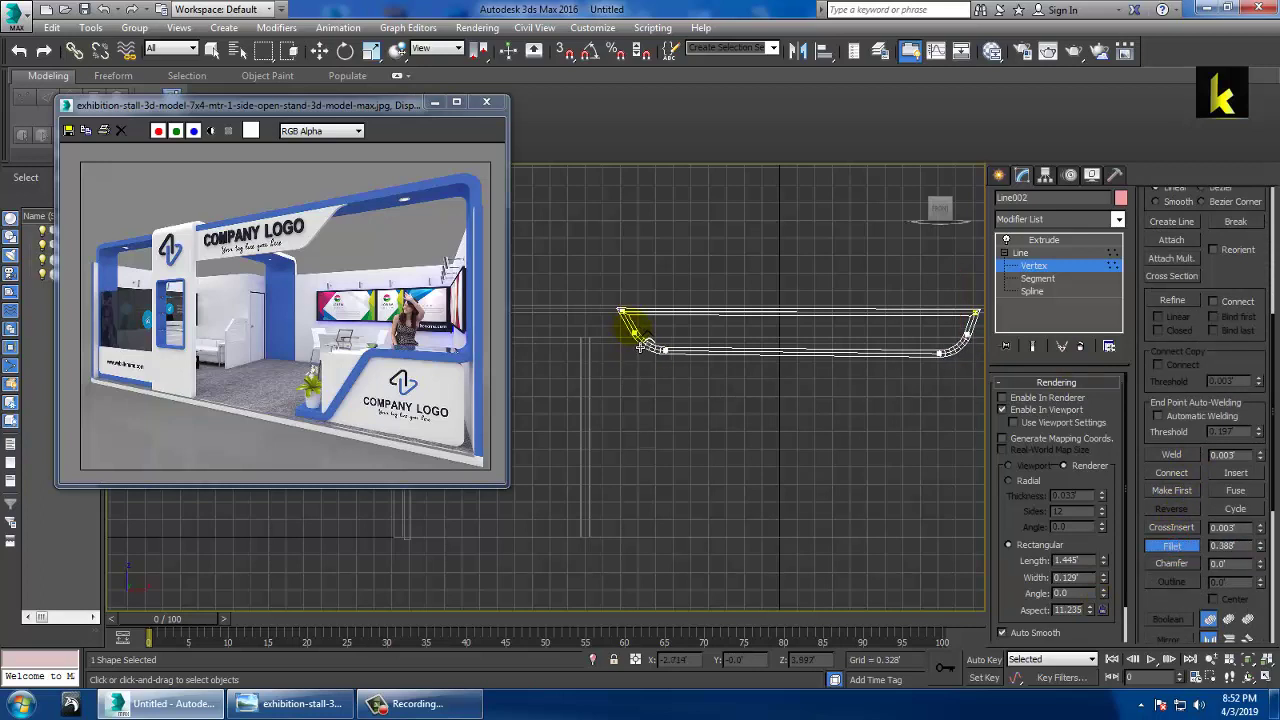
pyautogui.click(1043, 241)
# In the Perspective view, select the wall's top vertices, raise them about 1.166' along Z and leave vertex level.
pyautogui.hotkey('alt', 'w')
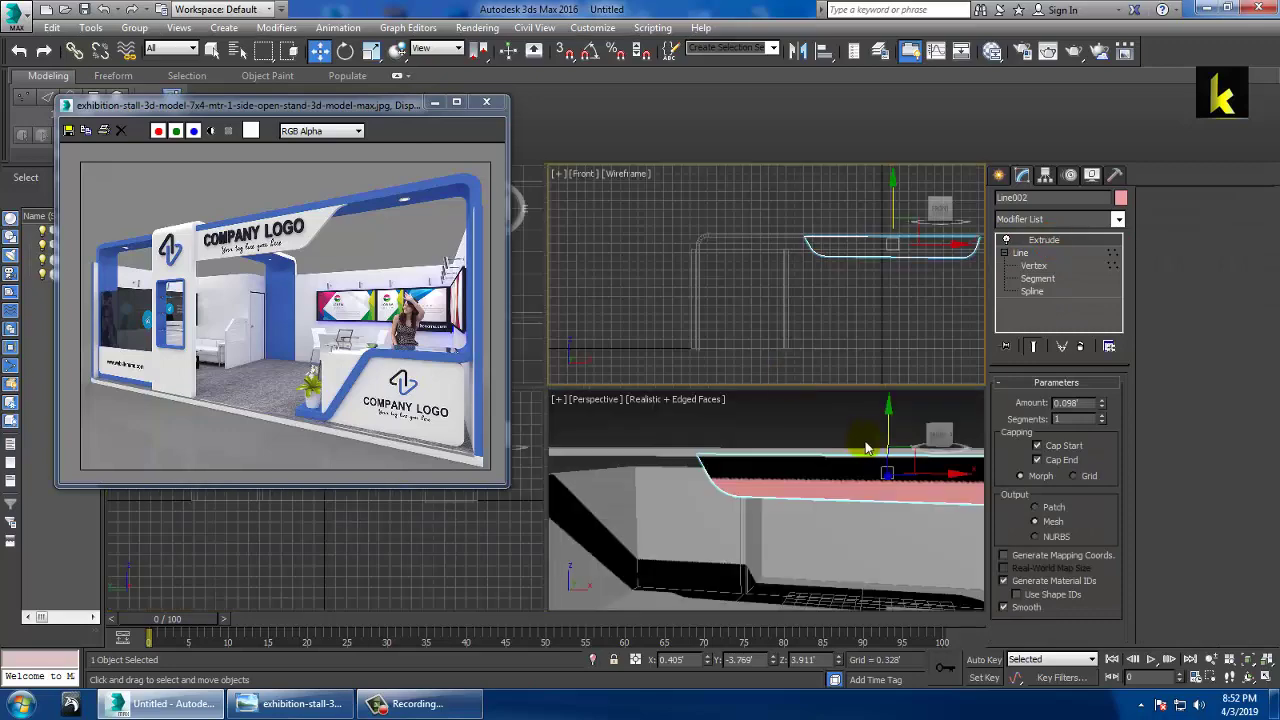
pyautogui.middleClick(862, 444)
pyautogui.hotkey('alt', 'w')
pyautogui.moveTo(885, 428)
pyautogui.keyDown('alt'); pyautogui.mouseDown(button='middle')
pyautogui.moveTo(815, 410)
pyautogui.moveTo(871, 409)
pyautogui.moveTo(829, 400)
pyautogui.moveTo(905, 427)
pyautogui.moveTo(860, 429)
pyautogui.moveTo(840, 411)
pyautogui.moveTo(854, 400)
pyautogui.moveTo(862, 432)
pyautogui.moveTo(901, 420)
pyautogui.mouseUp(button='middle'); pyautogui.keyUp('alt')
pyautogui.hotkey('alt', 'c')
pyautogui.click(850, 420)
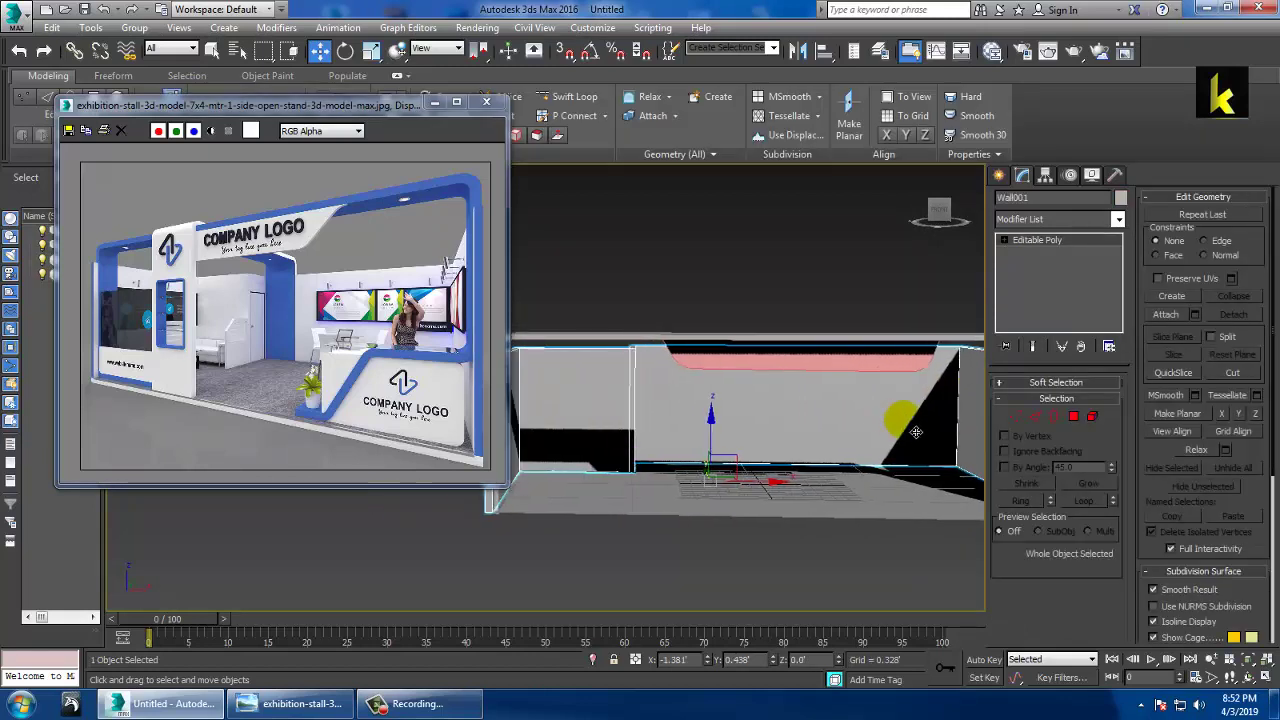
pyautogui.scroll(-4, 901, 420)
pyautogui.click(1014, 417)
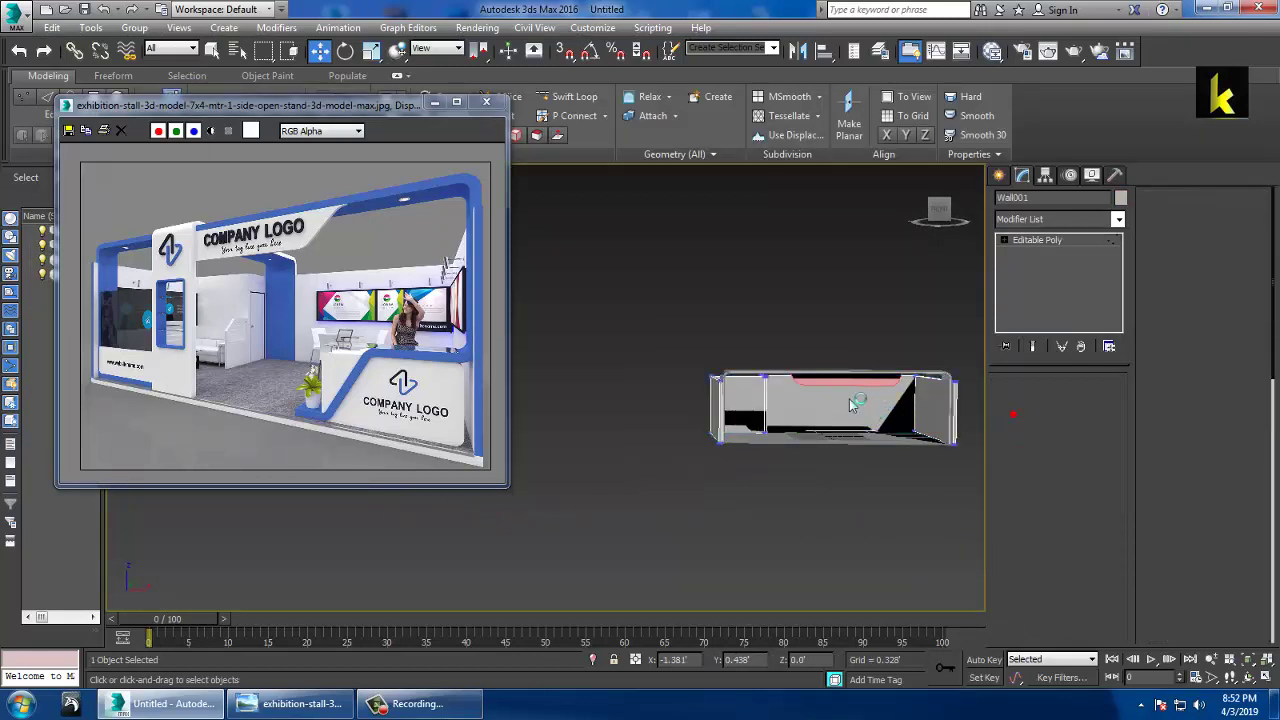
pyautogui.moveTo(674, 331); pyautogui.dragTo(997, 420)
pyautogui.scroll(3, 798, 392)
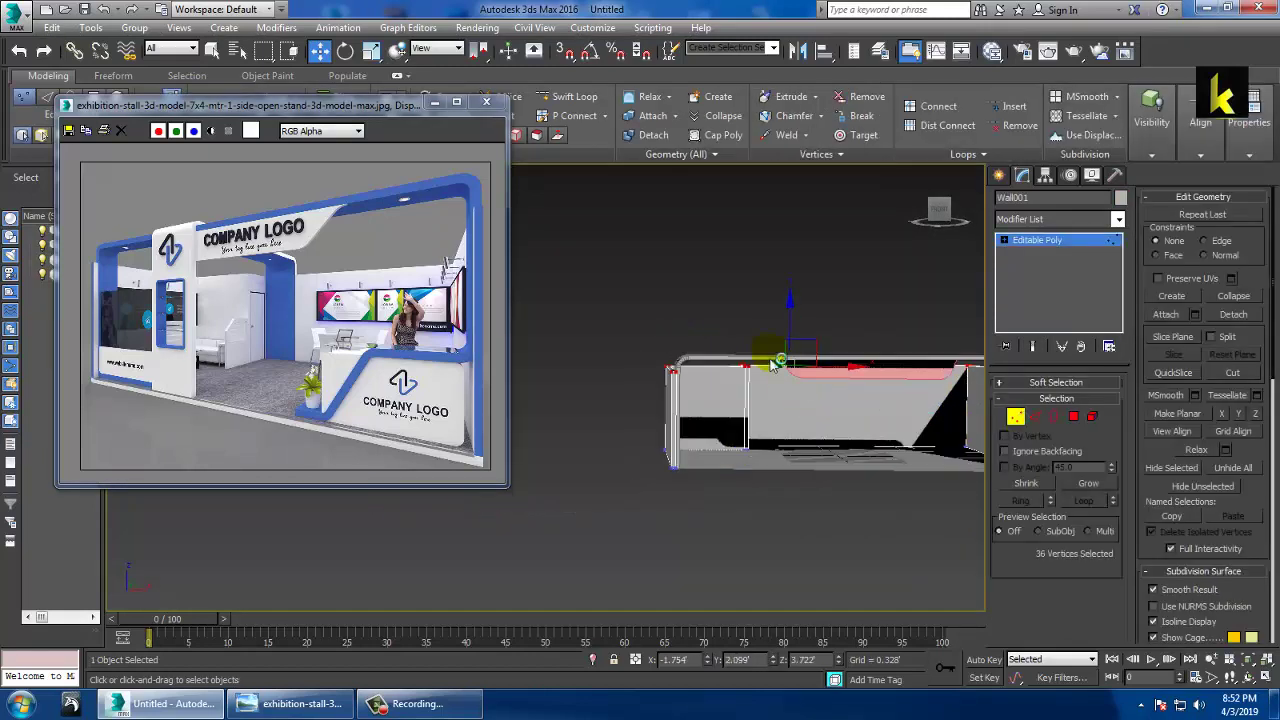
pyautogui.moveTo(784, 330); pyautogui.dragTo(807, 300)
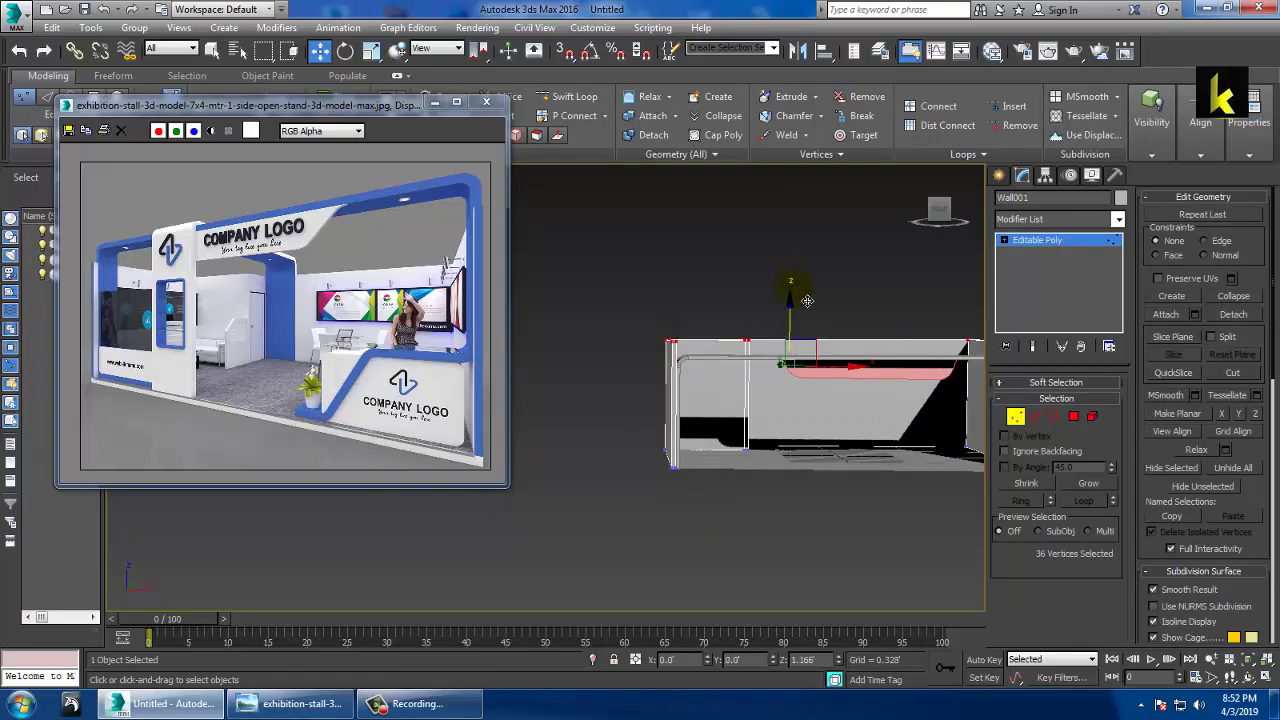
pyautogui.click(1035, 245)
# Select the top vertices of the rounded front frame, raise them to the height of the walls and leave vertex level.
pyautogui.moveTo(786, 368); pyautogui.dragTo(691, 371, button='middle')
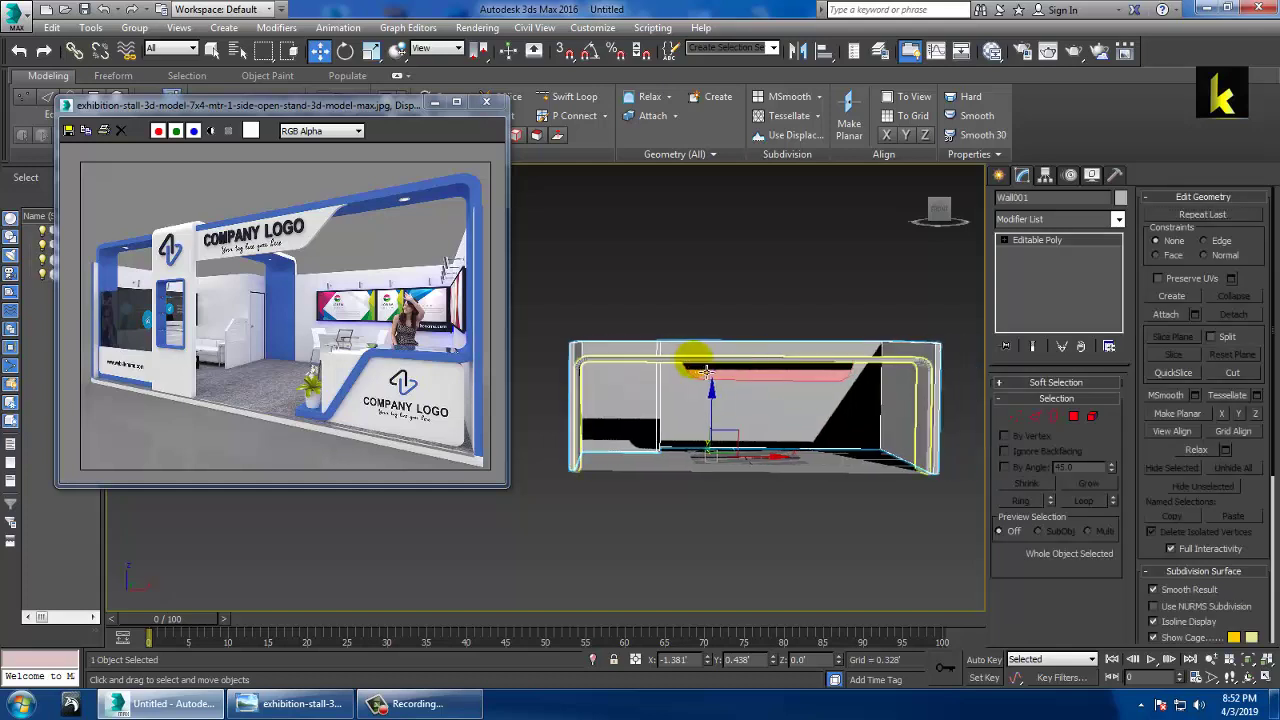
pyautogui.click(691, 371)
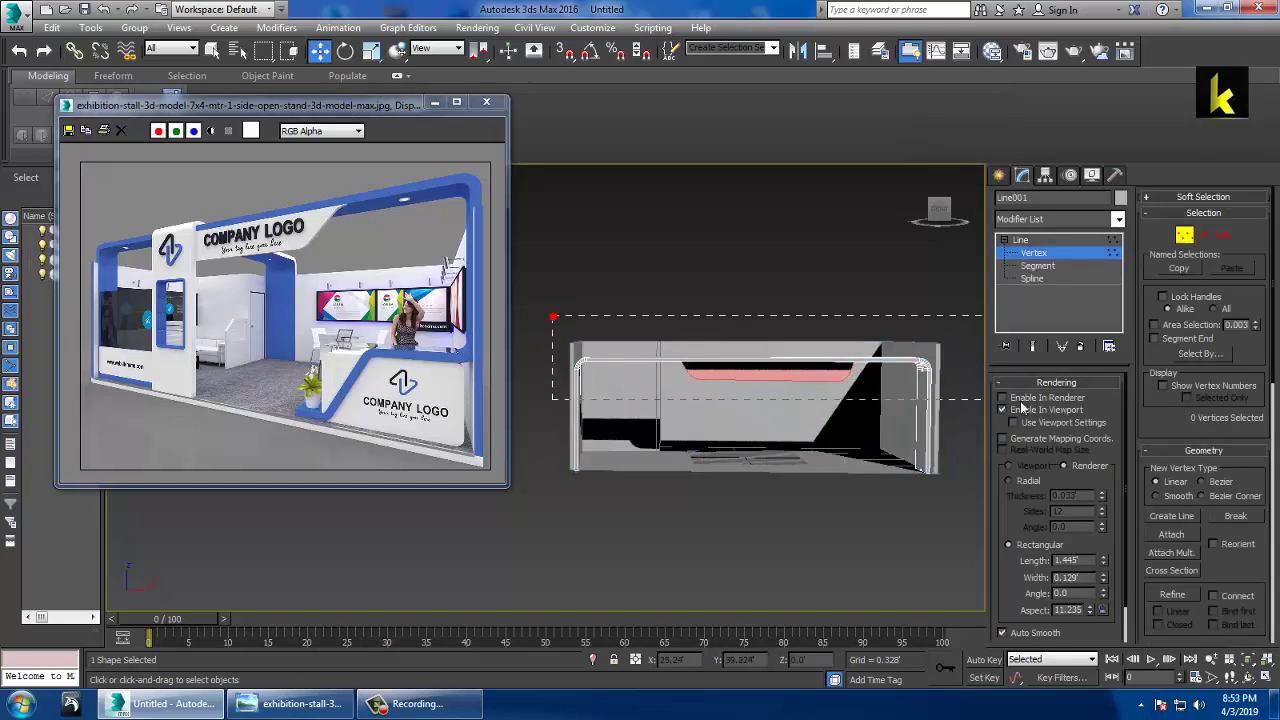
pyautogui.moveTo(1021, 403); pyautogui.dragTo(1021, 403)
pyautogui.moveTo(592, 338); pyautogui.dragTo(613, 298)
pyautogui.click(1027, 238)
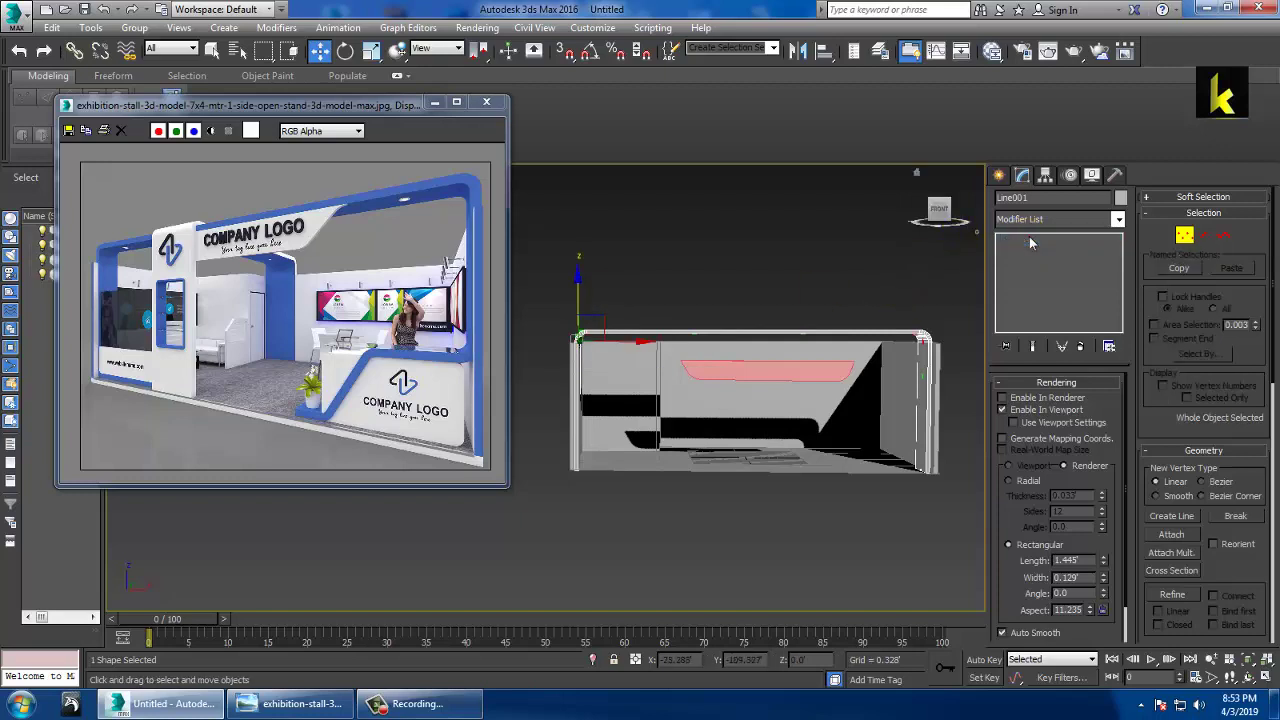
# Raise the trapezoid logo panel along Z to about 5.028', level with the front frame's top beam.
pyautogui.click(805, 366)
pyautogui.keyDown('alt'); pyautogui.moveTo(791, 391); pyautogui.dragTo(842, 397, button='middle'); pyautogui.keyUp('alt')
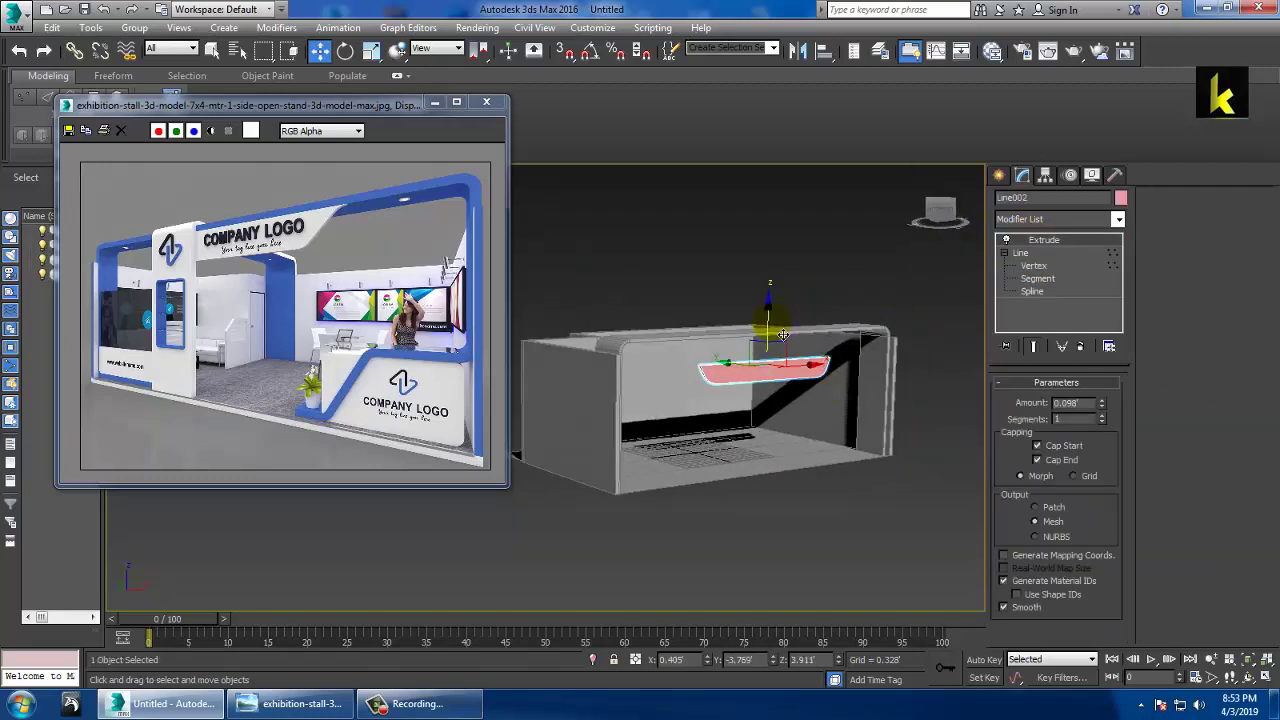
pyautogui.keyDown('alt'); pyautogui.moveTo(783, 334); pyautogui.dragTo(826, 404, button='middle'); pyautogui.keyUp('alt')
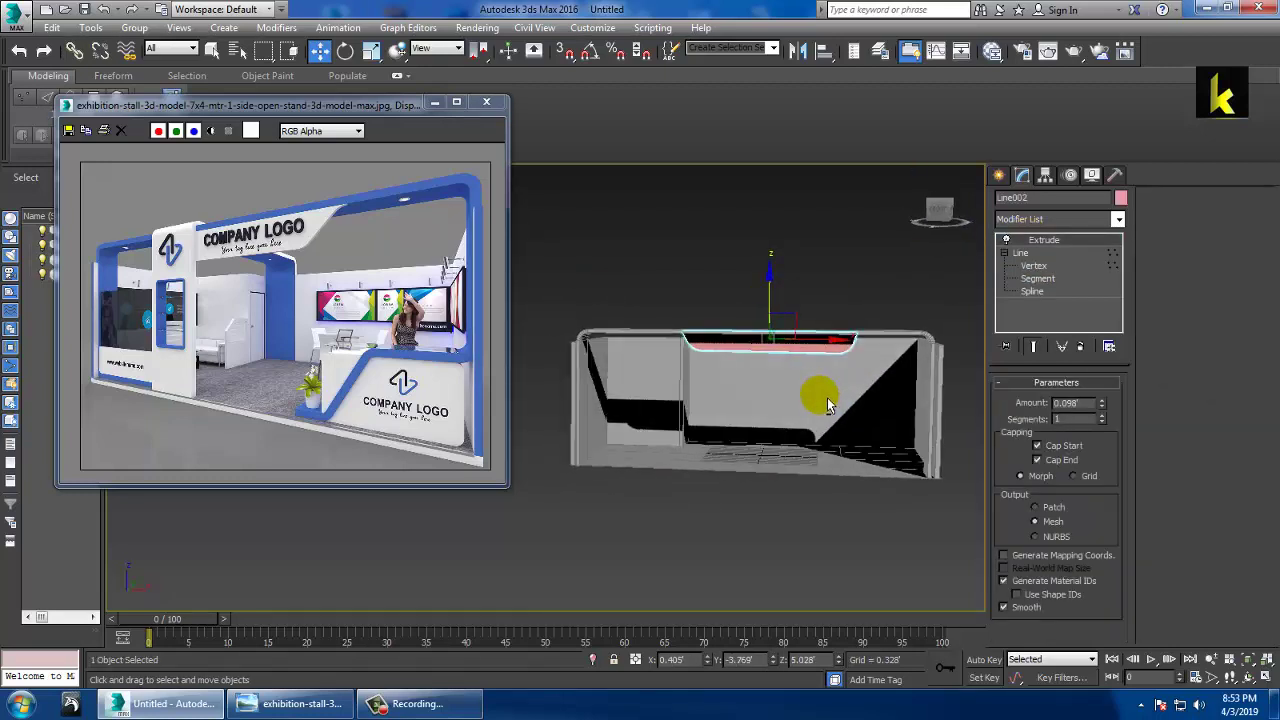
# Scale the trapezoid panel narrower along its length and move it along X to about 0.942'.
pyautogui.scroll(5, 831, 405)
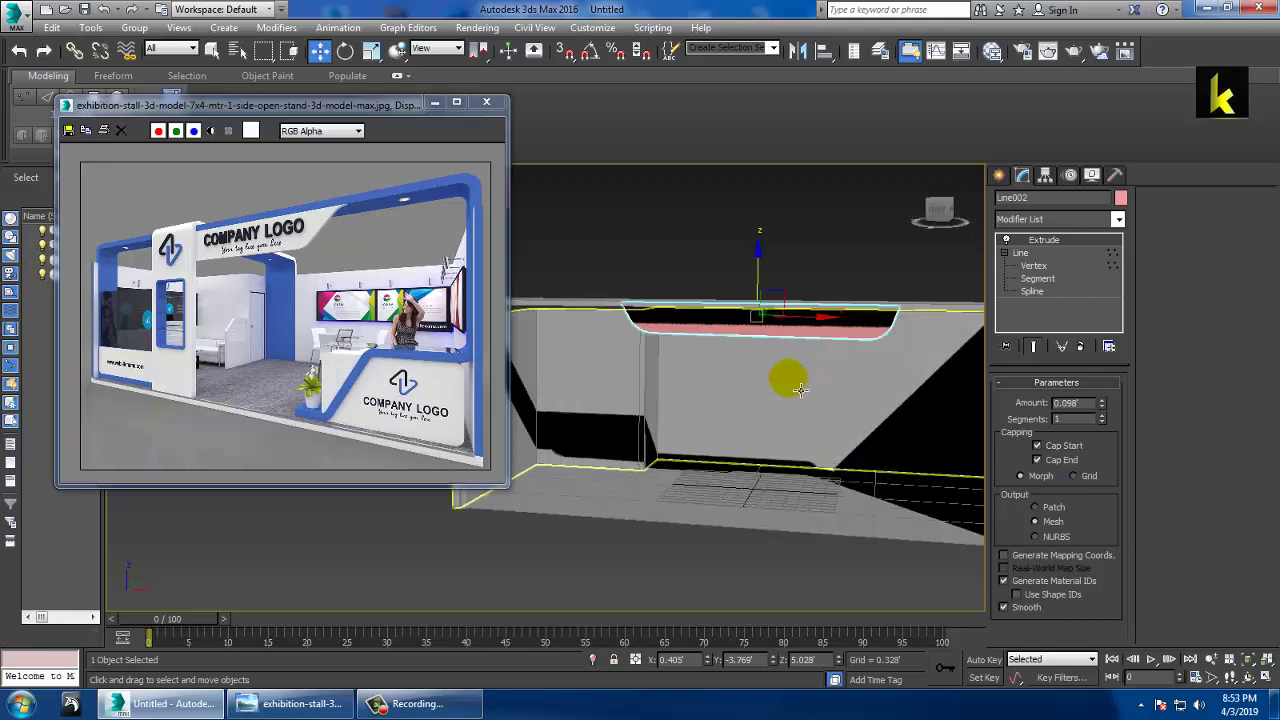
pyautogui.press('r')
pyautogui.press('w')
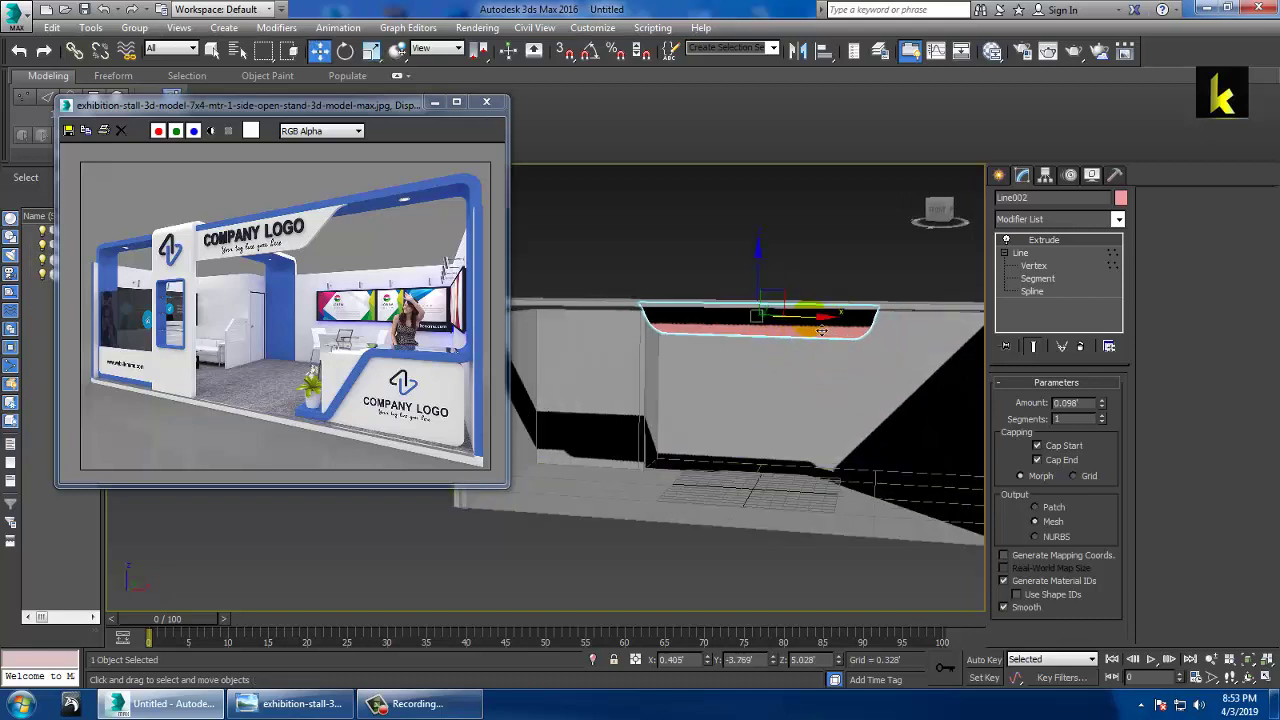
pyautogui.keyDown('alt'); pyautogui.moveTo(840, 330); pyautogui.dragTo(802, 344, button='middle'); pyautogui.keyUp('alt')
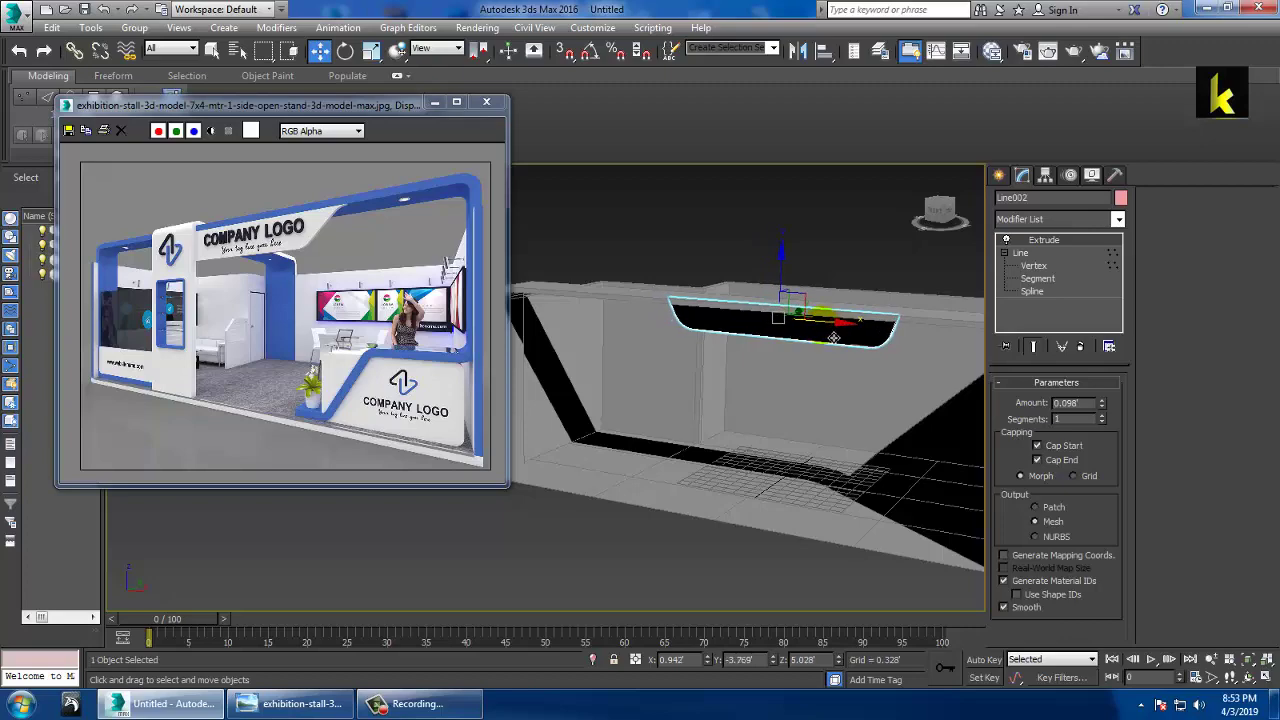
pyautogui.scroll(-5, 814, 334)
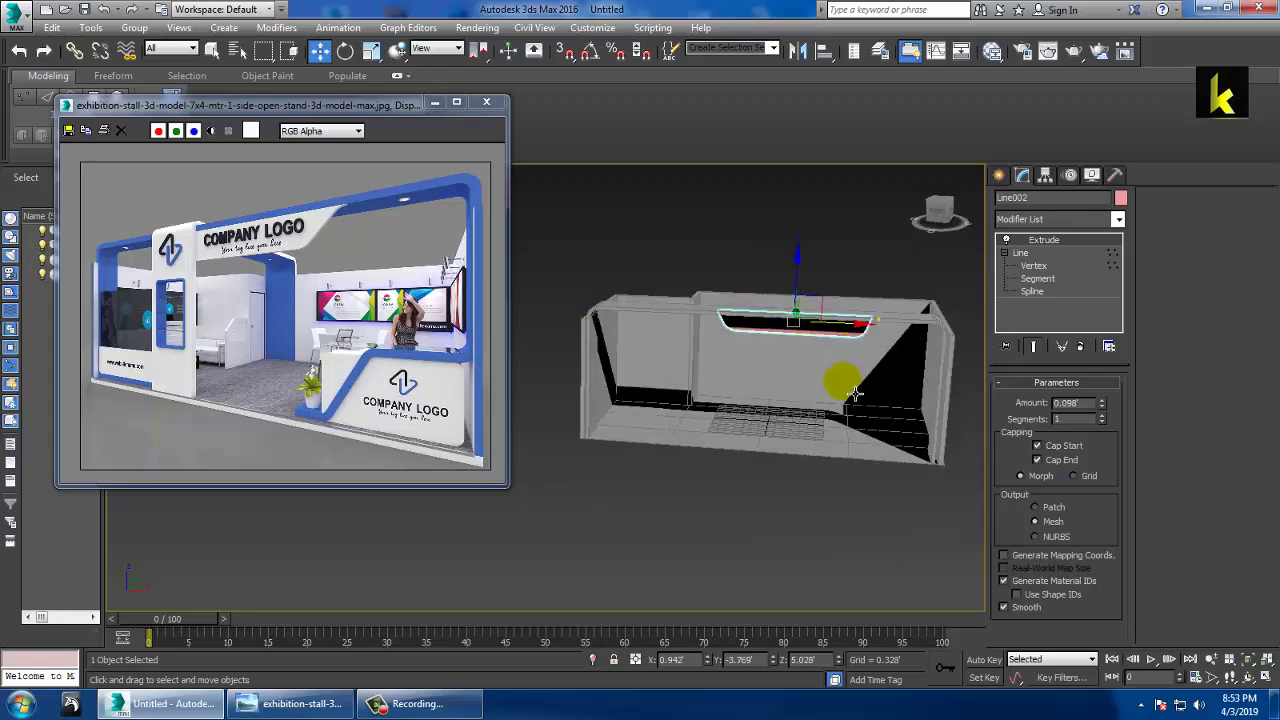
# Select the vertices of the wall's right end, move them outward along X to lengthen the stall and leave vertex level.
pyautogui.click(843, 378)
pyautogui.keyDown('alt'); pyautogui.moveTo(843, 378); pyautogui.dragTo(860, 340, button='middle'); pyautogui.keyUp('alt')
pyautogui.press('1')
pyautogui.moveTo(803, 240); pyautogui.dragTo(940, 625)
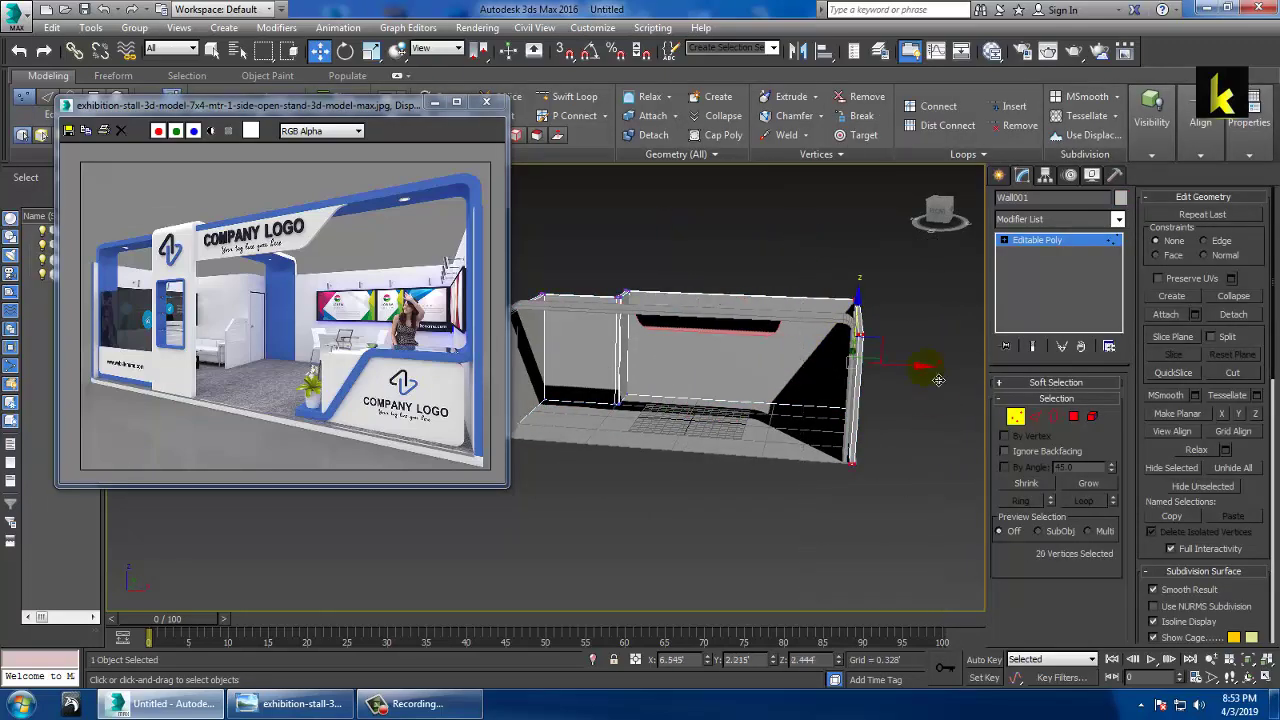
pyautogui.moveTo(937, 377); pyautogui.dragTo(945, 364)
pyautogui.click(1053, 241)
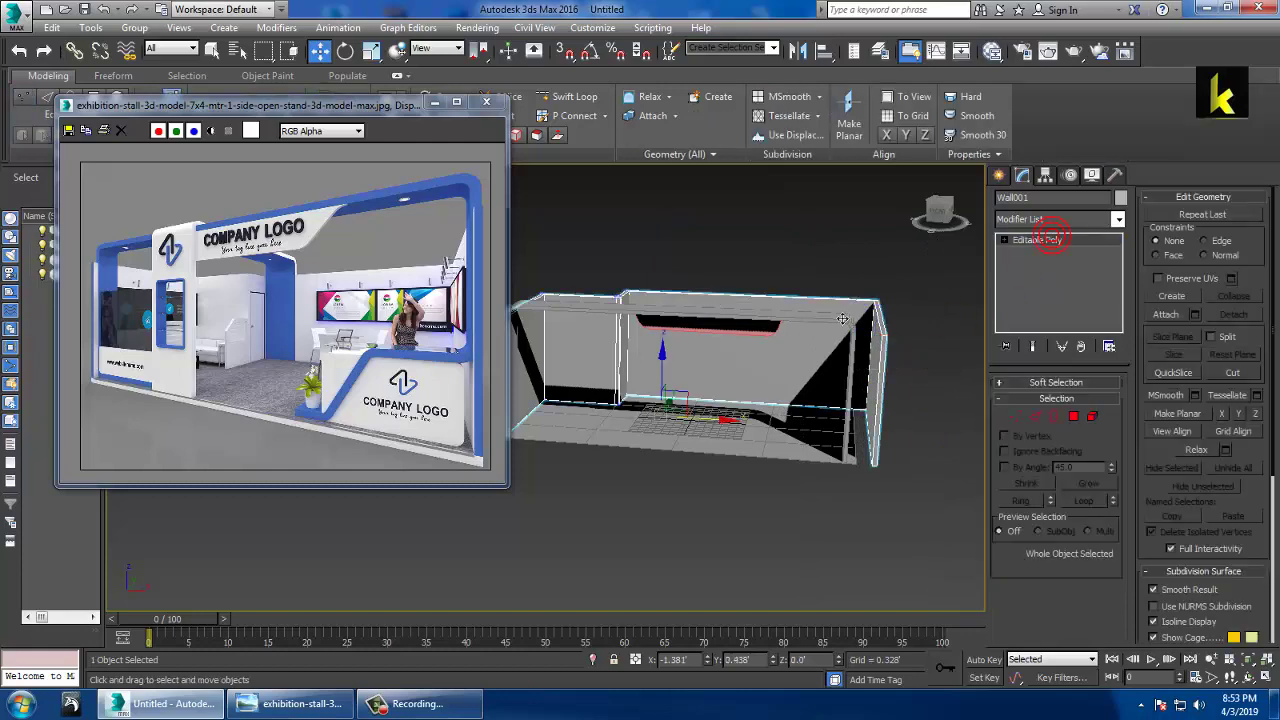
# Move the front frame's right-side vertices outward along X to line up with the extended wall and leave vertex level.
pyautogui.click(830, 318)
pyautogui.press('1')
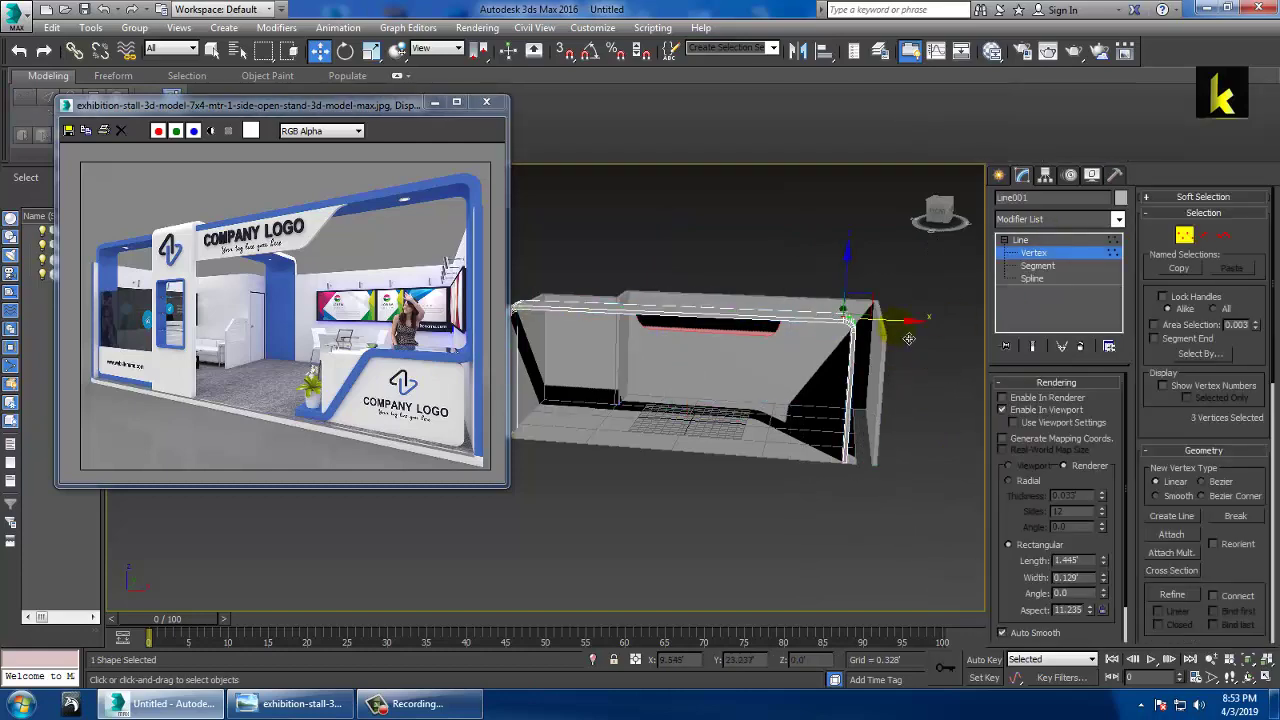
pyautogui.moveTo(908, 339); pyautogui.dragTo(935, 334)
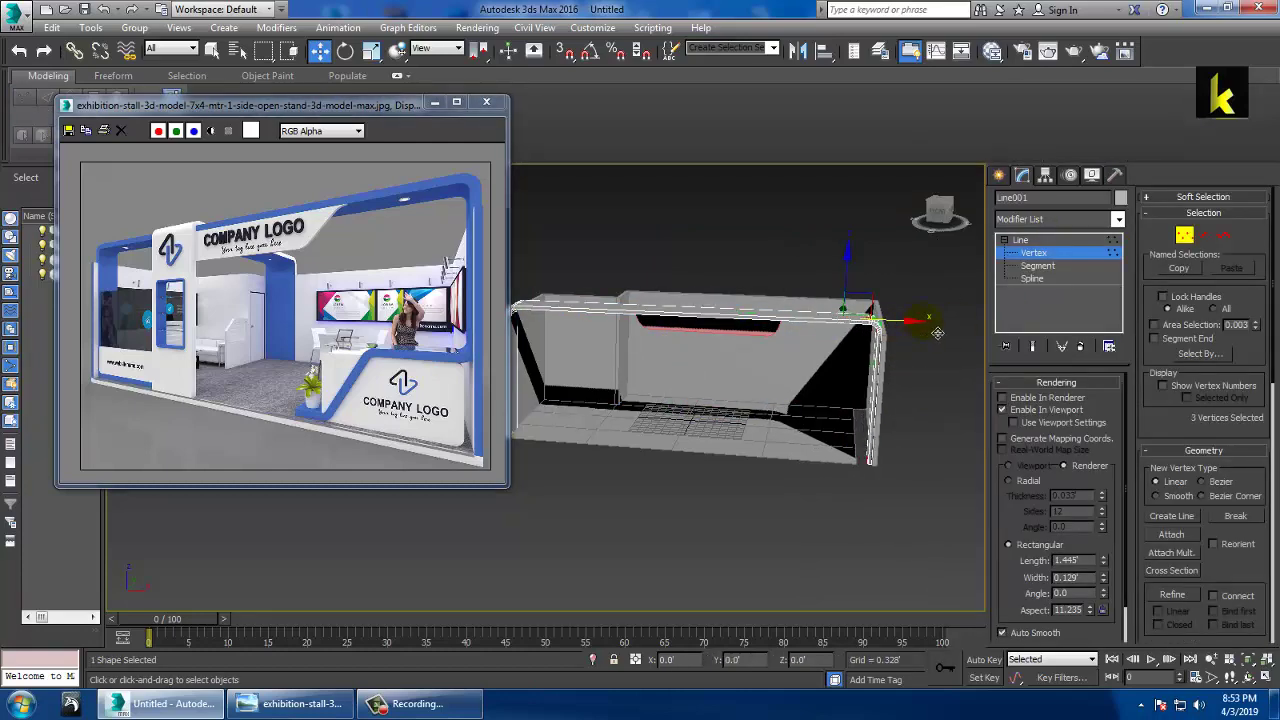
pyautogui.click(1022, 240)
# Enlarge the floor plane with the Scale tool so it extends beyond the walls and front frame.
pyautogui.click(845, 437)
pyautogui.press('r')
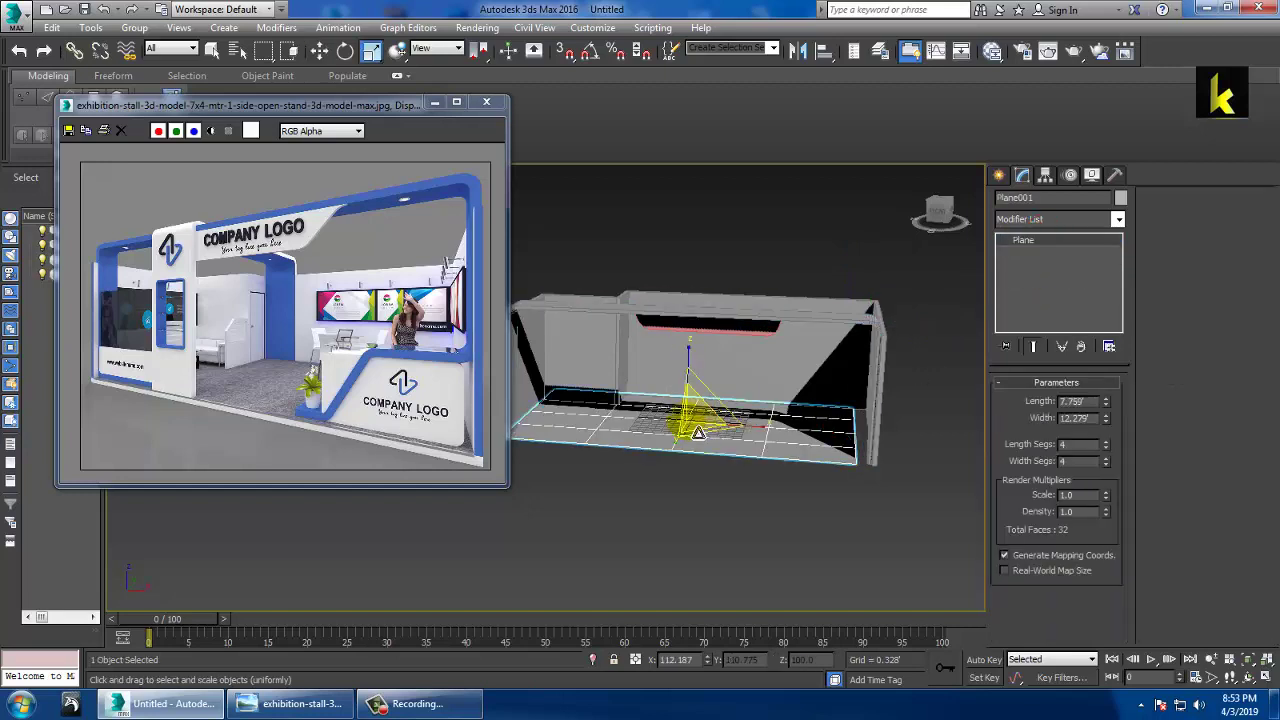
pyautogui.press('w')
pyautogui.moveTo(805, 420); pyautogui.dragTo(765, 435, button='middle')
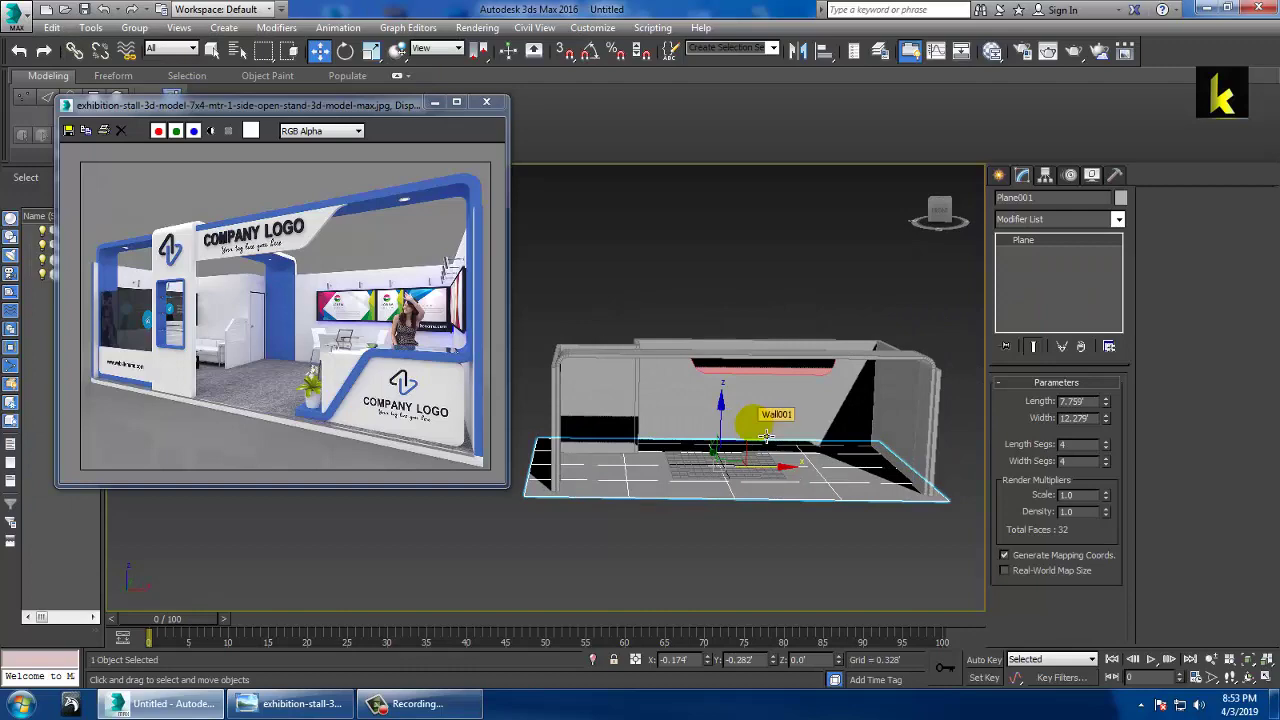
# In the Left view, draw an inverted U-shaped Line from the floor at the front frame, over the stall and down at the back wall.
pyautogui.hotkey('alt', 'w')
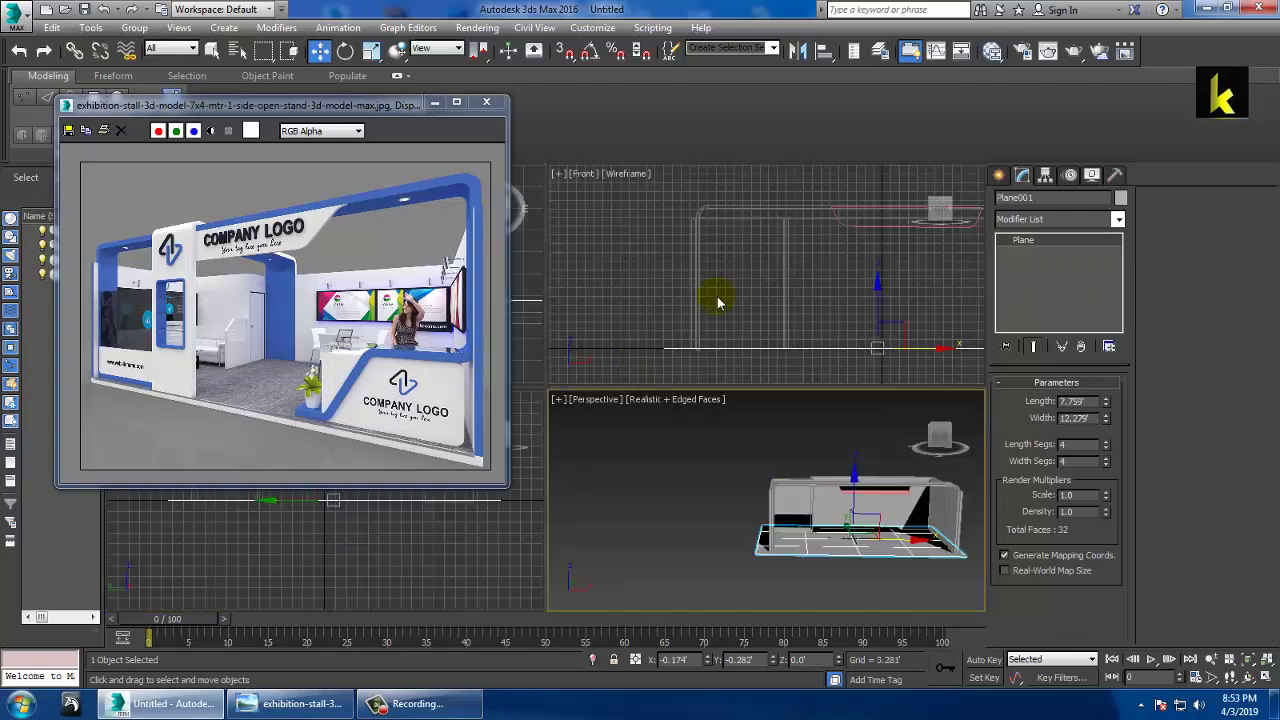
pyautogui.hotkey('alt', 'w')
pyautogui.scroll(5, 709, 480)
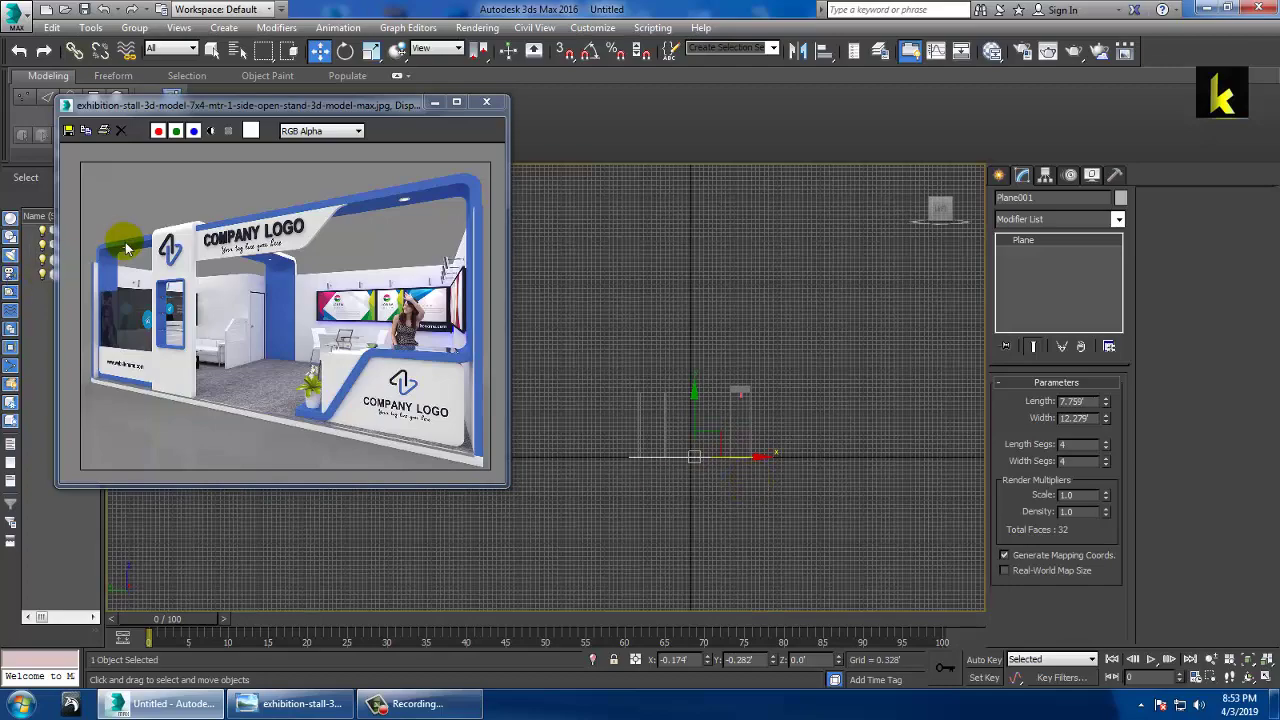
pyautogui.moveTo(709, 346); pyautogui.dragTo(758, 352, button='middle')
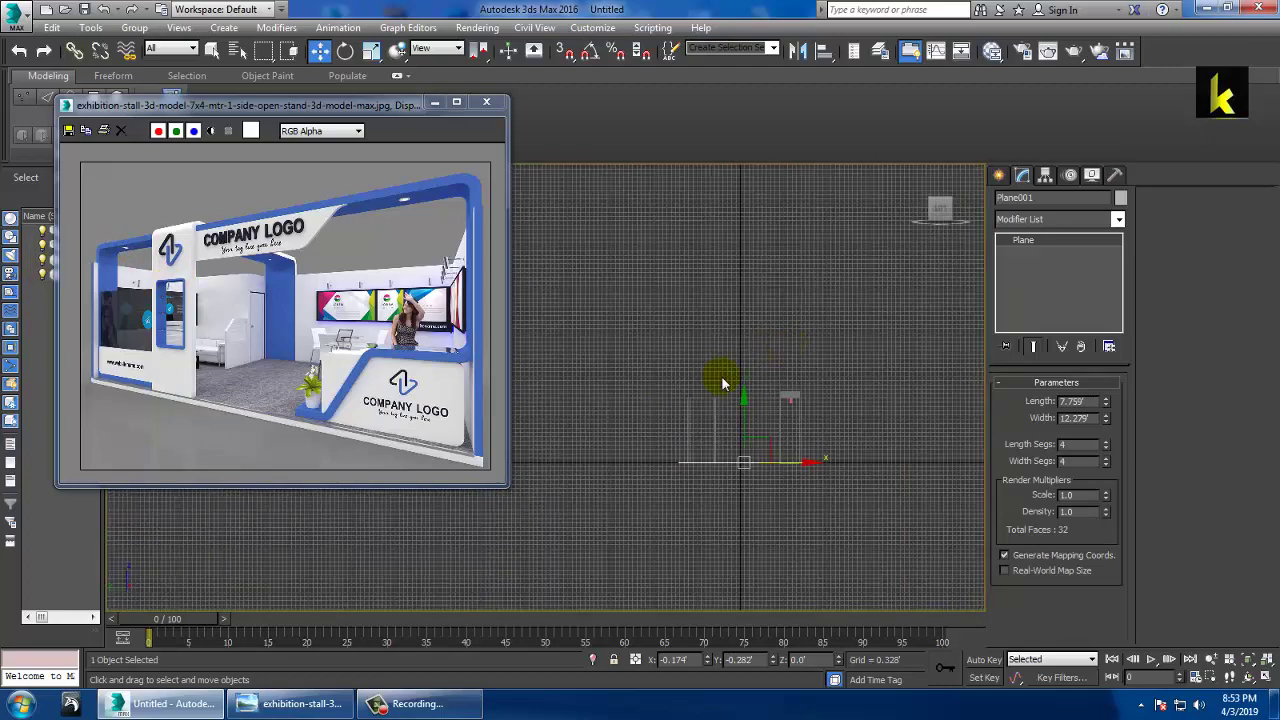
pyautogui.scroll(2, 723, 382)
pyautogui.scroll(2, 768, 342)
pyautogui.moveTo(806, 443); pyautogui.dragTo(792, 333, button='middle')
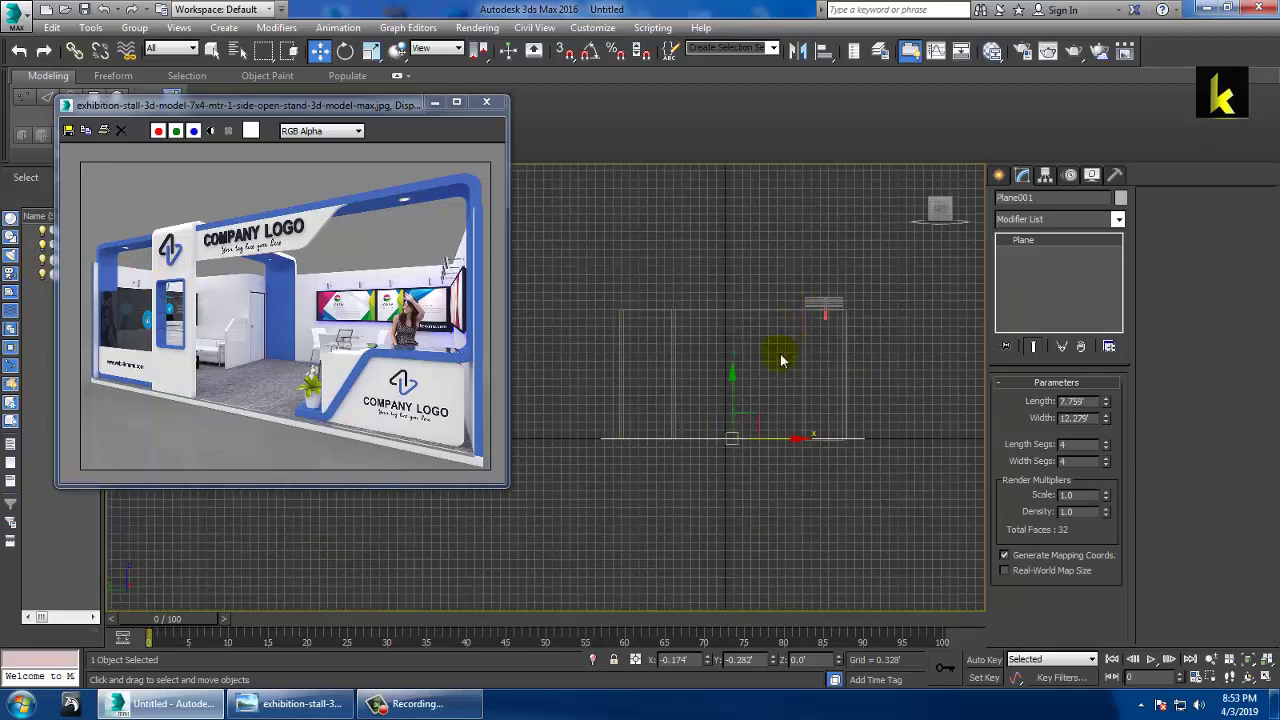
pyautogui.click(998, 178)
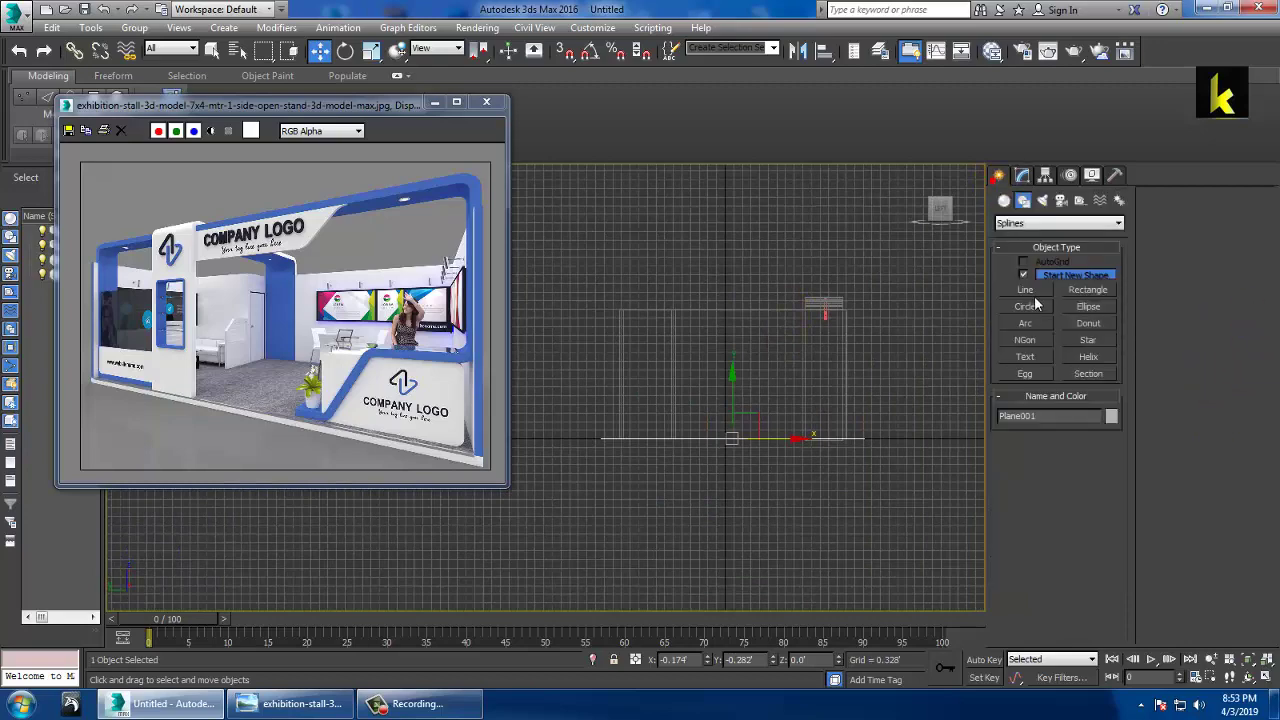
pyautogui.click(1027, 290)
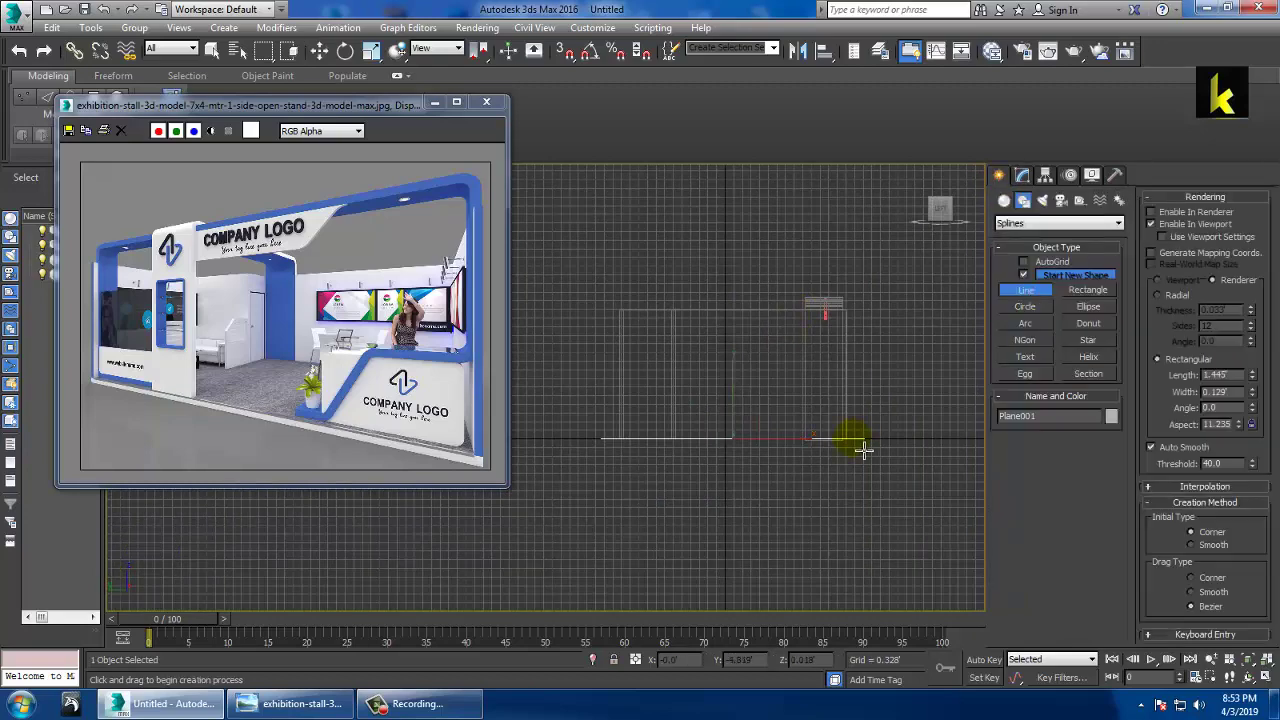
pyautogui.click(845, 438)
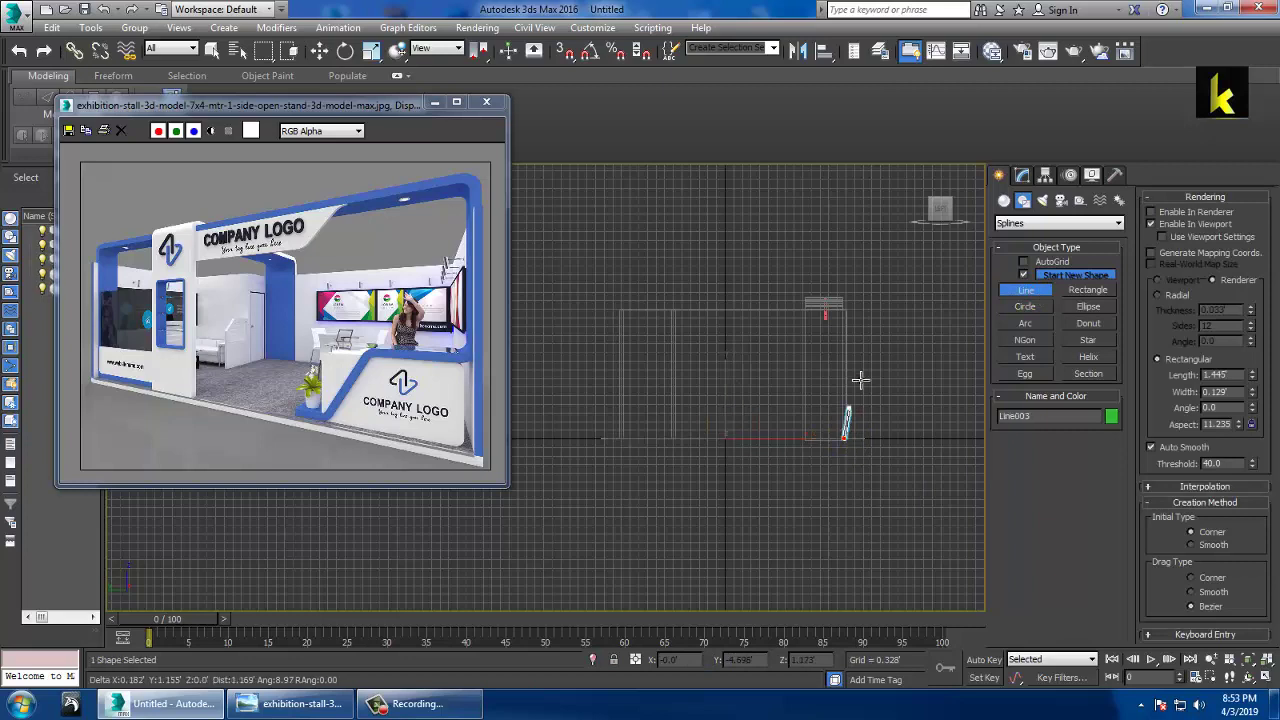
pyautogui.click(845, 300)
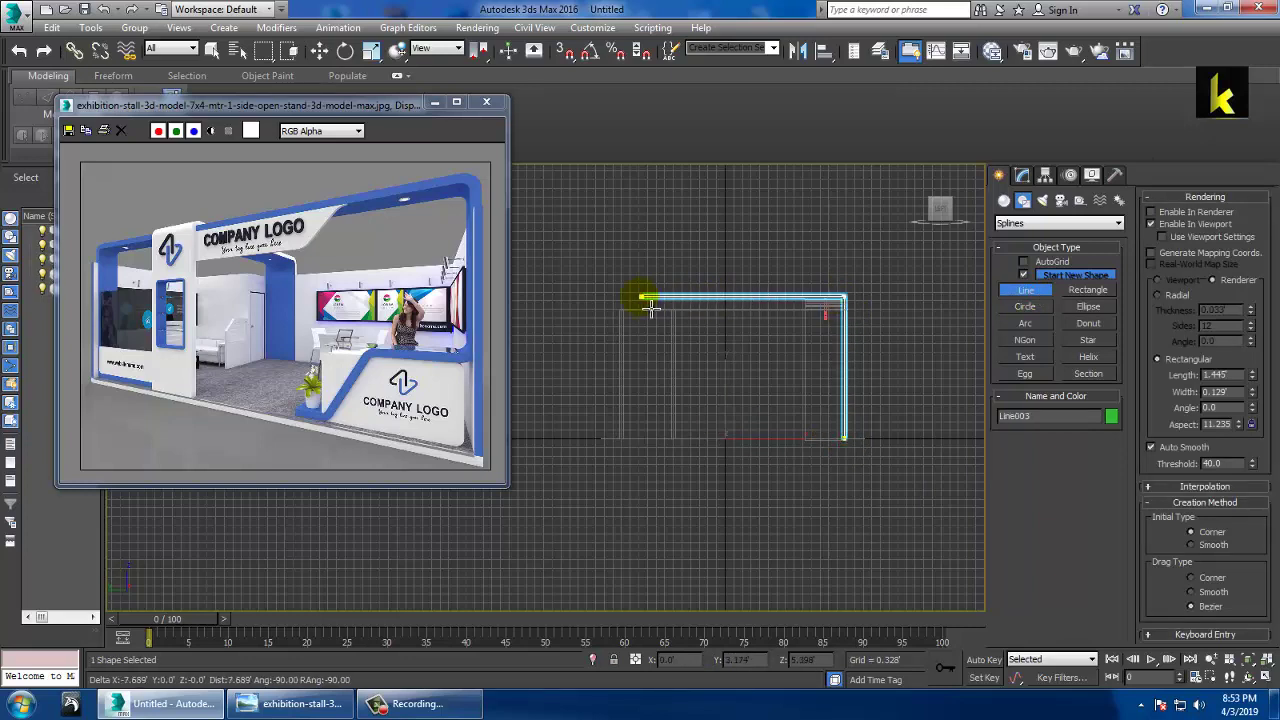
pyautogui.click(623, 298)
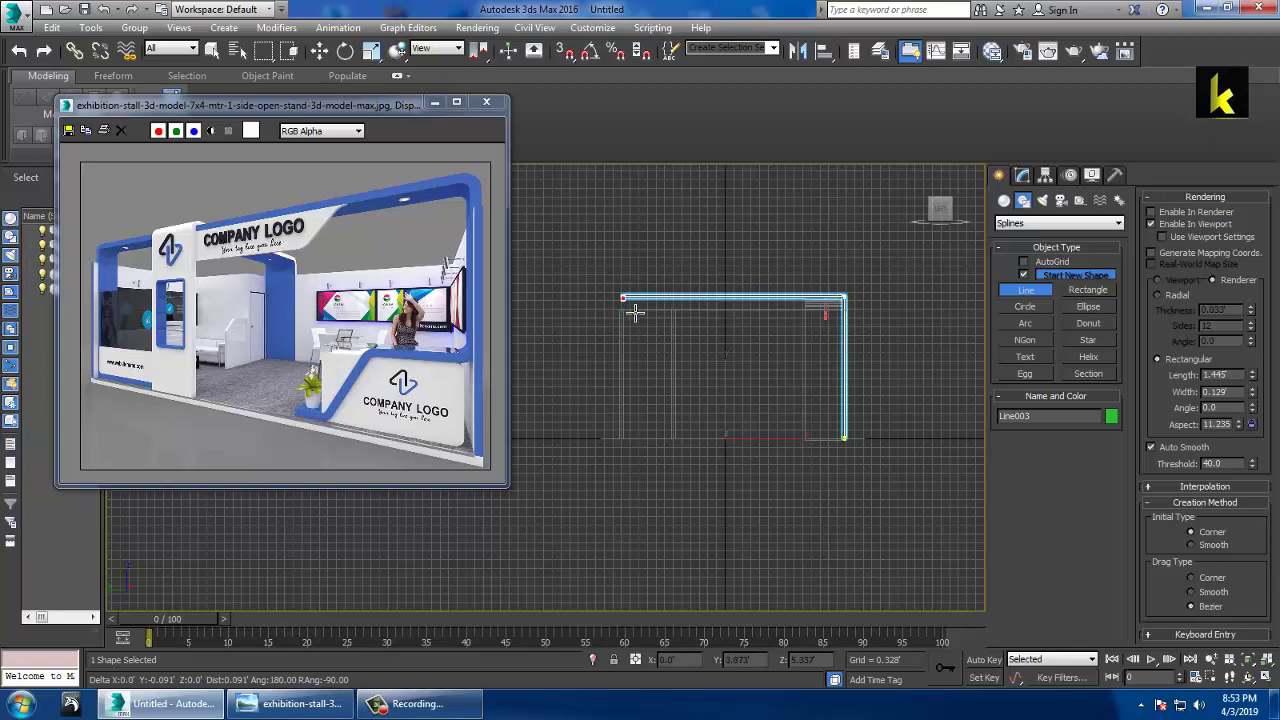
pyautogui.click(623, 439)
pyautogui.rightClick(623, 436)
pyautogui.rightClick(829, 509)
# In the Perspective view, select the new arch's top corner vertices and round them with a Fillet.
pyautogui.hotkey('alt', 'w')
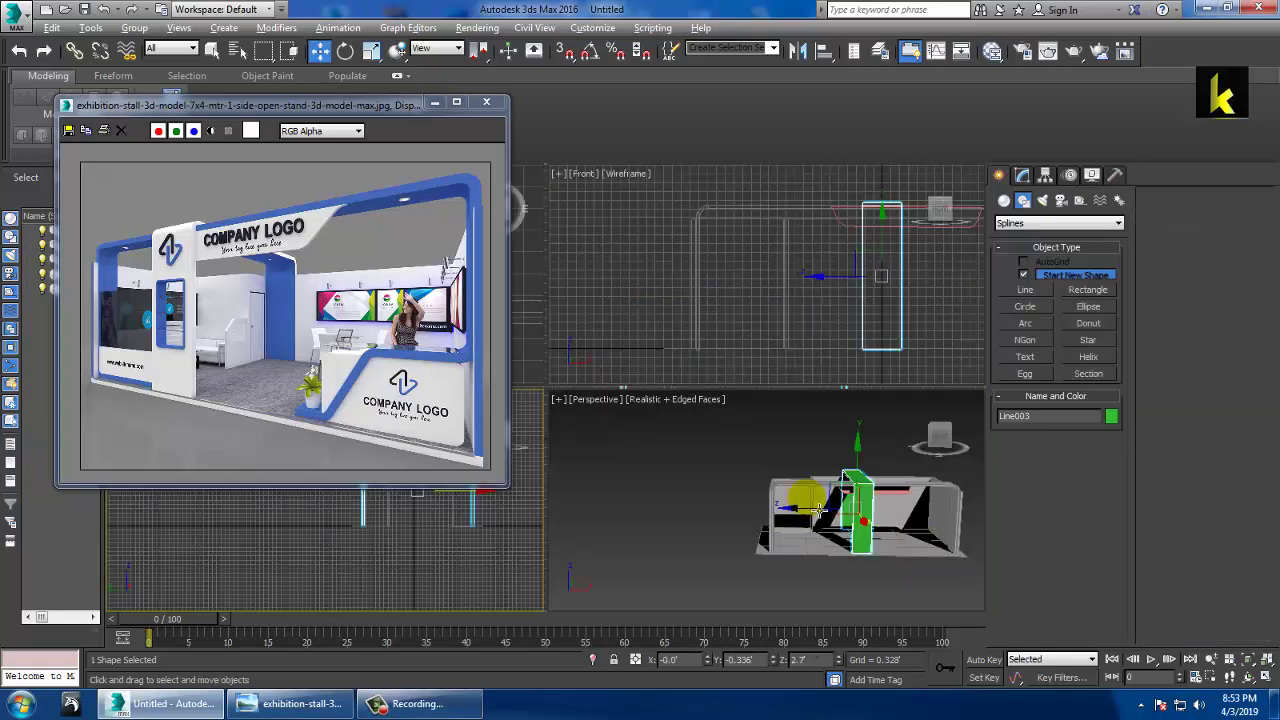
pyautogui.middleClick(880, 543)
pyautogui.press('z')
pyautogui.hotkey('alt', 'w')
pyautogui.keyDown('alt'); pyautogui.moveTo(880, 543); pyautogui.dragTo(817, 423, button='middle'); pyautogui.keyUp('alt')
pyautogui.press('1')
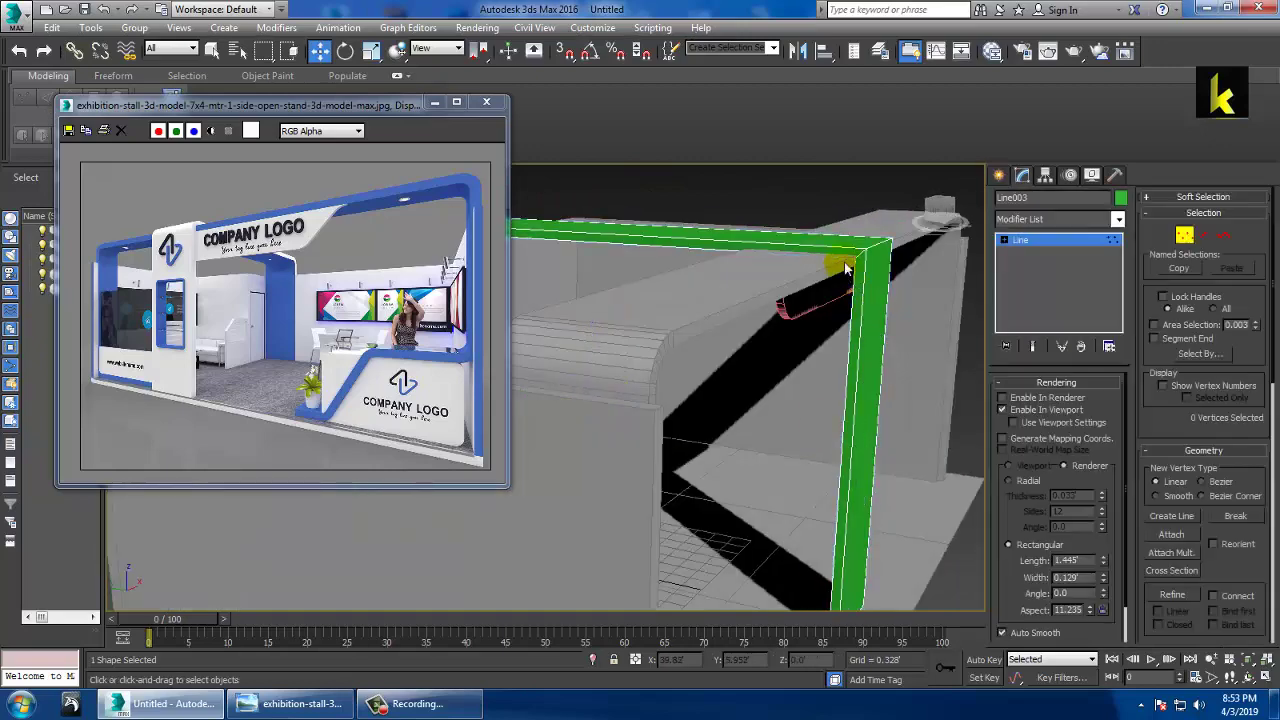
pyautogui.click(1003, 240)
pyautogui.press('1')
pyautogui.keyDown('alt'); pyautogui.moveTo(940, 289); pyautogui.dragTo(930, 355, button='middle'); pyautogui.keyUp('alt')
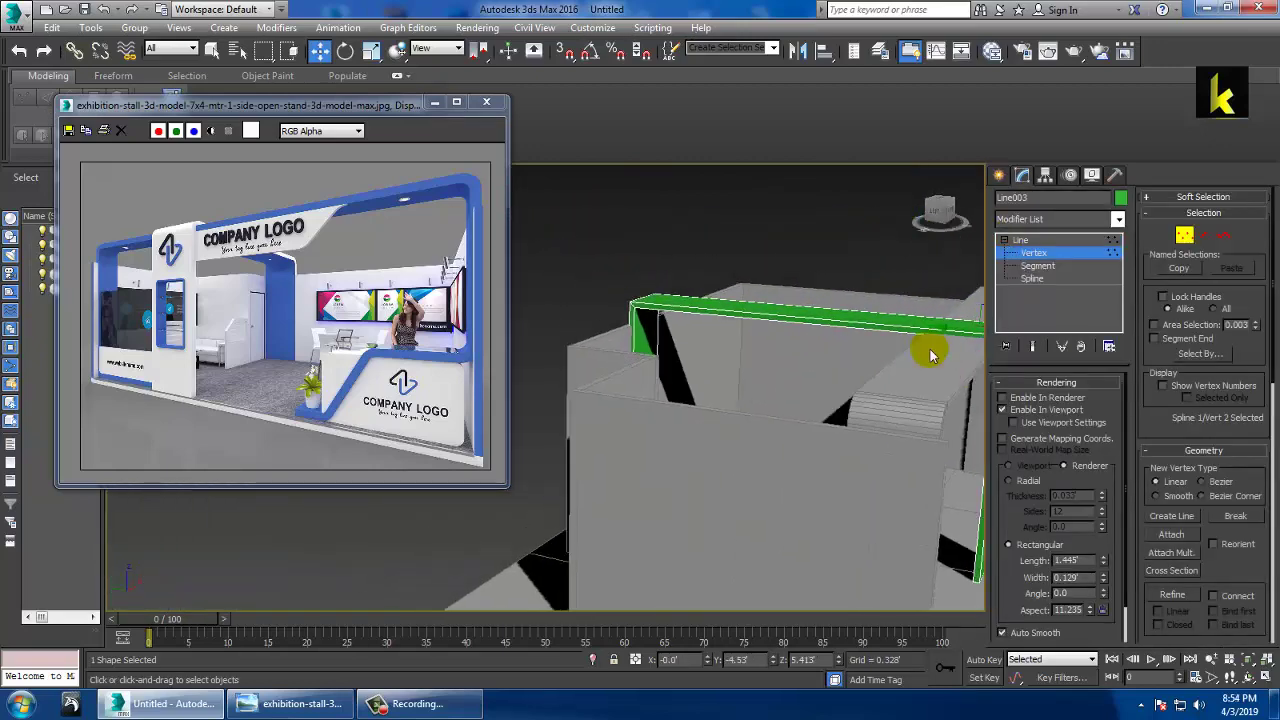
pyautogui.moveTo(1015, 602); pyautogui.dragTo(1018, 569)
pyautogui.moveTo(1229, 592); pyautogui.dragTo(1240, 294)
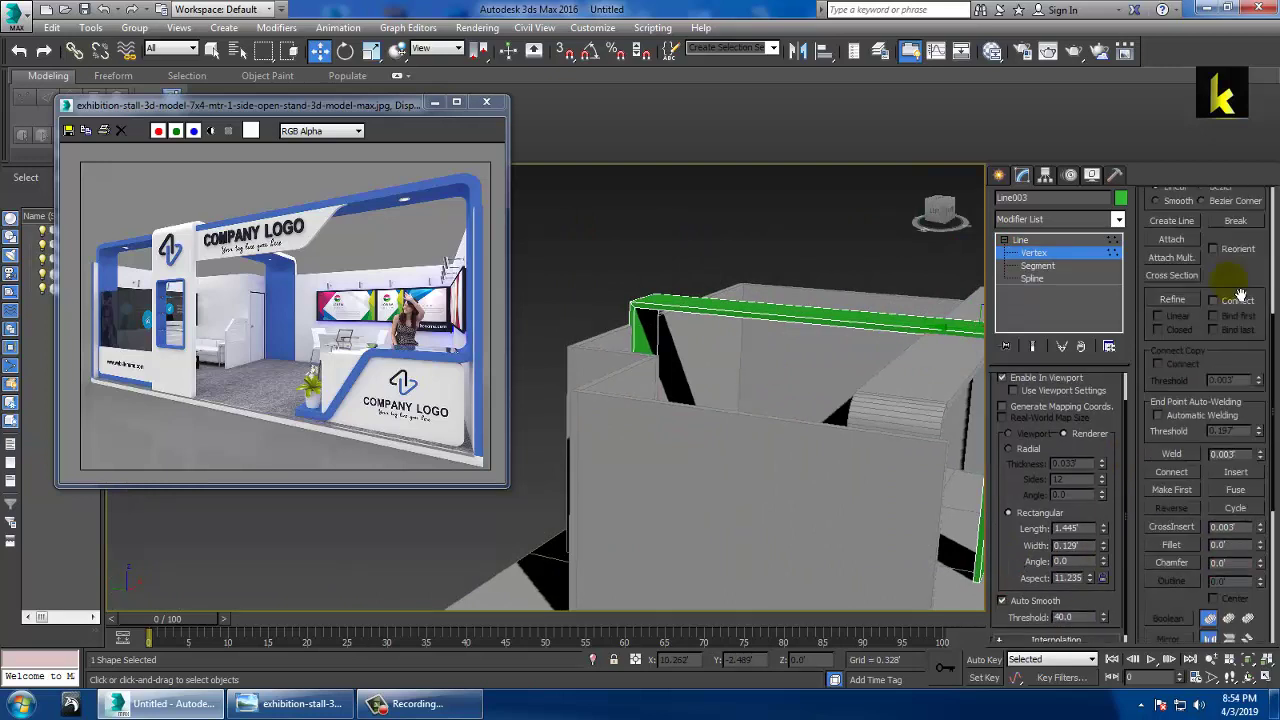
pyautogui.click(1172, 545)
pyautogui.moveTo(645, 318); pyautogui.dragTo(646, 312)
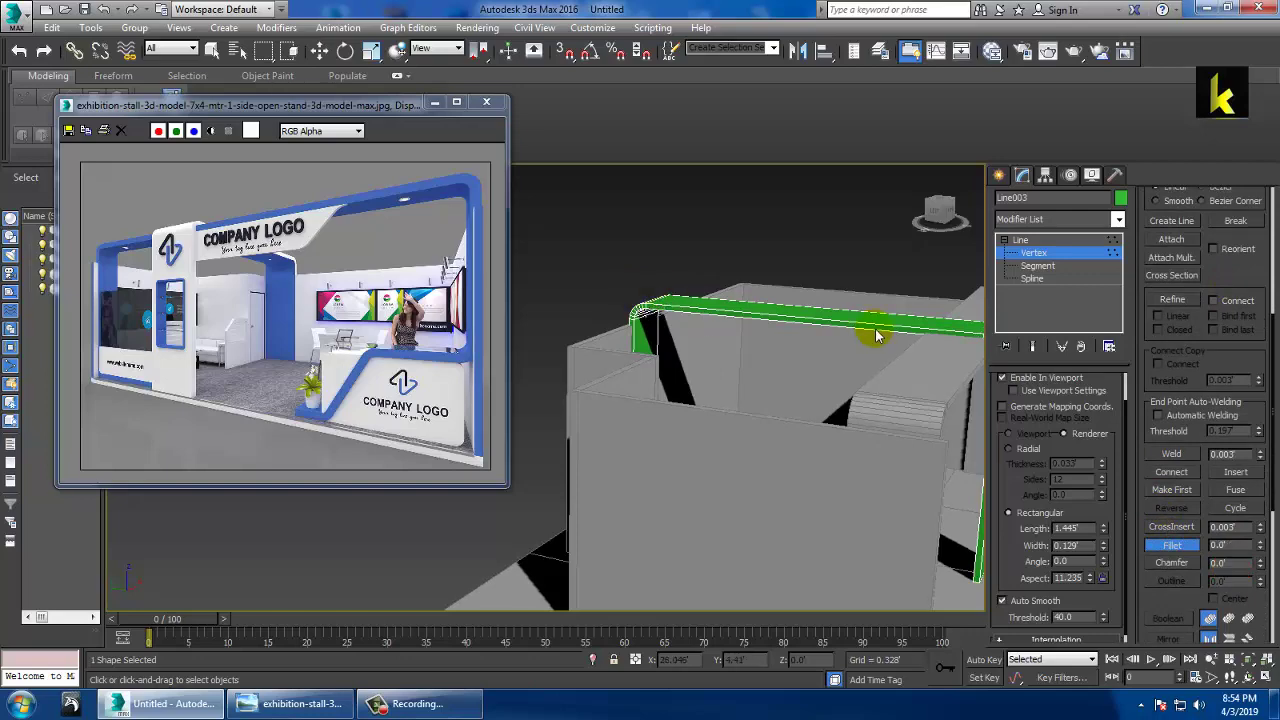
# Leave the arch's vertex level and widen the arch by setting its rectangular rendering length to about 1.719'.
pyautogui.keyDown('alt'); pyautogui.moveTo(876, 336); pyautogui.dragTo(1055, 256, button='middle'); pyautogui.keyUp('alt')
pyautogui.scroll(1, 785, 350)
pyautogui.press('1')
pyautogui.scroll(-3, 830, 358)
pyautogui.click(1015, 253)
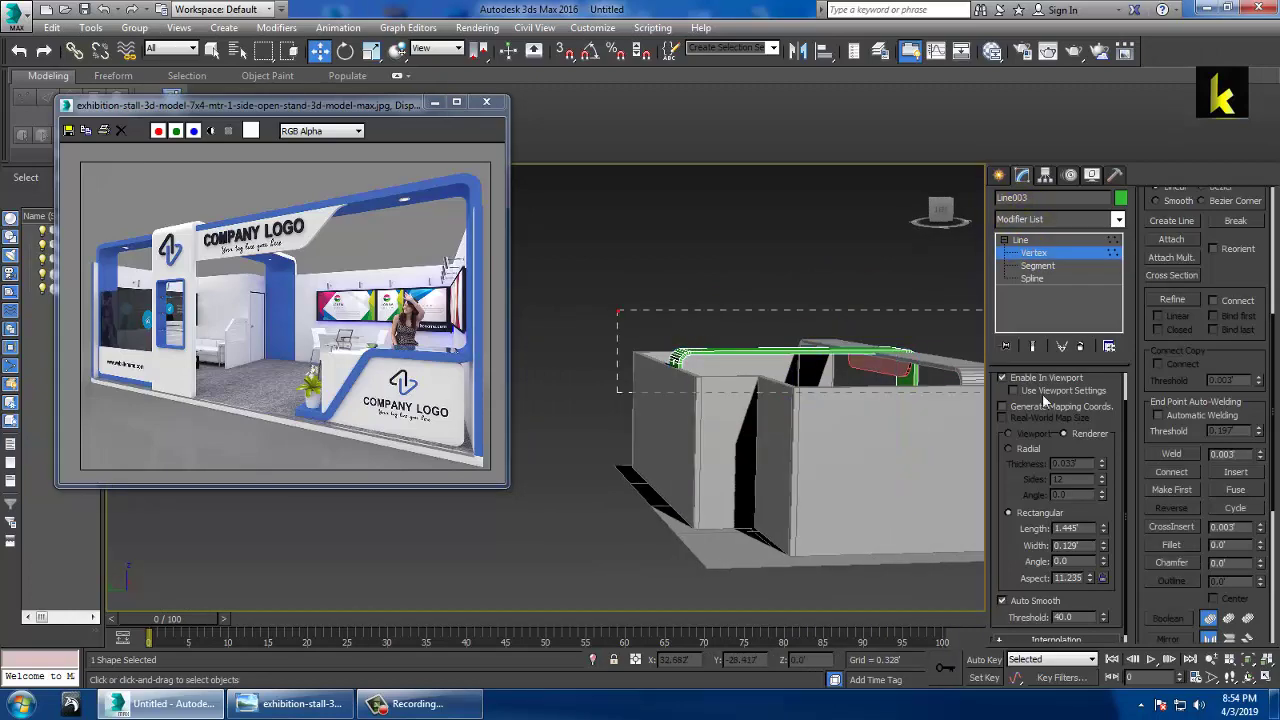
pyautogui.moveTo(820, 376)
pyautogui.keyDown('alt'); pyautogui.mouseDown(button='middle')
pyautogui.moveTo(870, 420)
pyautogui.moveTo(820, 376)
pyautogui.mouseUp(button='middle'); pyautogui.keyUp('alt')
pyautogui.scroll(2, 806, 369)
pyautogui.moveTo(915, 385); pyautogui.dragTo(650, 375, button='middle')
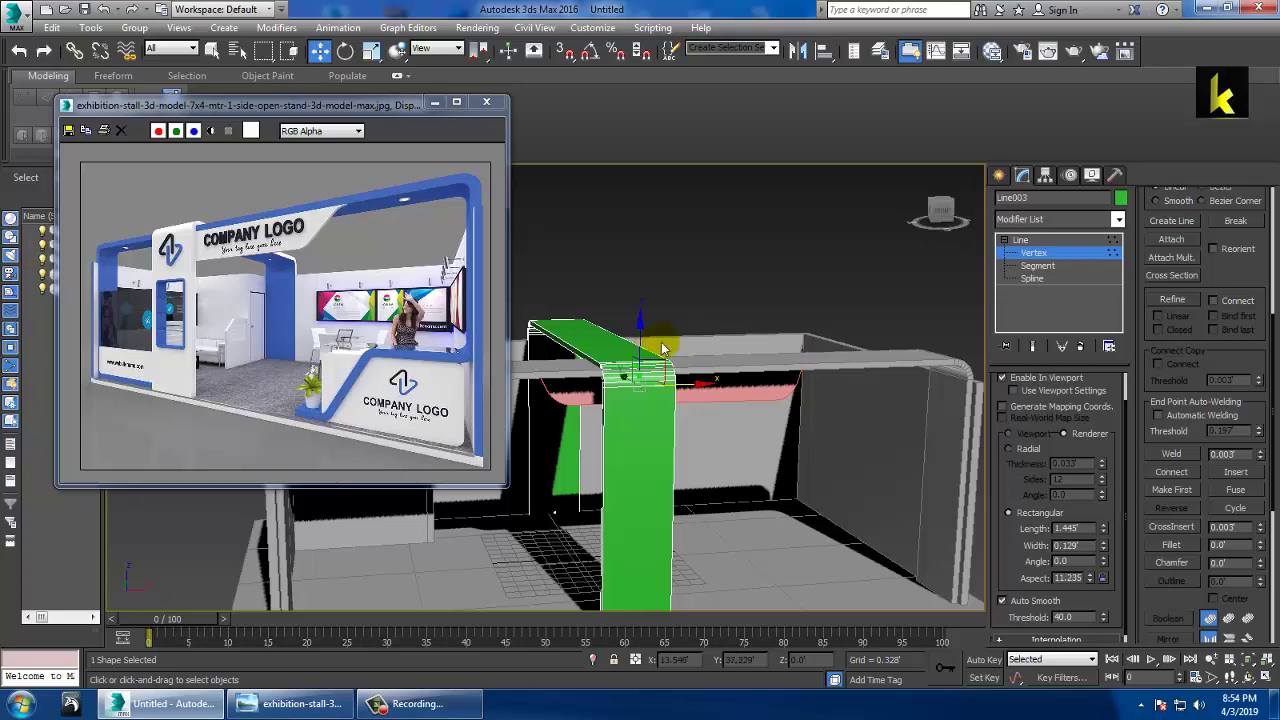
pyautogui.keyDown('alt'); pyautogui.moveTo(663, 347); pyautogui.dragTo(600, 365, button='middle'); pyautogui.keyUp('alt')
pyautogui.click(1040, 240)
pyautogui.moveTo(780, 357); pyautogui.dragTo(811, 296, button='middle')
pyautogui.moveTo(1105, 537); pyautogui.dragTo(1110, 525)
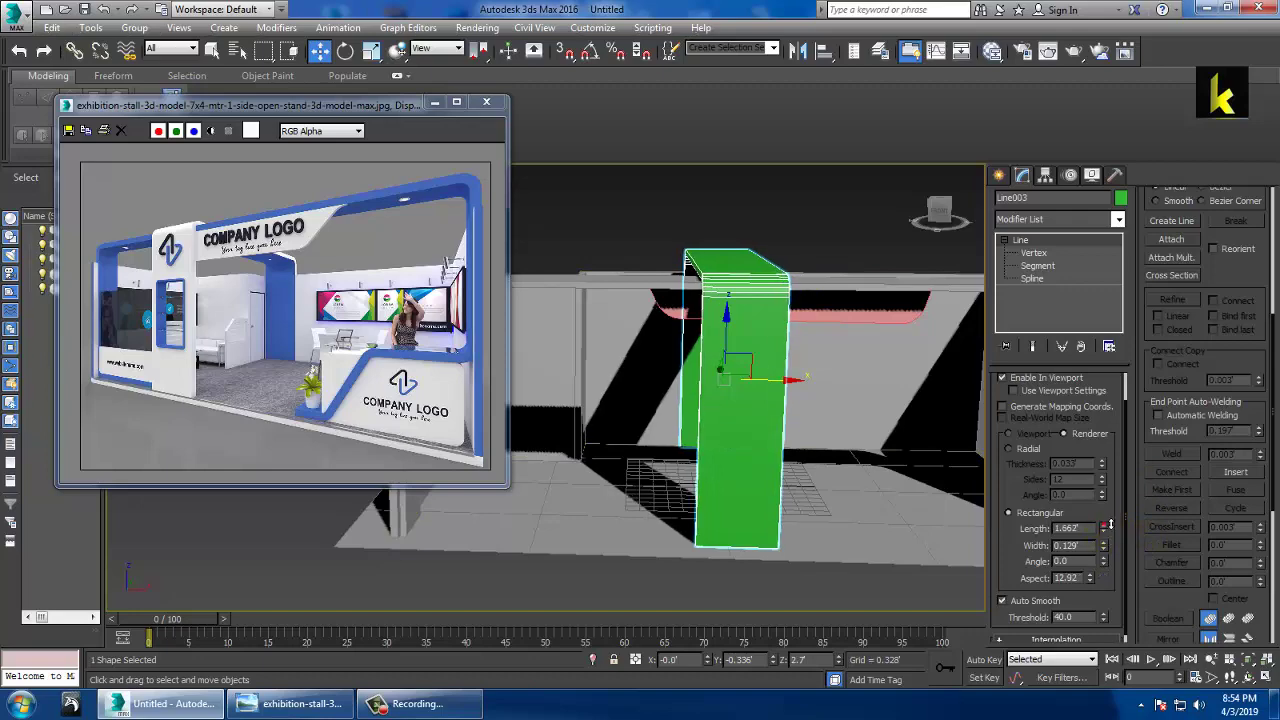
# In the Front view, add a vertical Swift Loop edge near each side of the converted arch.
pyautogui.keyDown('alt'); pyautogui.moveTo(745, 395); pyautogui.dragTo(800, 375, button='middle'); pyautogui.keyUp('alt')
pyautogui.press('1')
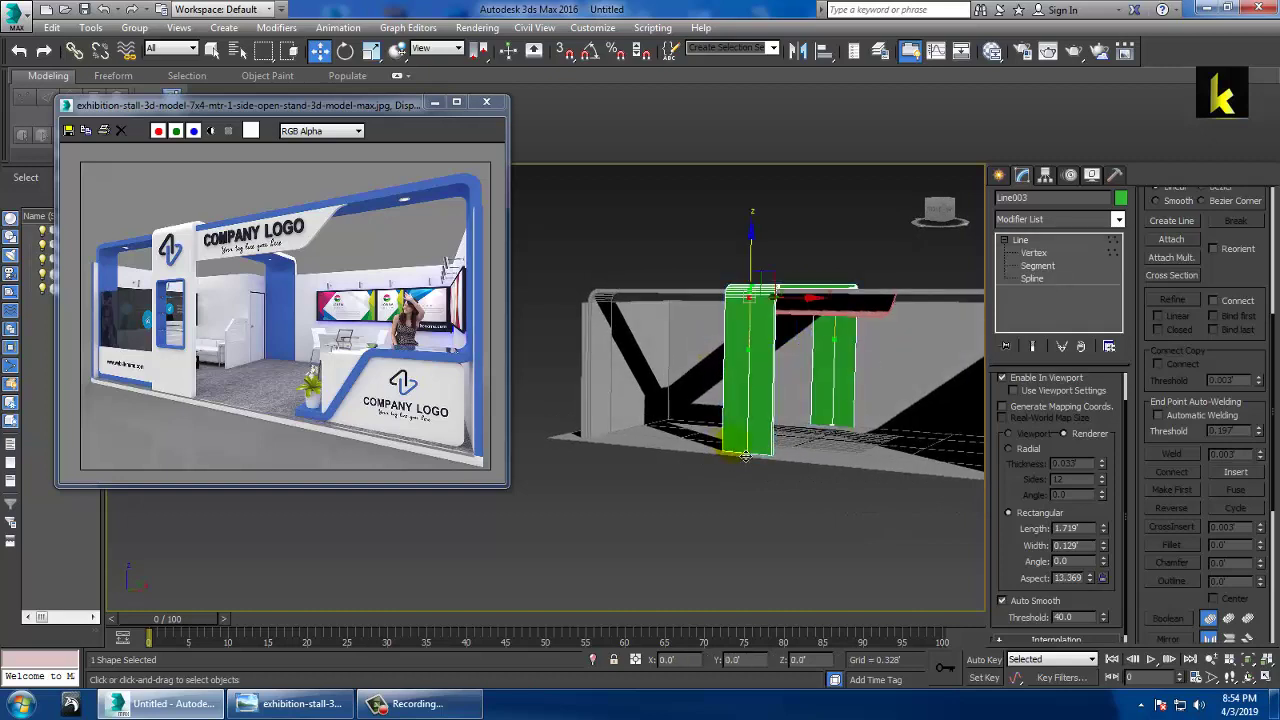
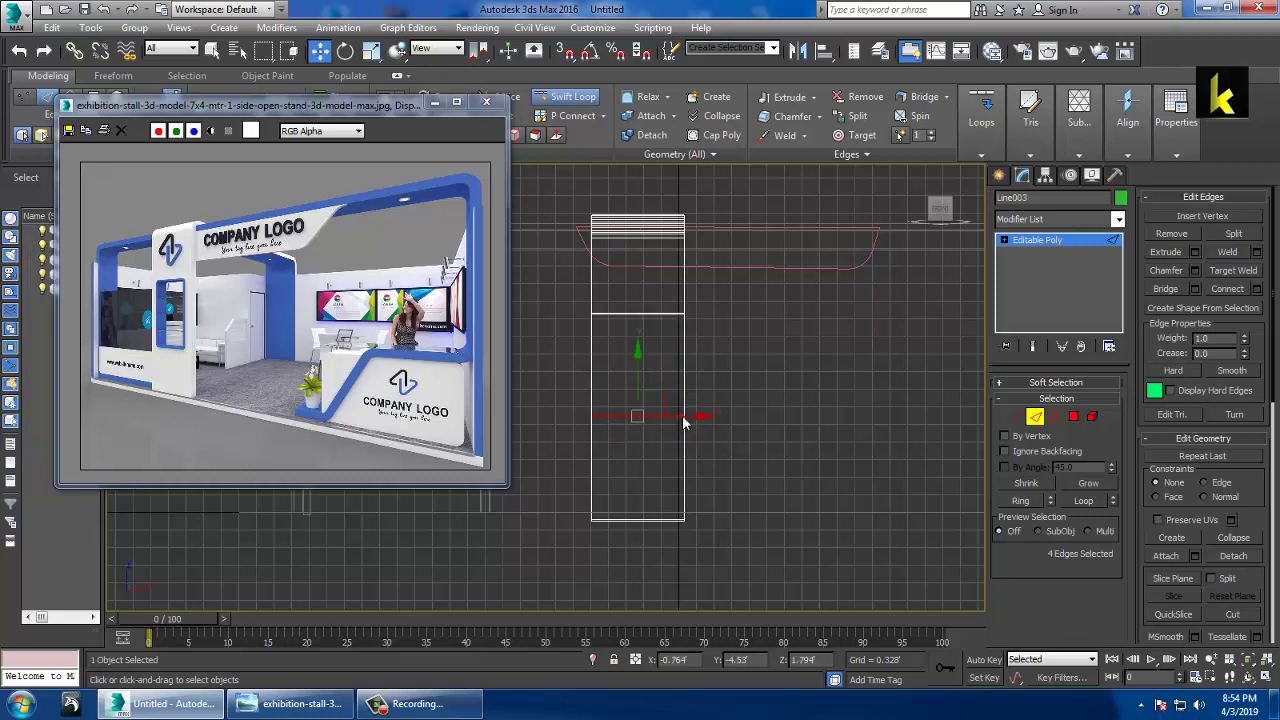
pyautogui.click(570, 97)
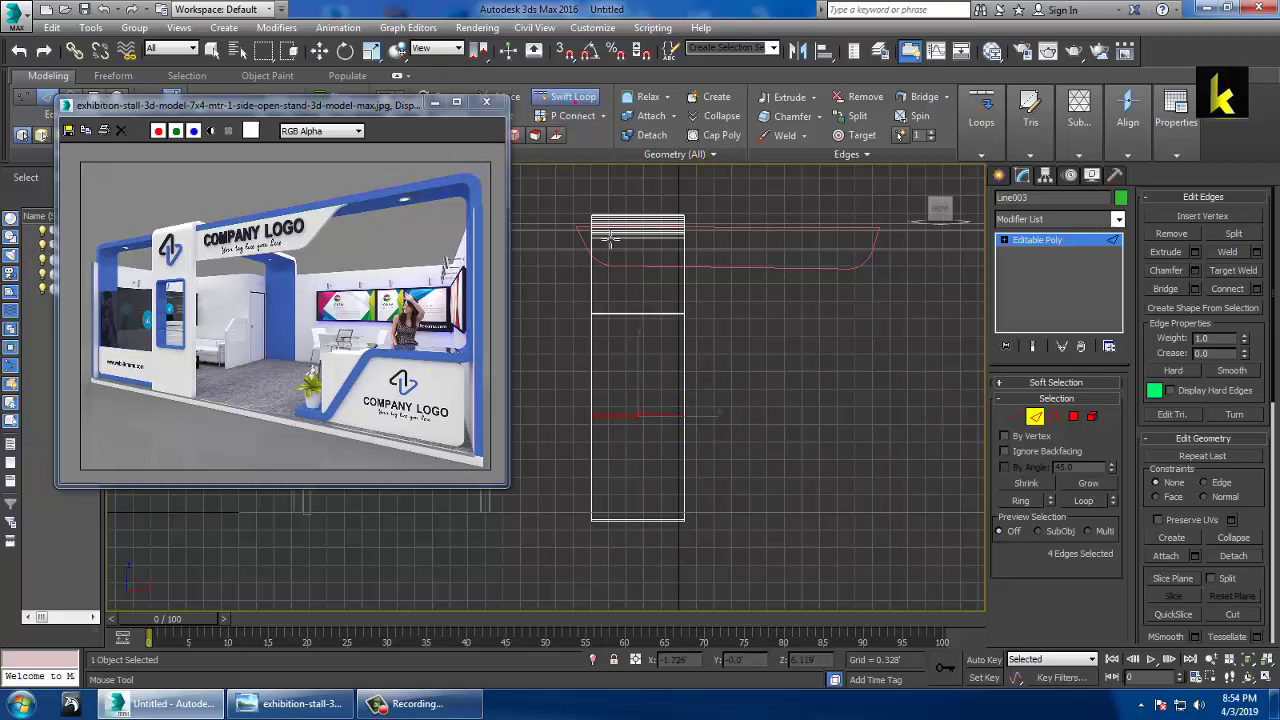
pyautogui.click(607, 313)
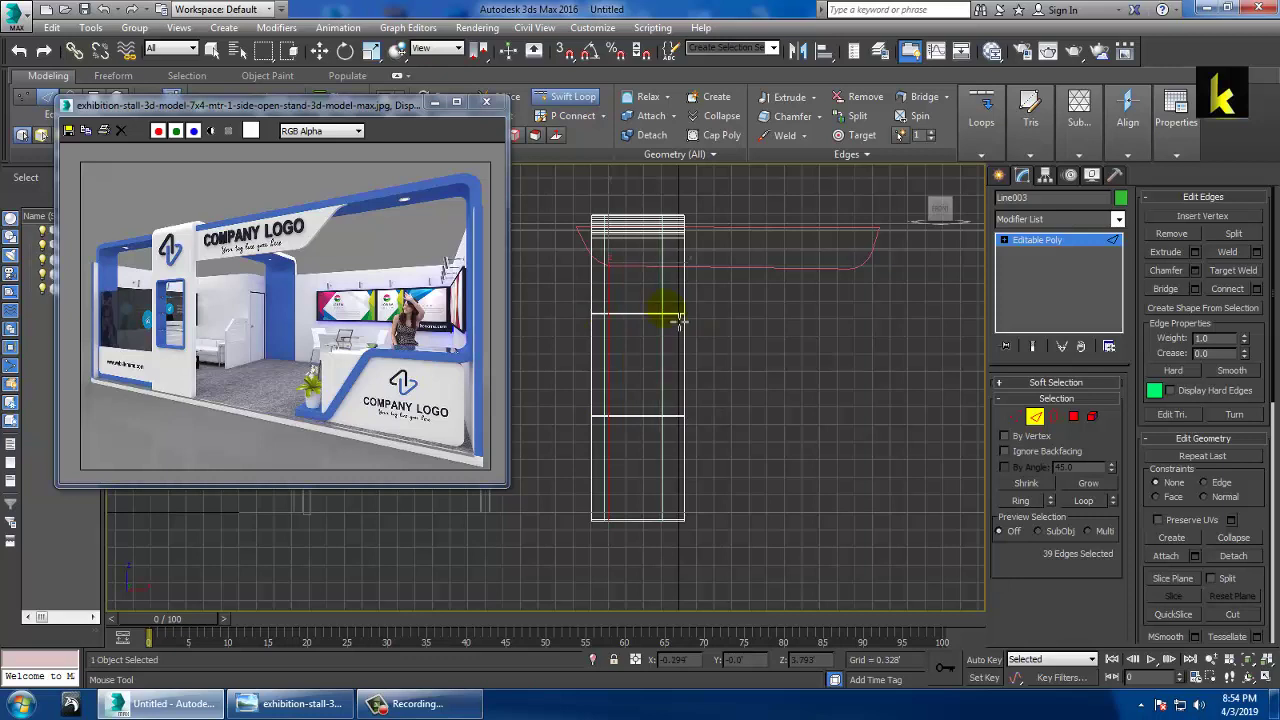
pyautogui.press('w')
pyautogui.click(540, 96)
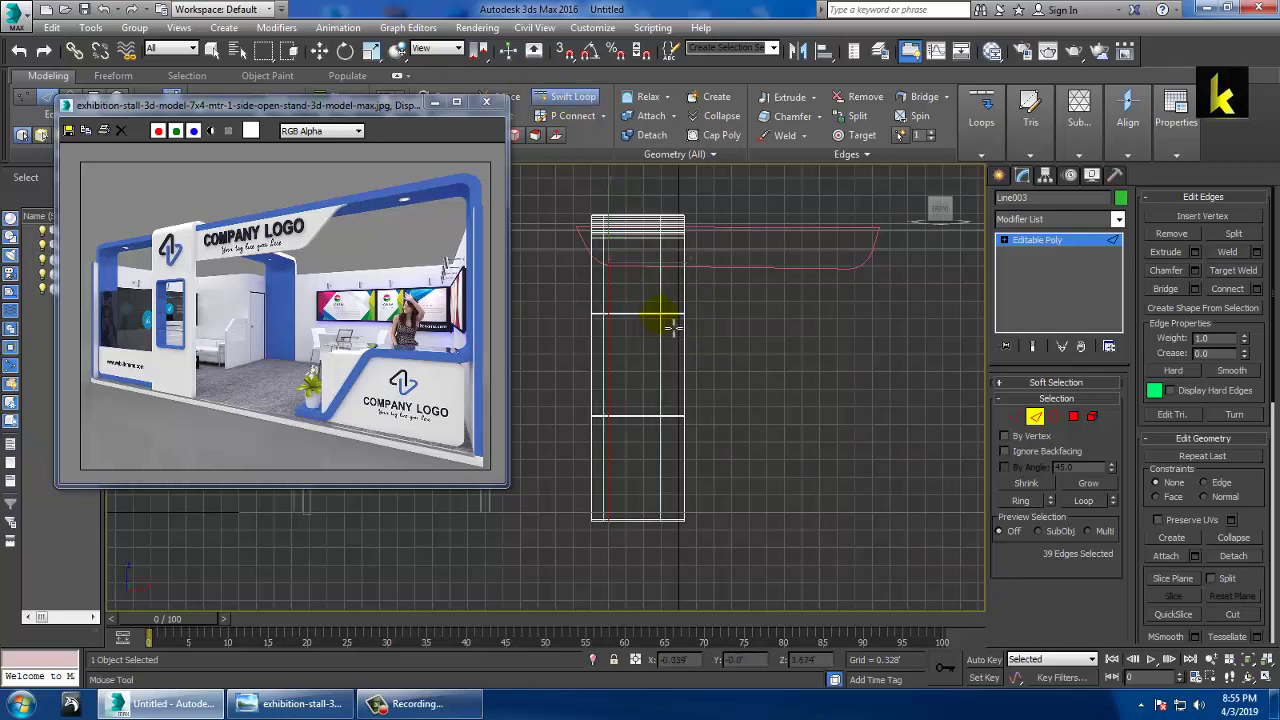
pyautogui.click(661, 316)
pyautogui.press('w')
# In the Perspective view, select the tall polygon between the two vertical loops on the arch's front leg.
pyautogui.hotkey('alt', 'w')
pyautogui.rightClick(823, 457)
pyautogui.hotkey('alt', 'w')
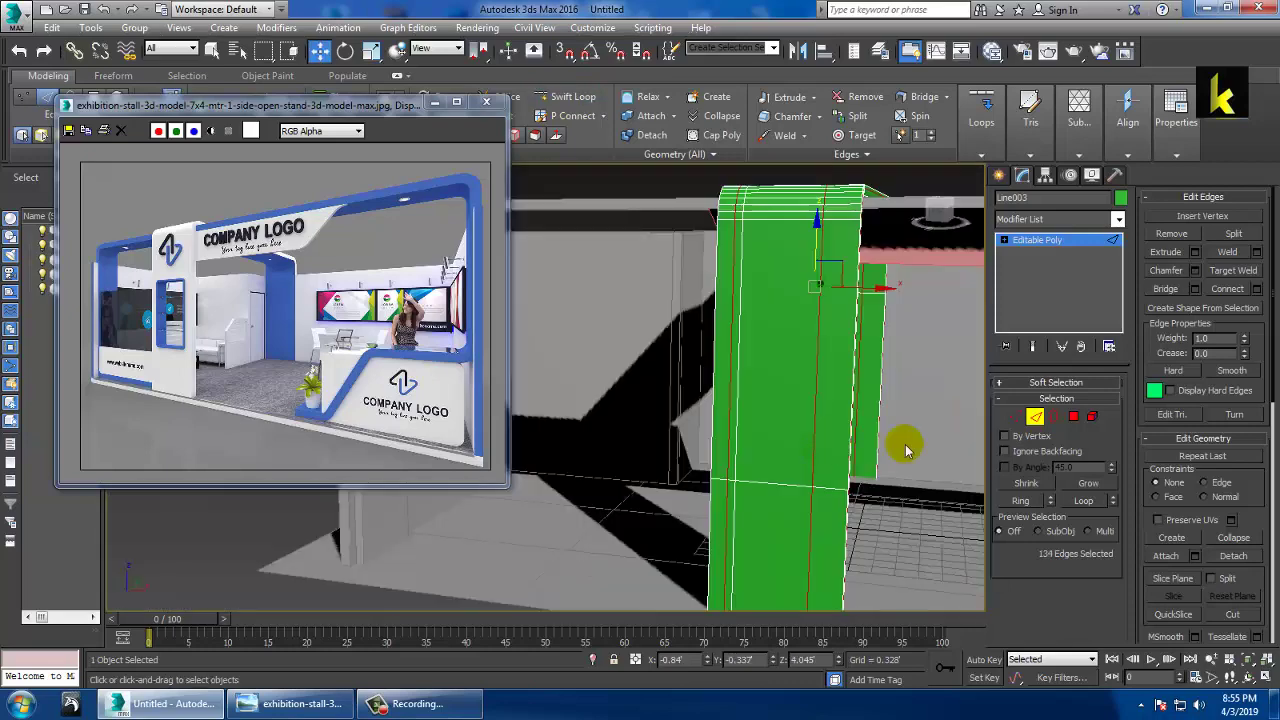
pyautogui.click(1075, 418)
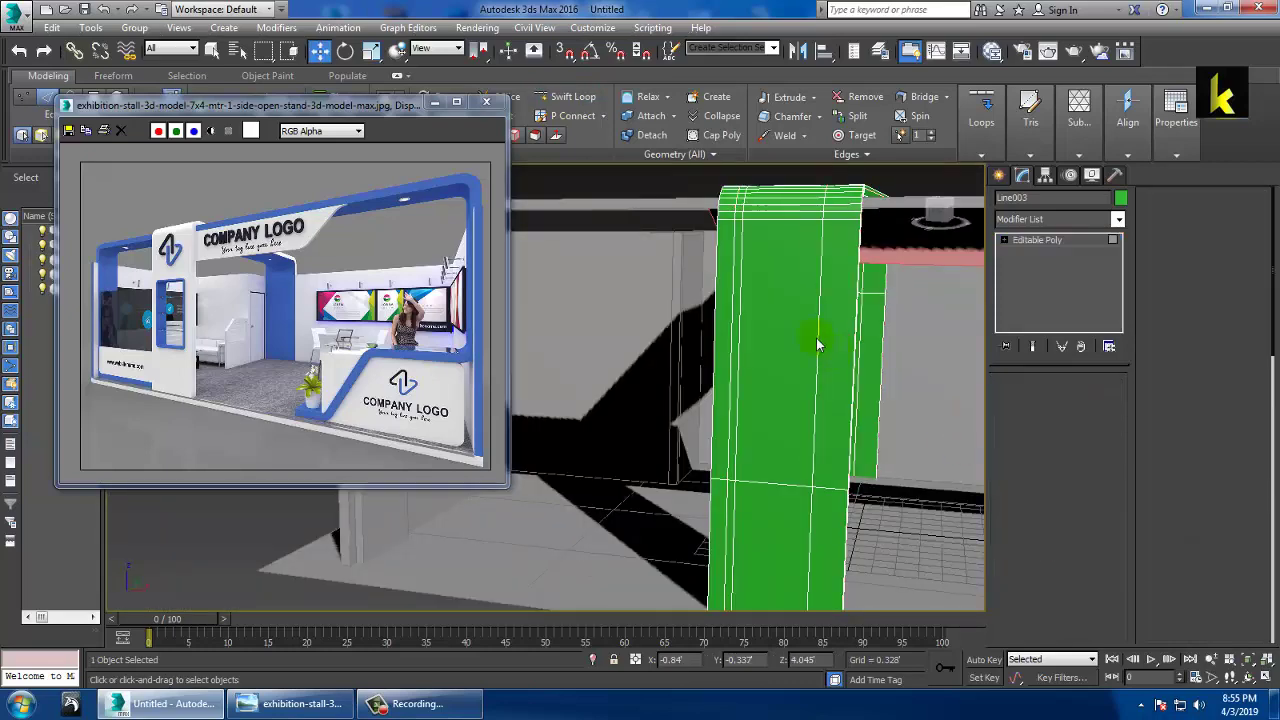
pyautogui.click(788, 443)
pyautogui.keyDown('alt'); pyautogui.moveTo(788, 443); pyautogui.dragTo(720, 395, button='middle'); pyautogui.keyUp('alt')
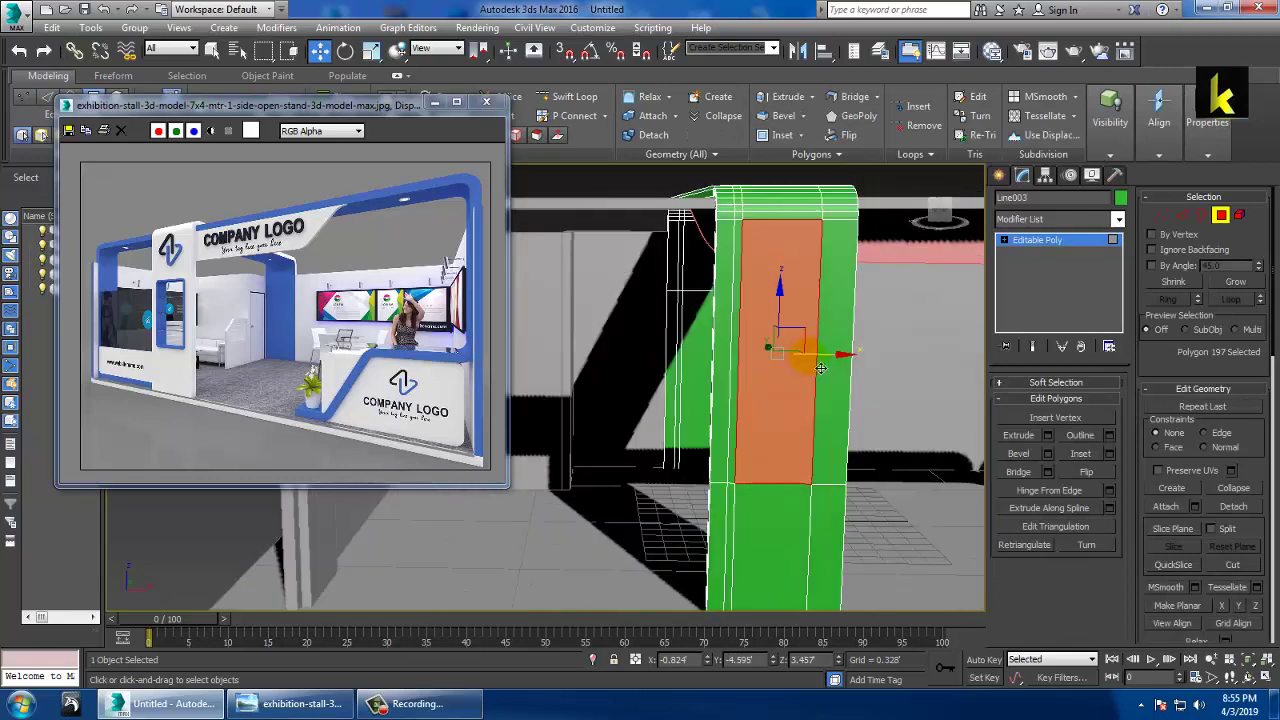
pyautogui.click(572, 96)
pyautogui.hotkey('alt', 'w')
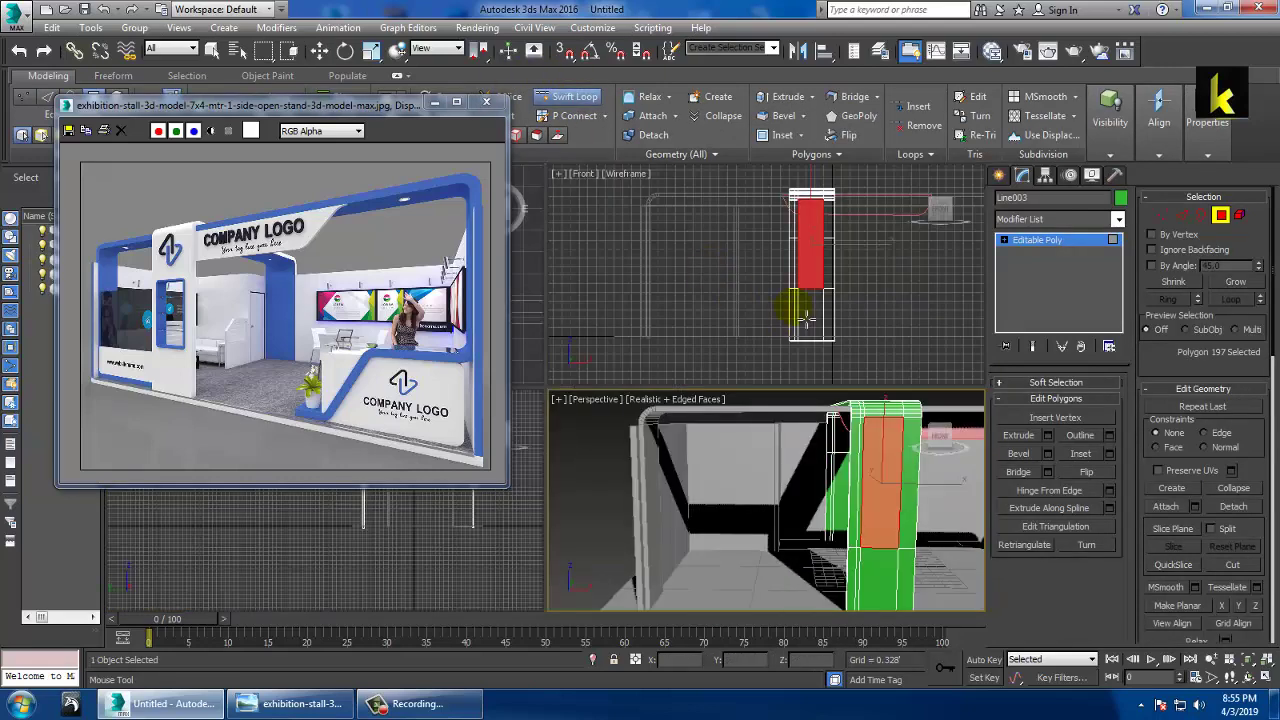
pyautogui.moveTo(805, 304); pyautogui.dragTo(759, 304, button='middle')
pyautogui.scroll(4, 755, 298)
pyautogui.moveTo(857, 274); pyautogui.dragTo(874, 343, button='middle')
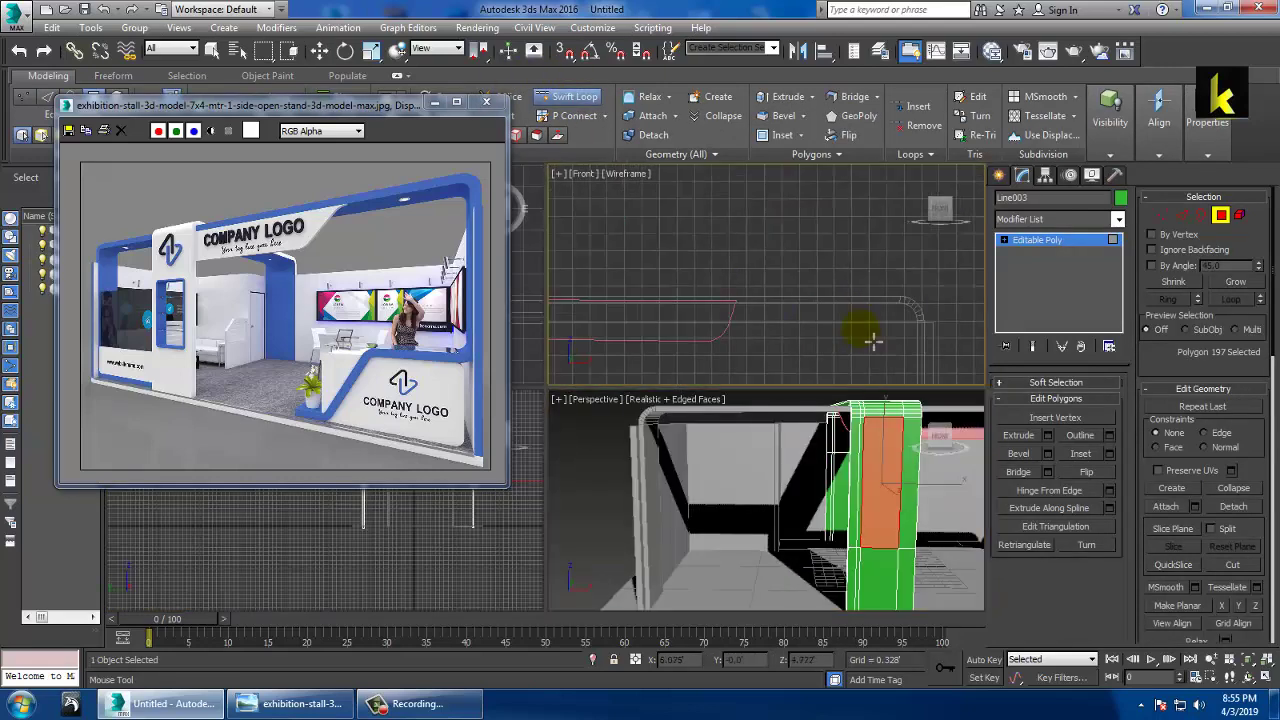
pyautogui.moveTo(770, 294); pyautogui.dragTo(914, 234, button='middle')
pyautogui.rightClick(914, 234)
pyautogui.moveTo(746, 316); pyautogui.dragTo(847, 238, button='middle')
pyautogui.click(846, 237)
pyautogui.scroll(2, 816, 326)
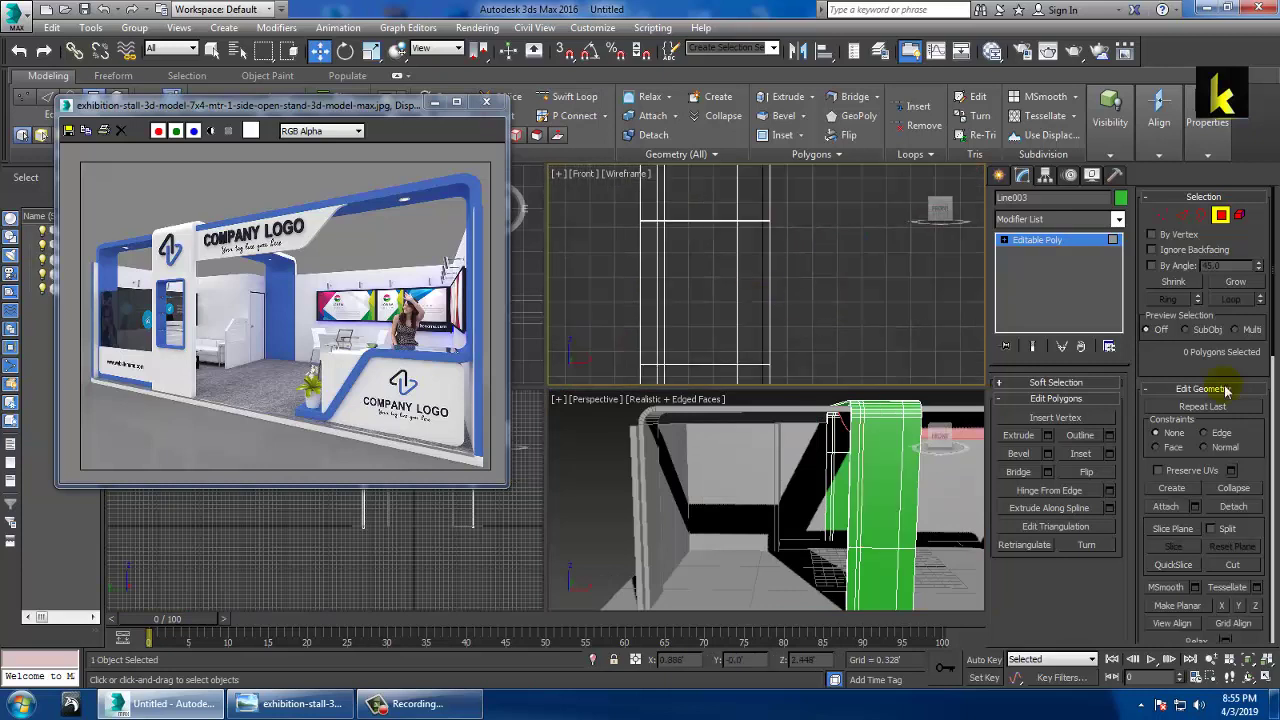
pyautogui.click(575, 96)
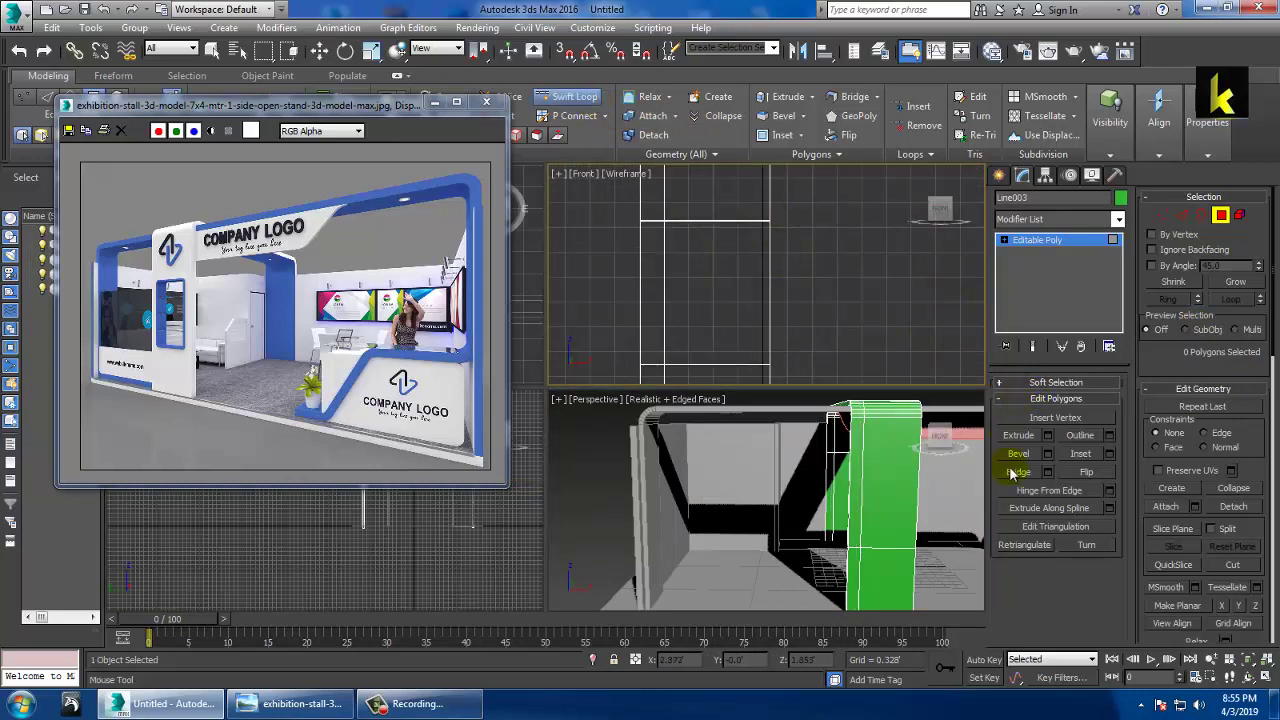
# Select the vertical edges of both arch legs and connect them with 2 segments.
pyautogui.click(1005, 246)
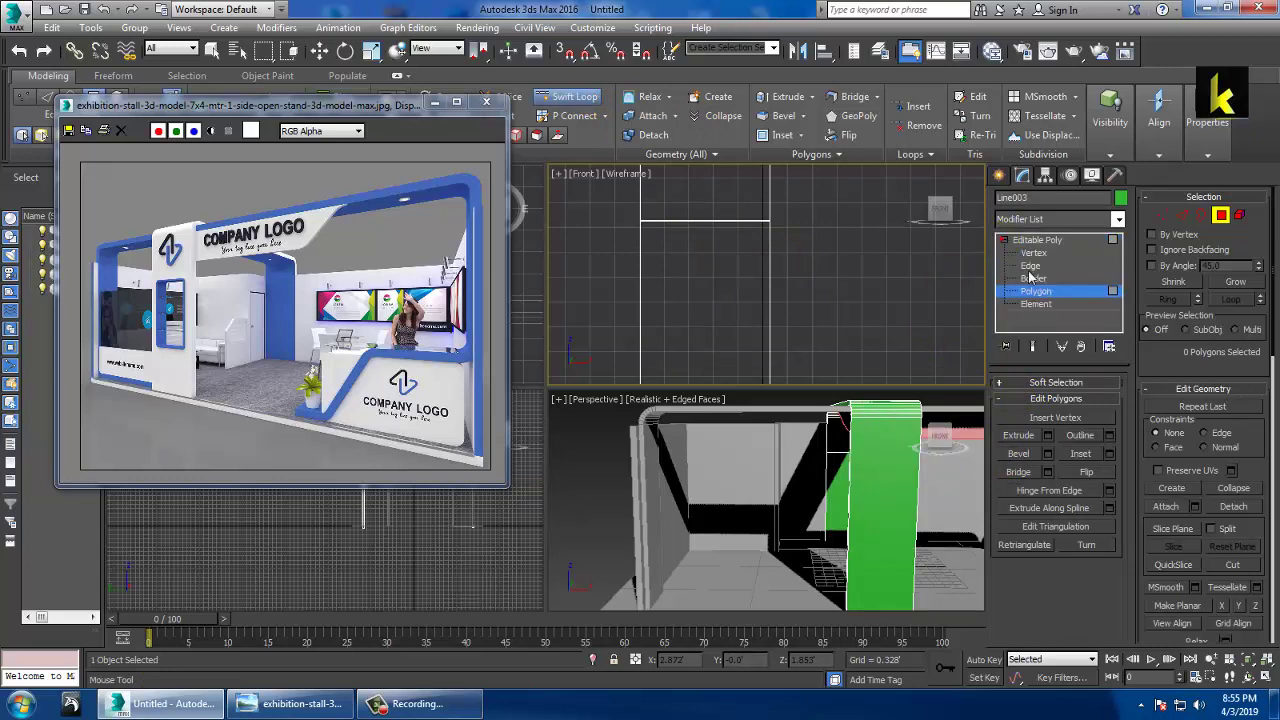
pyautogui.click(1030, 265)
pyautogui.click(757, 478)
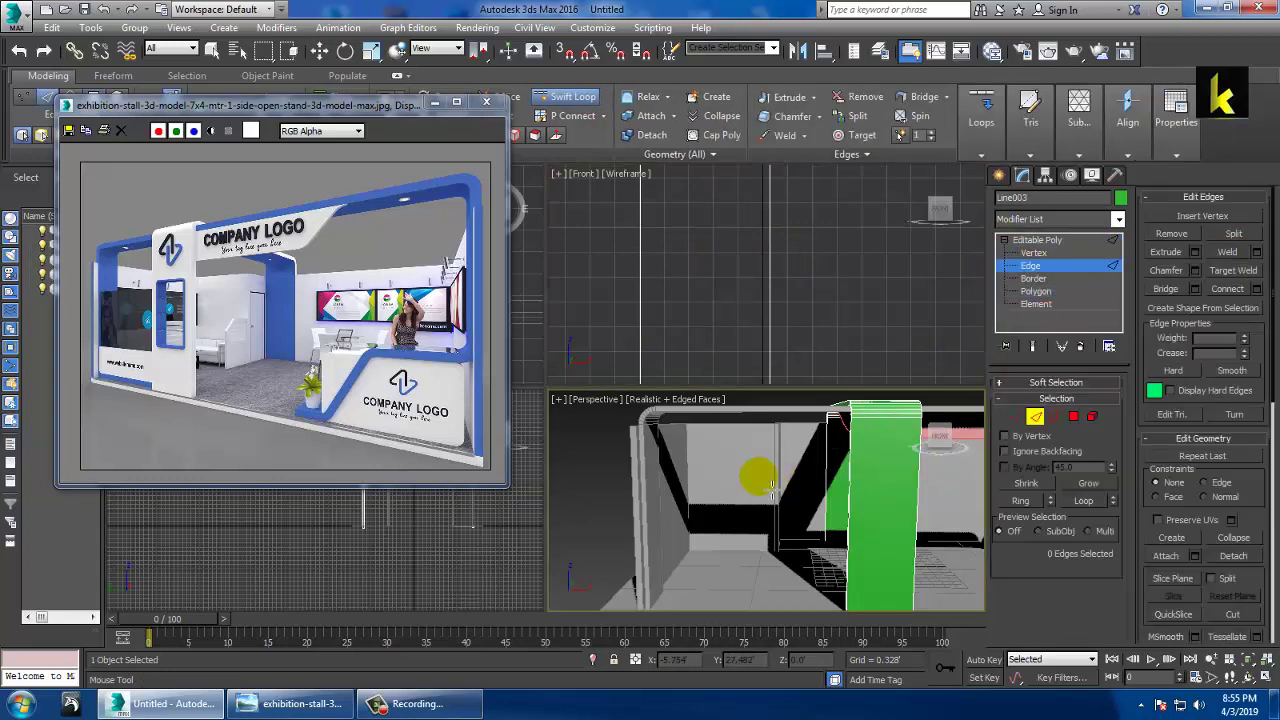
pyautogui.rightClick(967, 477)
pyautogui.moveTo(725, 478); pyautogui.dragTo(958, 511)
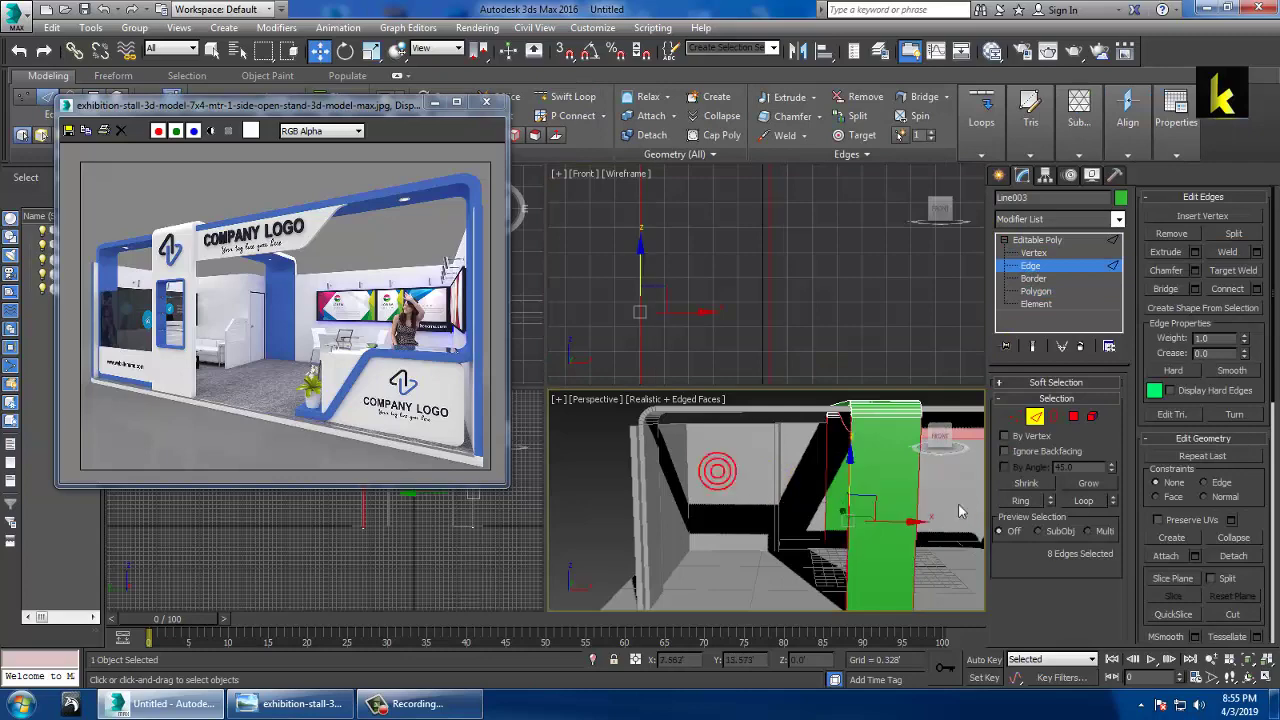
pyautogui.click(1256, 289)
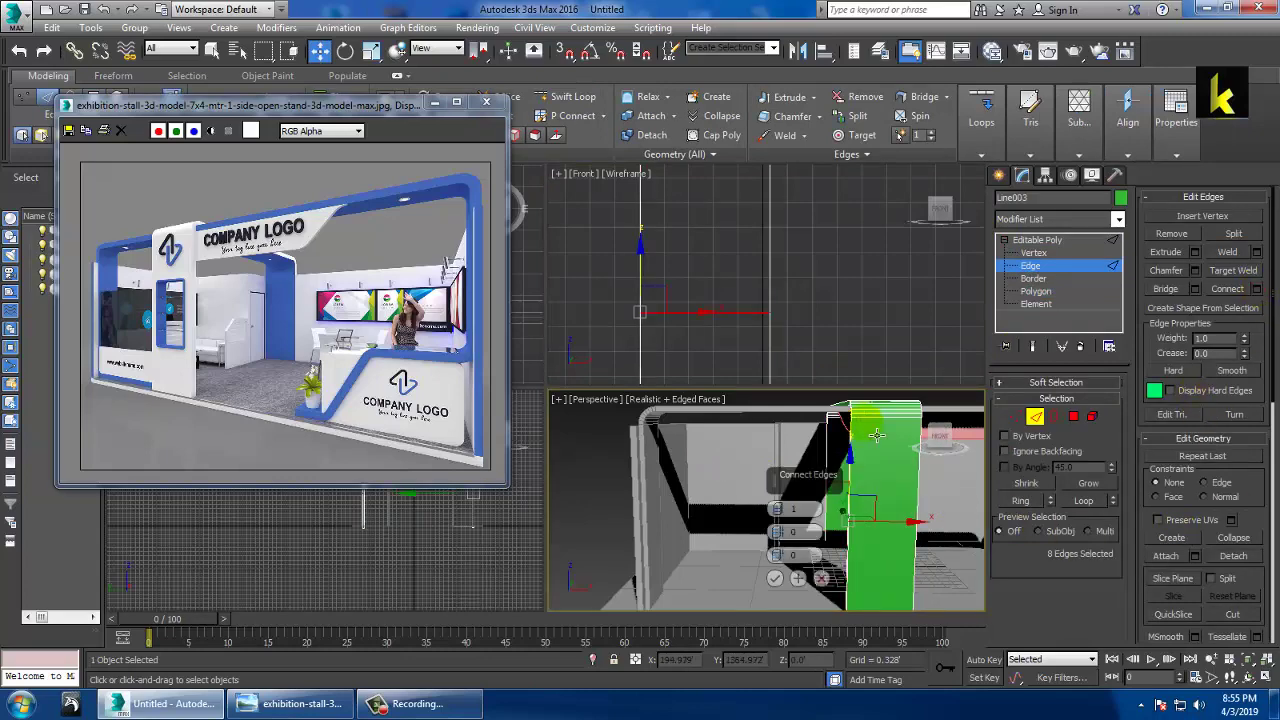
pyautogui.keyDown('alt'); pyautogui.moveTo(843, 505); pyautogui.dragTo(705, 482, button='middle'); pyautogui.keyUp('alt')
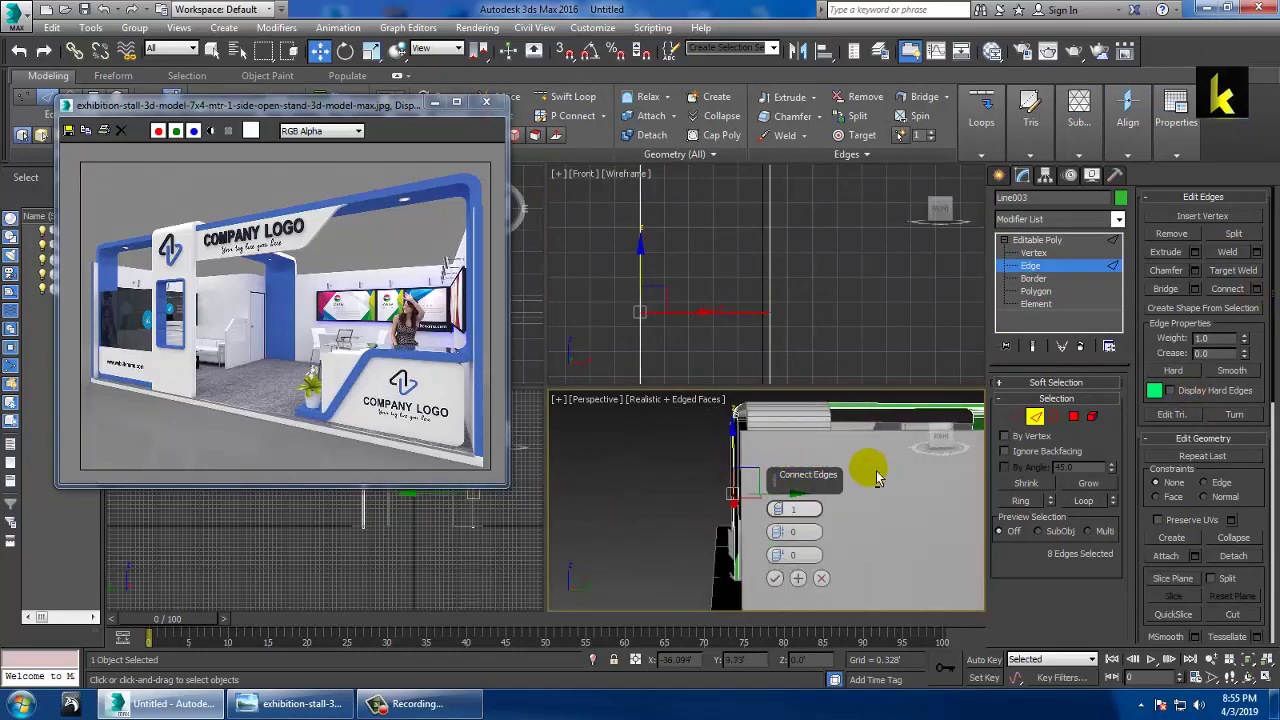
pyautogui.keyDown('alt'); pyautogui.moveTo(820, 426); pyautogui.dragTo(912, 434, button='middle'); pyautogui.keyUp('alt')
pyautogui.scroll(3, 854, 478)
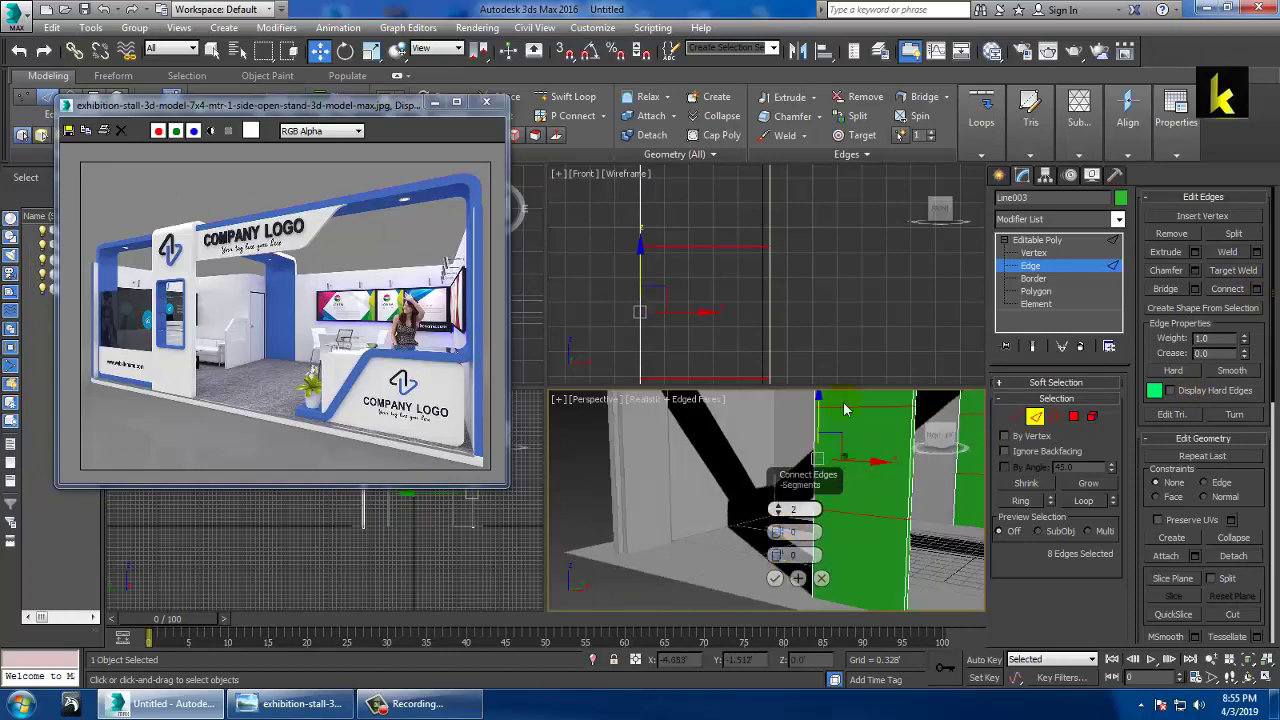
pyautogui.click(774, 579)
# In the Front view, move the two horizontal vertex rows of the arch legs down to set the window's height.
pyautogui.hotkey('alt', 'w')
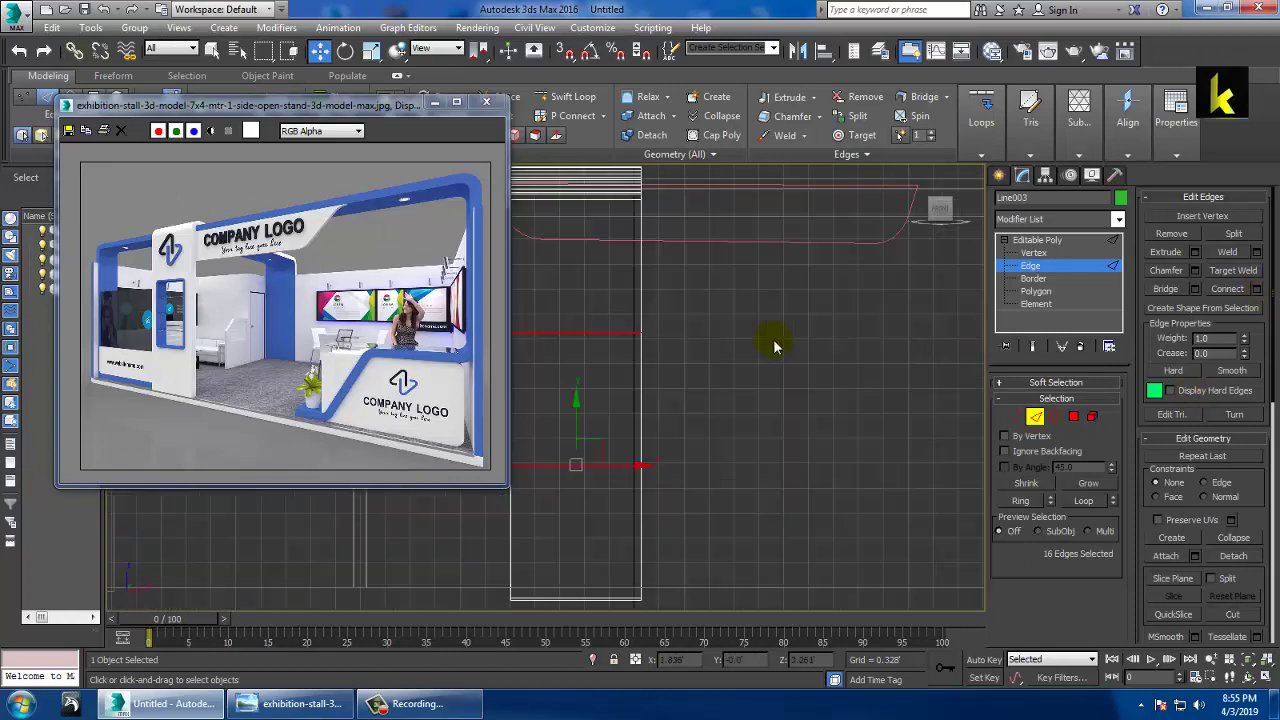
pyautogui.moveTo(717, 369); pyautogui.dragTo(717, 367)
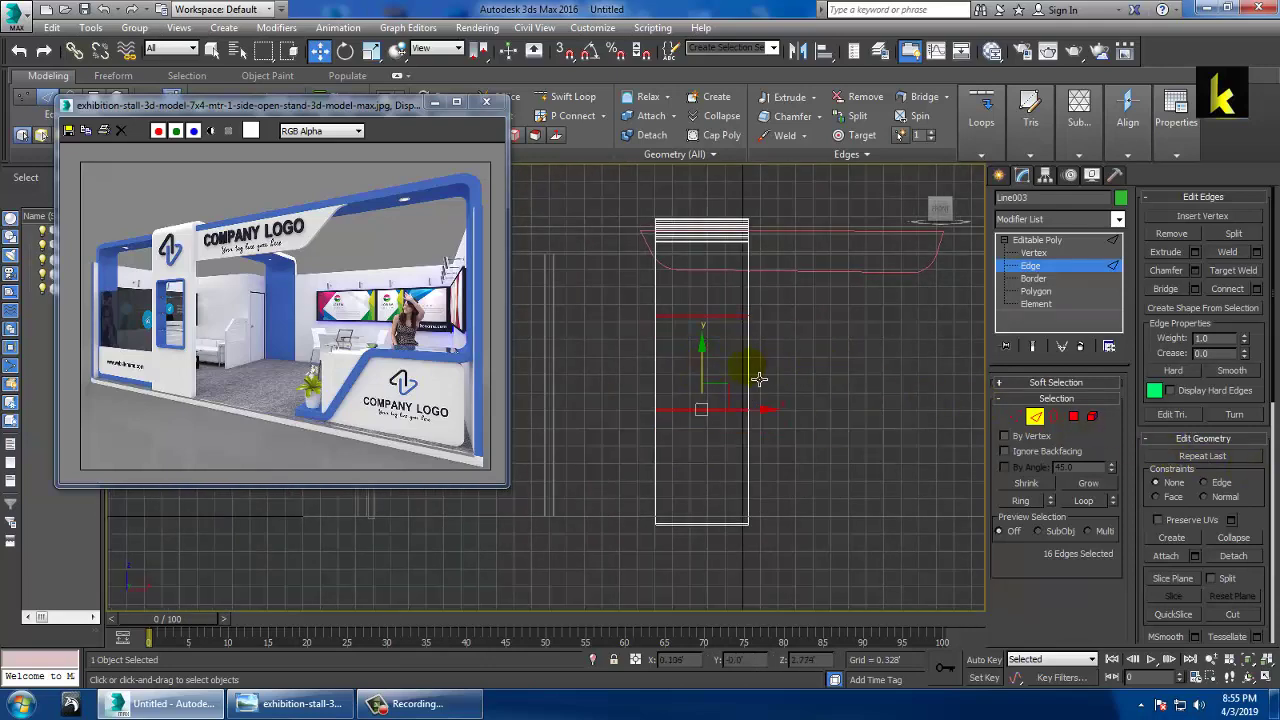
pyautogui.press('1')
pyautogui.moveTo(609, 300); pyautogui.dragTo(816, 338)
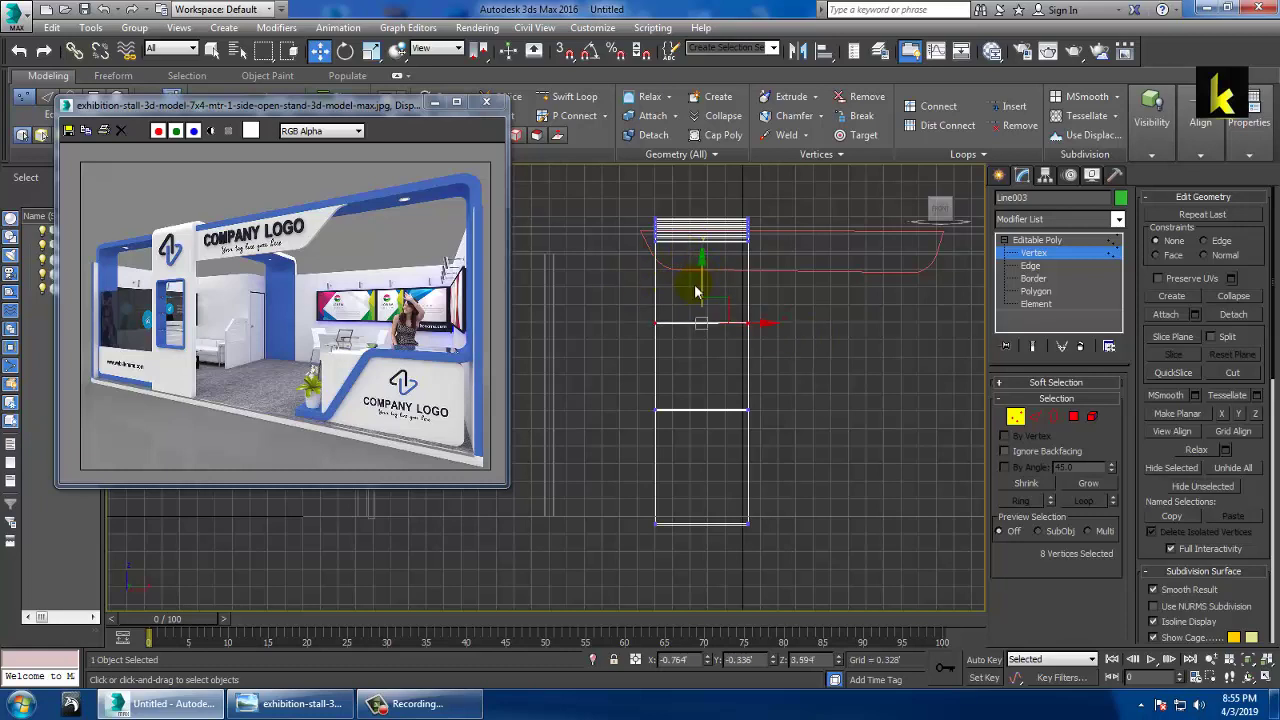
pyautogui.moveTo(708, 381); pyautogui.dragTo(722, 403)
# Add vertical edge loops near both sides of the arch with Swift Loop to frame the window's width.
pyautogui.click(568, 96)
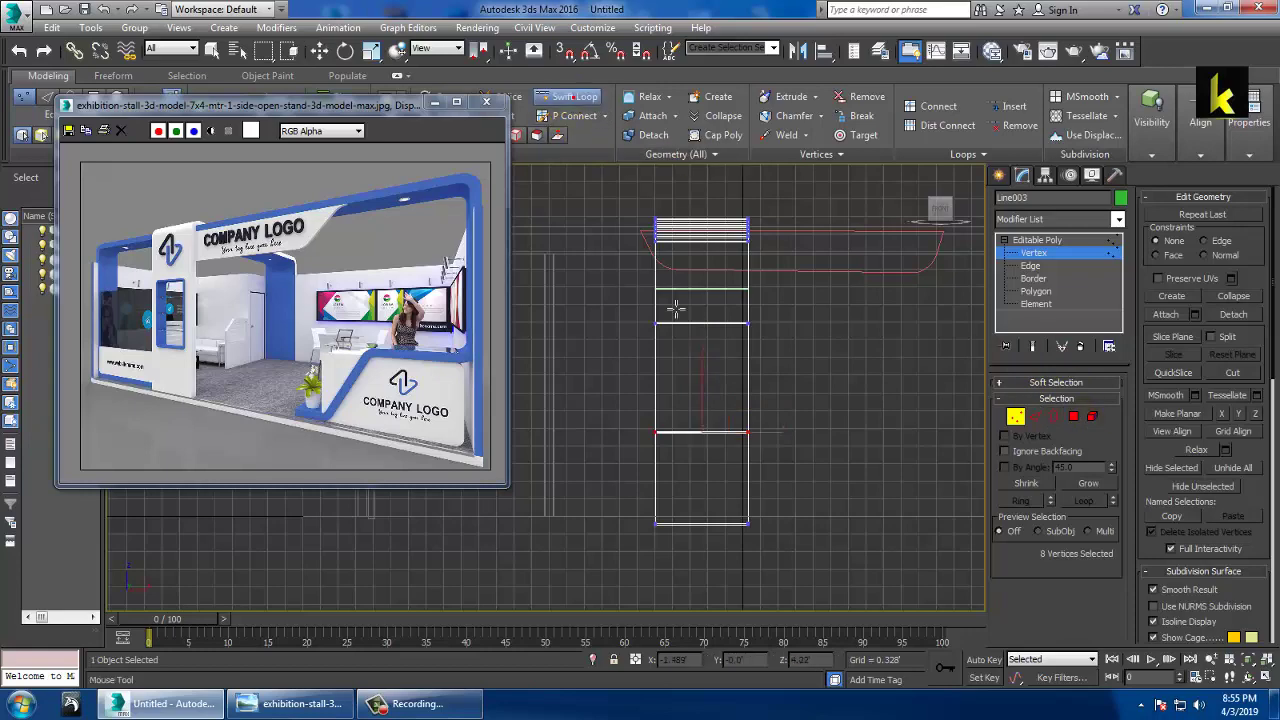
pyautogui.click(676, 325)
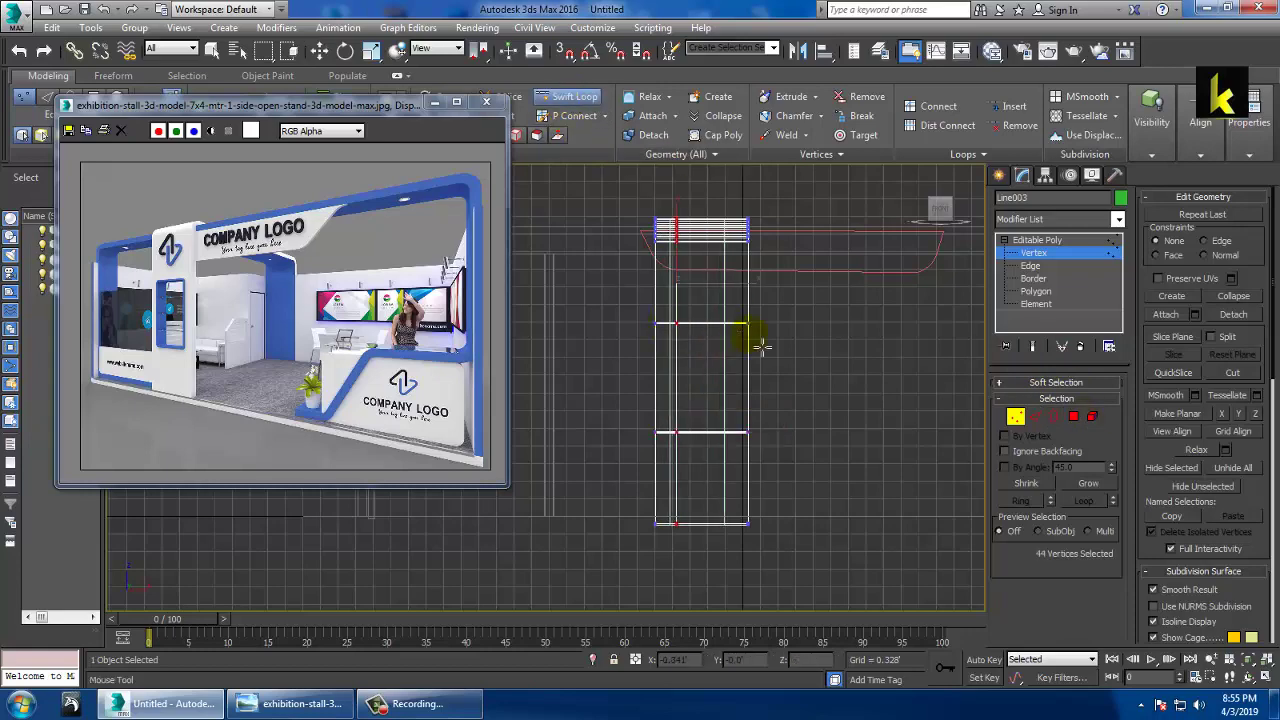
pyautogui.rightClick(797, 334)
pyautogui.hotkey('alt', 'w')
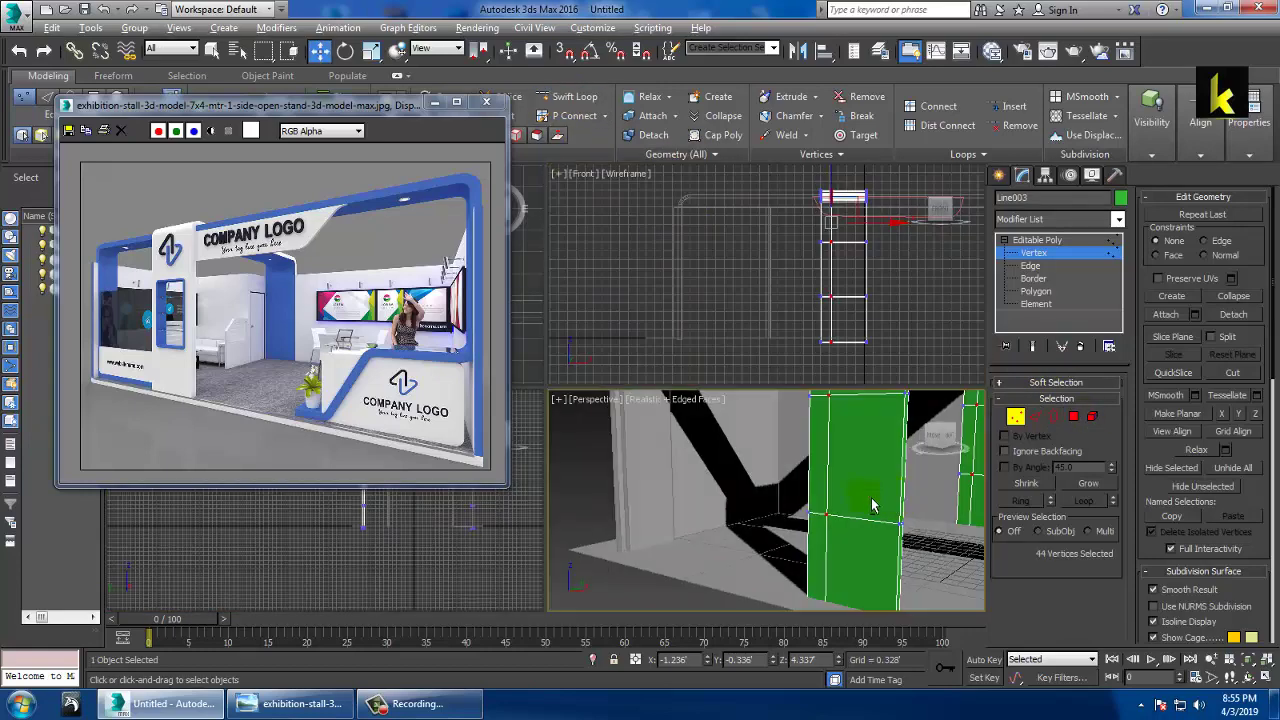
pyautogui.keyDown('alt'); pyautogui.moveTo(871, 505); pyautogui.dragTo(869, 523, button='middle'); pyautogui.keyUp('alt')
pyautogui.hotkey('alt', 'w')
pyautogui.moveTo(851, 474); pyautogui.dragTo(848, 501, button='middle')
pyautogui.scroll(-2, 848, 501)
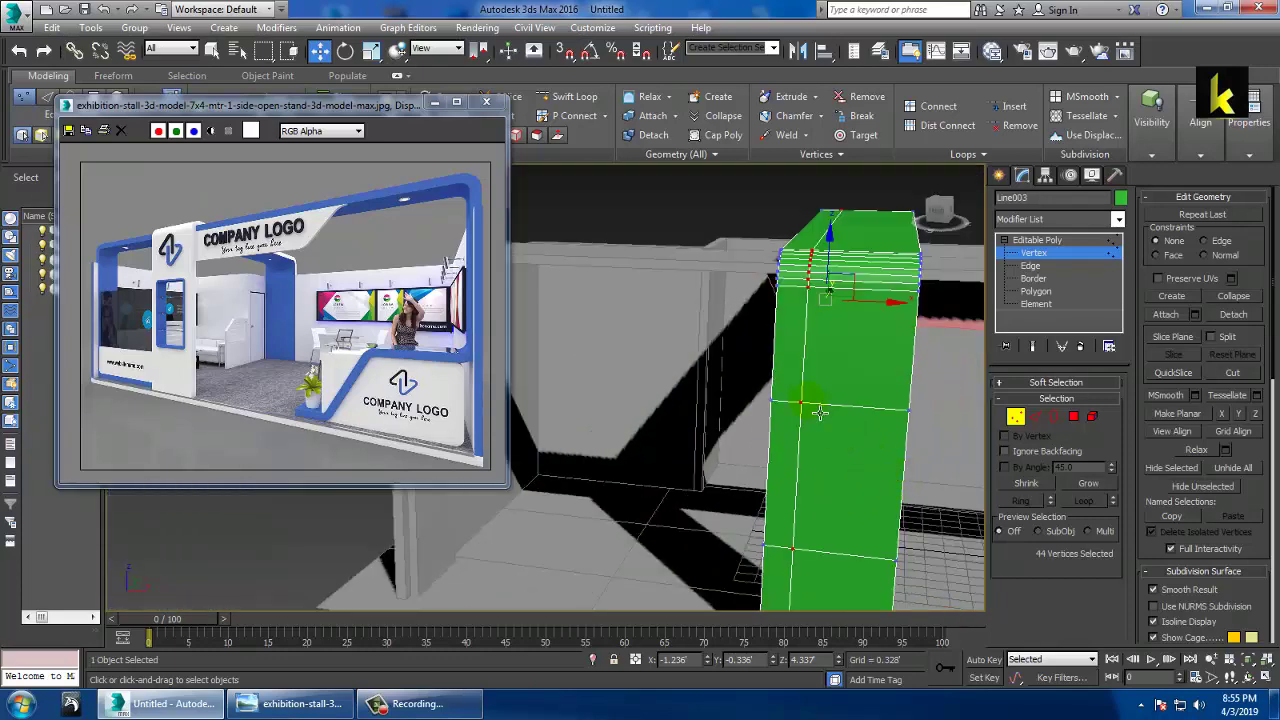
pyautogui.click(568, 96)
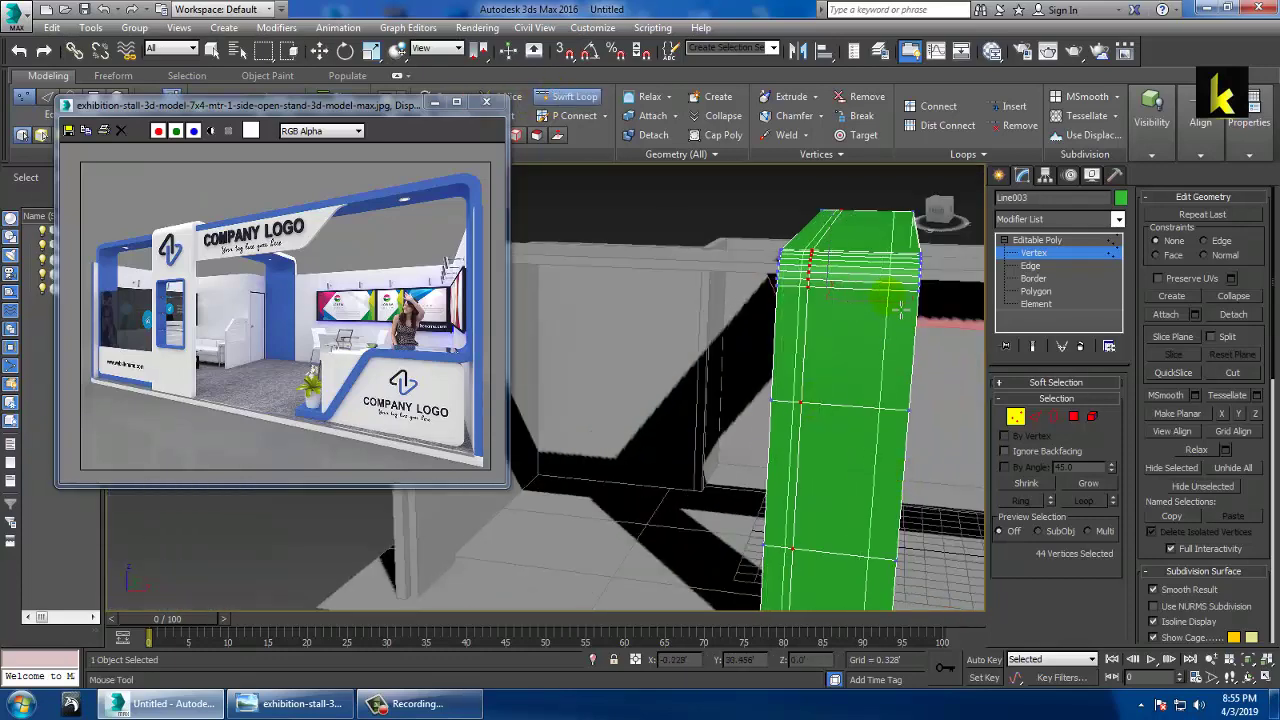
pyautogui.click(890, 297)
pyautogui.keyDown('alt'); pyautogui.moveTo(923, 423); pyautogui.dragTo(880, 426, button='middle'); pyautogui.keyUp('alt')
pyautogui.rightClick(890, 428)
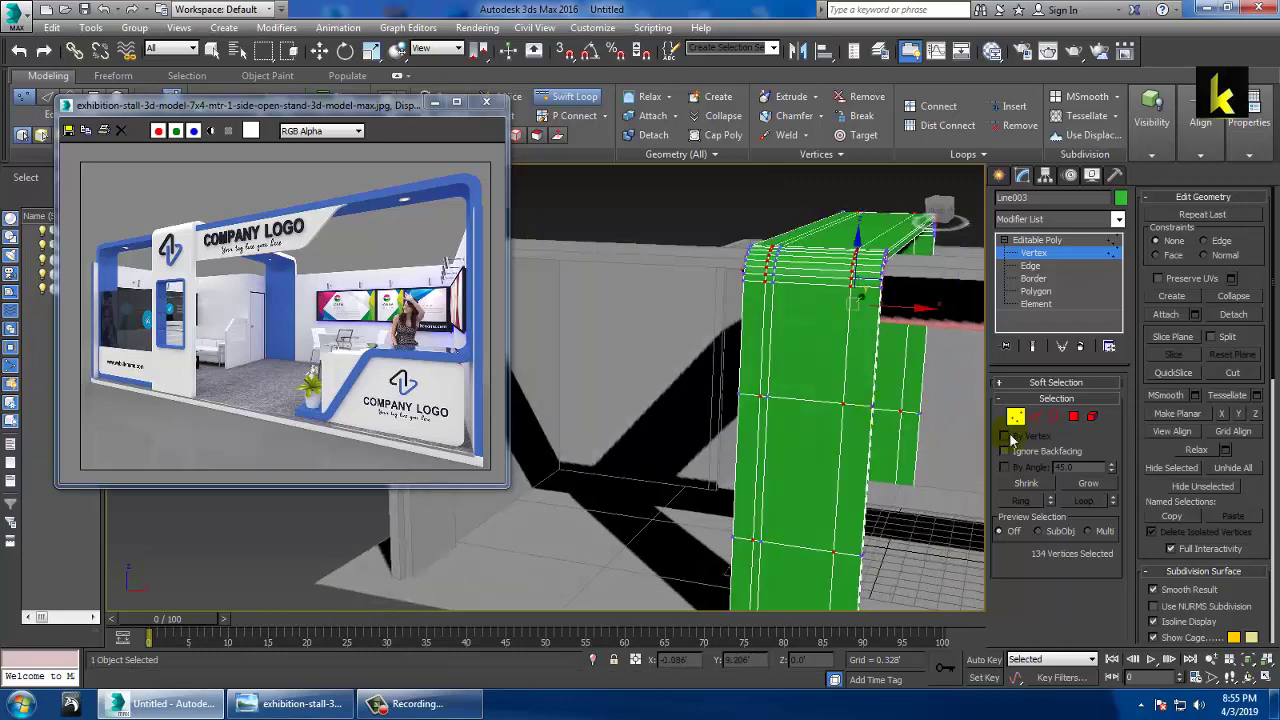
# Select the window polygons on the front and back faces of the arch's front leg.
pyautogui.click(1073, 416)
pyautogui.click(812, 450)
pyautogui.keyDown('alt'); pyautogui.moveTo(812, 450); pyautogui.dragTo(615, 472, button='middle'); pyautogui.keyUp('alt')
pyautogui.keyDown('ctrl'); pyautogui.click(834, 456); pyautogui.keyUp('ctrl')
pyautogui.keyDown('alt'); pyautogui.moveTo(645, 388); pyautogui.dragTo(520, 408, button='middle'); pyautogui.keyUp('alt')
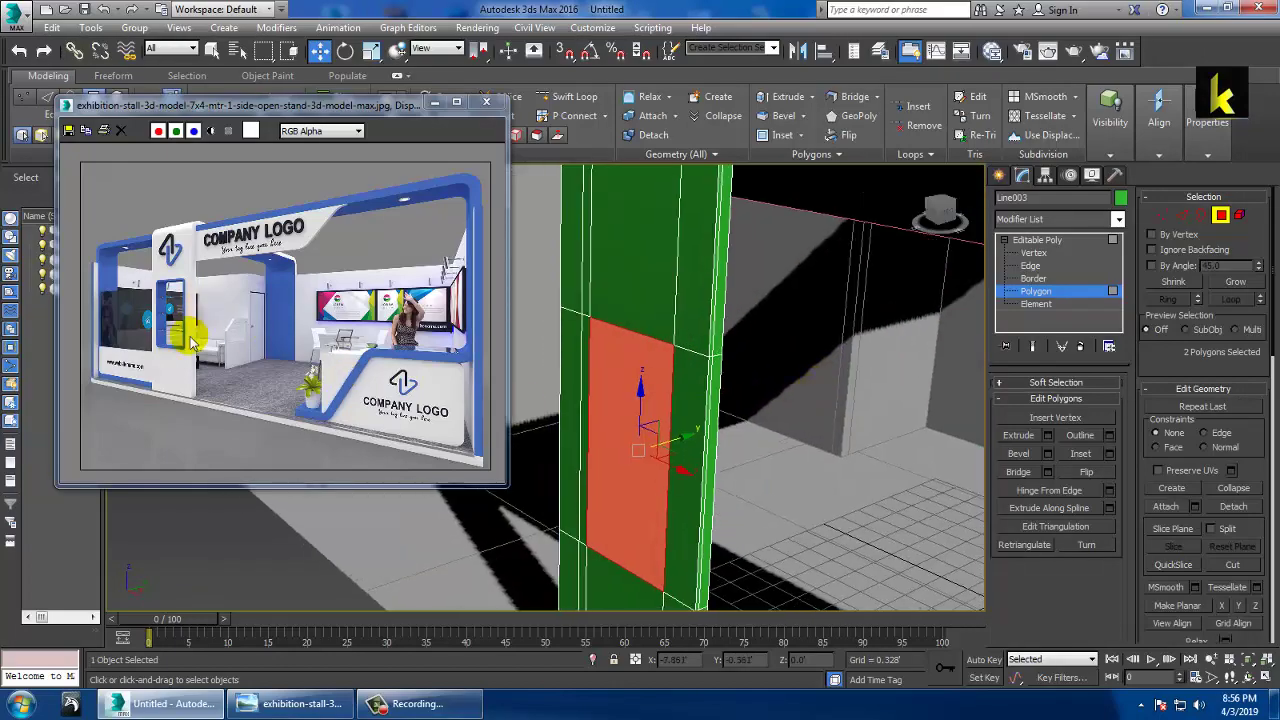
pyautogui.keyDown('alt'); pyautogui.moveTo(700, 370); pyautogui.dragTo(806, 381, button='middle'); pyautogui.keyUp('alt')
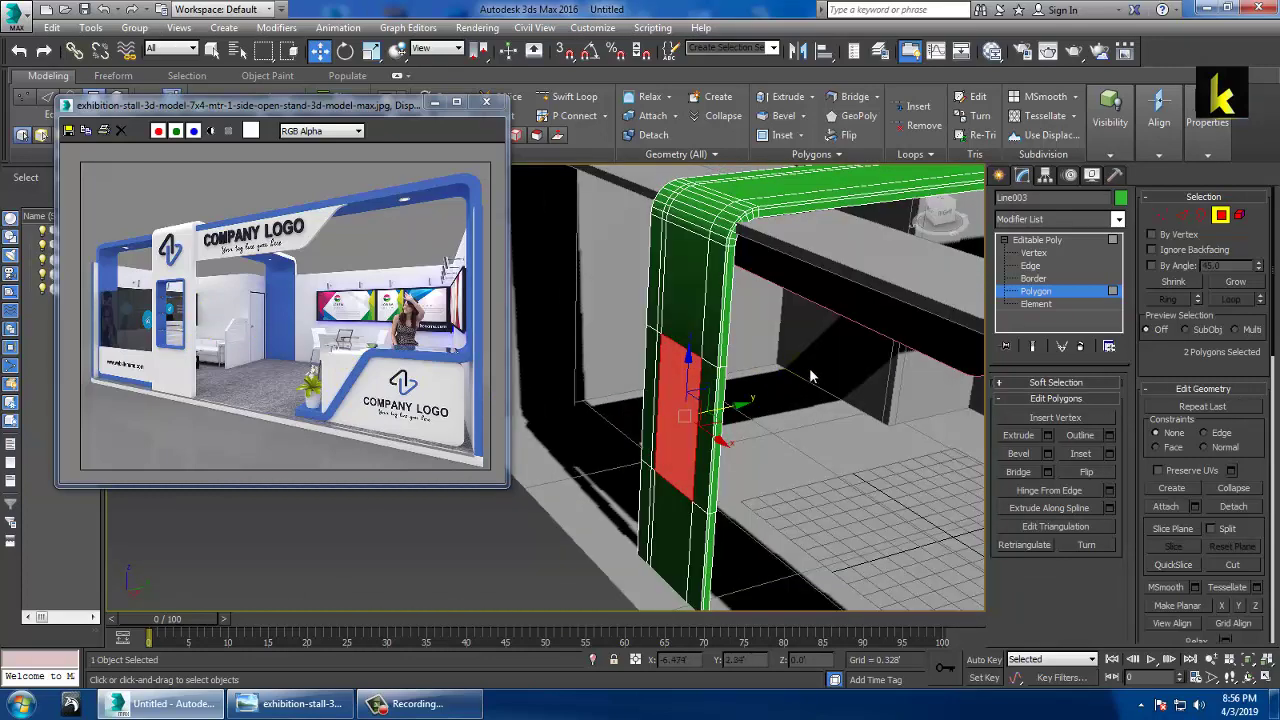
# Undo the arch's polygon edits back to the Line and thicken it by setting its rectangular rendering width to 0.374'.
pyautogui.click(853, 362)
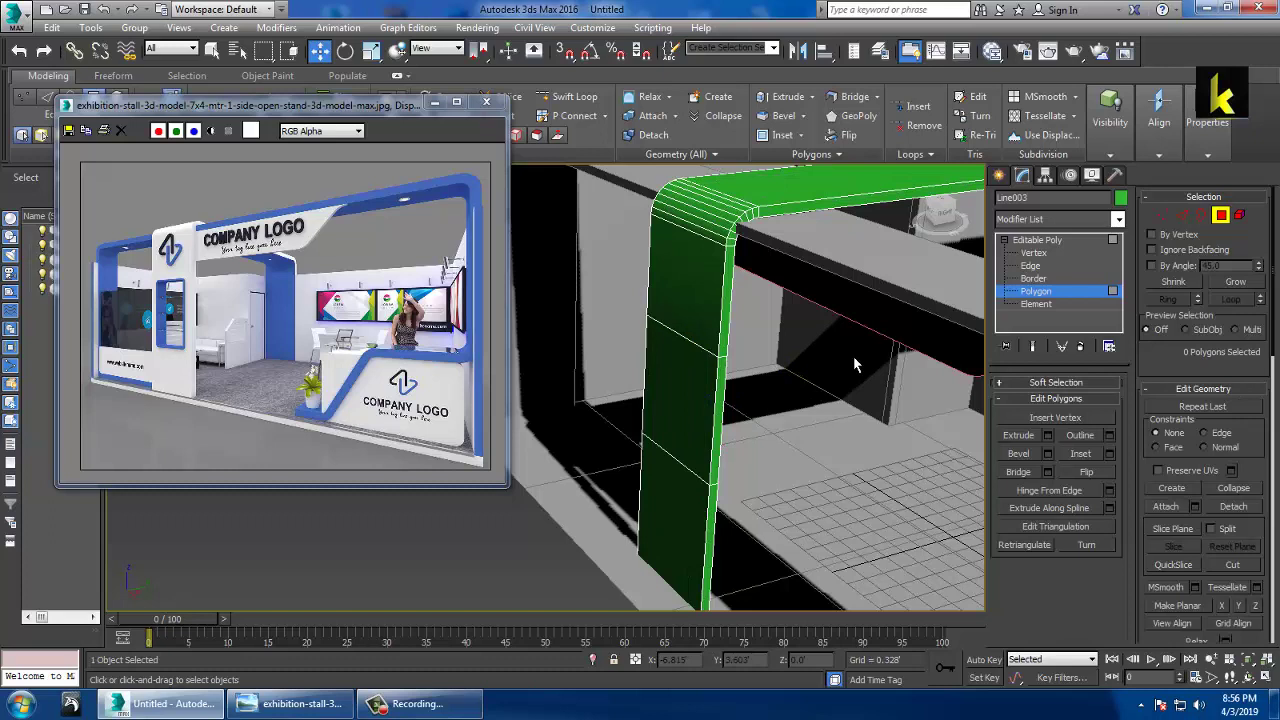
pyautogui.hotkey('ctrl', 'z')
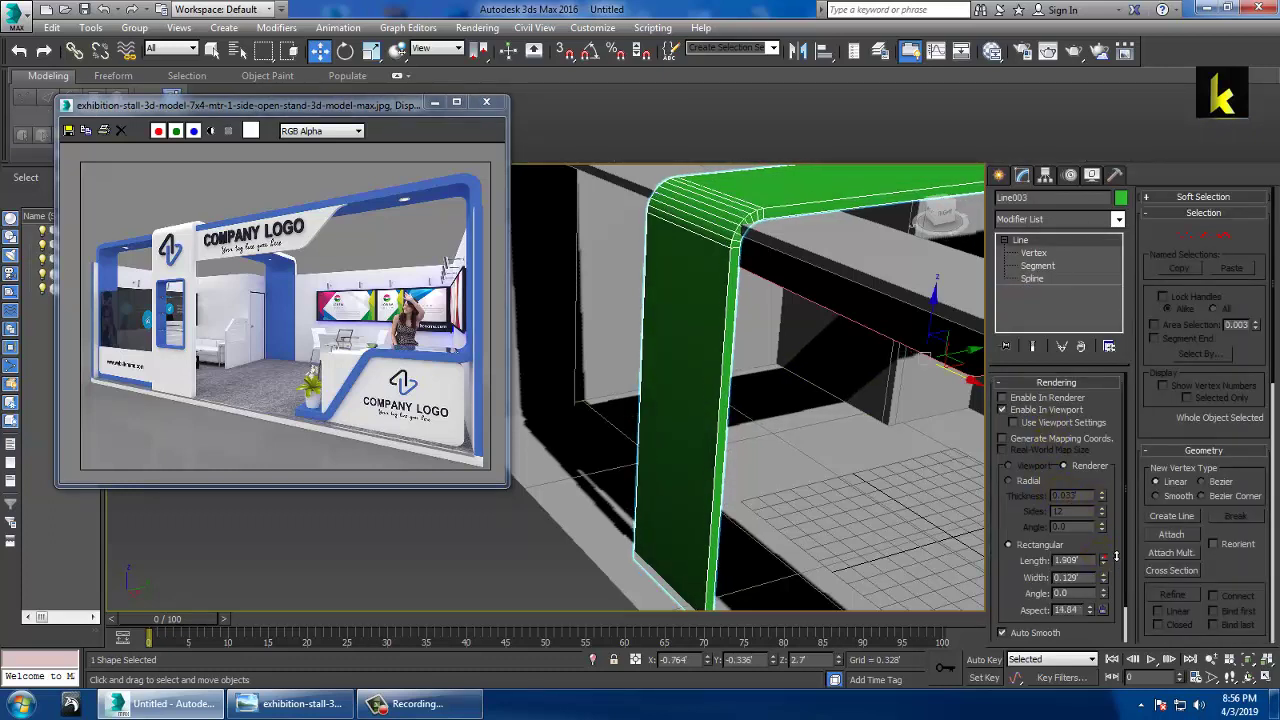
pyautogui.moveTo(1104, 580); pyautogui.dragTo(1080, 437)
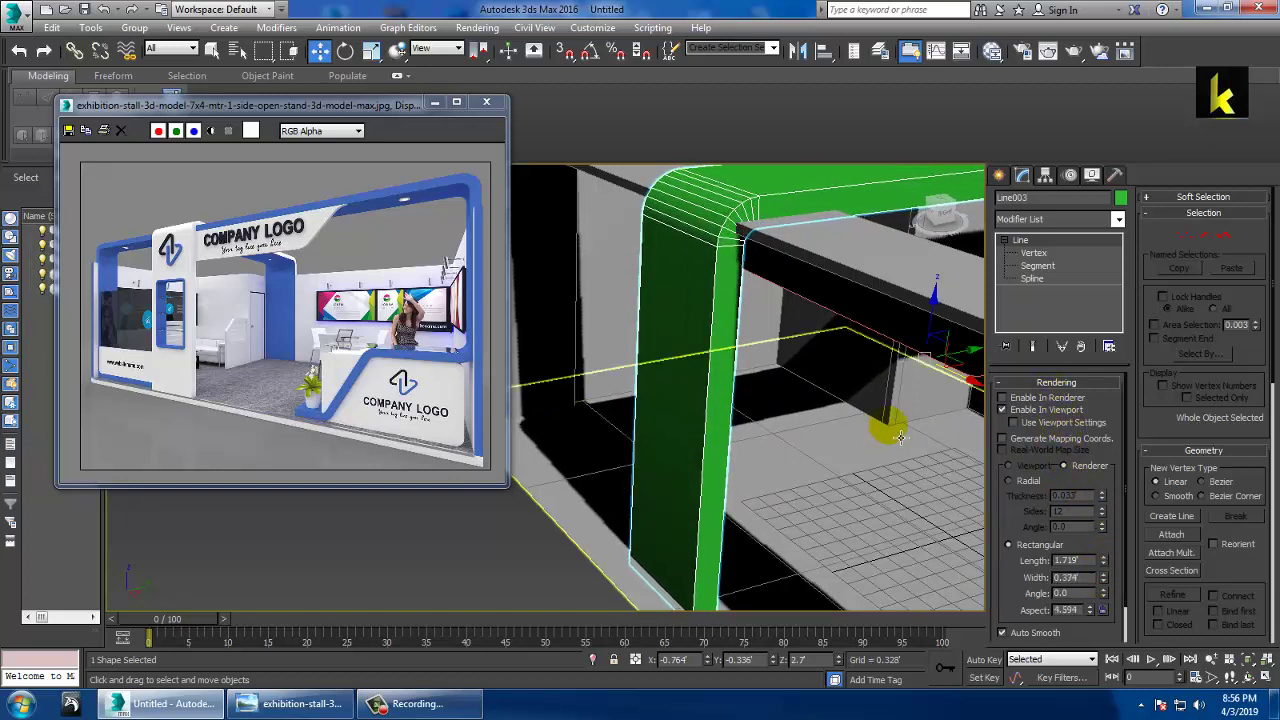
# Convert the thickened arch line to an Editable Poly.
pyautogui.scroll(-2, 840, 415)
pyautogui.moveTo(771, 403)
pyautogui.keyDown('alt'); pyautogui.mouseDown(button='middle')
pyautogui.moveTo(820, 392)
pyautogui.moveTo(696, 412)
pyautogui.moveTo(800, 409)
pyautogui.moveTo(751, 423)
pyautogui.moveTo(877, 443)
pyautogui.moveTo(820, 443)
pyautogui.moveTo(790, 400)
pyautogui.mouseUp(button='middle'); pyautogui.keyUp('alt')
pyautogui.scroll(-3, 820, 392)
pyautogui.press('1')
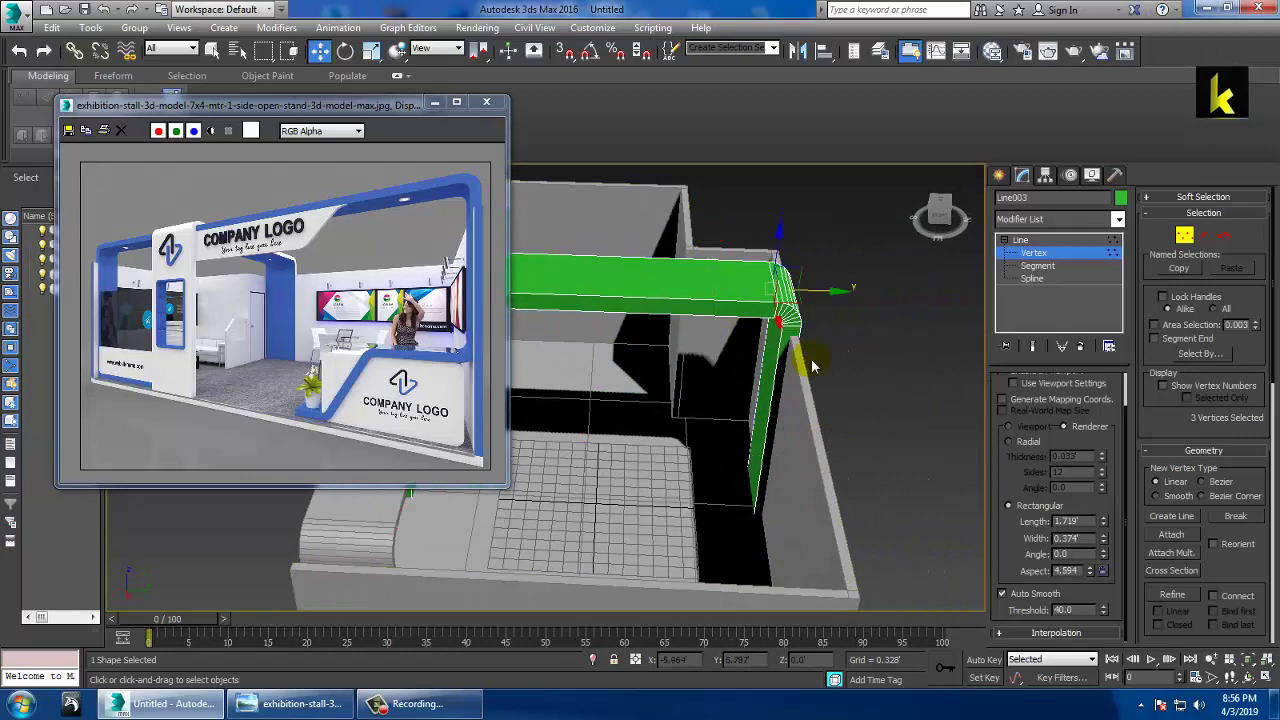
pyautogui.keyDown('alt'); pyautogui.moveTo(829, 286); pyautogui.dragTo(694, 420, button='middle'); pyautogui.keyUp('alt')
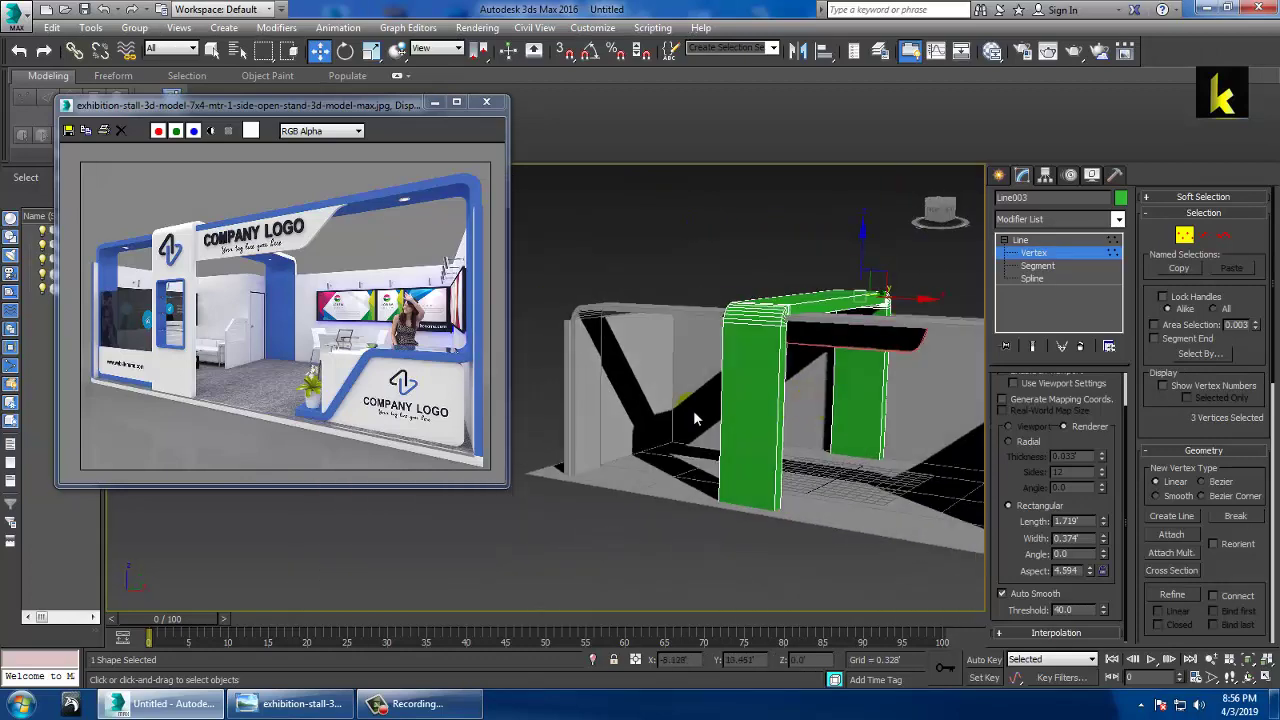
pyautogui.scroll(3, 694, 420)
pyautogui.rightClick(789, 352)
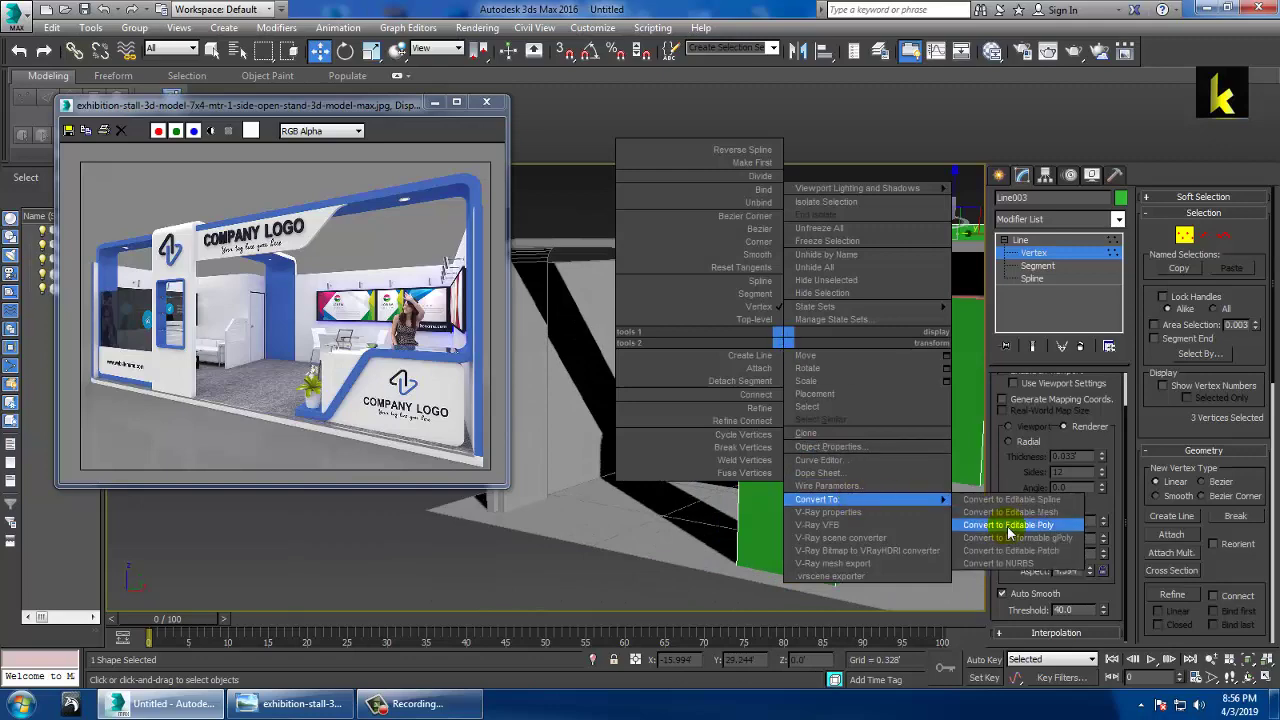
pyautogui.click(960, 533)
# Connect the vertical edges of the arch's front leg with 2 segments, pinch 13 and slide 19.
pyautogui.click(1032, 417)
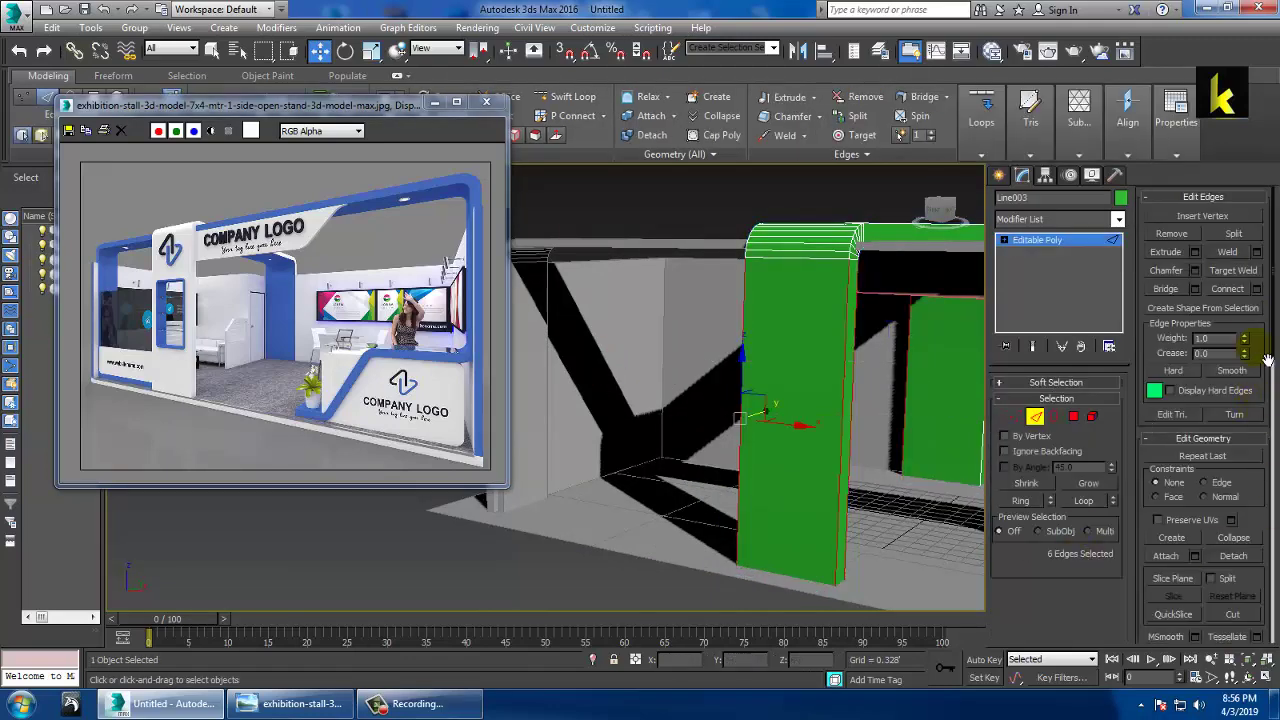
pyautogui.click(1257, 289)
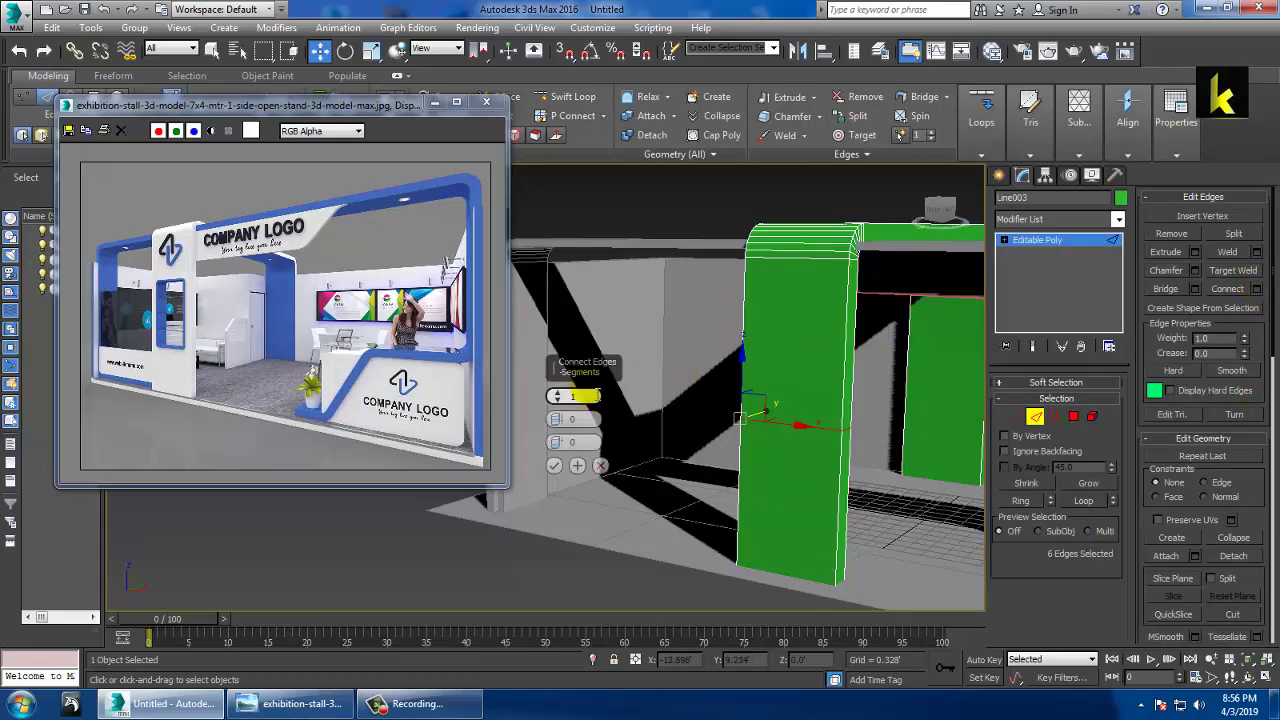
pyautogui.moveTo(558, 418); pyautogui.dragTo(559, 376)
pyautogui.moveTo(560, 442); pyautogui.dragTo(563, 396)
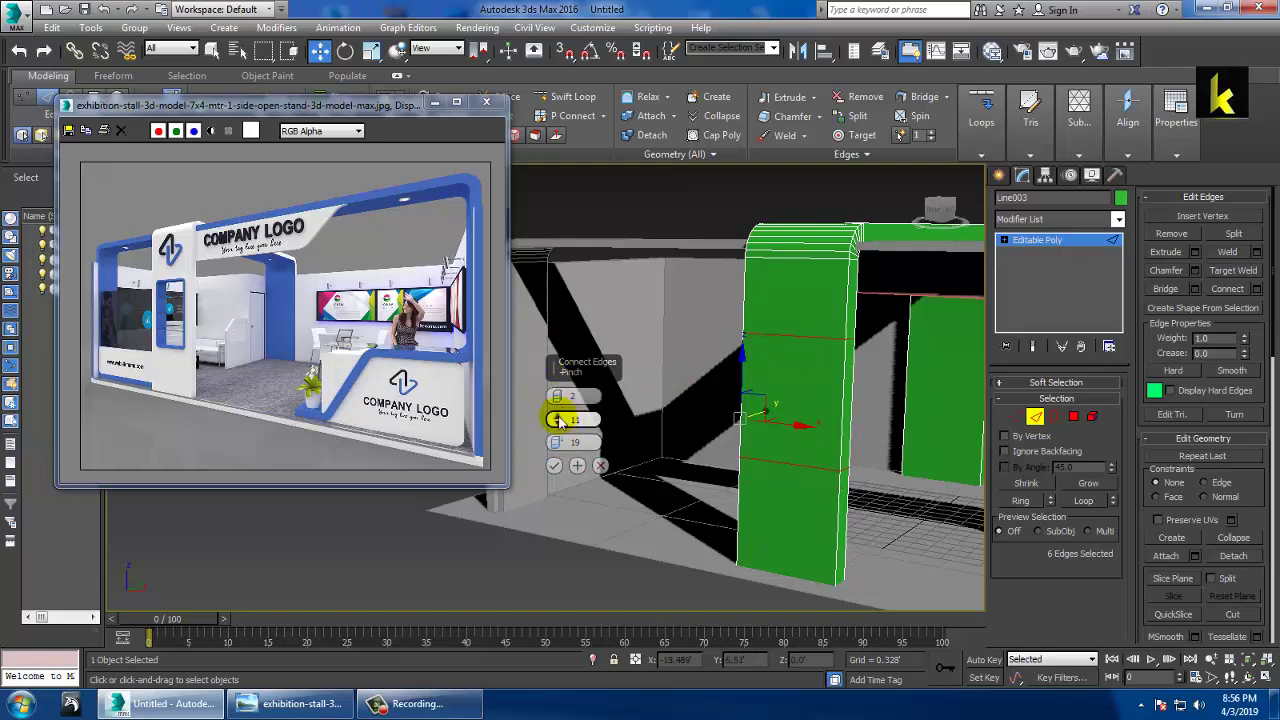
pyautogui.click(554, 465)
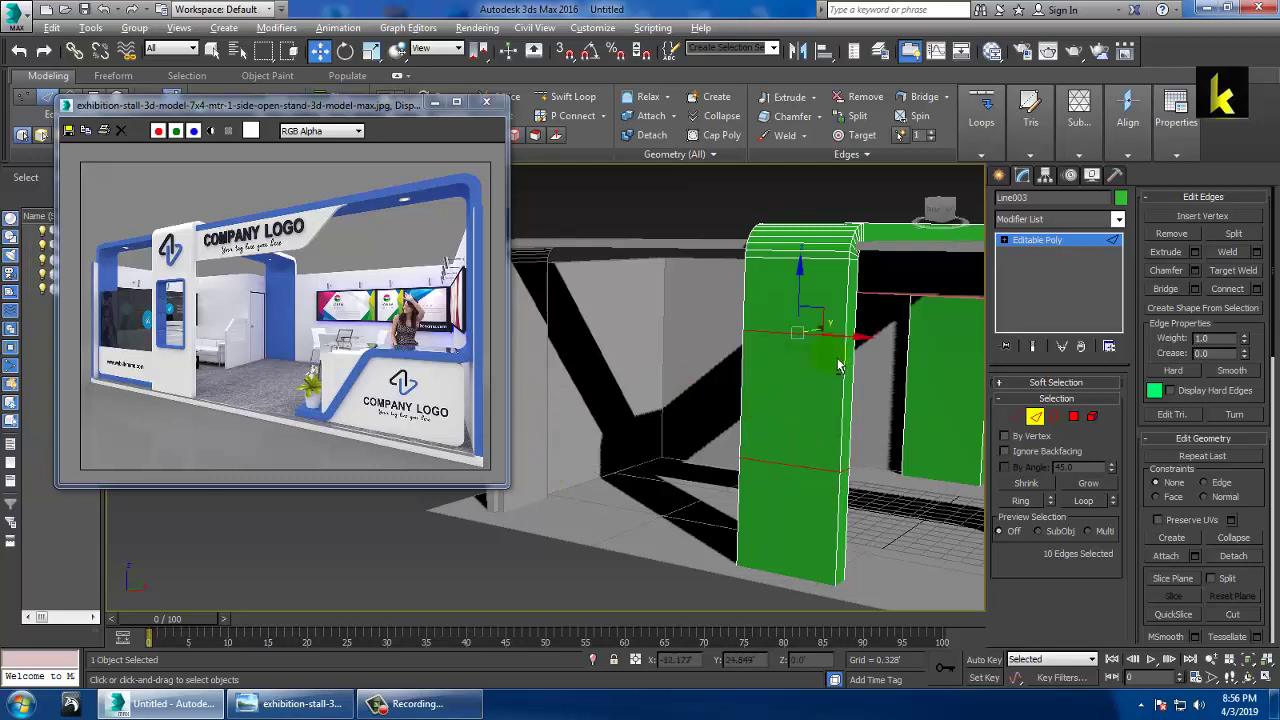
# Connect the ring of edges across the arch's width with 2 segments, pinch 50 and slide 0.
pyautogui.keyDown('alt'); pyautogui.moveTo(838, 366); pyautogui.dragTo(853, 290, button='middle'); pyautogui.keyUp('alt')
pyautogui.click(813, 275)
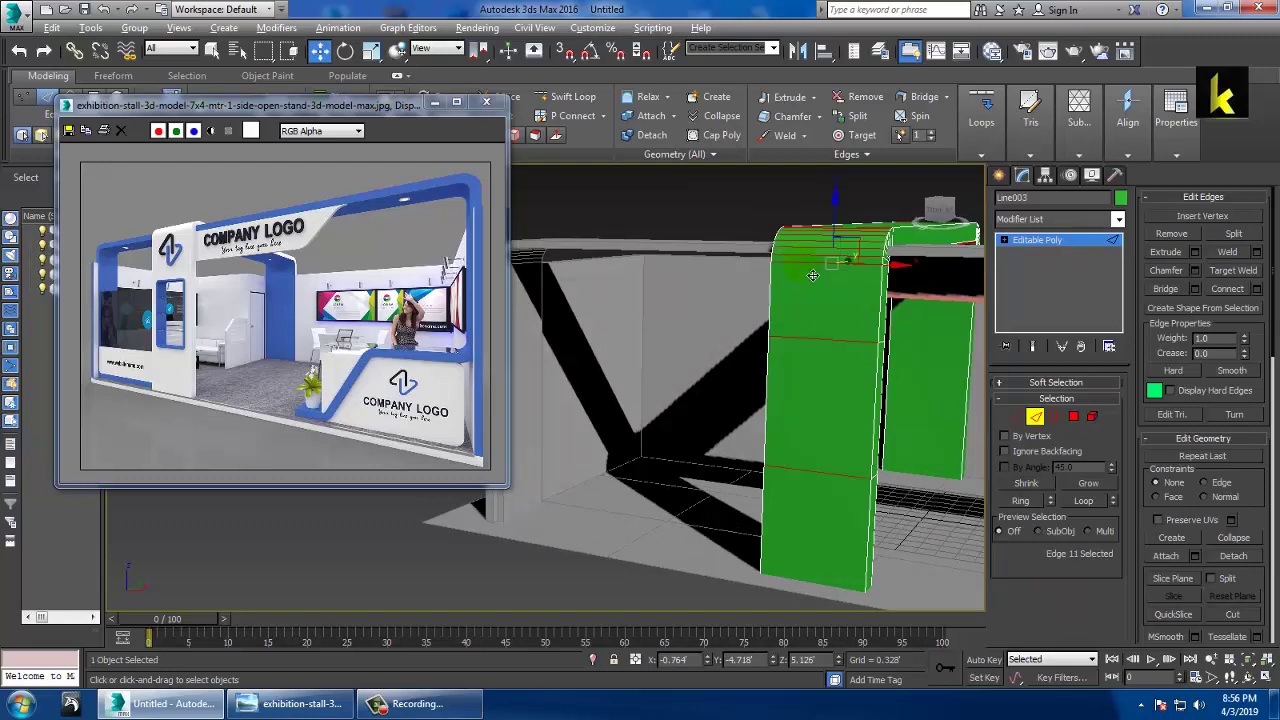
pyautogui.keyDown('alt'); pyautogui.moveTo(897, 331); pyautogui.dragTo(915, 336, button='middle'); pyautogui.keyUp('alt')
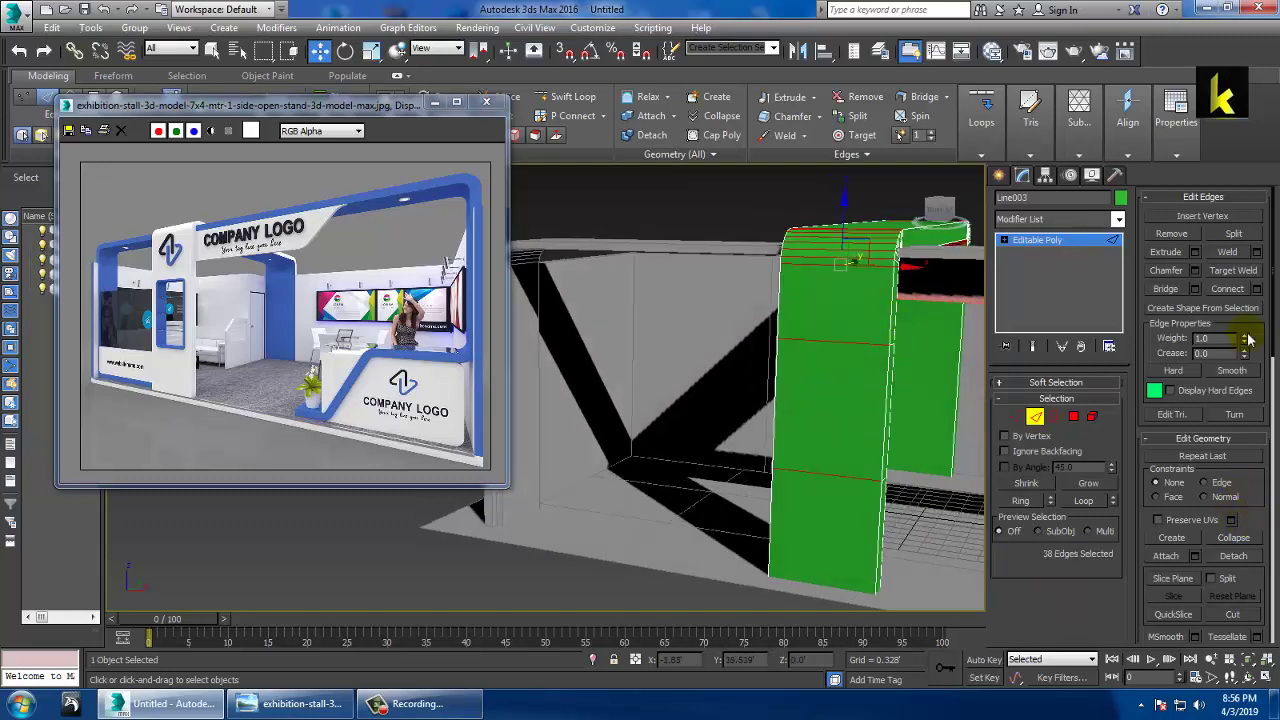
pyautogui.click(1257, 289)
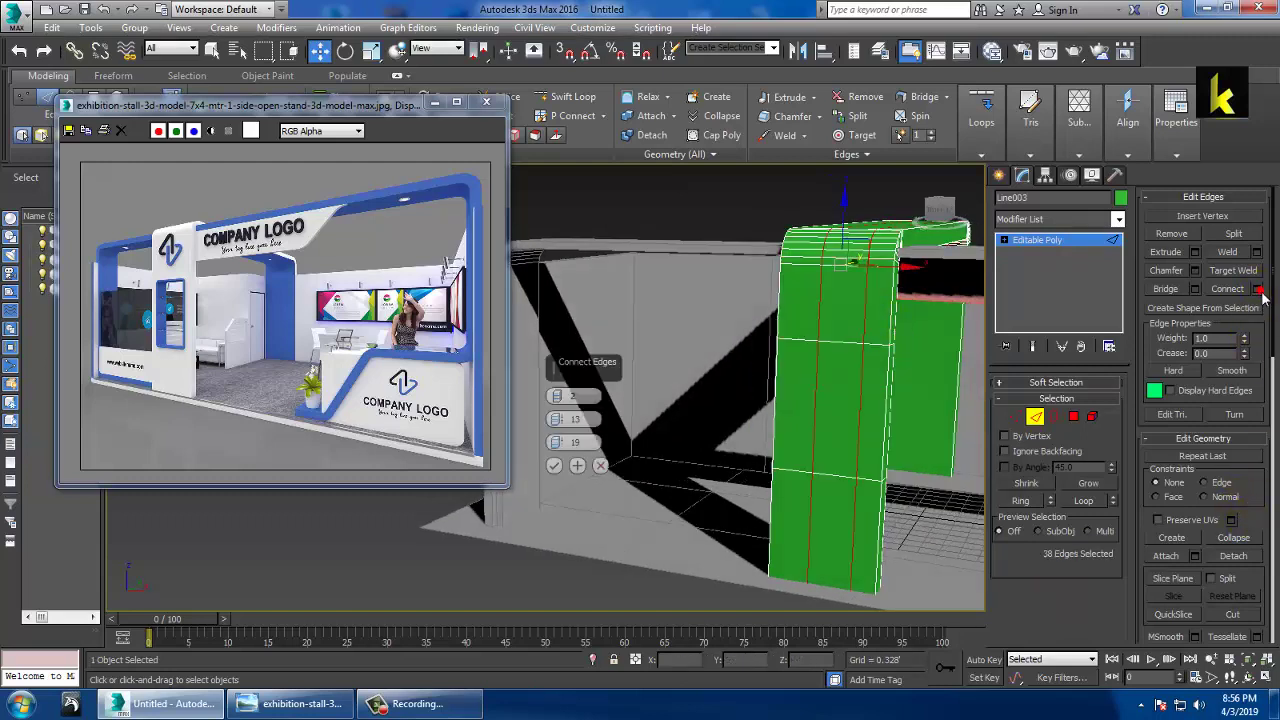
pyautogui.moveTo(598, 428); pyautogui.dragTo(517, 405)
pyautogui.write('0')
pyautogui.click(600, 396)
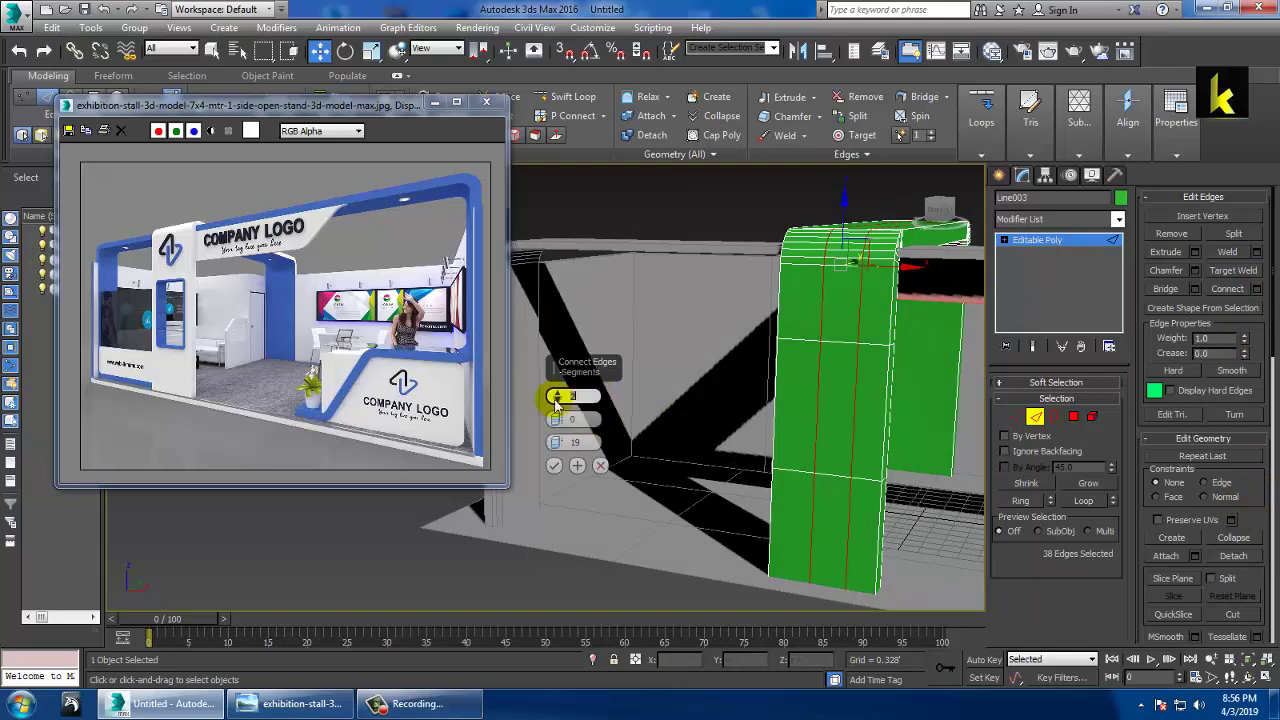
pyautogui.click(557, 442)
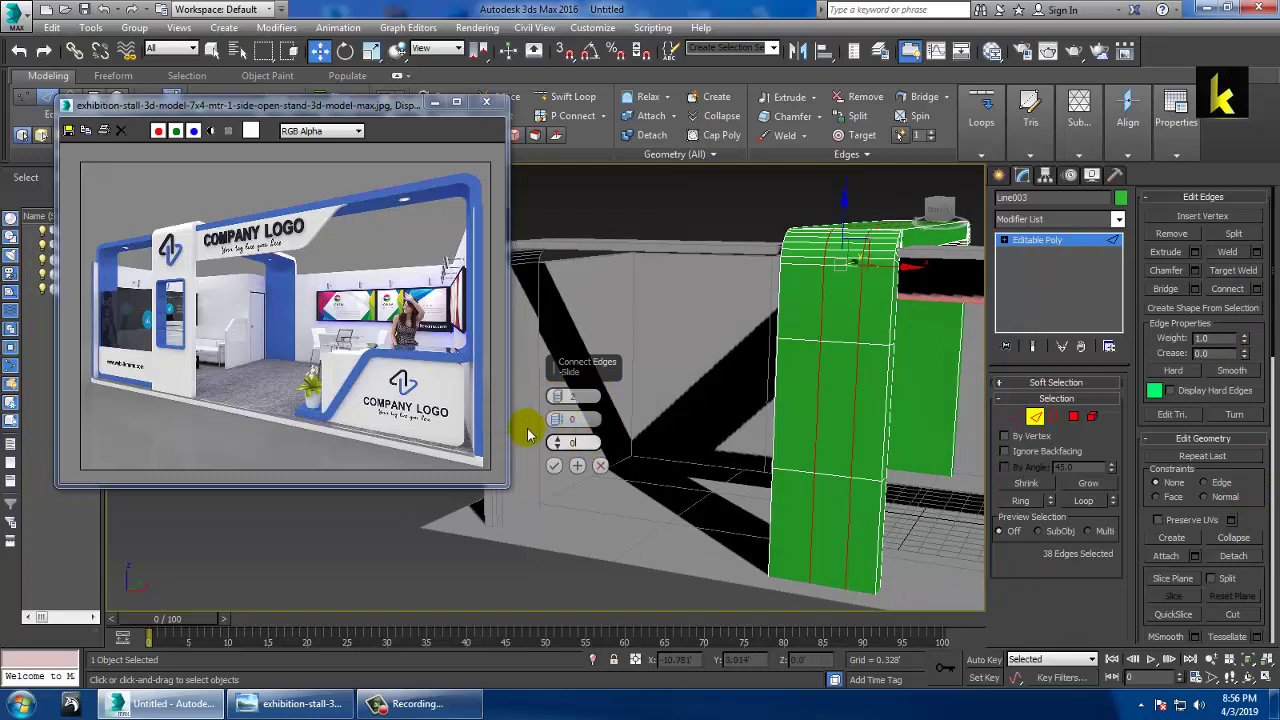
pyautogui.click(582, 419)
pyautogui.click(558, 398)
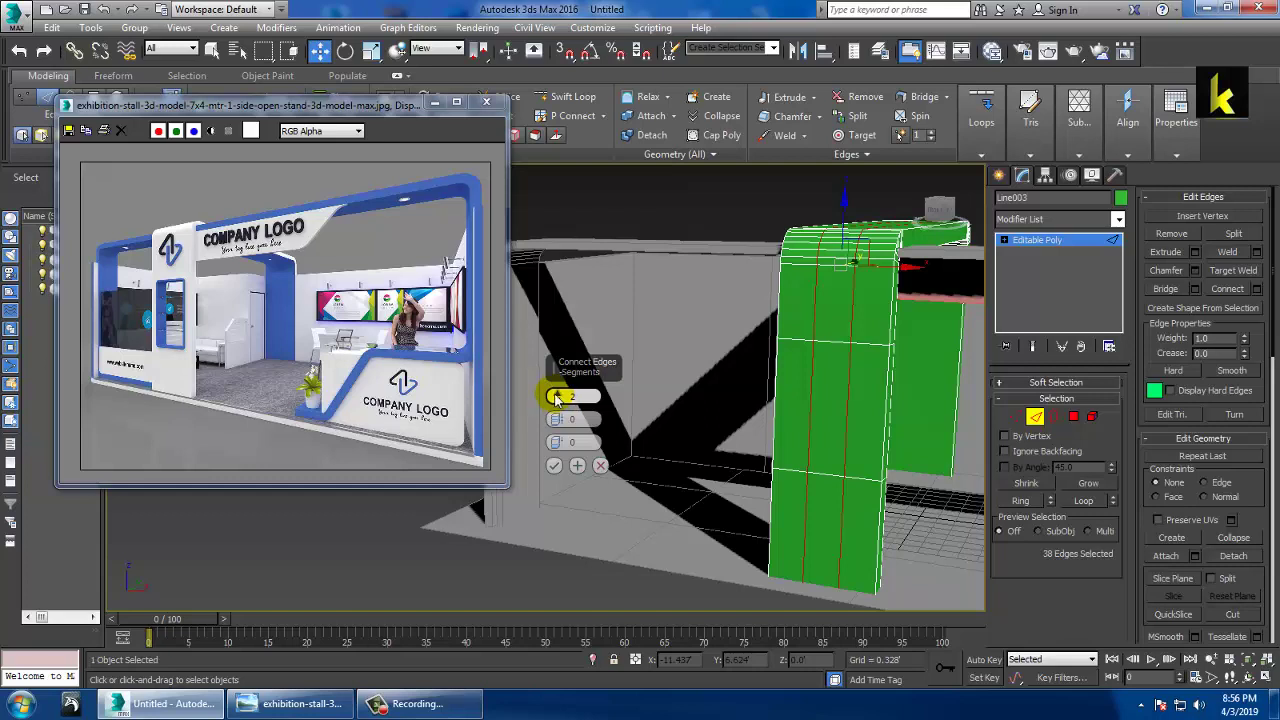
pyautogui.moveTo(557, 419); pyautogui.dragTo(535, 262)
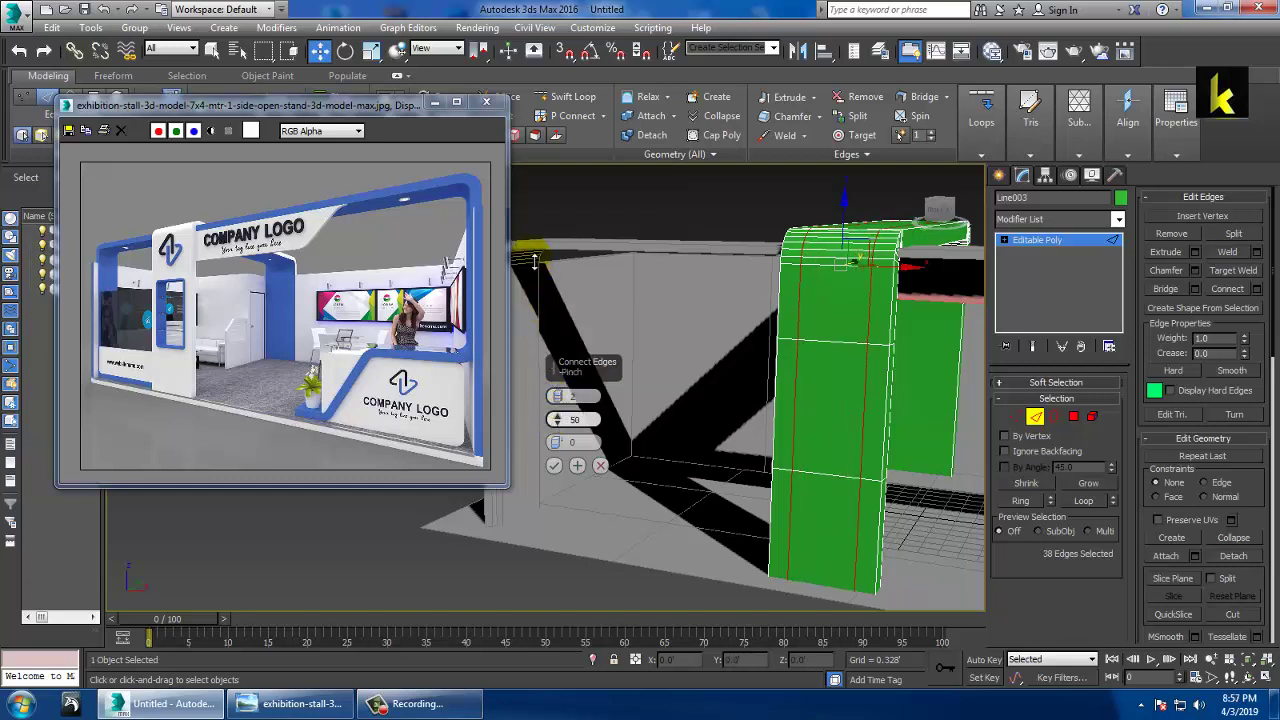
pyautogui.click(557, 466)
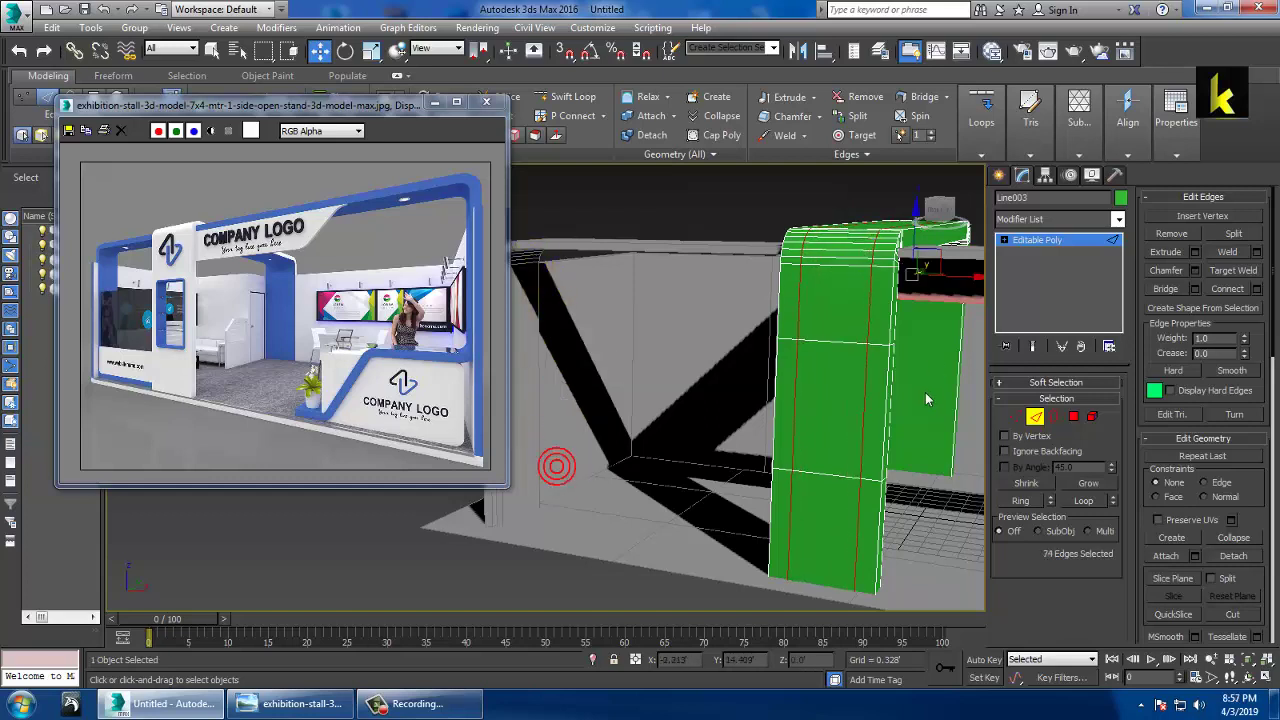
# Delete the central window polygons on the front and back faces of the arch's front leg.
pyautogui.click(1073, 417)
pyautogui.click(823, 389)
pyautogui.keyDown('alt'); pyautogui.moveTo(889, 443); pyautogui.dragTo(835, 440, button='middle'); pyautogui.keyUp('alt')
pyautogui.keyDown('ctrl'); pyautogui.click(848, 448); pyautogui.keyUp('ctrl')
pyautogui.scroll(3, 848, 436)
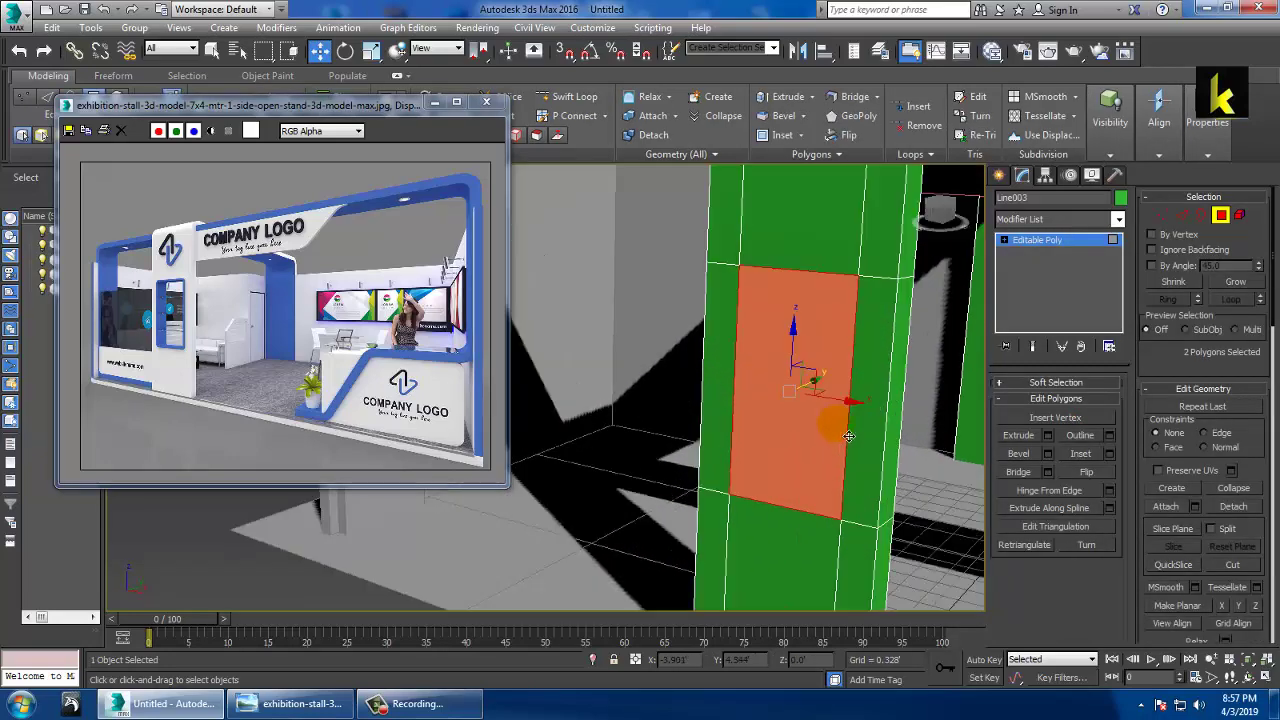
pyautogui.press('Delete')
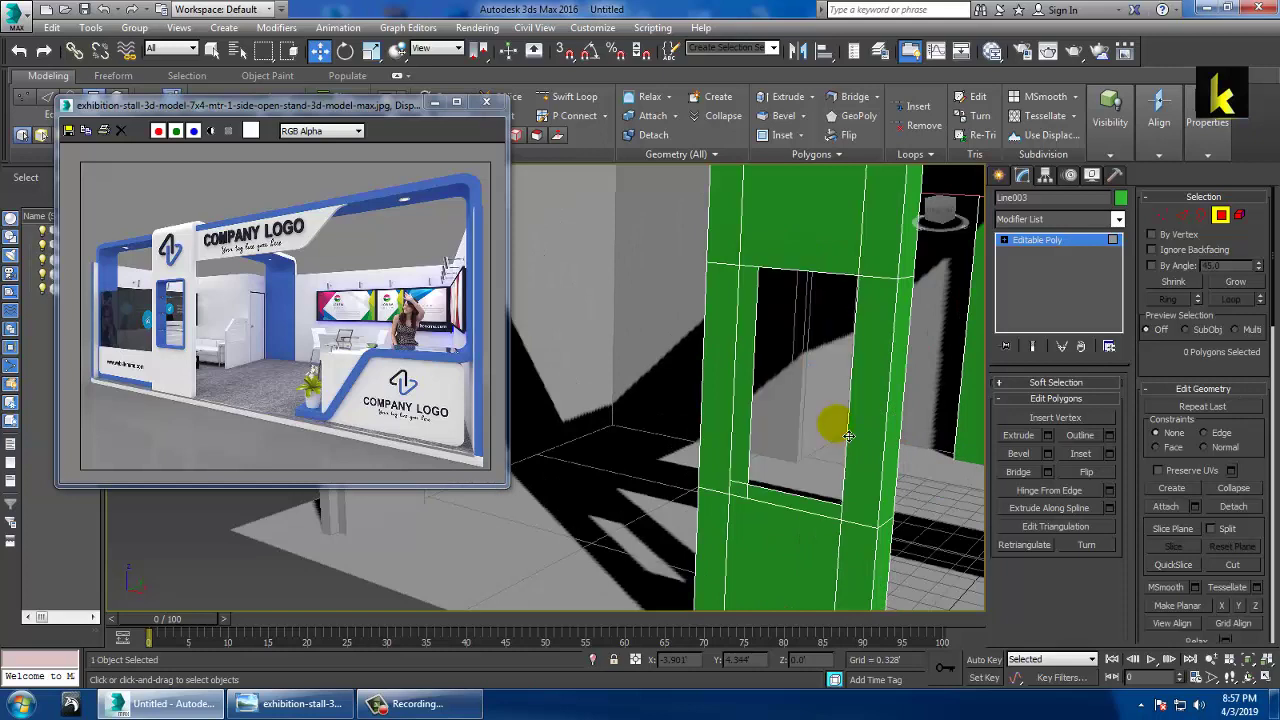
# Bridge the front and back borders of the window opening to close its inner sides.
pyautogui.click(1200, 216)
pyautogui.click(748, 333)
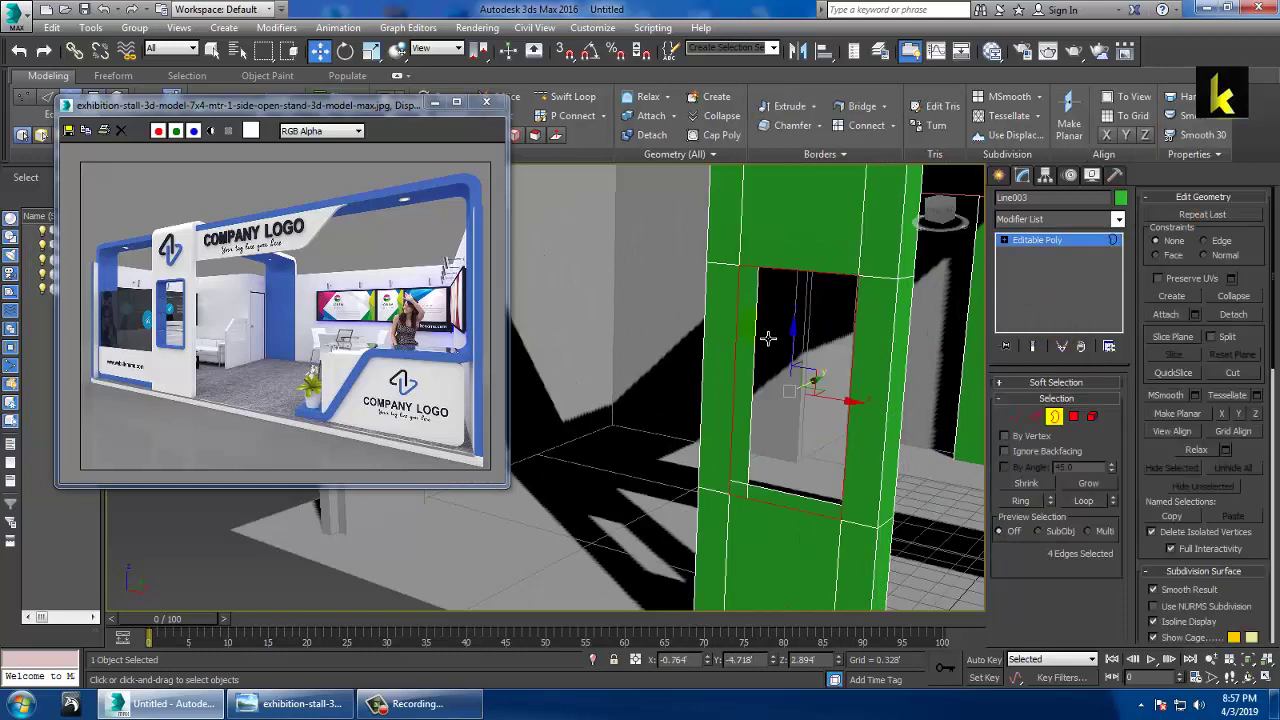
pyautogui.keyDown('ctrl'); pyautogui.click(768, 338); pyautogui.keyUp('ctrl')
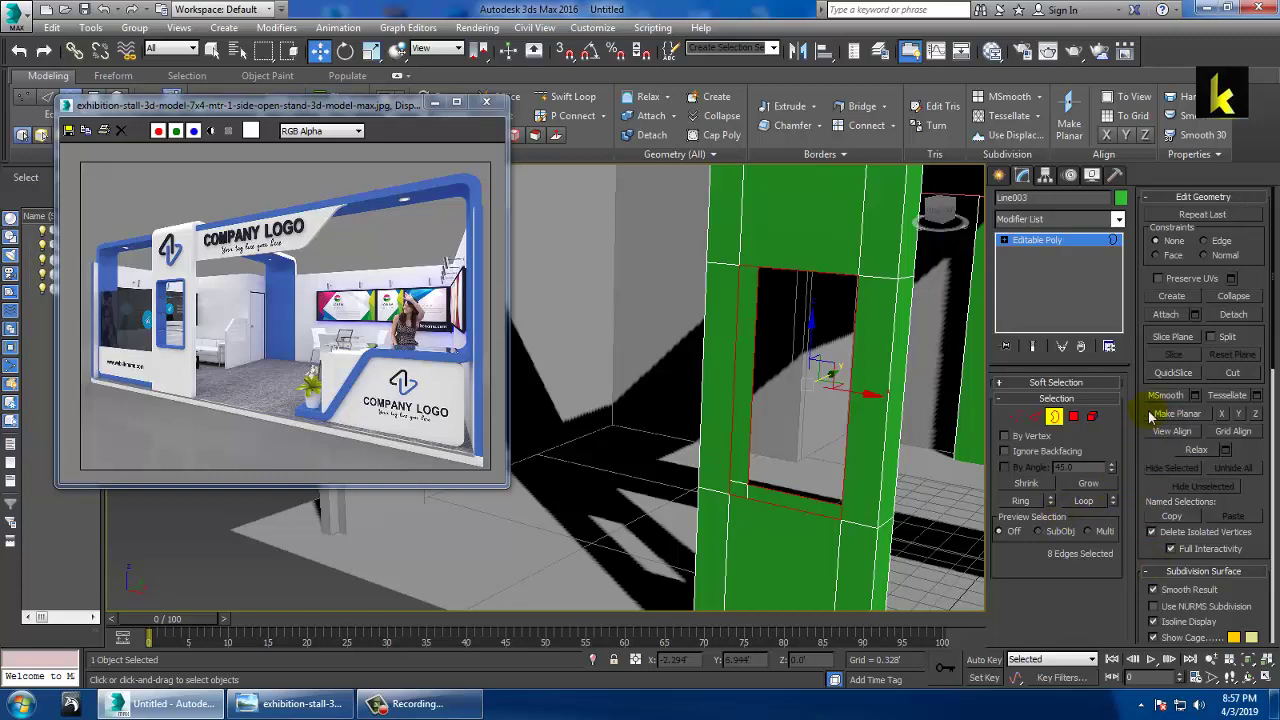
pyautogui.scroll(-5, 1165, 460)
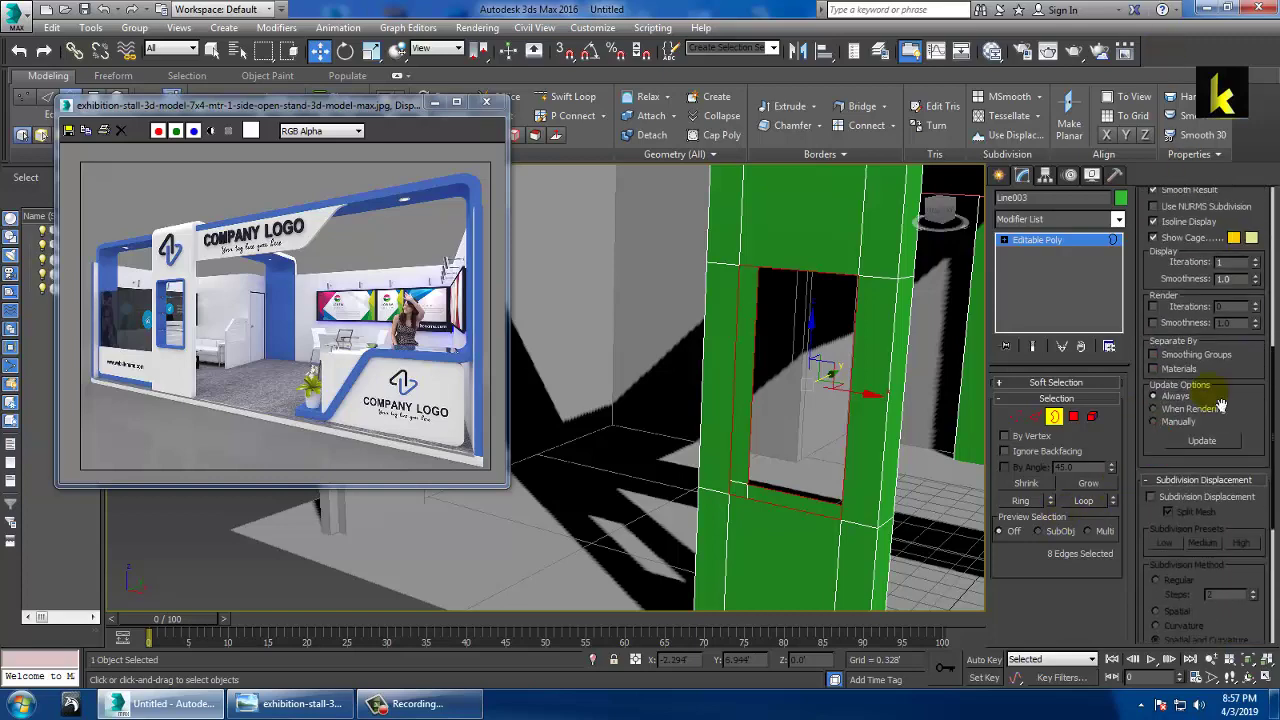
pyautogui.moveTo(1266, 436); pyautogui.dragTo(1267, 124)
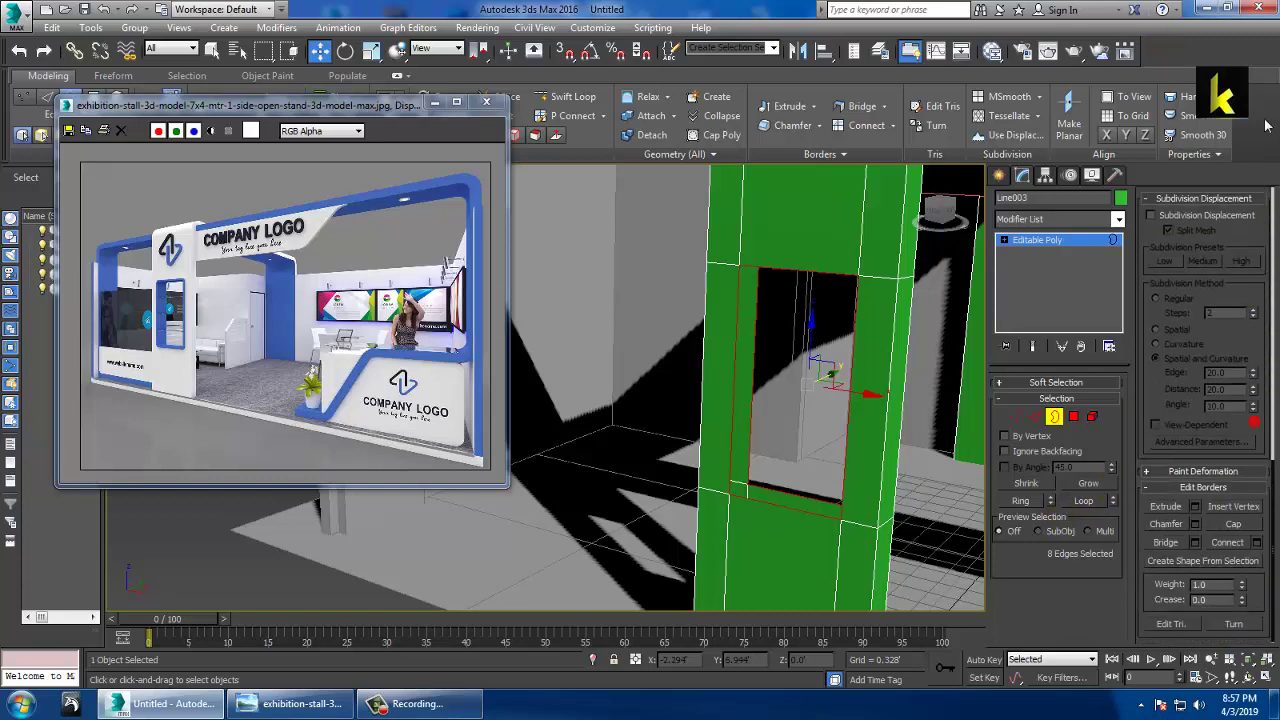
pyautogui.click(1195, 543)
pyautogui.click(554, 489)
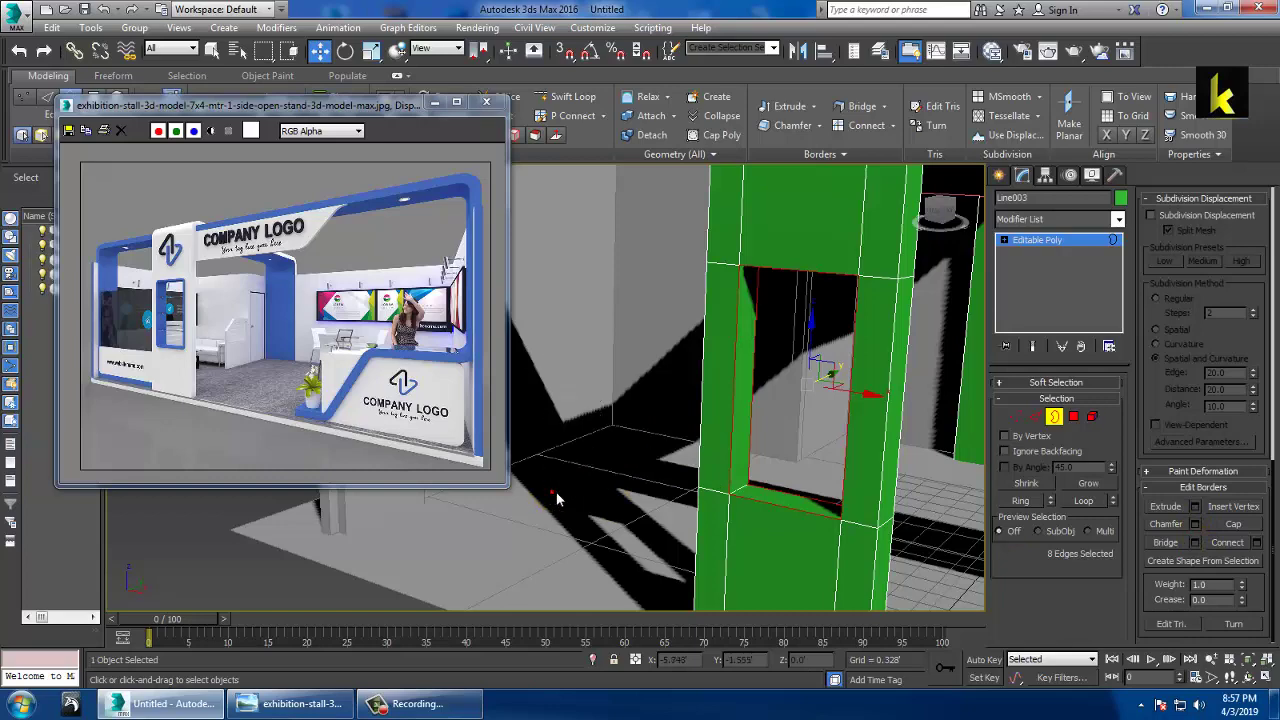
pyautogui.keyDown('alt'); pyautogui.moveTo(810, 410); pyautogui.dragTo(855, 426, button='middle'); pyautogui.keyUp('alt')
pyautogui.click(1035, 417)
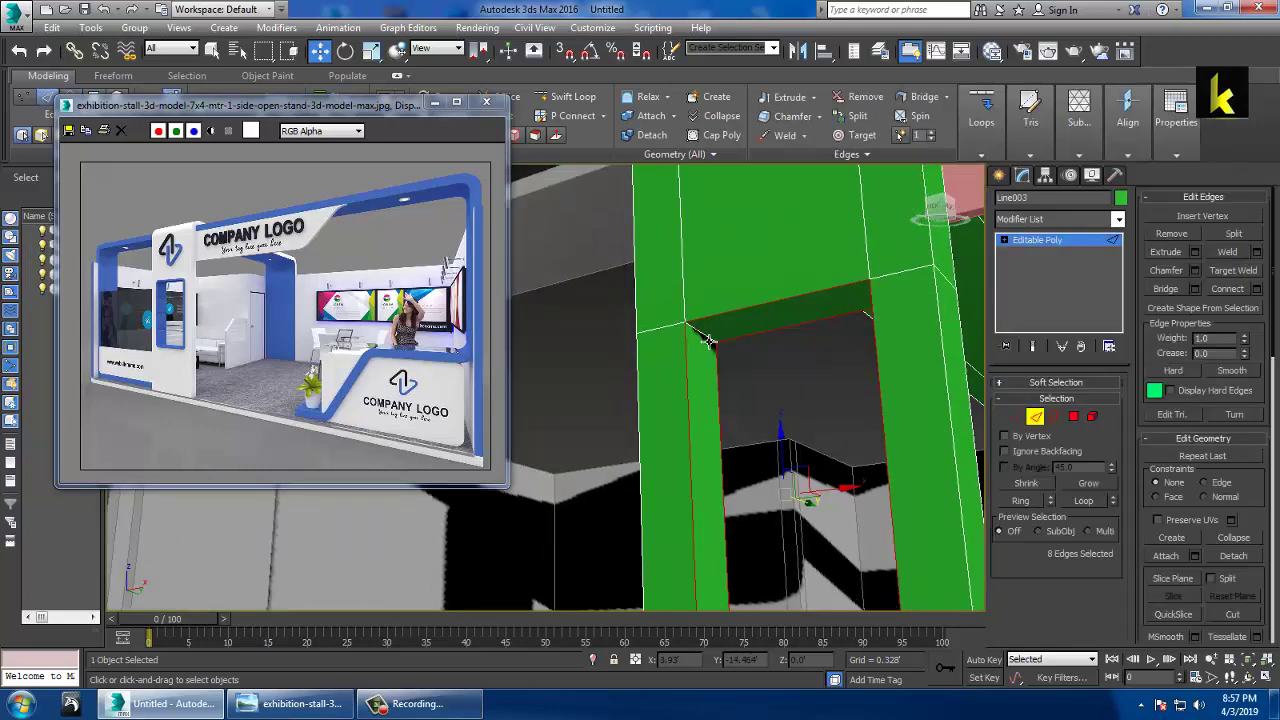
pyautogui.click(707, 341)
pyautogui.click(1197, 273)
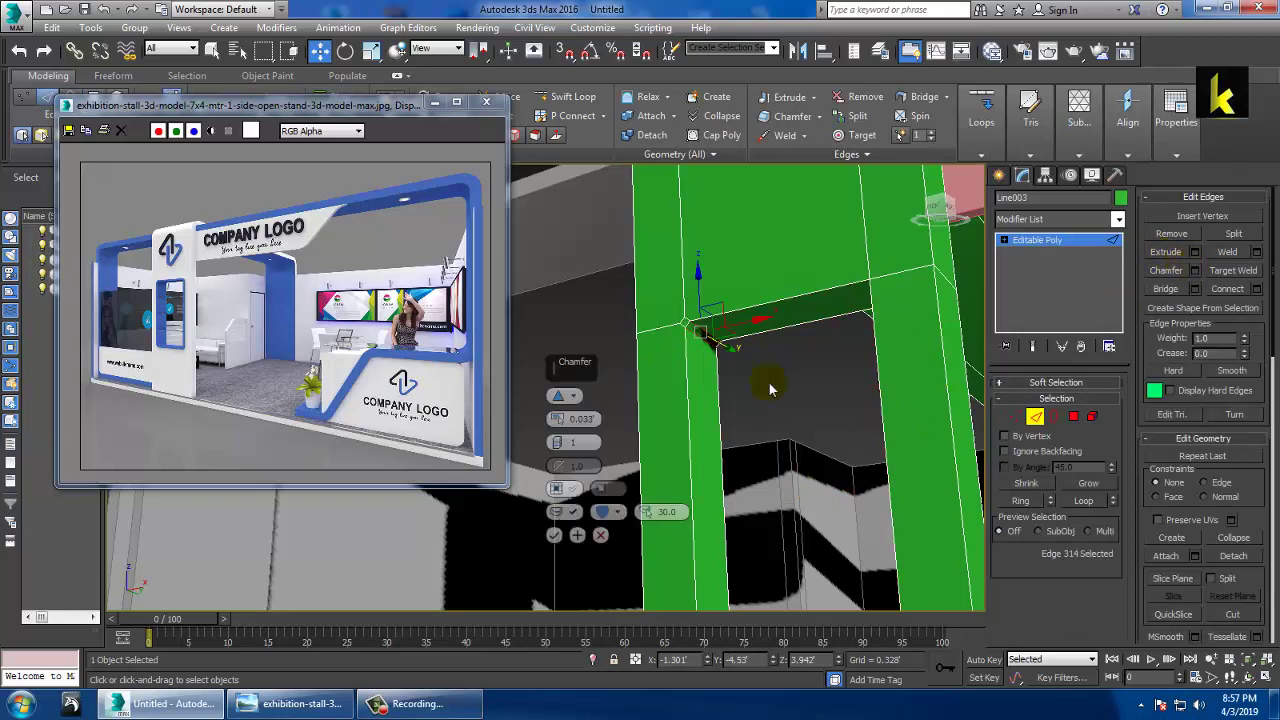
pyautogui.moveTo(556, 447); pyautogui.dragTo(560, 405)
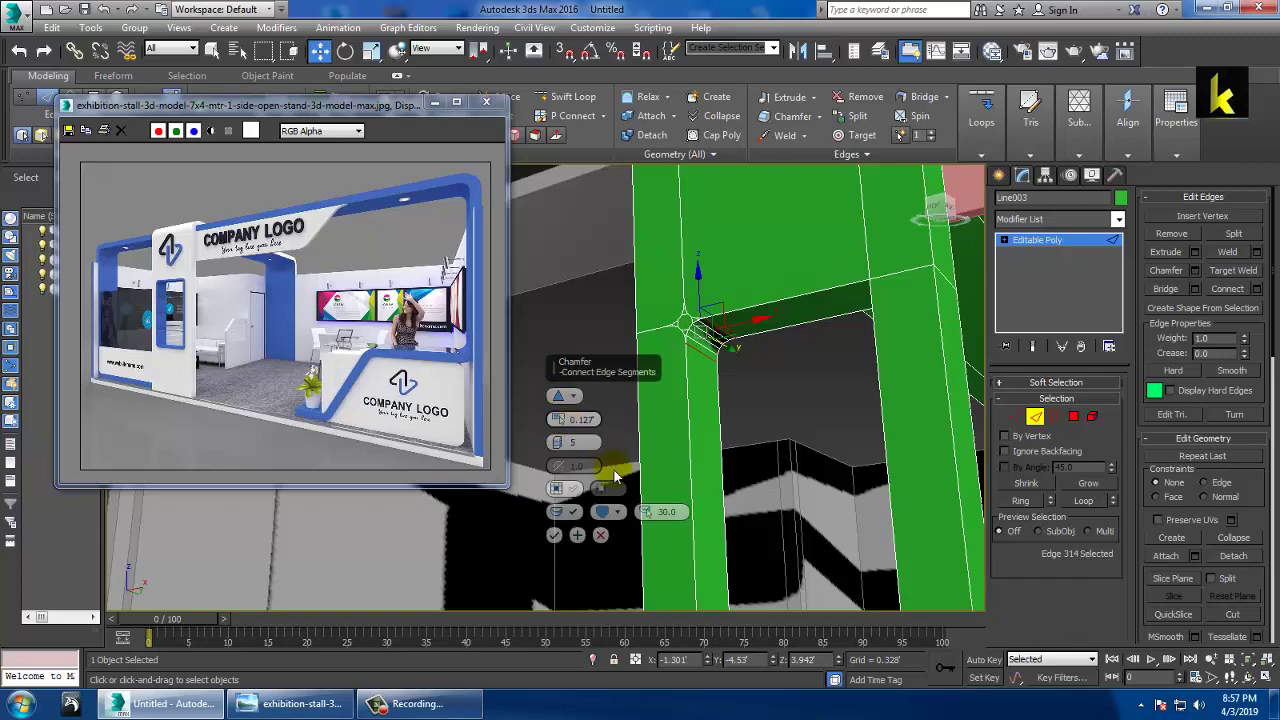
pyautogui.click(602, 536)
# Chamfer the four inner corner edges of the window opening by 0.261' with 5 segments.
pyautogui.keyDown('alt'); pyautogui.moveTo(764, 348); pyautogui.dragTo(773, 418, button='middle'); pyautogui.keyUp('alt')
pyautogui.keyDown('ctrl'); pyautogui.click(850, 362); pyautogui.keyUp('ctrl')
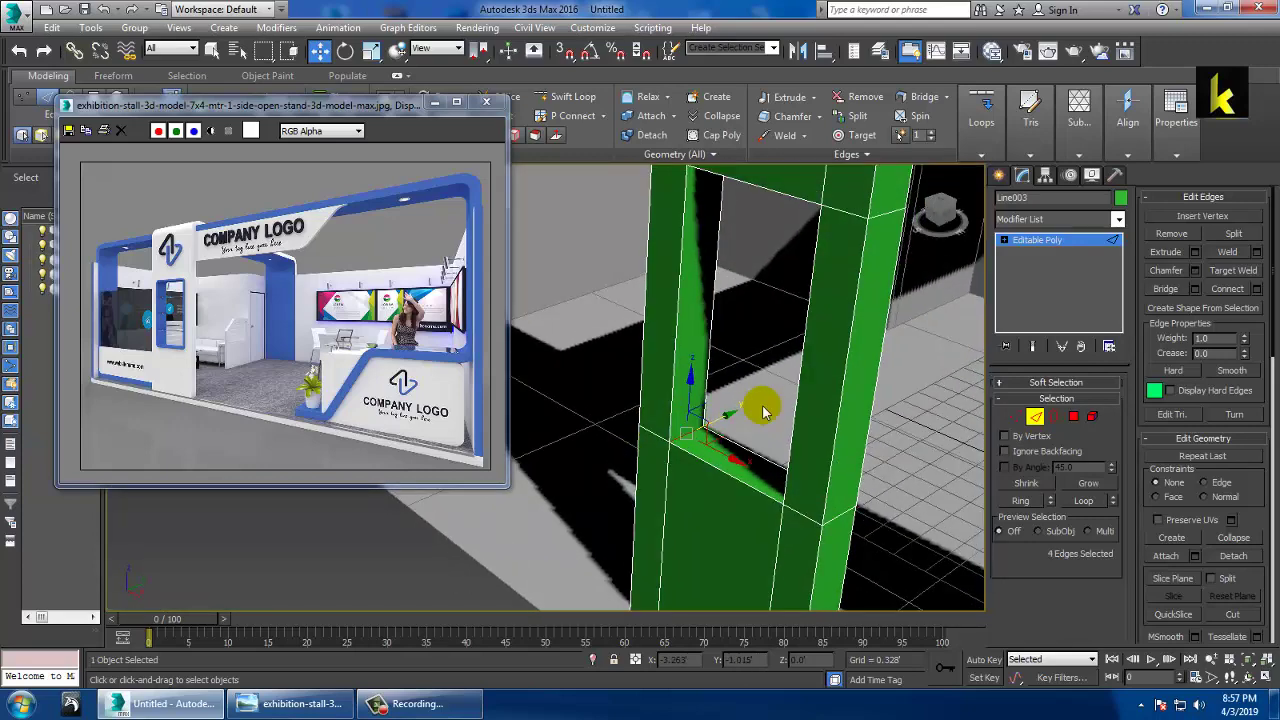
pyautogui.keyDown('alt'); pyautogui.moveTo(899, 343); pyautogui.dragTo(920, 334, button='middle'); pyautogui.keyUp('alt')
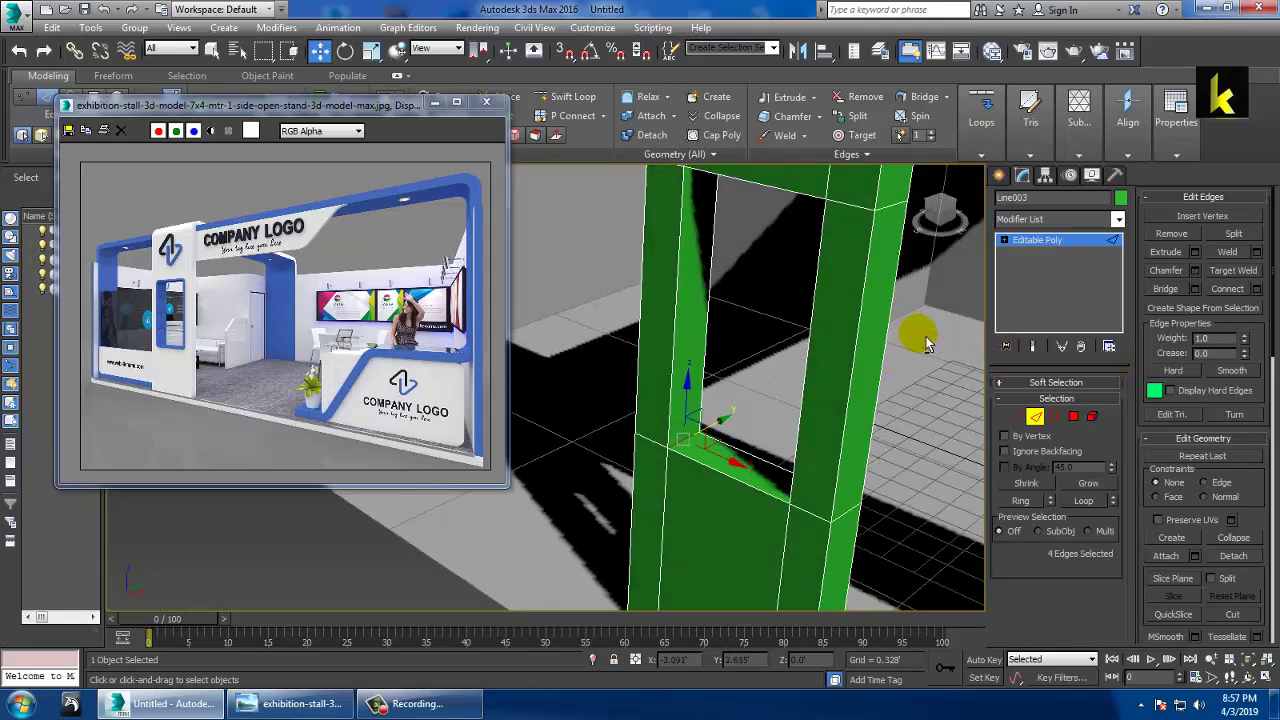
pyautogui.click(1194, 270)
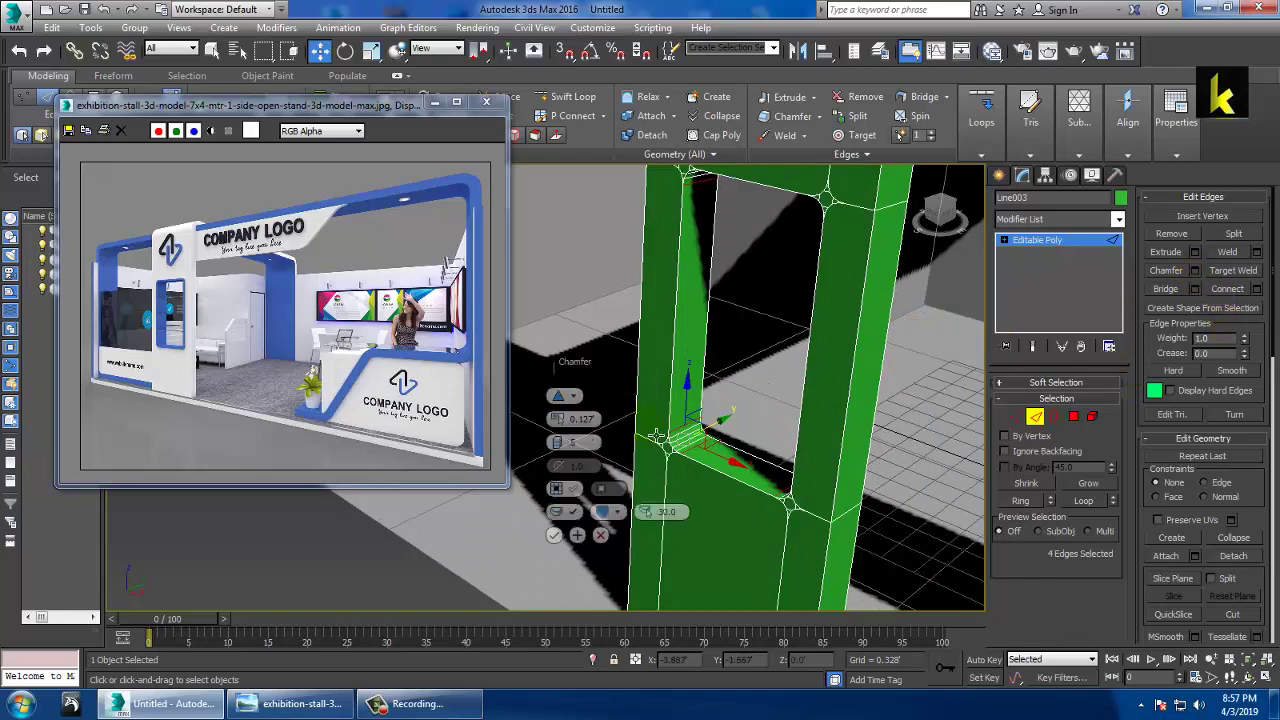
pyautogui.moveTo(557, 419); pyautogui.dragTo(558, 397)
pyautogui.keyDown('alt'); pyautogui.moveTo(880, 360); pyautogui.dragTo(791, 343, button='middle'); pyautogui.keyUp('alt')
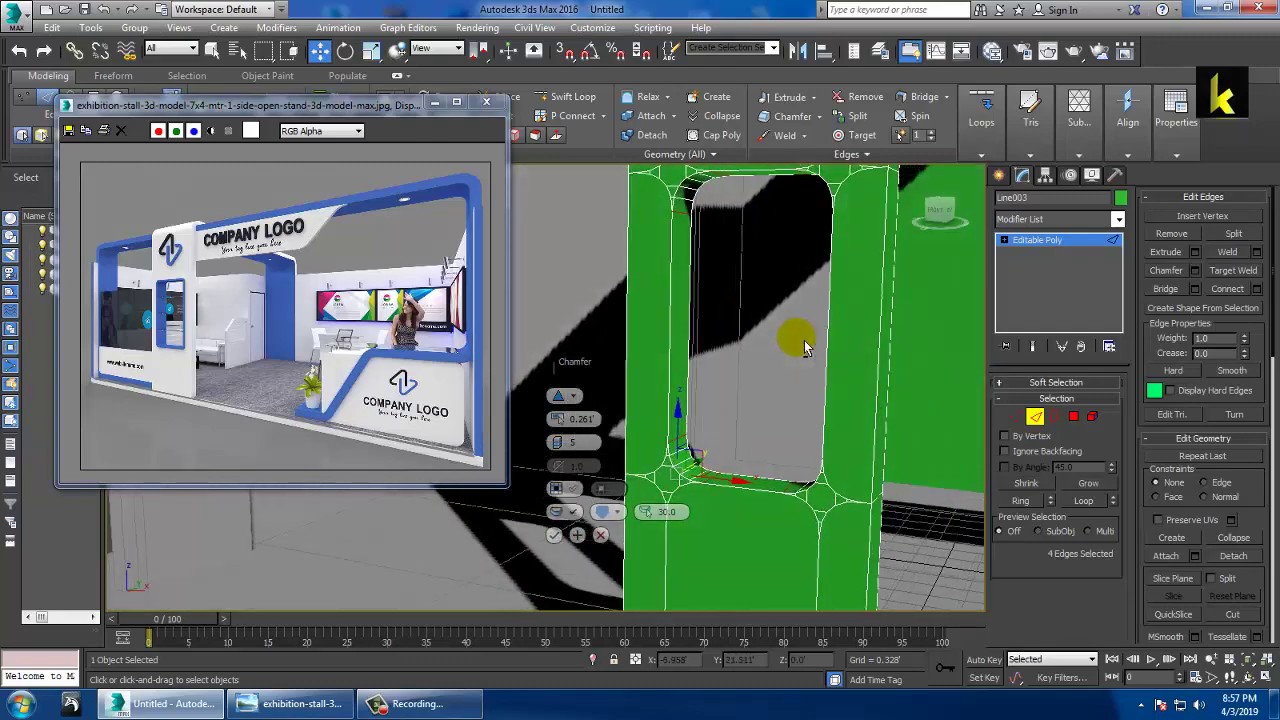
pyautogui.click(557, 537)
# Extrude the inner side polygons of the arch's window opening by 0.045' along their local normals.
pyautogui.keyDown('alt'); pyautogui.moveTo(770, 390); pyautogui.dragTo(762, 425, button='middle'); pyautogui.keyUp('alt')
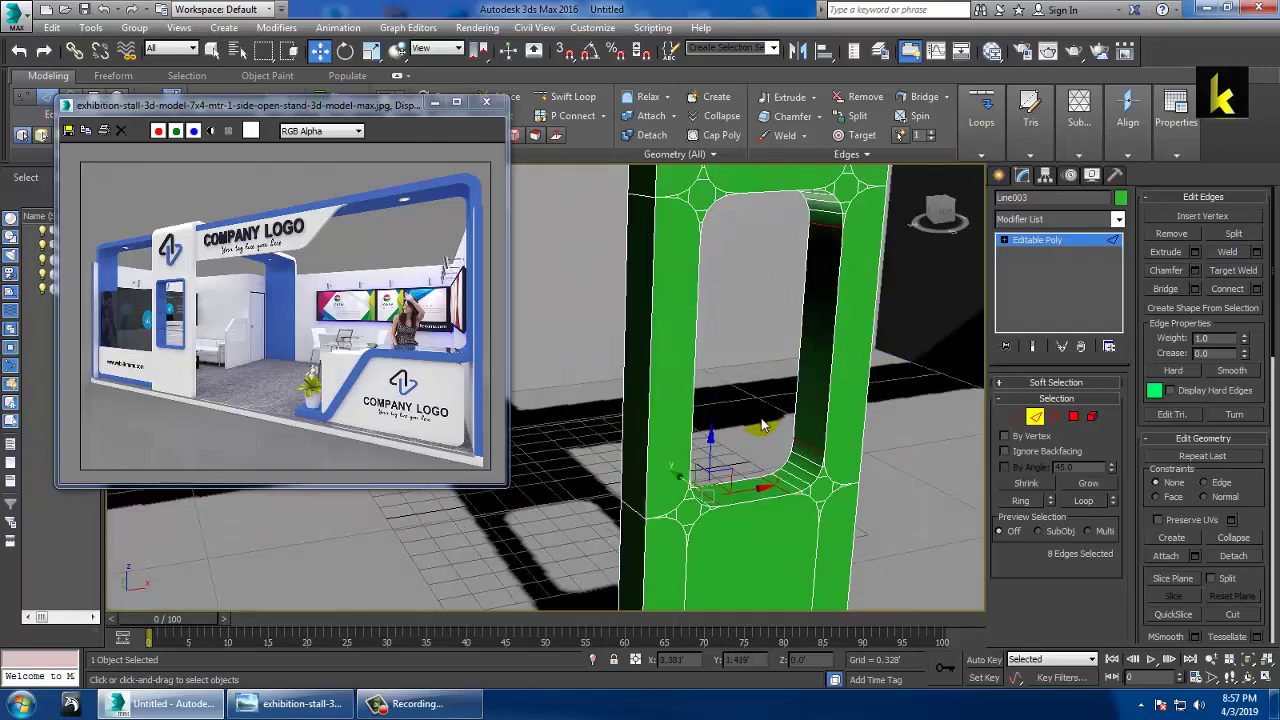
pyautogui.click(815, 453)
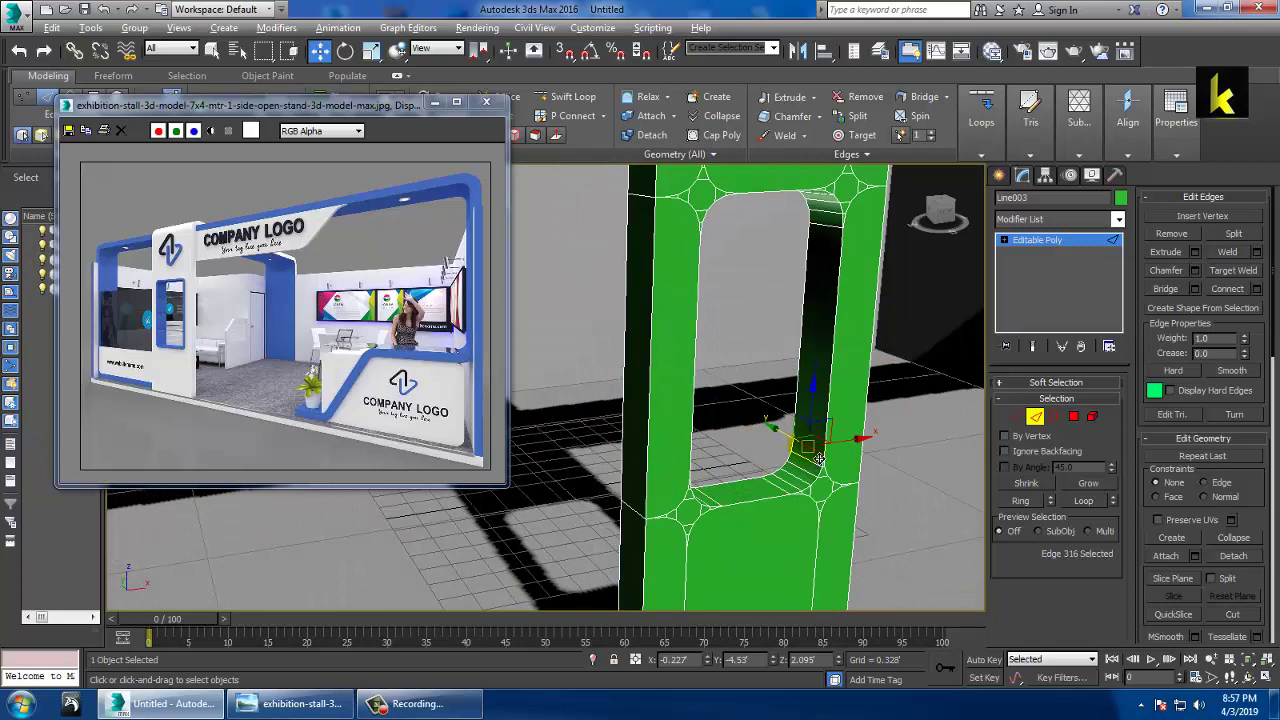
pyautogui.hotkey('alt', 'r')
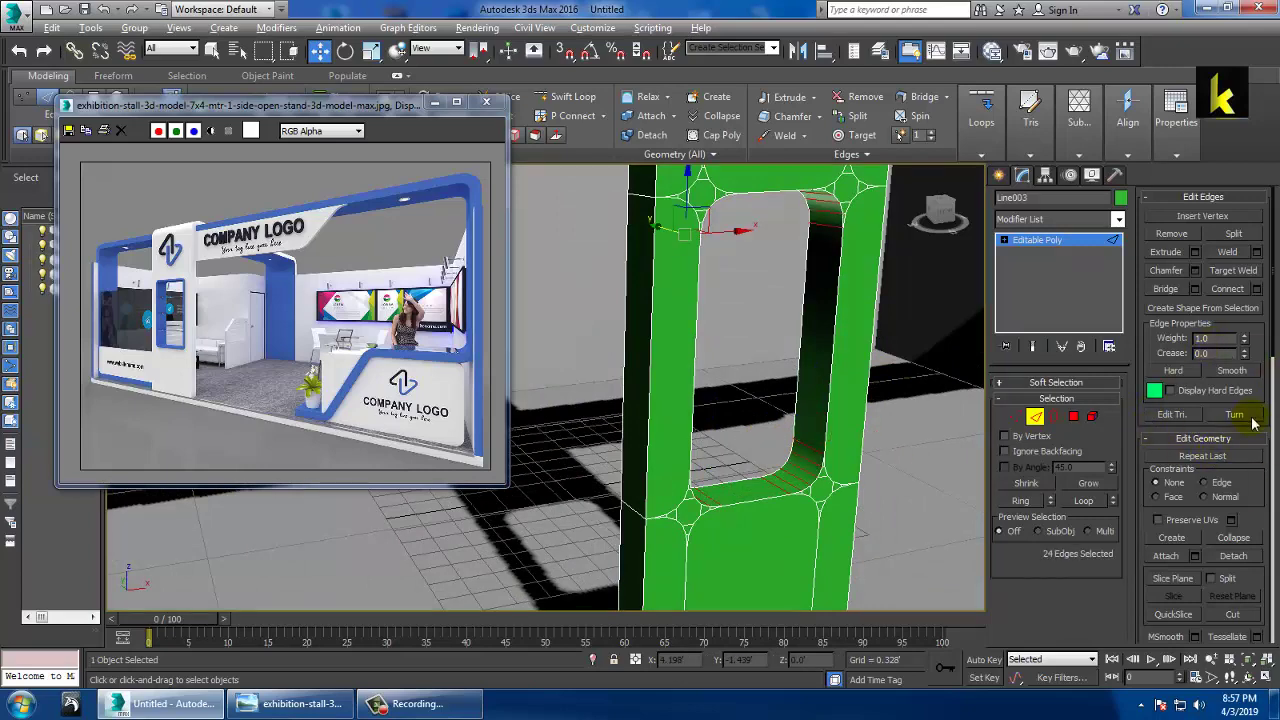
pyautogui.click(1072, 417)
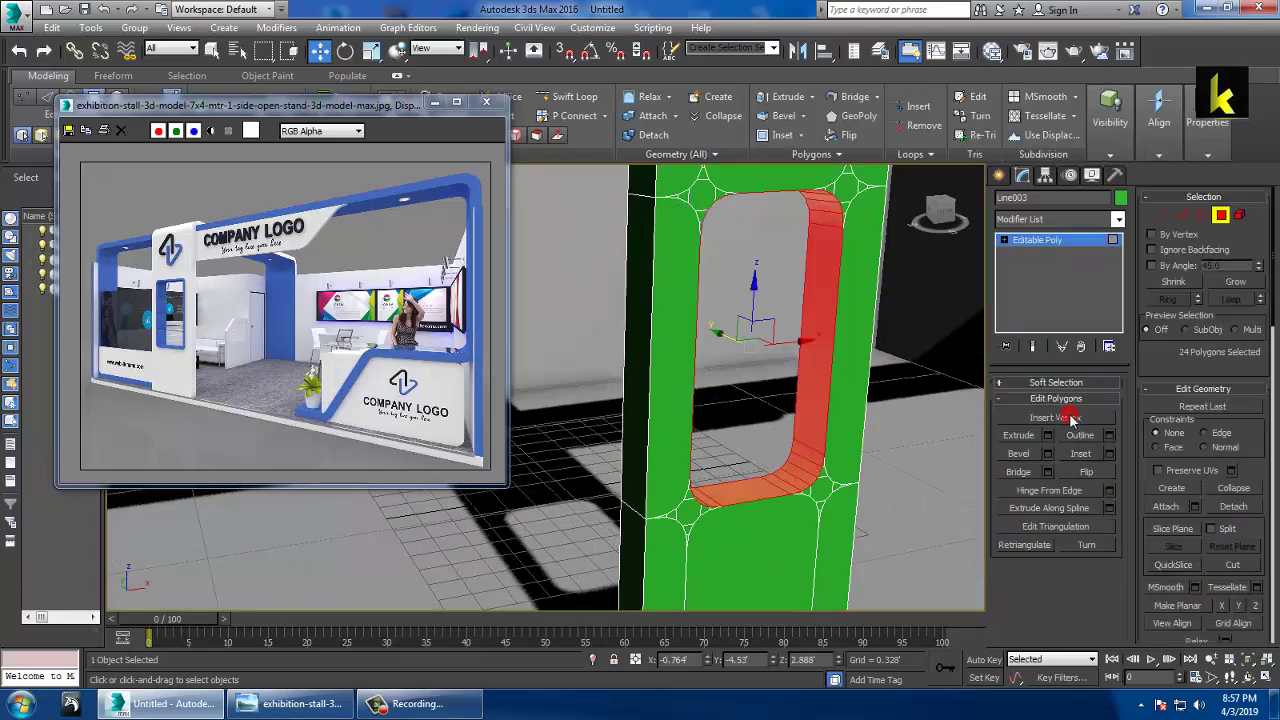
pyautogui.click(1047, 436)
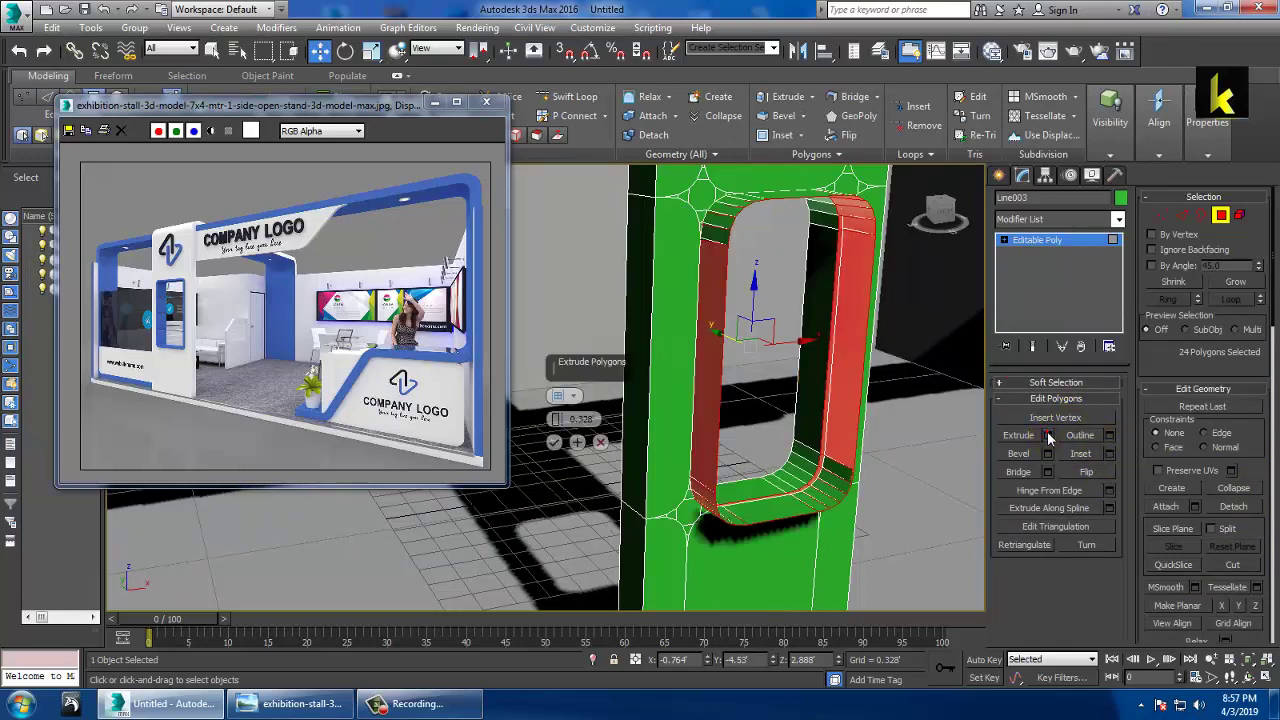
pyautogui.click(565, 396)
pyautogui.click(615, 426)
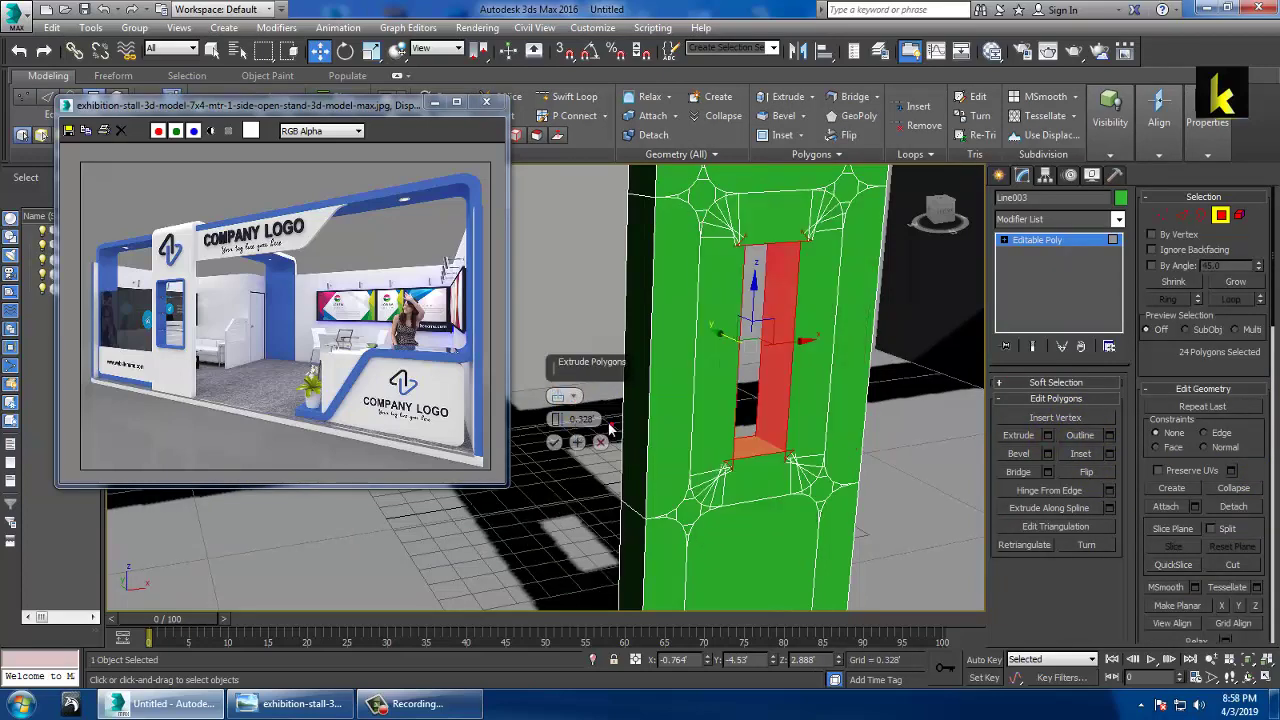
pyautogui.moveTo(560, 420); pyautogui.dragTo(582, 472)
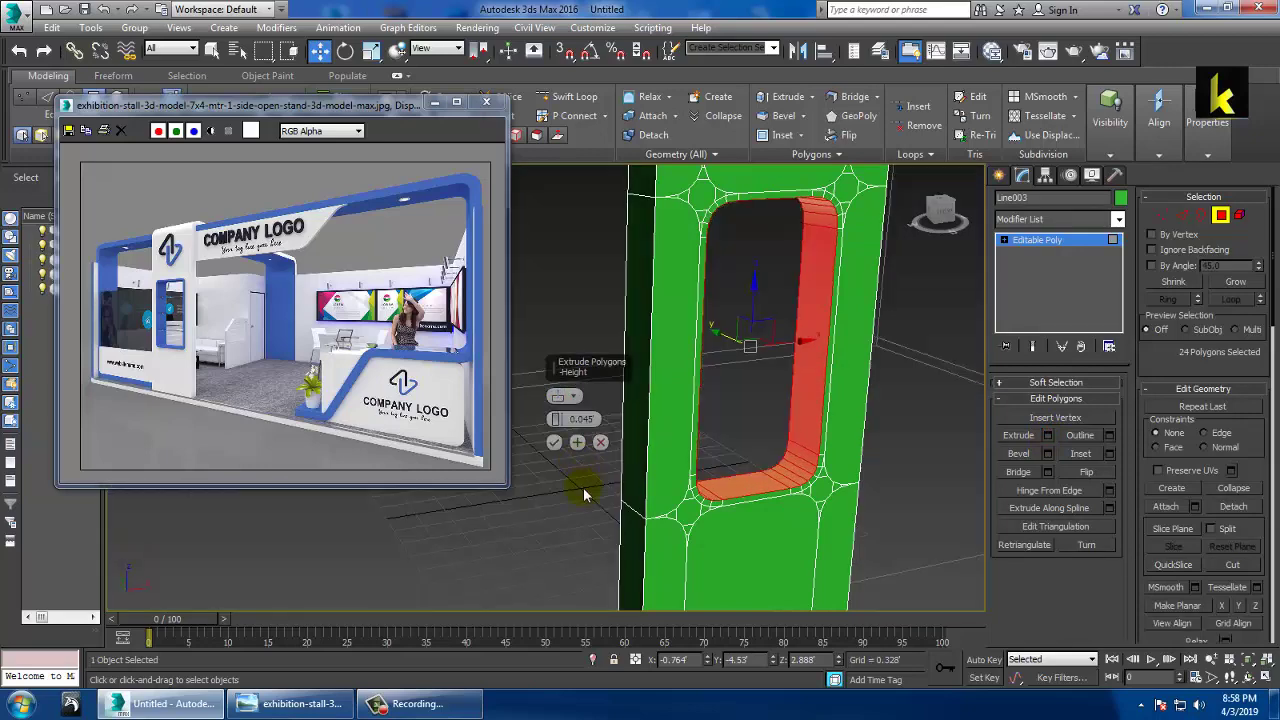
pyautogui.click(555, 444)
# Select the ring of narrow polygons framing the window opening and extrude it by 0.01'.
pyautogui.keyDown('alt'); pyautogui.moveTo(551, 443); pyautogui.dragTo(842, 372, button='middle'); pyautogui.keyUp('alt')
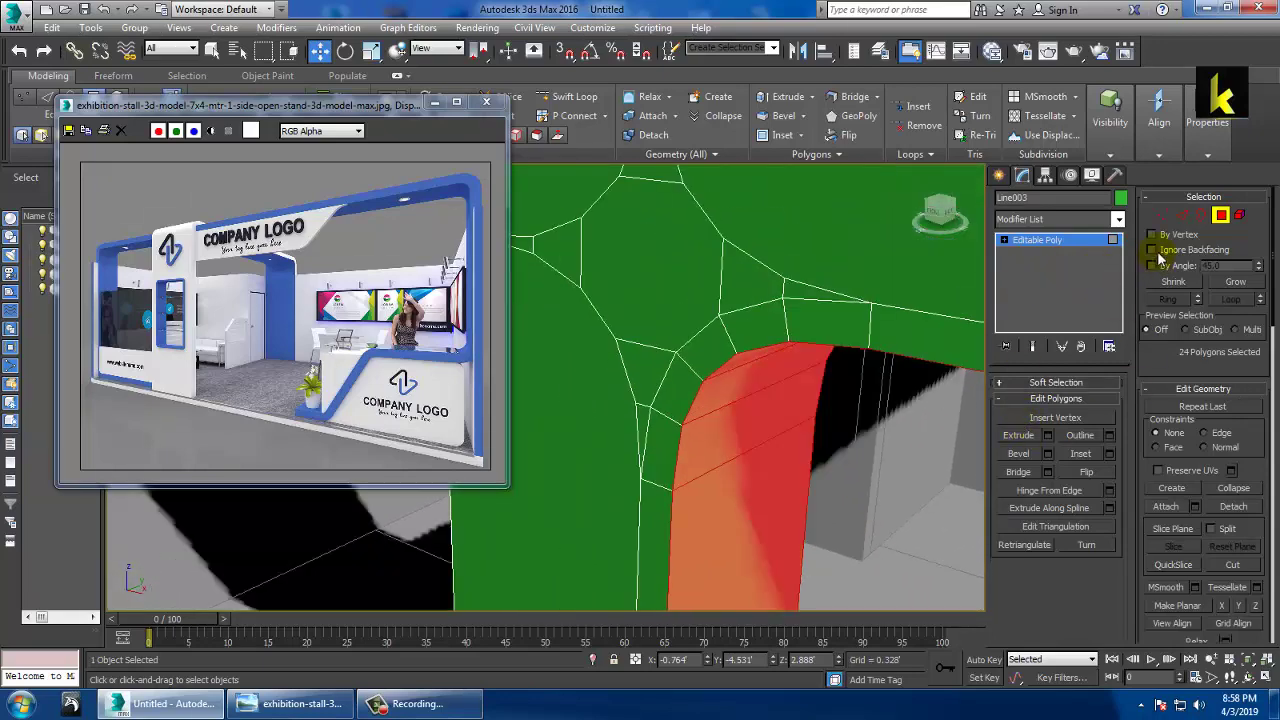
pyautogui.click(1188, 216)
pyautogui.click(738, 346)
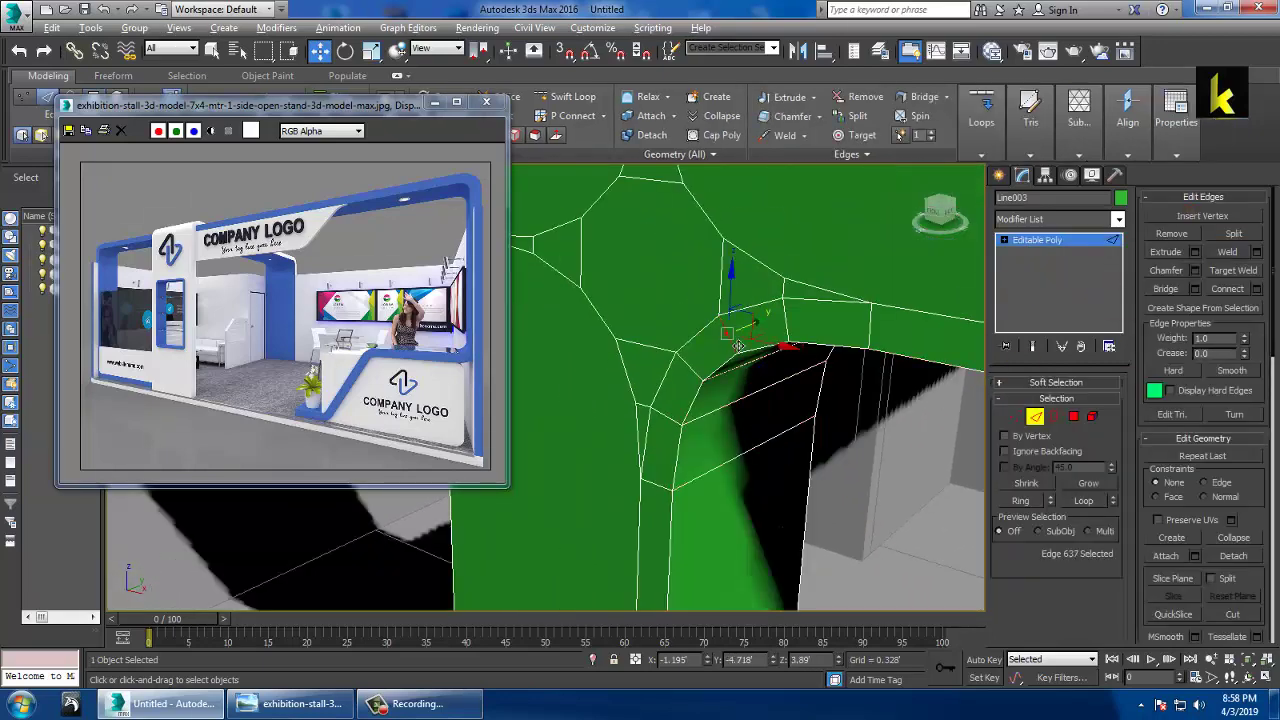
pyautogui.keyDown('alt'); pyautogui.moveTo(896, 383); pyautogui.dragTo(828, 372, button='middle'); pyautogui.keyUp('alt')
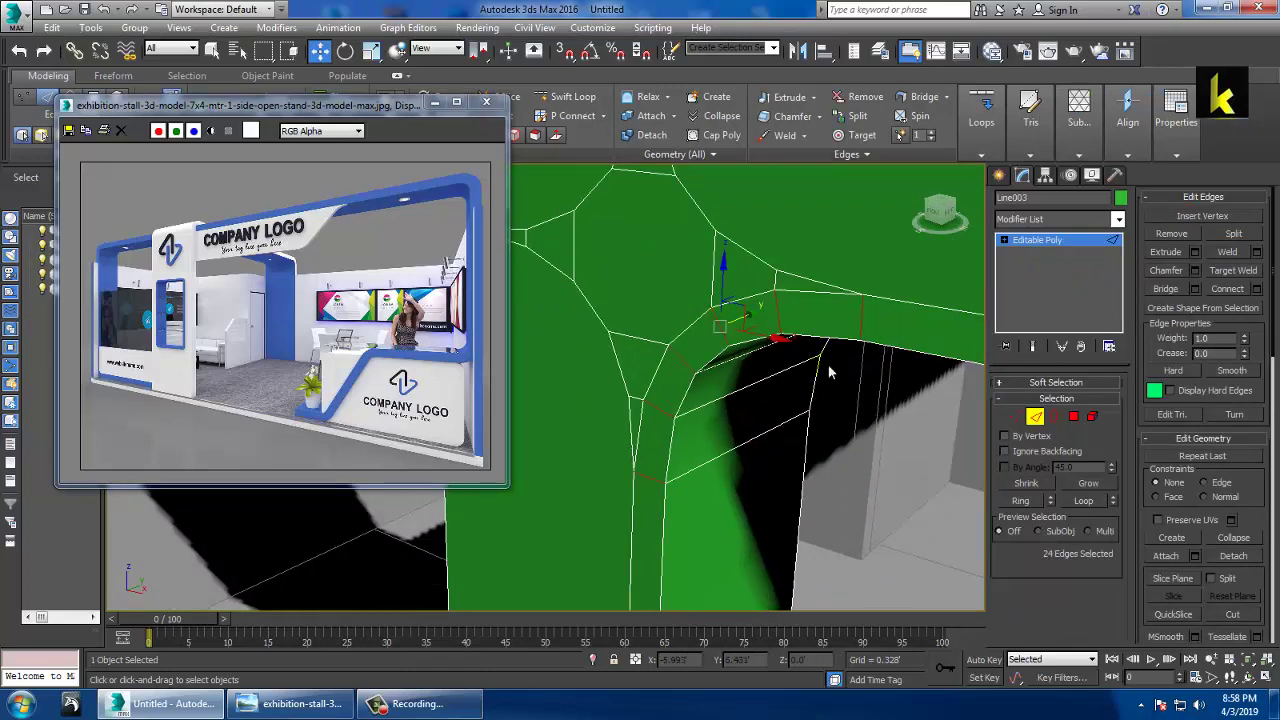
pyautogui.click(1070, 418)
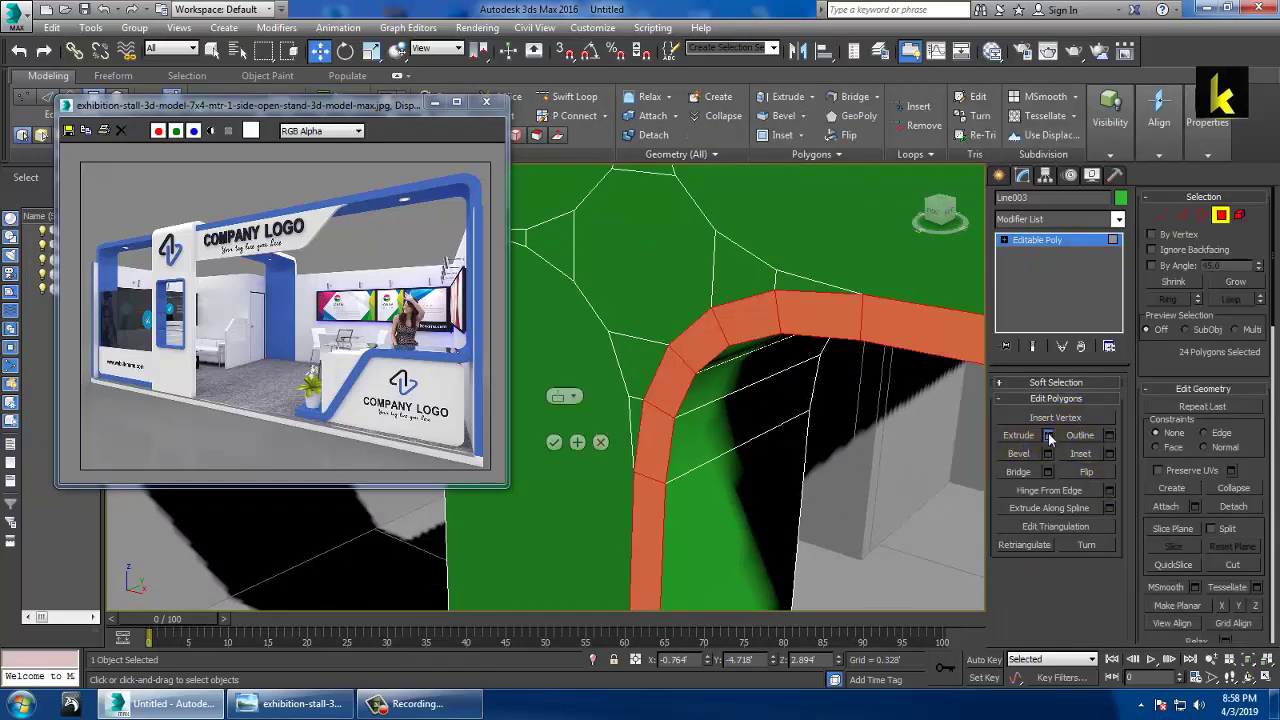
pyautogui.moveTo(560, 429); pyautogui.dragTo(573, 438)
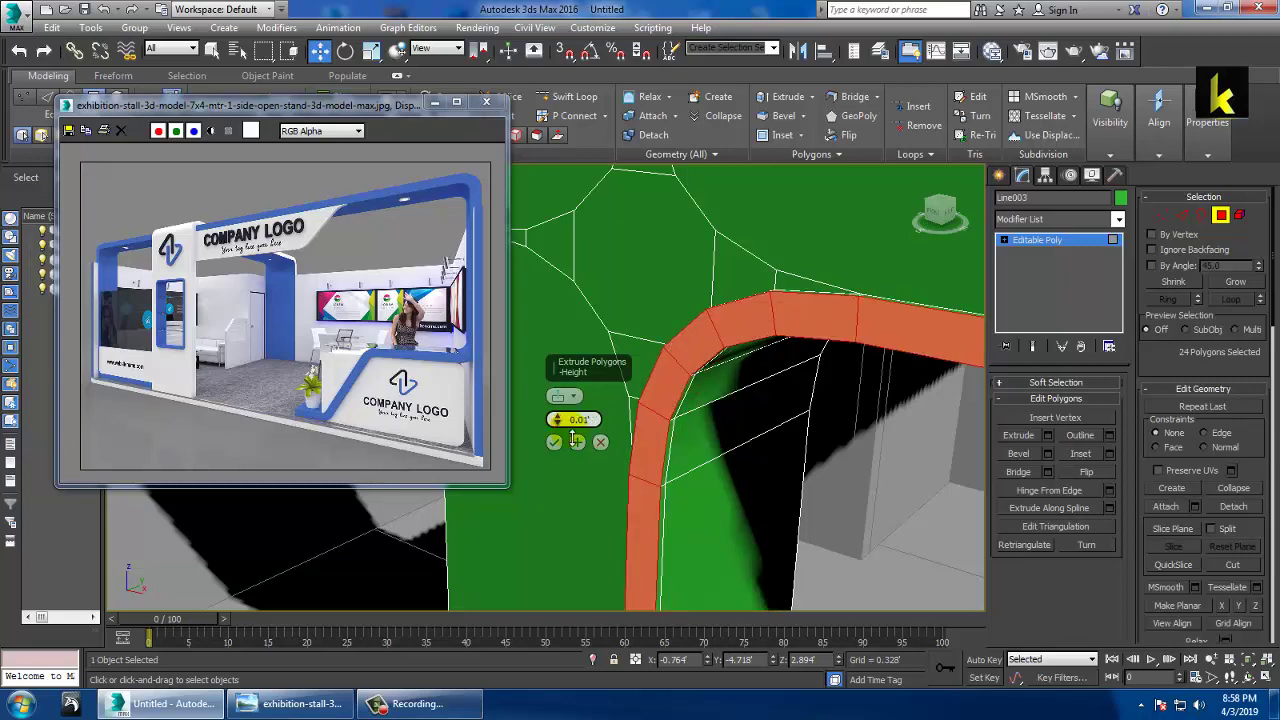
pyautogui.click(554, 442)
# Leave polygon editing and change the arch's object color to light grey.
pyautogui.scroll(-5, 640, 425)
pyautogui.keyDown('alt'); pyautogui.moveTo(771, 422); pyautogui.dragTo(754, 381, button='middle'); pyautogui.keyUp('alt')
pyautogui.click(1076, 242)
pyautogui.scroll(-5, 700, 370)
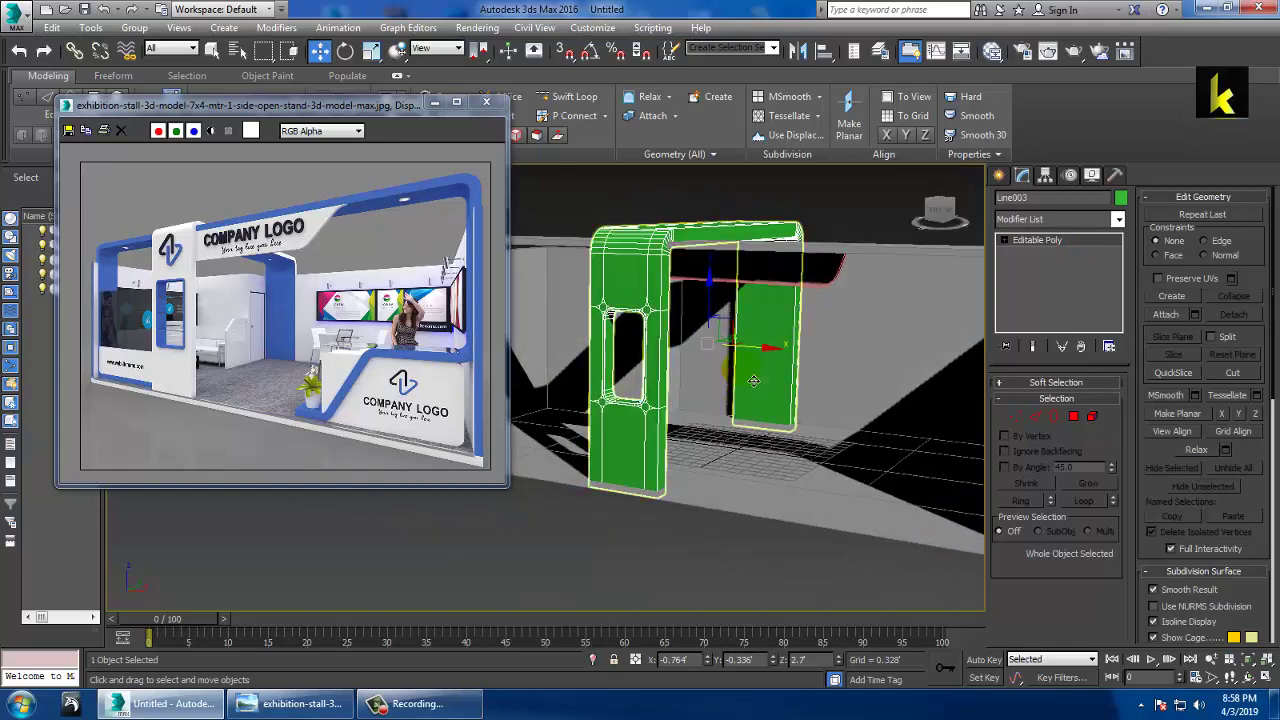
pyautogui.click(1121, 198)
pyautogui.click(722, 438)
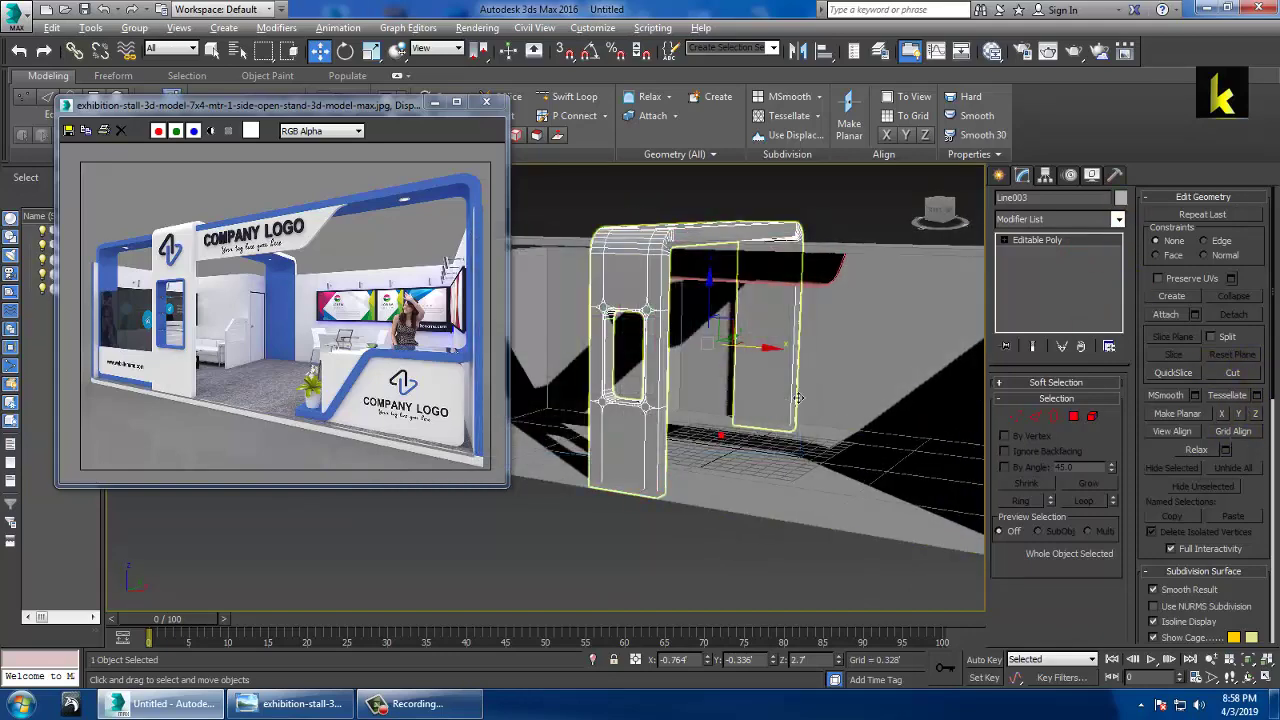
# Widen the arch slightly by moving its left-side vertices outward in the Front view, then return to the perspective view.
pyautogui.keyDown('alt'); pyautogui.moveTo(722, 425); pyautogui.dragTo(765, 371, button='middle'); pyautogui.keyUp('alt')
pyautogui.hotkey('alt', 'w')
pyautogui.rightClick(798, 317)
pyautogui.hotkey('alt', 'w')
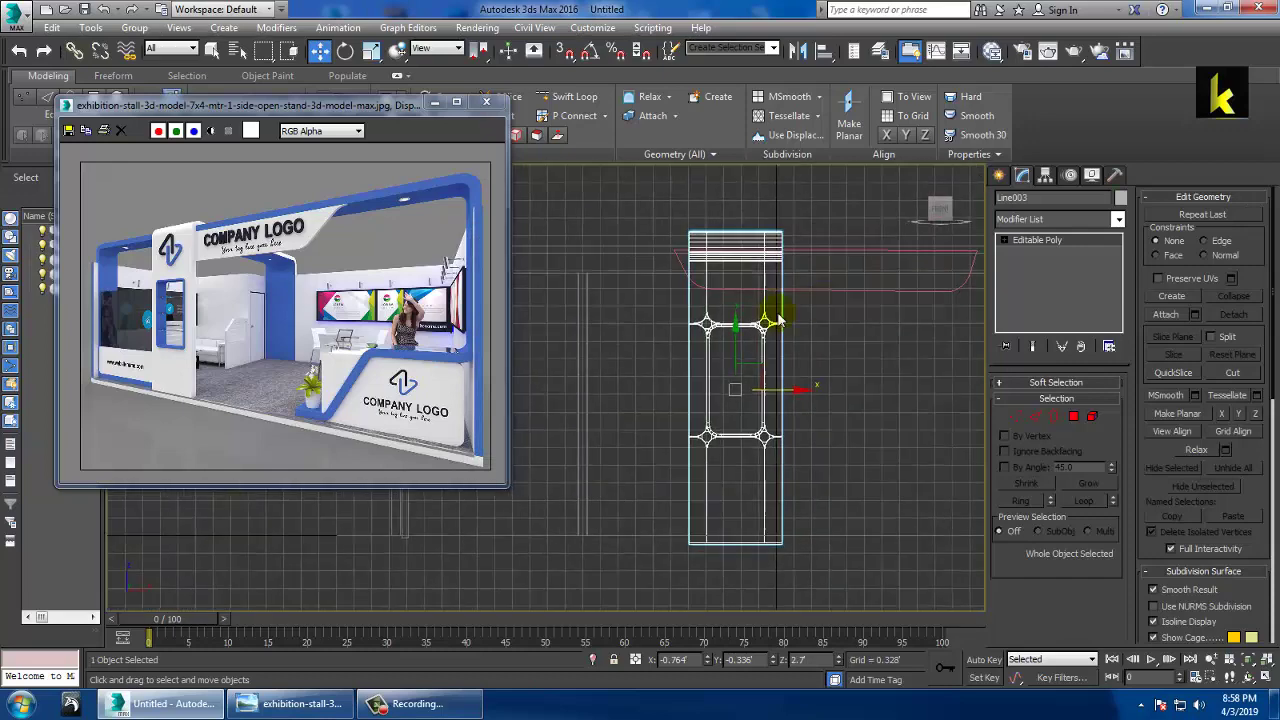
pyautogui.press('1')
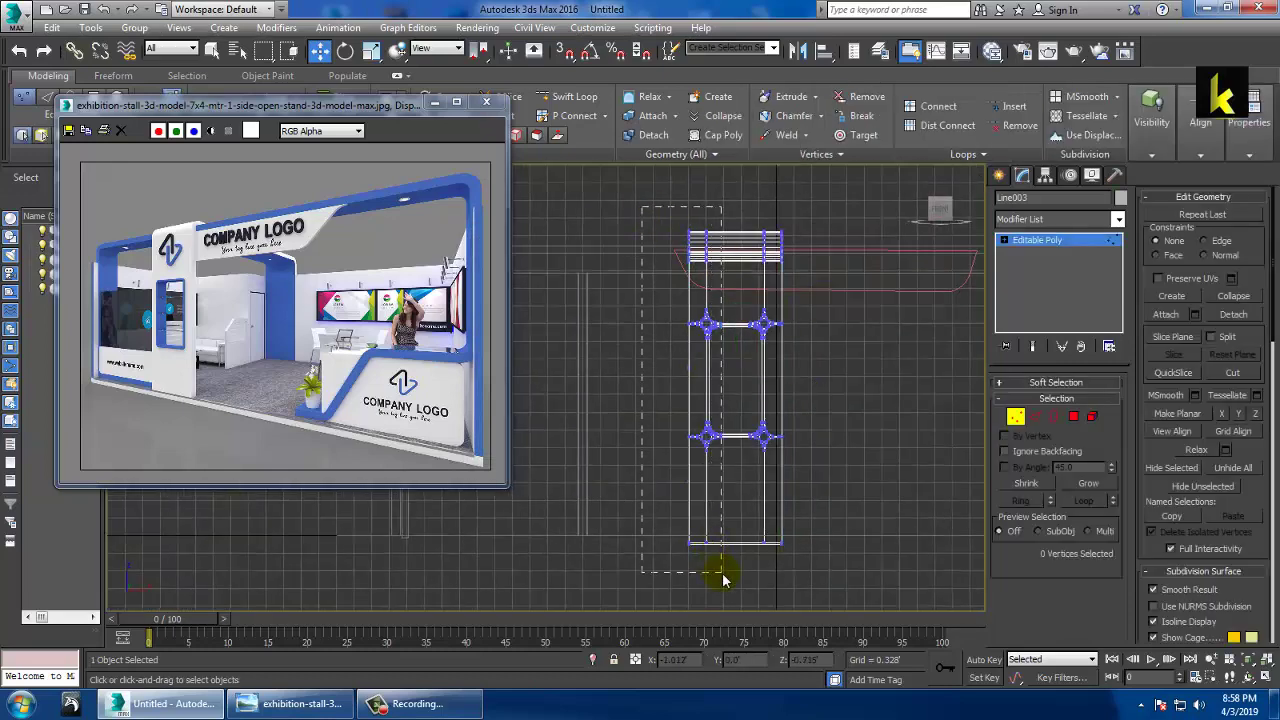
pyautogui.moveTo(722, 577); pyautogui.dragTo(723, 576)
pyautogui.moveTo(769, 358); pyautogui.dragTo(757, 349)
pyautogui.click(1029, 243)
pyautogui.hotkey('alt', 'w')
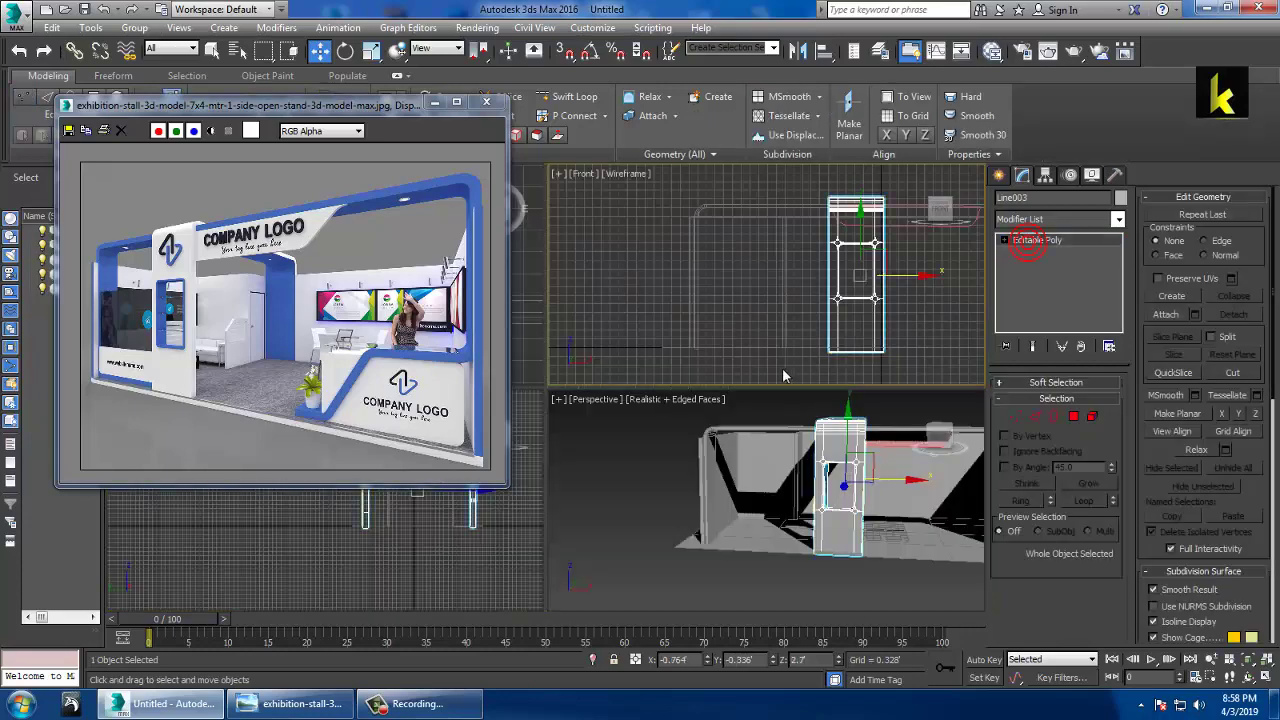
pyautogui.middleClick(860, 449)
pyautogui.hotkey('alt', 'w')
pyautogui.keyDown('alt'); pyautogui.moveTo(877, 443); pyautogui.dragTo(857, 366, button='middle'); pyautogui.keyUp('alt')
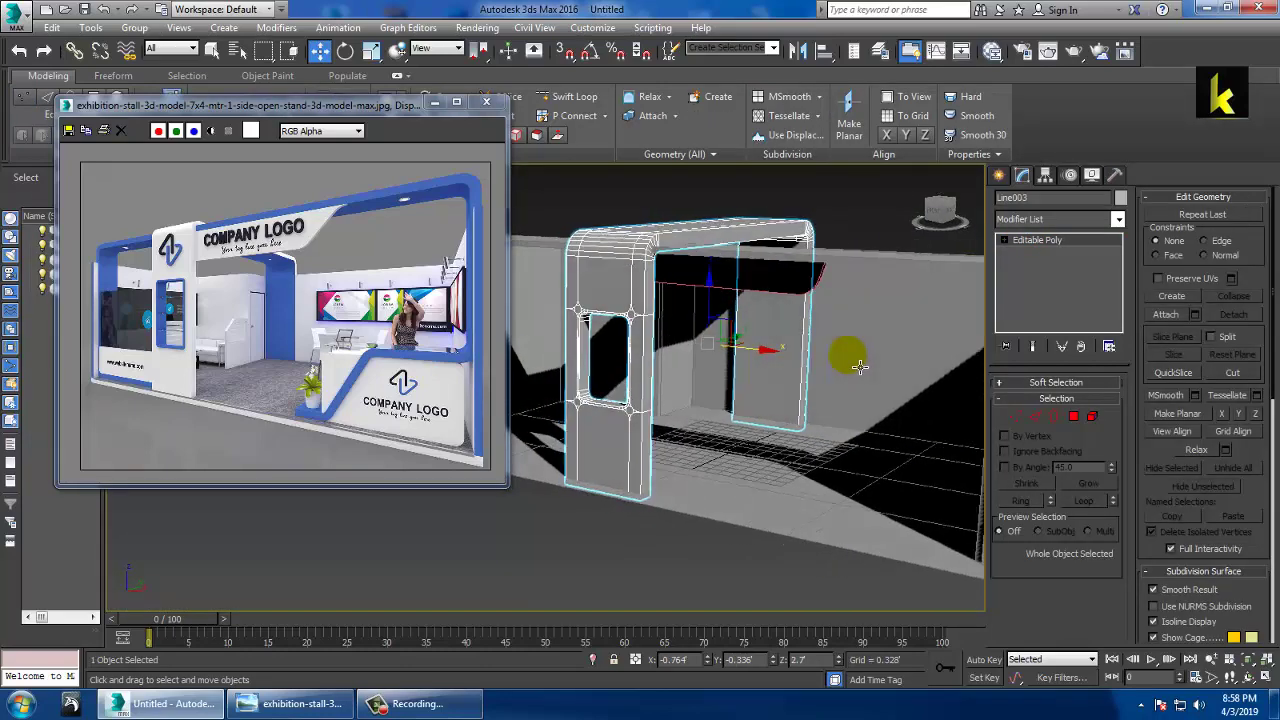
# Change the object color of the logo panel behind the arch to light grey.
pyautogui.click(1048, 241)
pyautogui.click(774, 279)
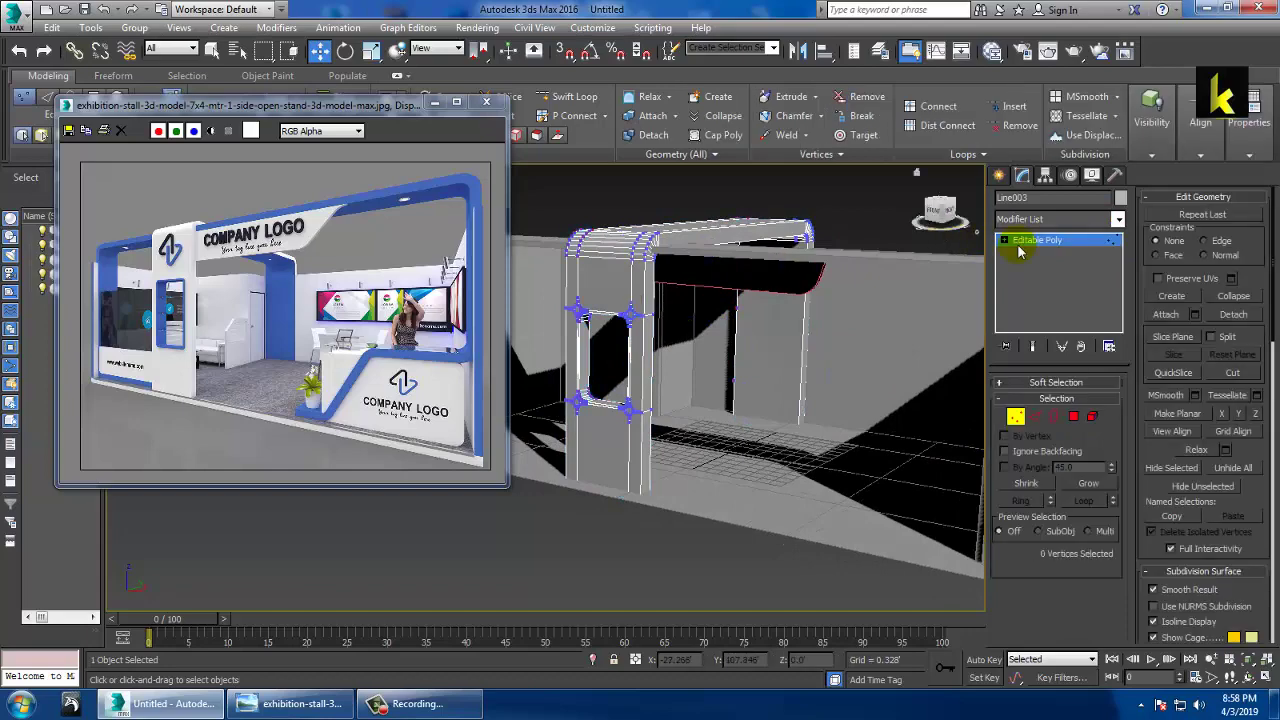
pyautogui.click(1020, 250)
pyautogui.click(740, 280)
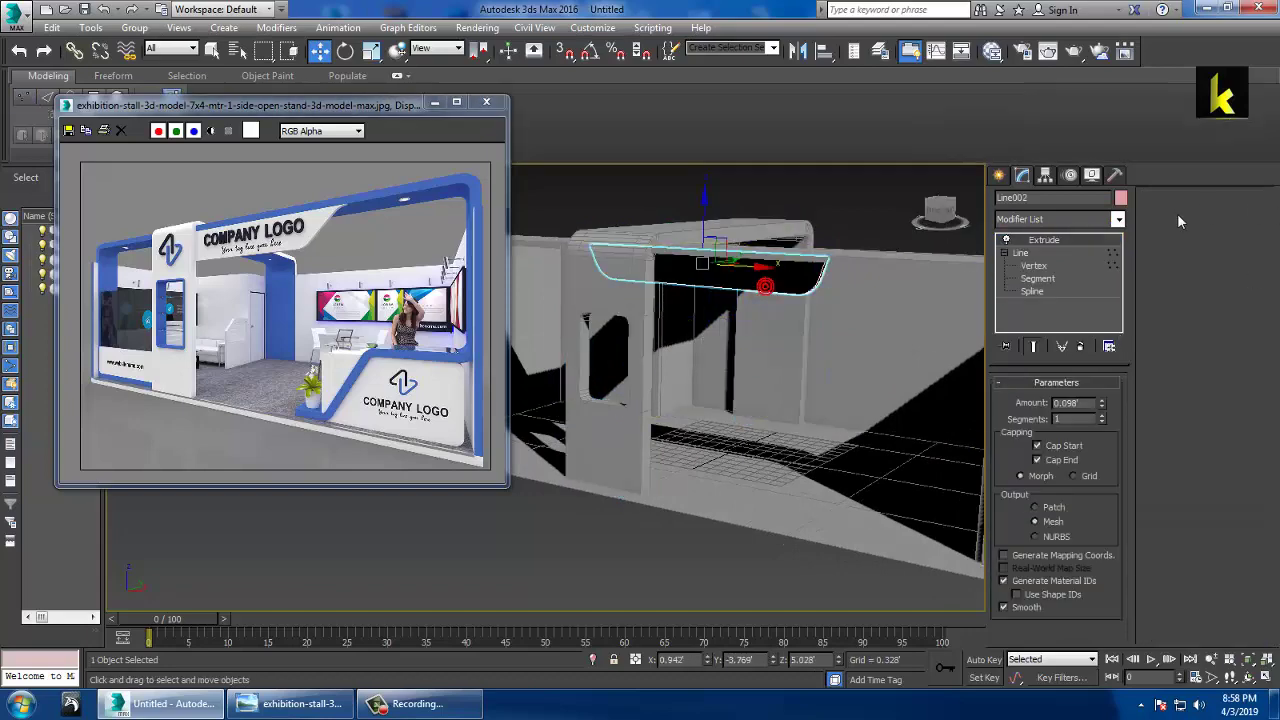
pyautogui.click(1121, 198)
pyautogui.click(724, 438)
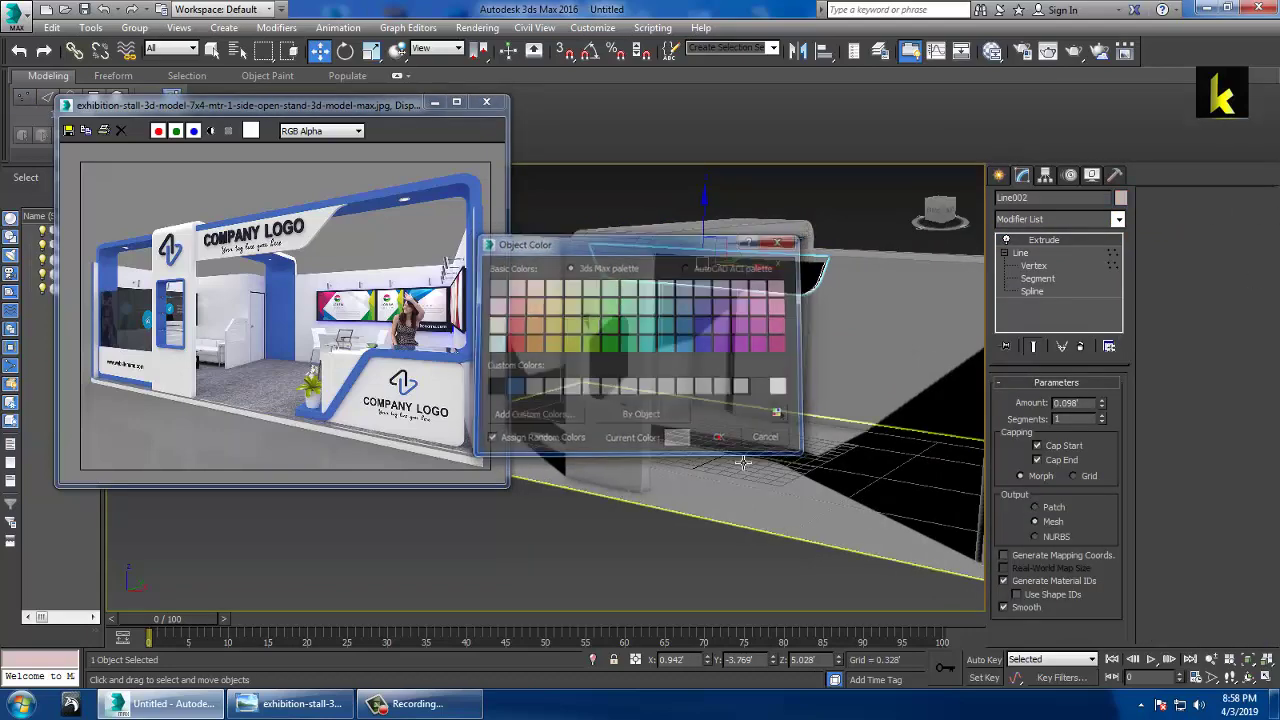
# Save the scene as EXHIBITION_2 in 3ds Max format on Local Disk D.
pyautogui.click(22, 22)
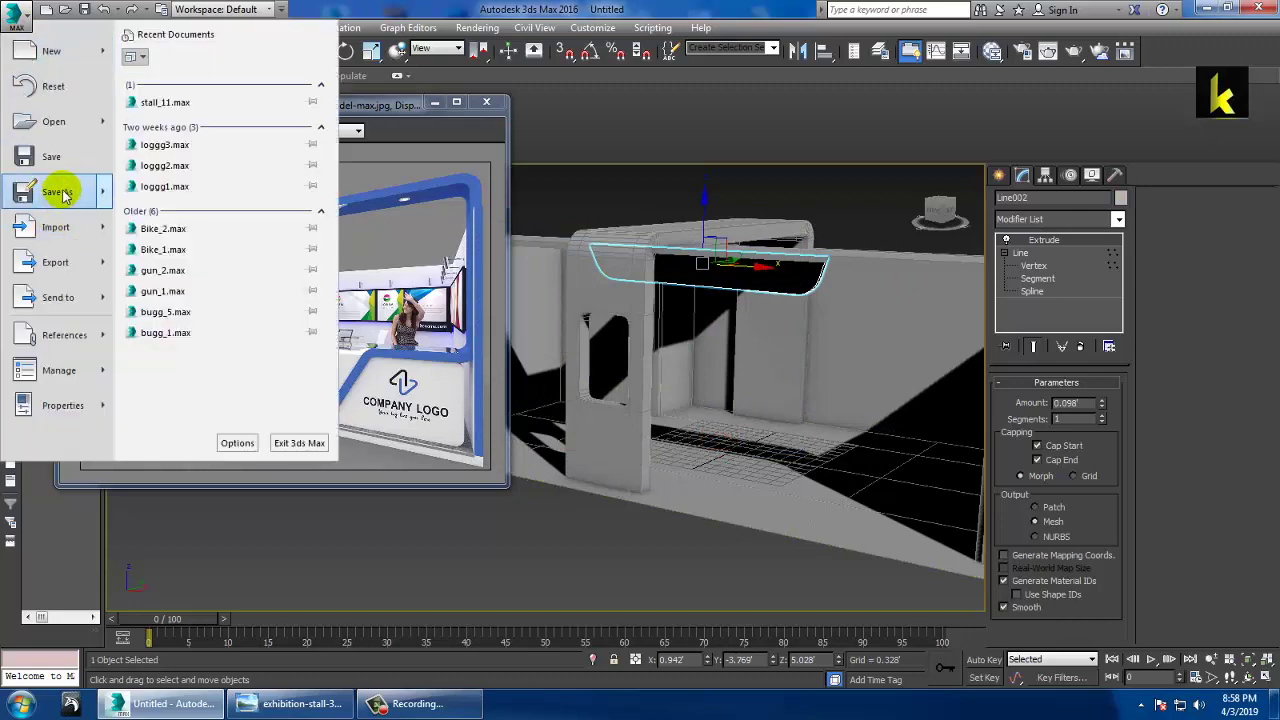
pyautogui.click(45, 192)
pyautogui.click(46, 245)
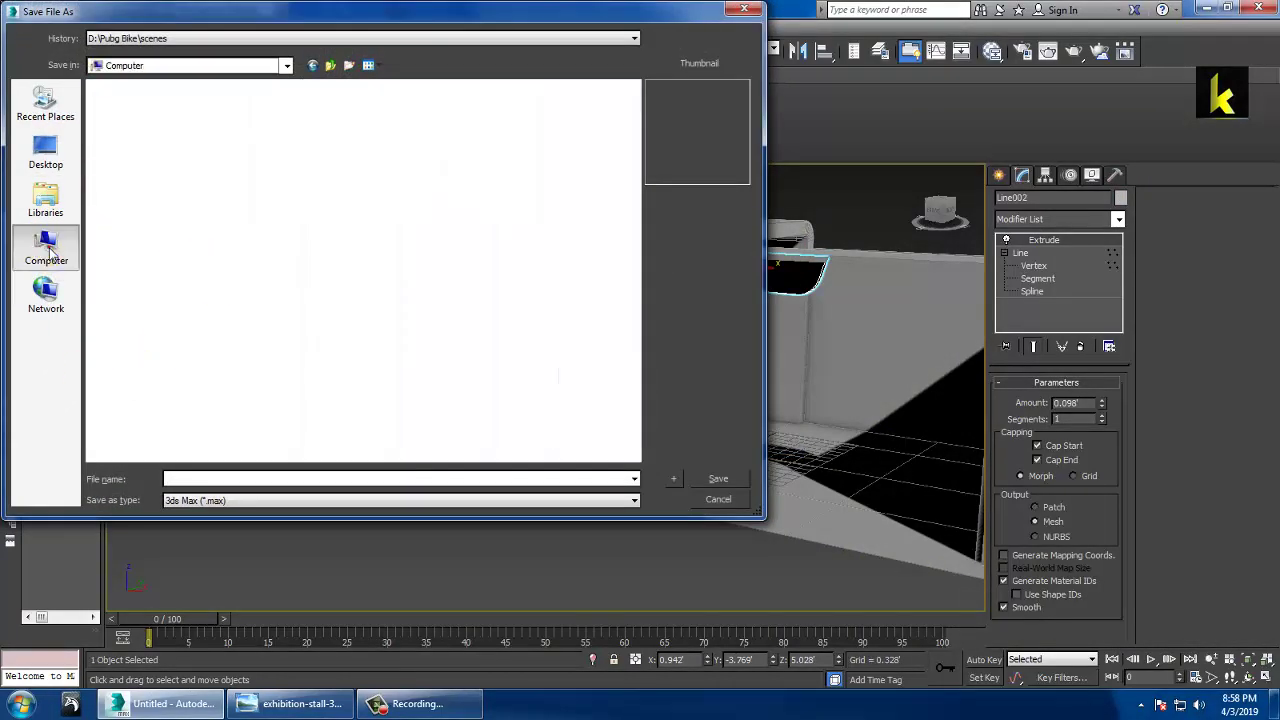
pyautogui.doubleClick(349, 128)
pyautogui.click(214, 478)
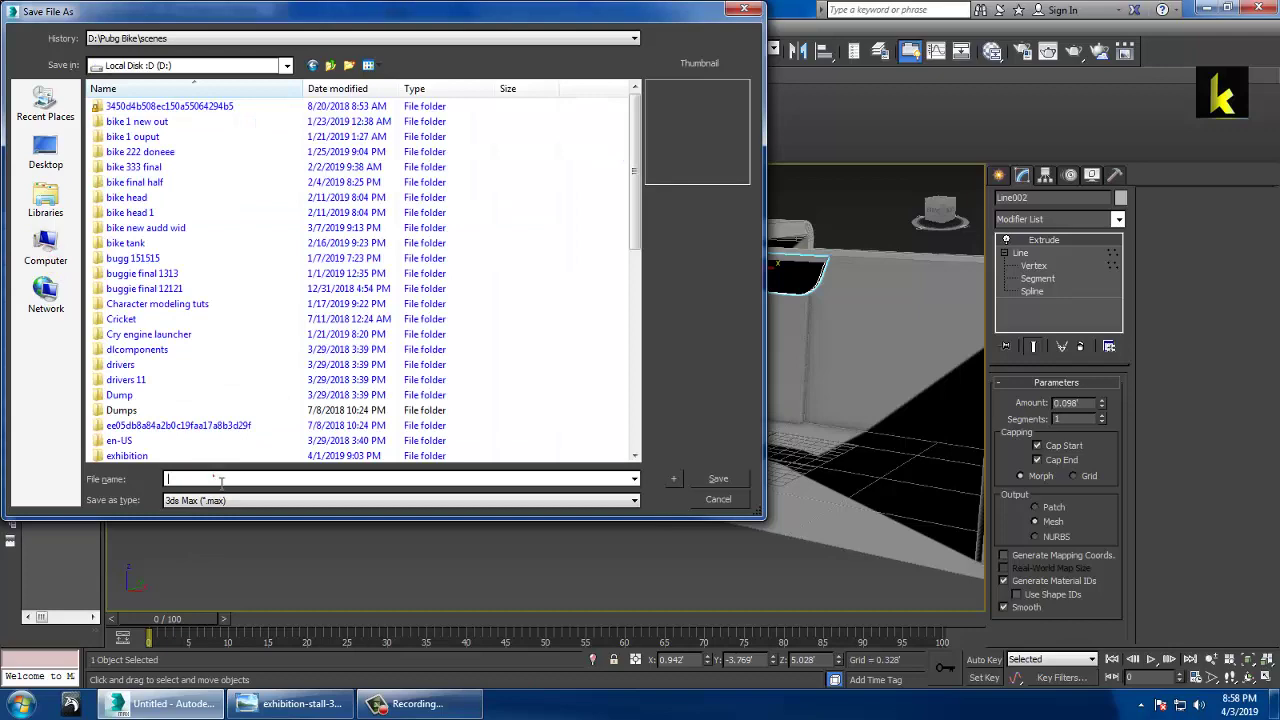
pyautogui.write('EXHIBI')
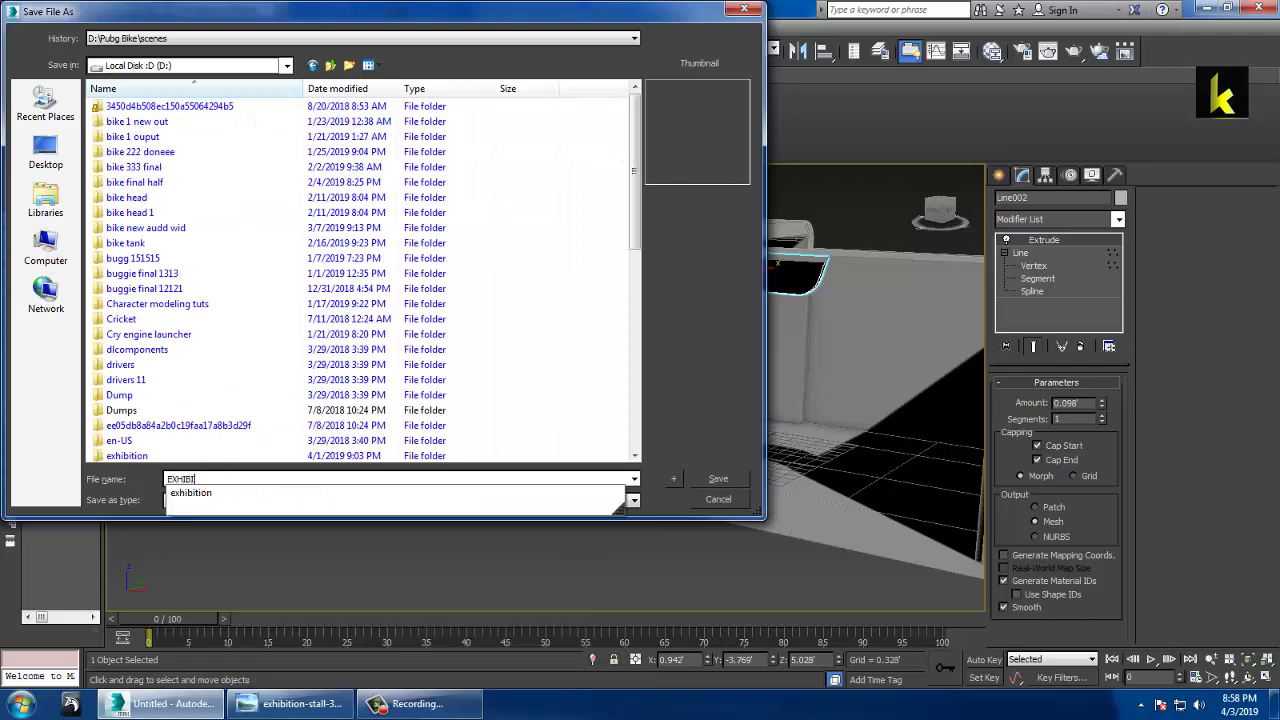
pyautogui.write('TION')
pyautogui.click(218, 479)
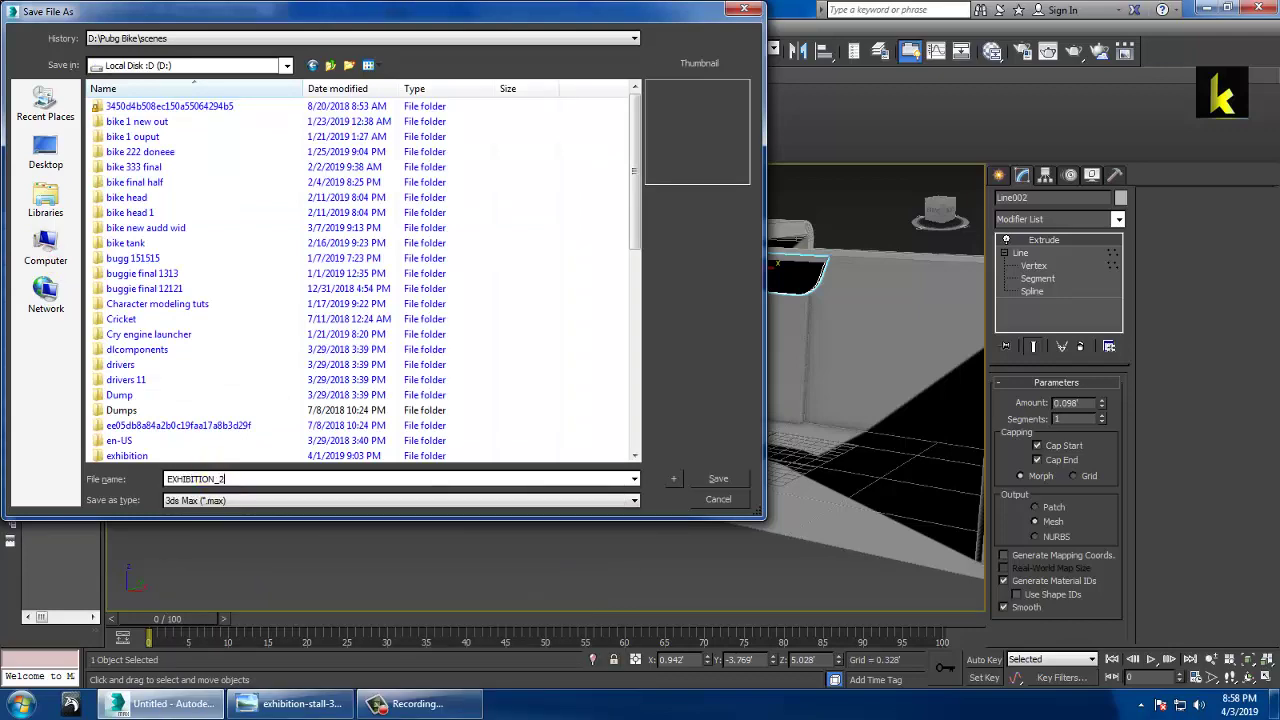
pyautogui.press('Return')
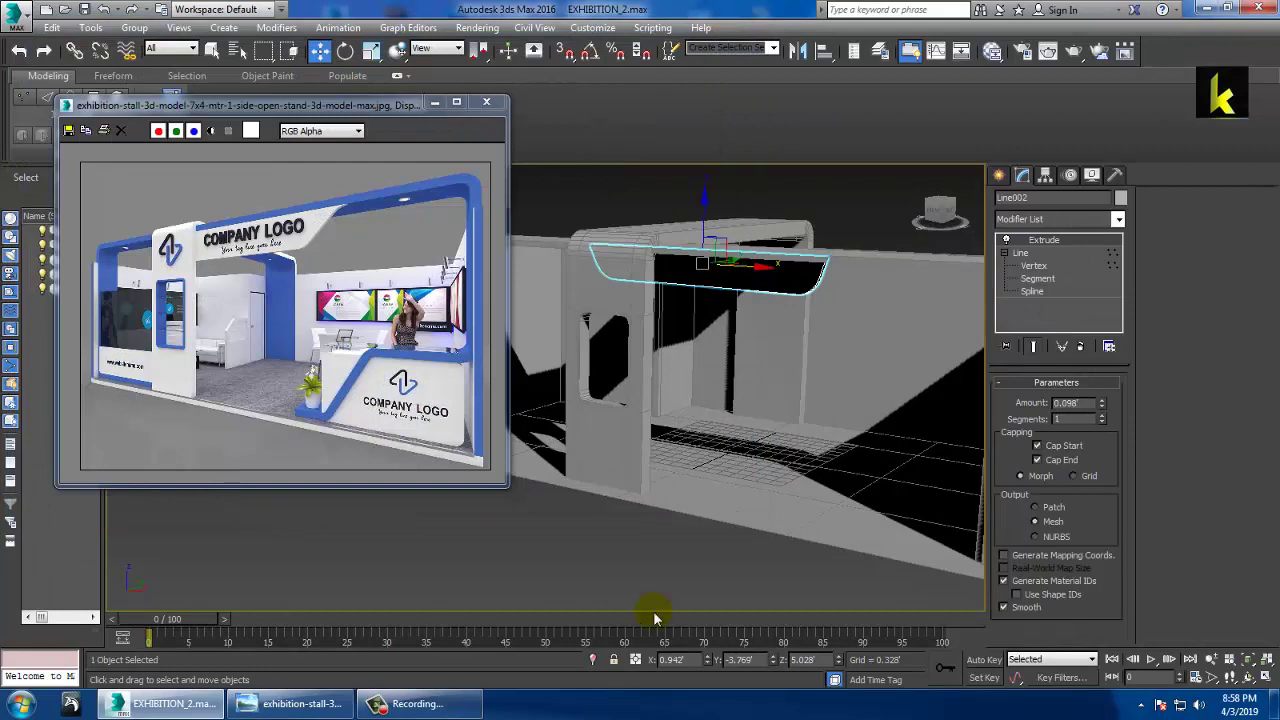
# Minimize the reference image and examine the whole stall model from the front.
pyautogui.click(434, 101)
pyautogui.keyDown('alt'); pyautogui.moveTo(779, 353); pyautogui.dragTo(744, 407, button='middle'); pyautogui.keyUp('alt')
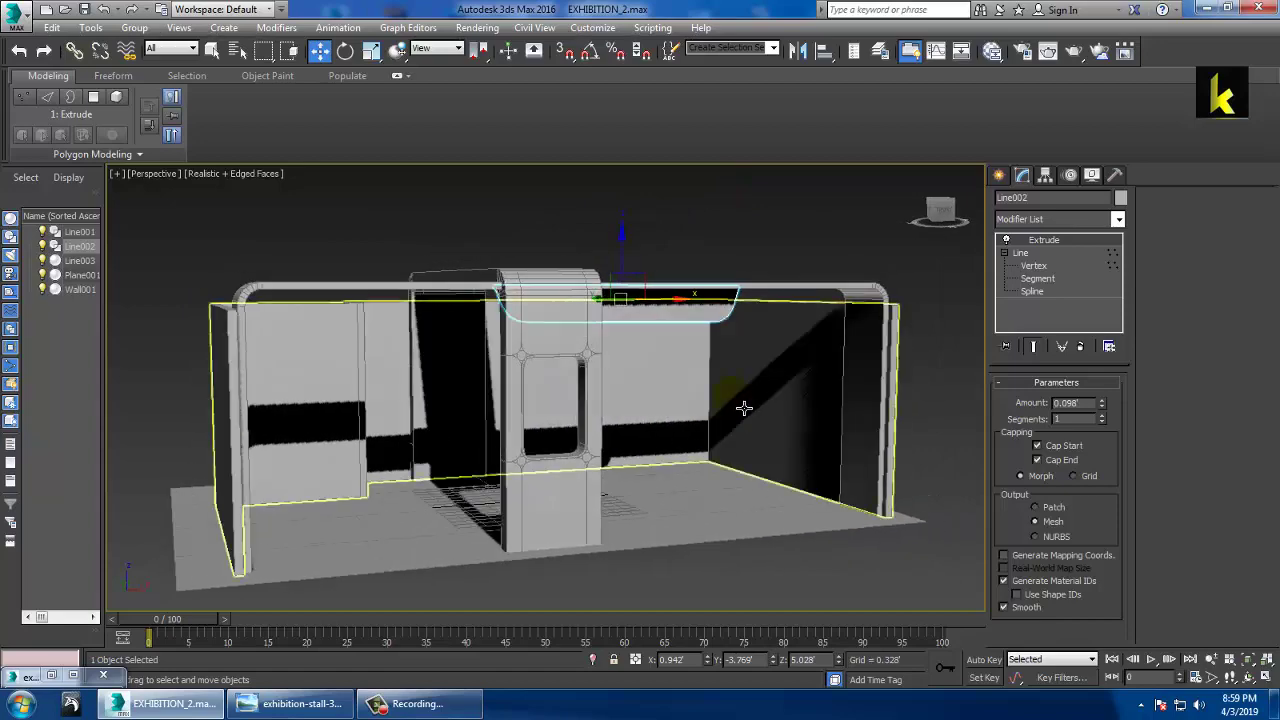
pyautogui.click(425, 704)
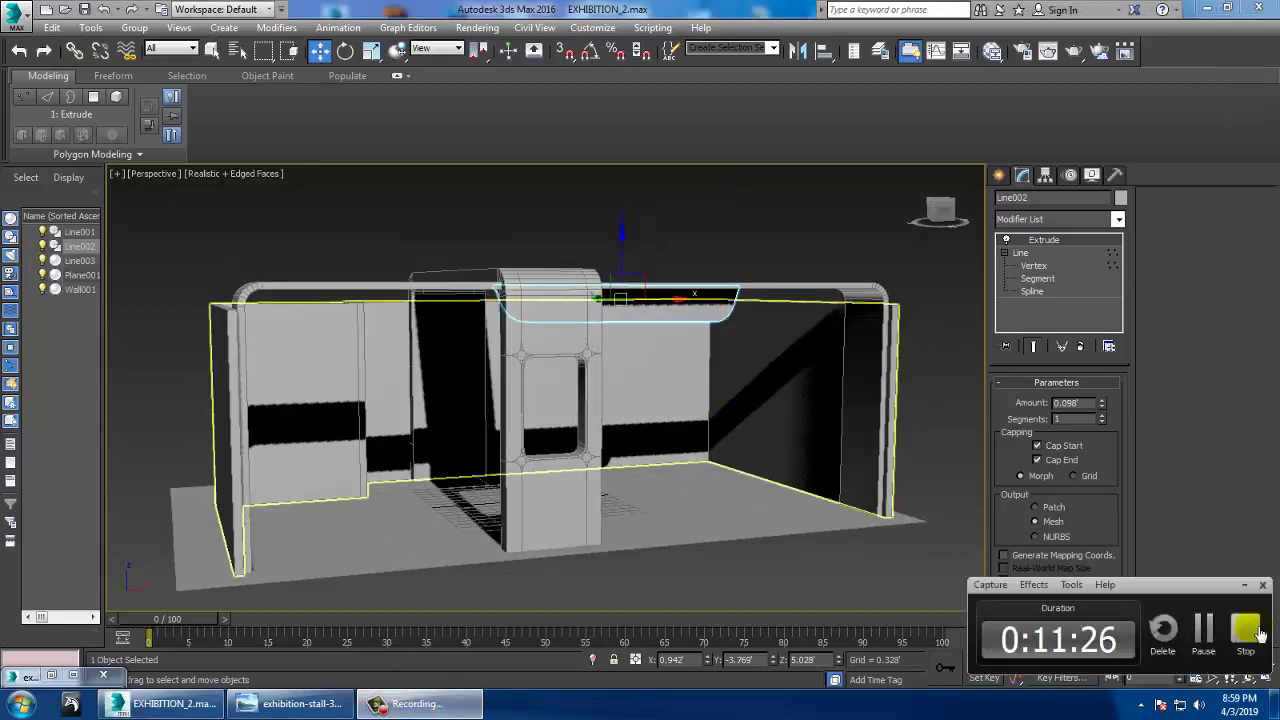